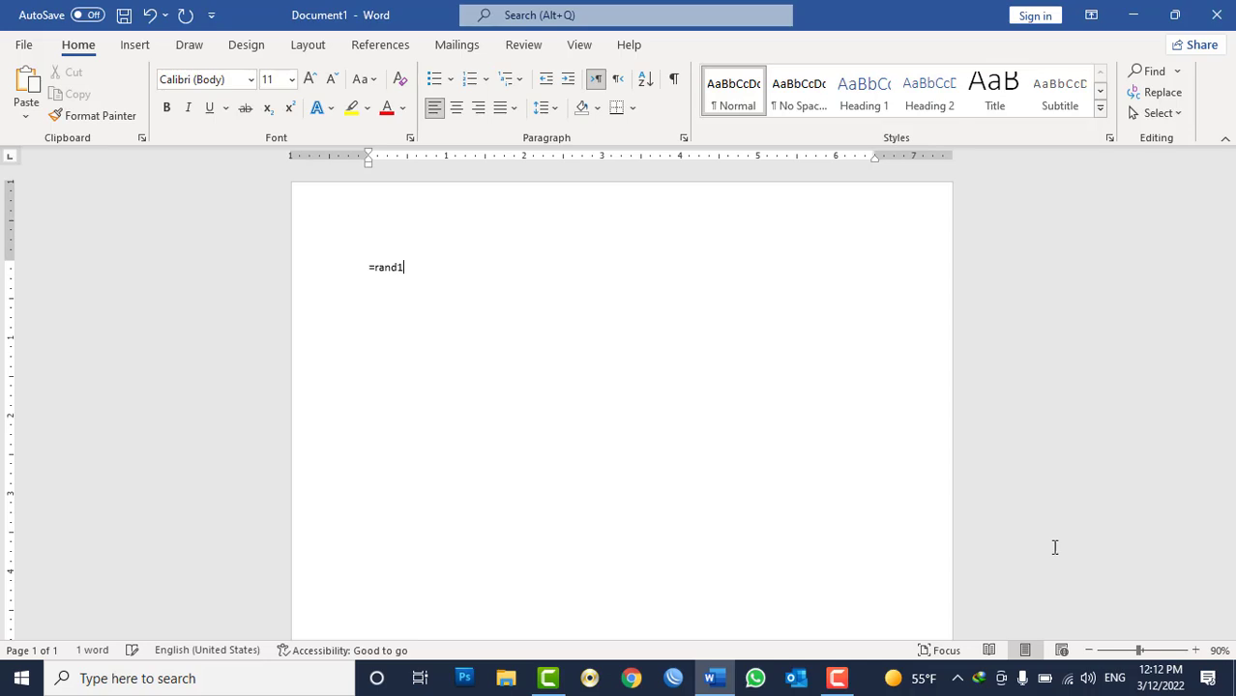
# Generate a sample paragraph of placeholder text with the =rand1() formula.
pyautogui.write(')')
pyautogui.press('Return')
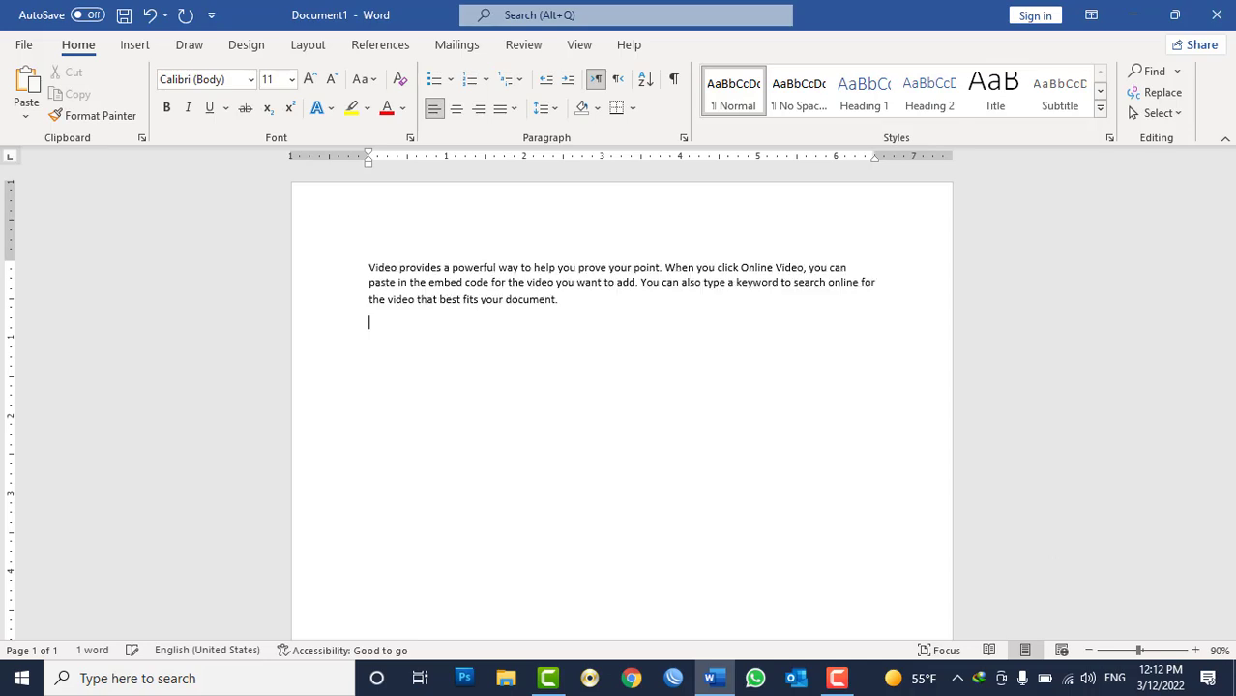
pyautogui.hotkey('ctrl', 'a')
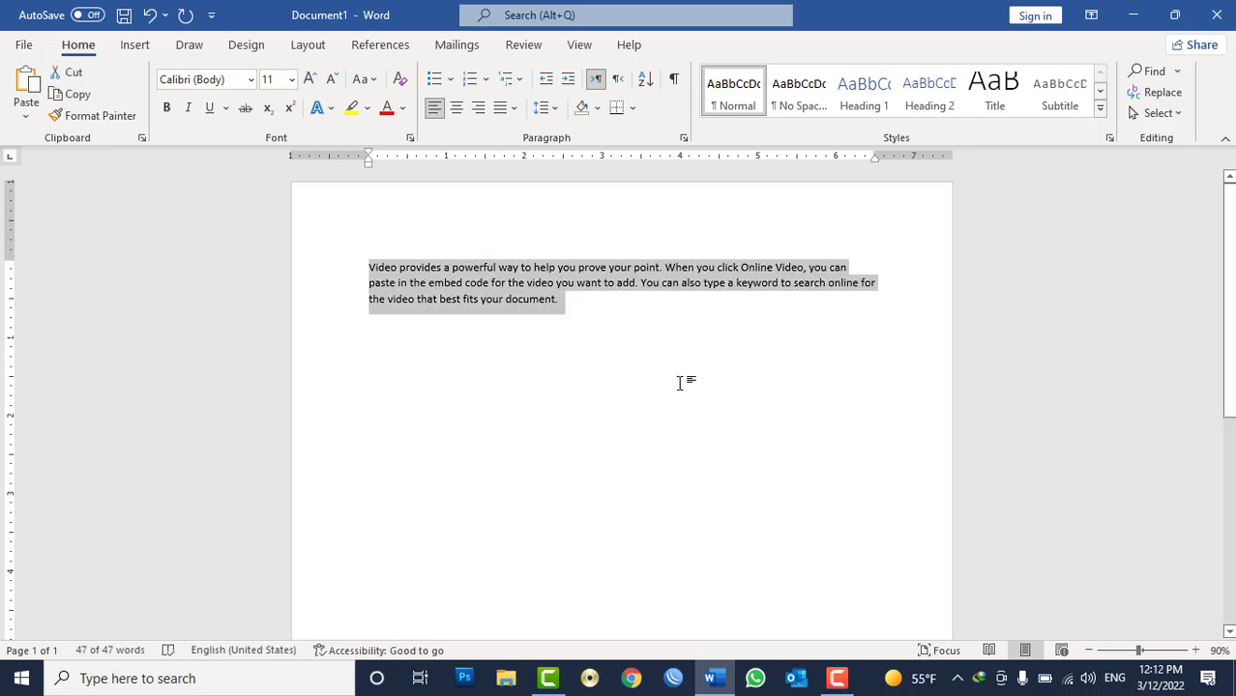
pyautogui.scroll(6, 516, 319)
pyautogui.scroll(7, 516, 320)
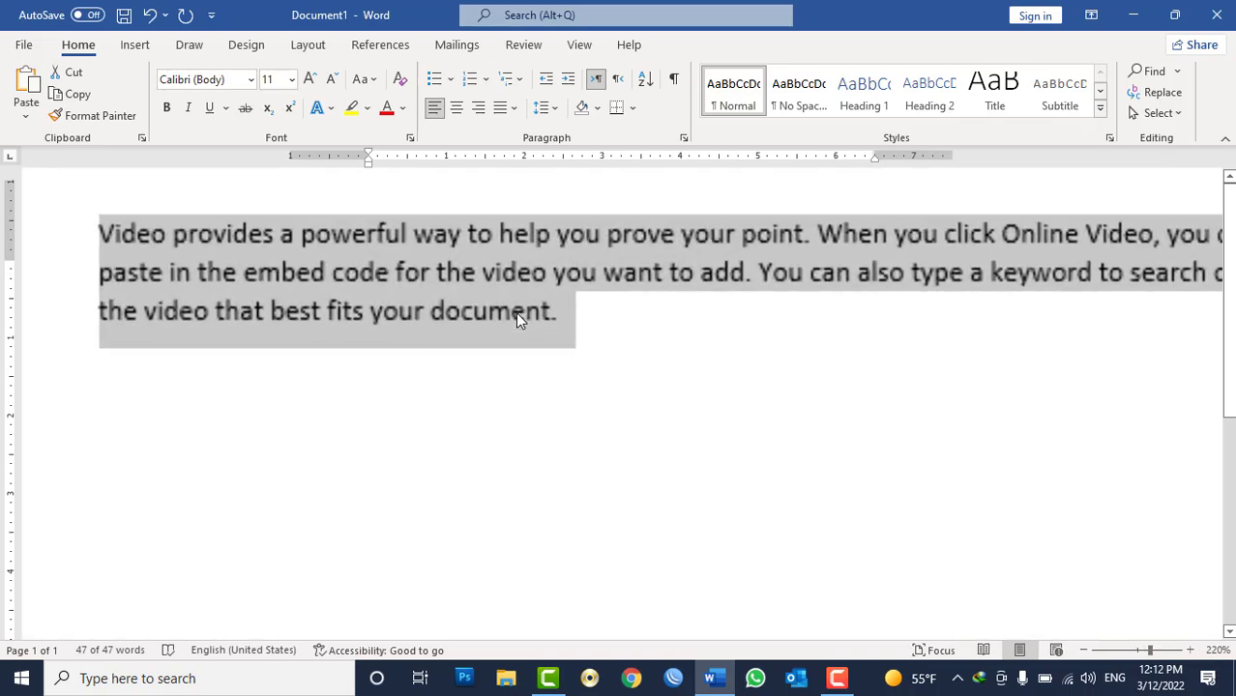
pyautogui.click(495, 235)
pyautogui.rightClick(517, 239)
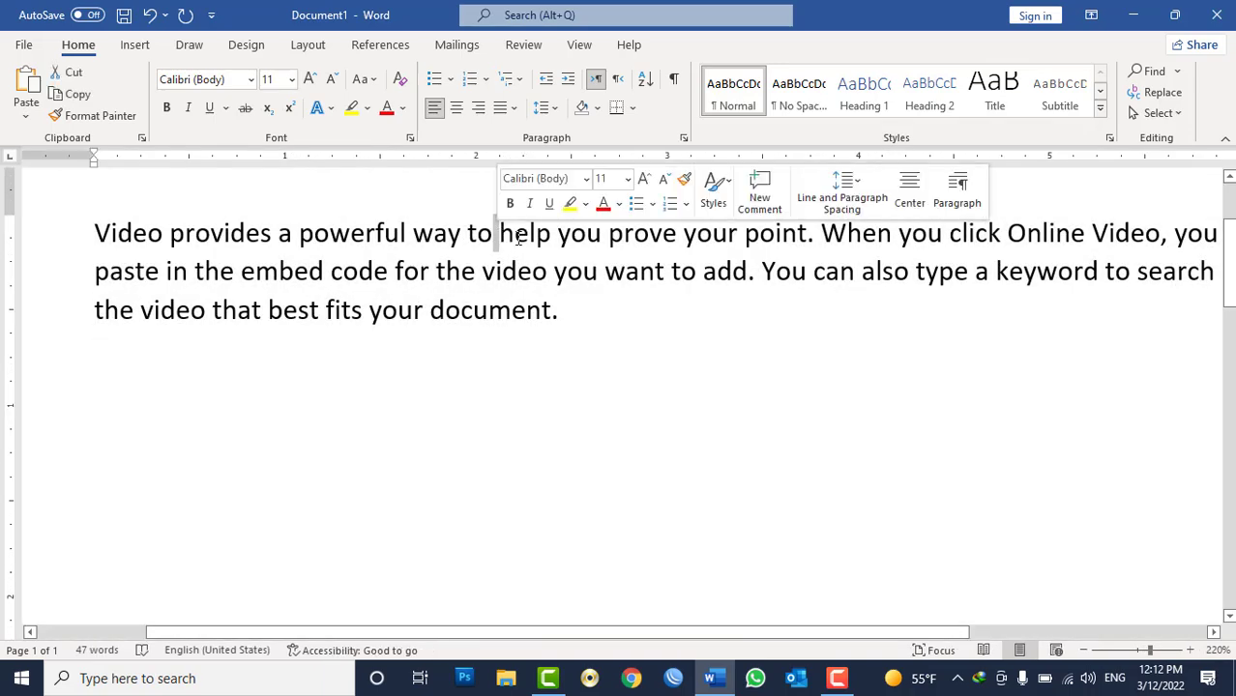
pyautogui.moveTo(548, 234); pyautogui.dragTo(539, 235)
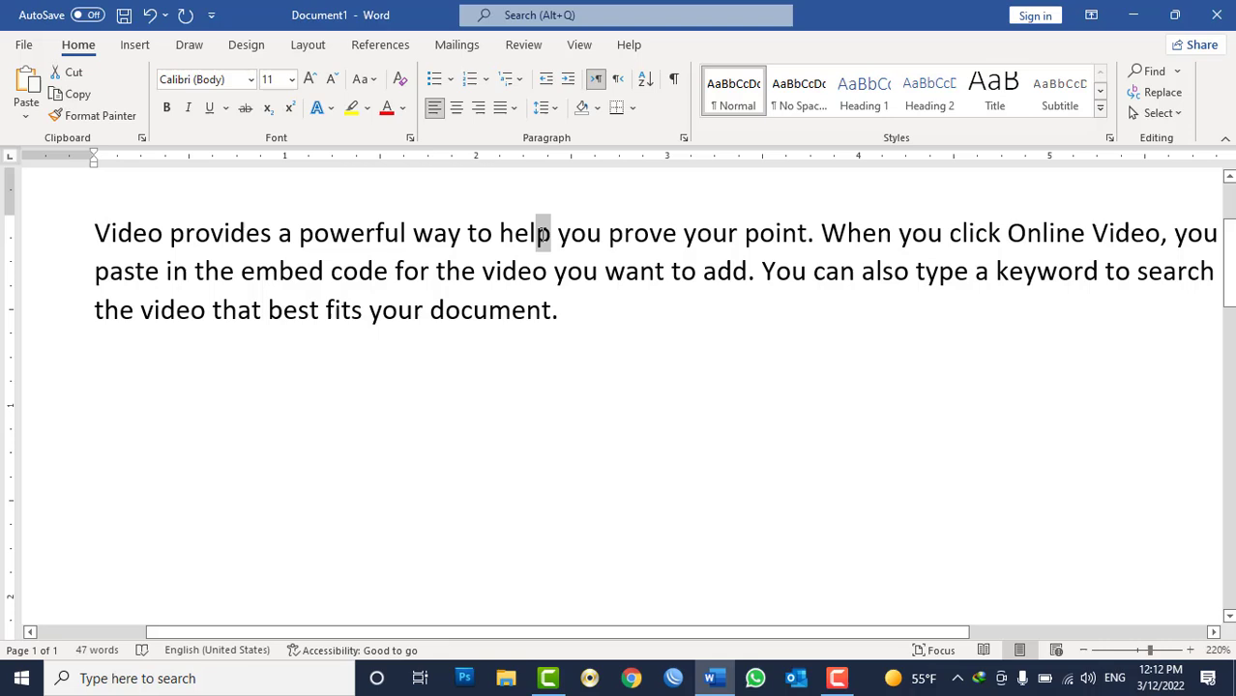
pyautogui.click(544, 237)
pyautogui.scroll(-1, 545, 237)
# Select all the text and inspect the Paragraph dialog's Indents and Spacing and Line and Page Breaks options.
pyautogui.hotkey('ctrl', 'a')
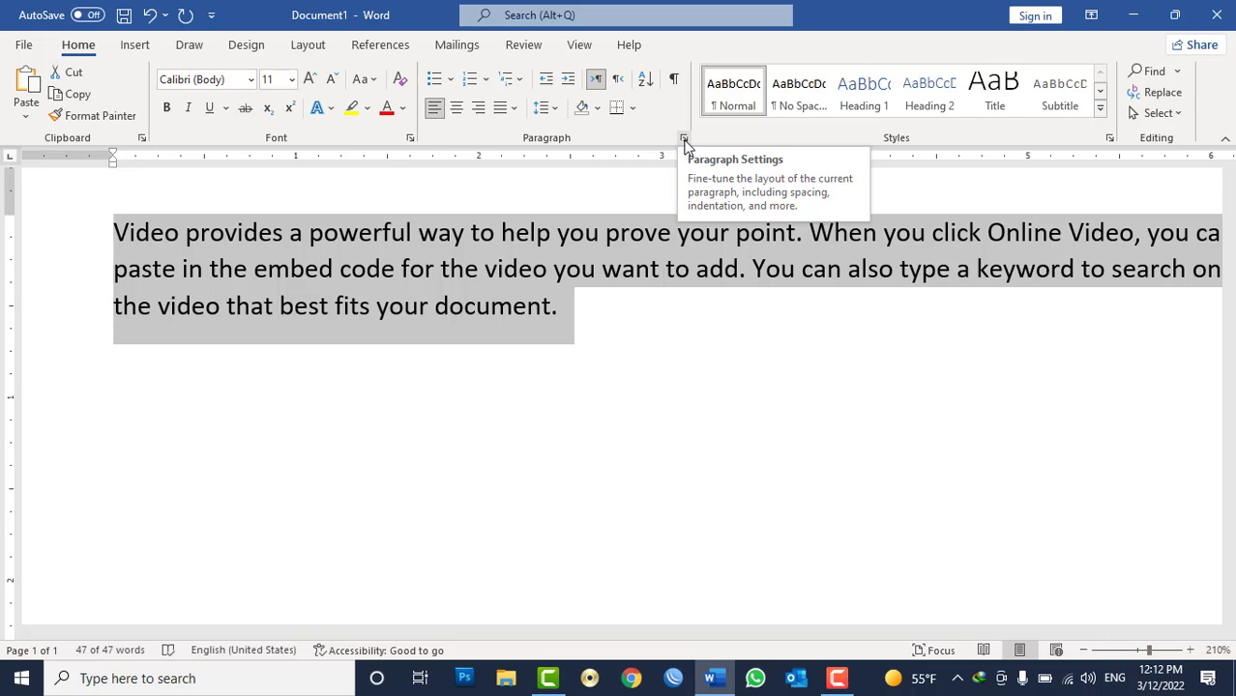
pyautogui.click(684, 138)
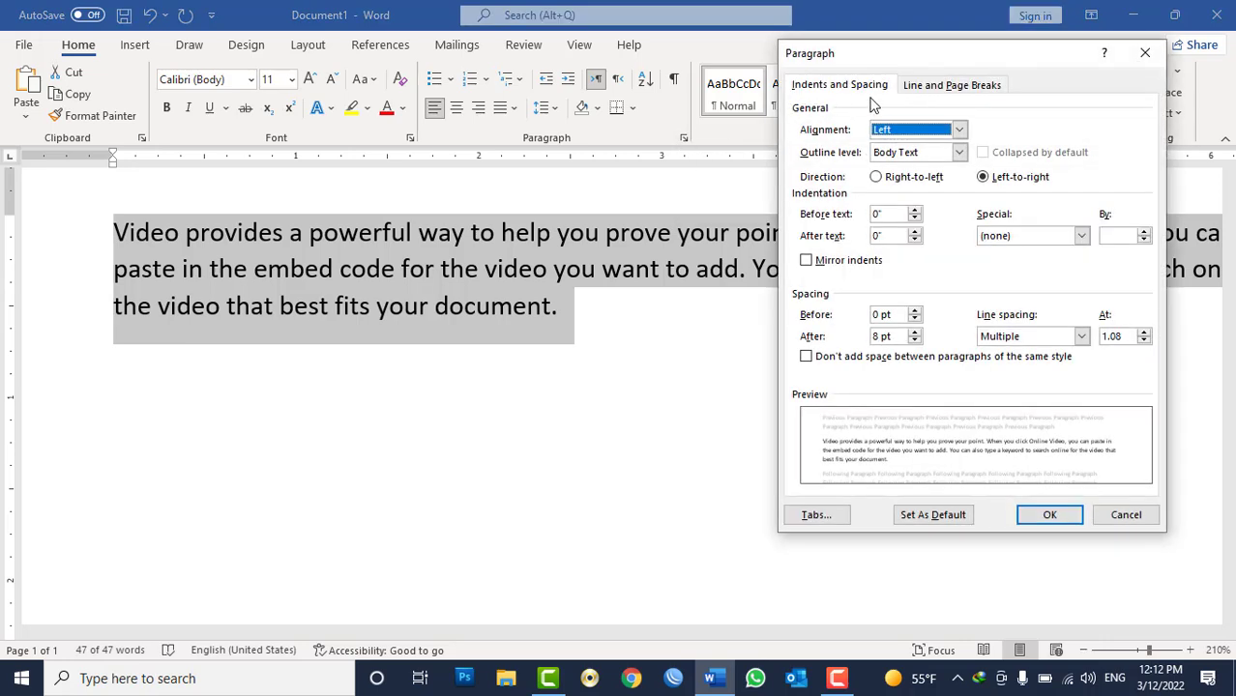
pyautogui.click(926, 87)
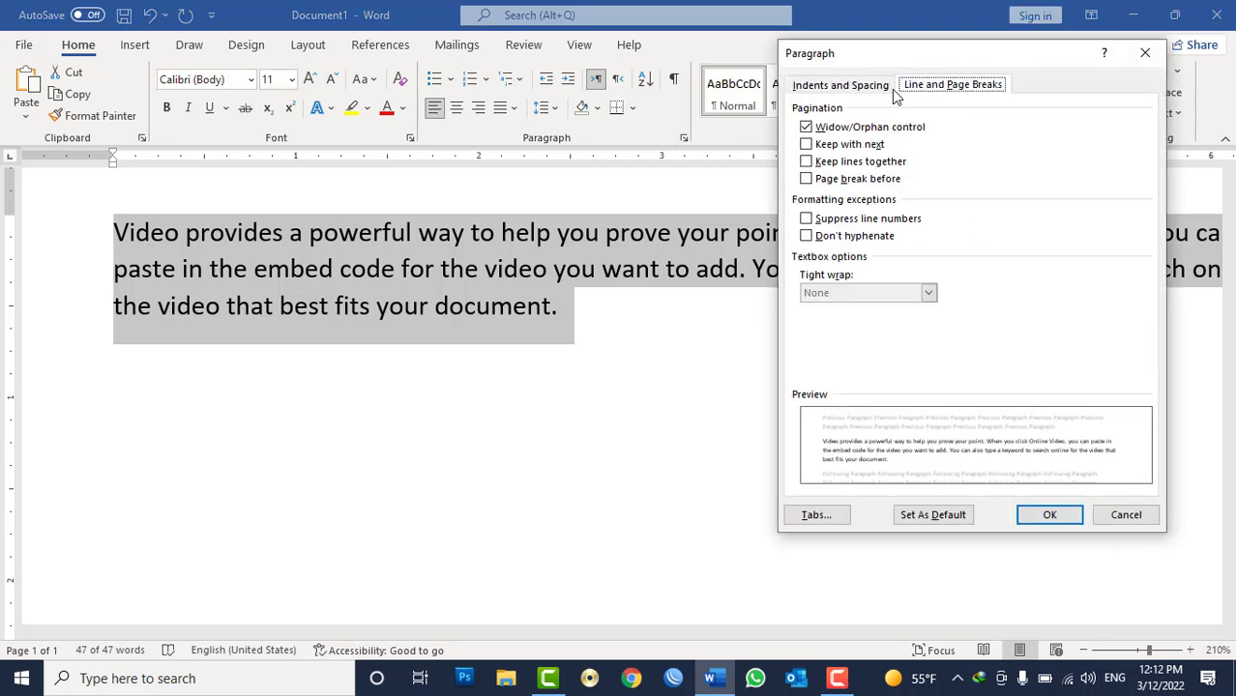
pyautogui.click(876, 89)
pyautogui.click(1145, 53)
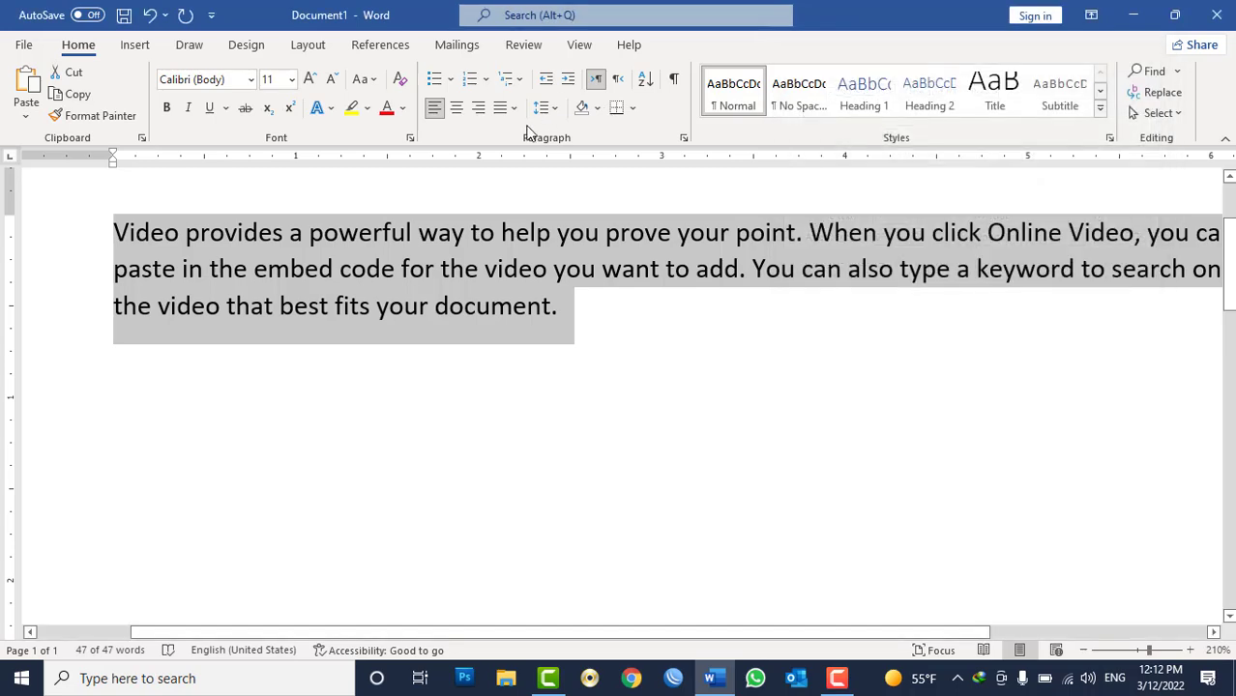
# Set the character scale of the selected paragraph to 90% in the Font dialog.
pyautogui.click(410, 138)
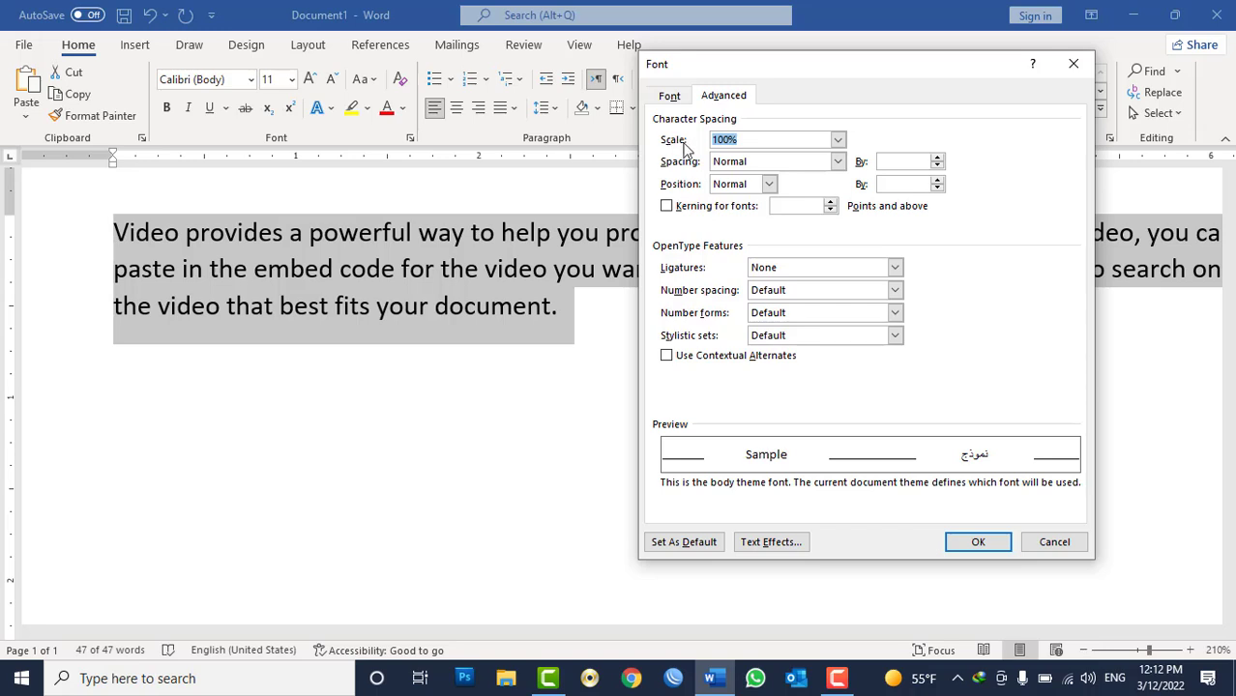
pyautogui.click(839, 140)
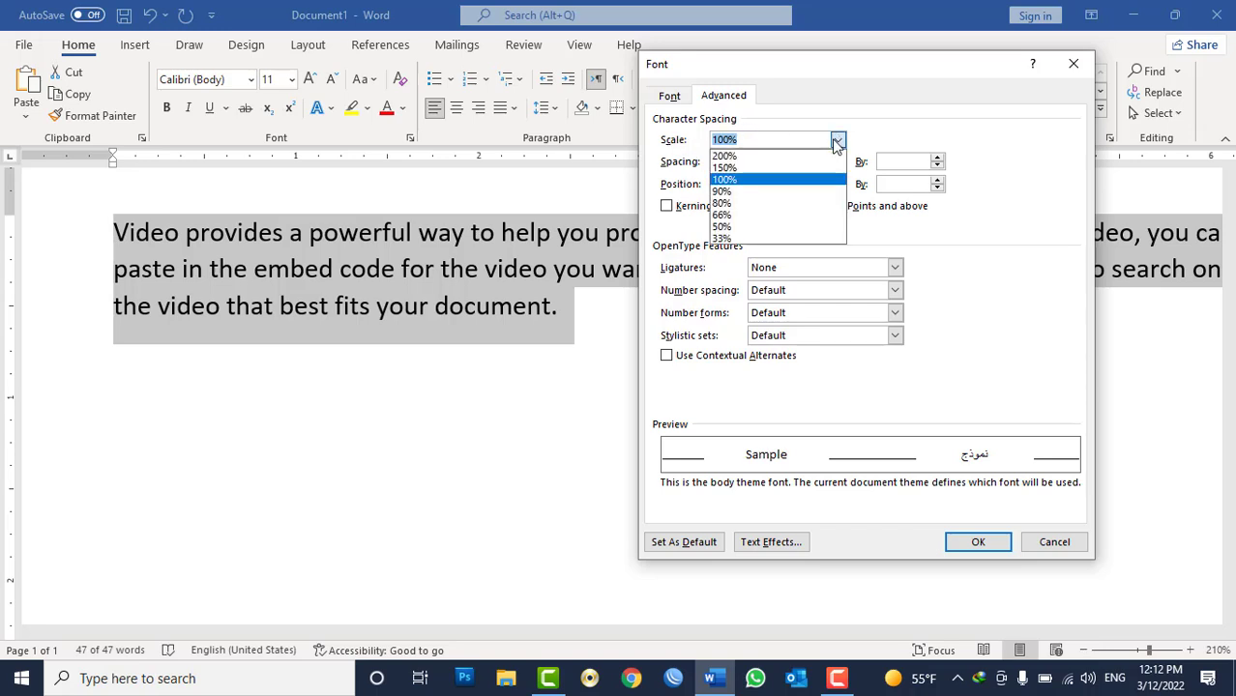
pyautogui.click(757, 192)
pyautogui.click(978, 542)
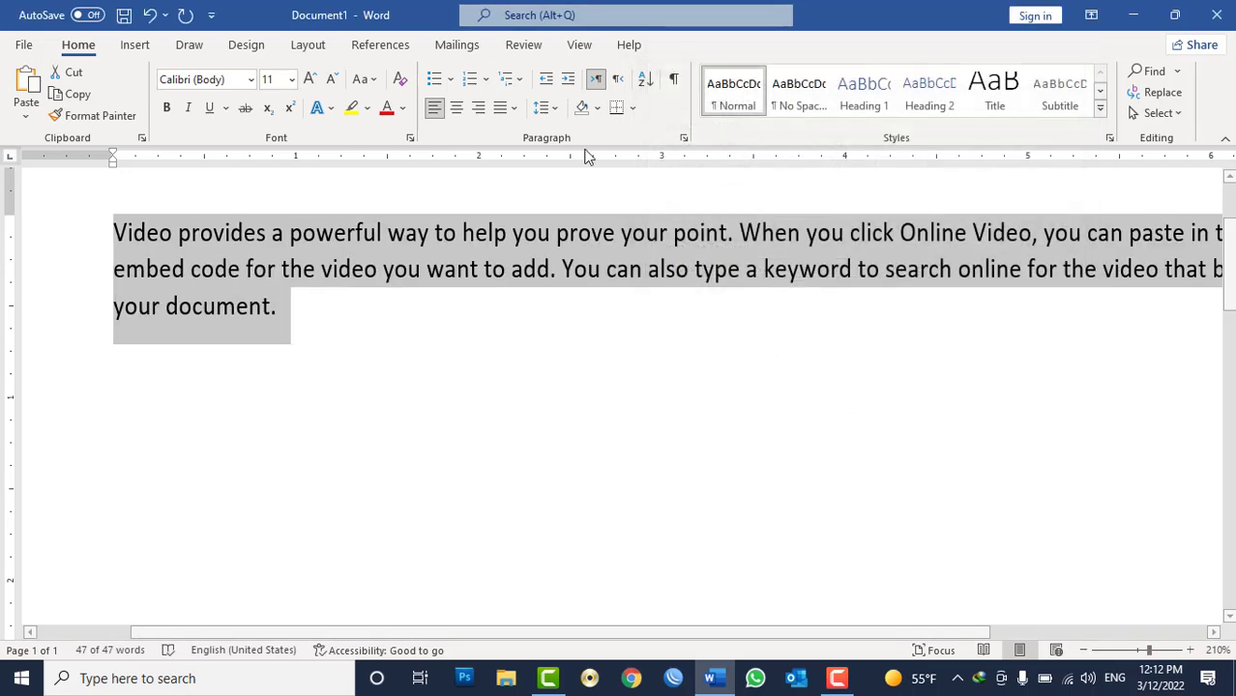
# Inspect the Line and Page Breaks options of the Paragraph dialog without changing anything.
pyautogui.click(682, 137)
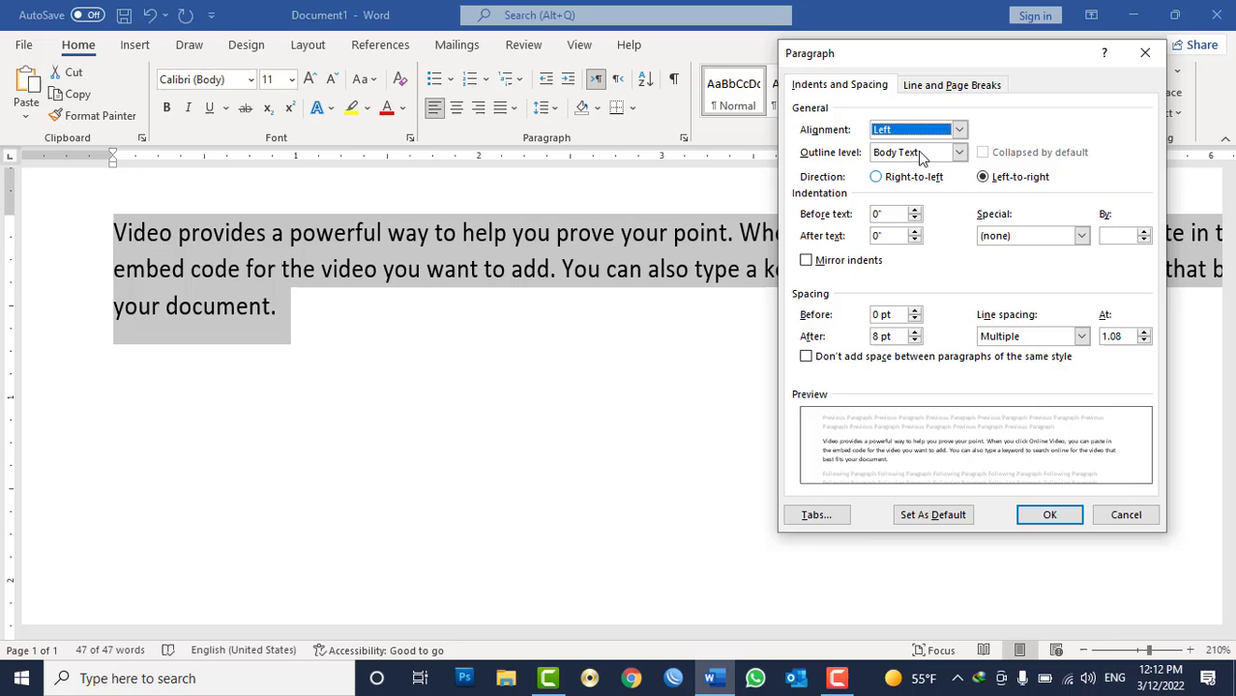
pyautogui.click(946, 85)
pyautogui.press('Escape')
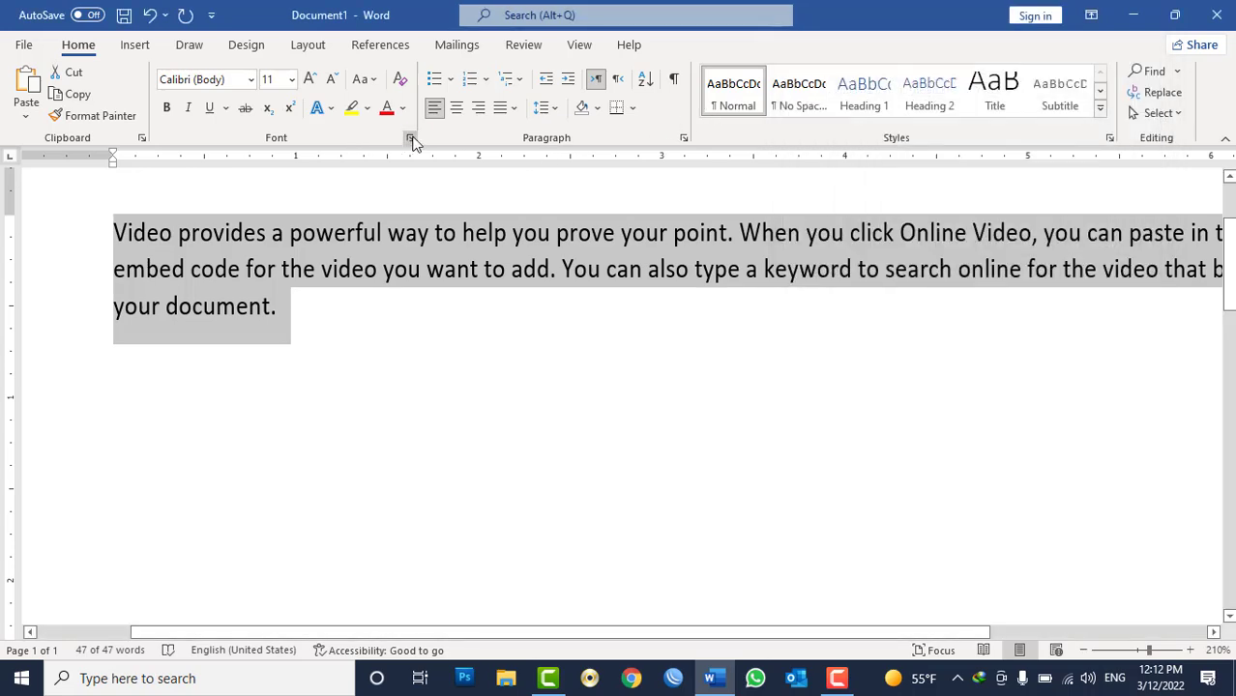
# Set the character scale of the selected paragraph to 33%.
pyautogui.click(410, 137)
pyautogui.click(840, 139)
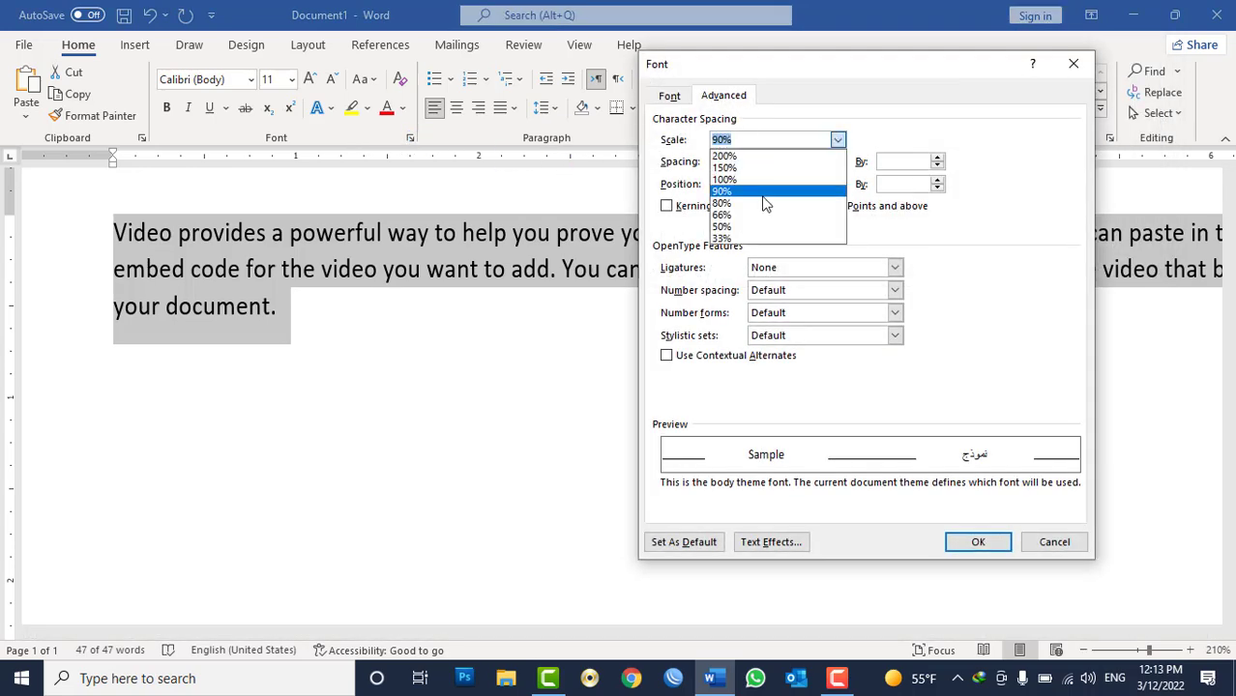
pyautogui.click(741, 246)
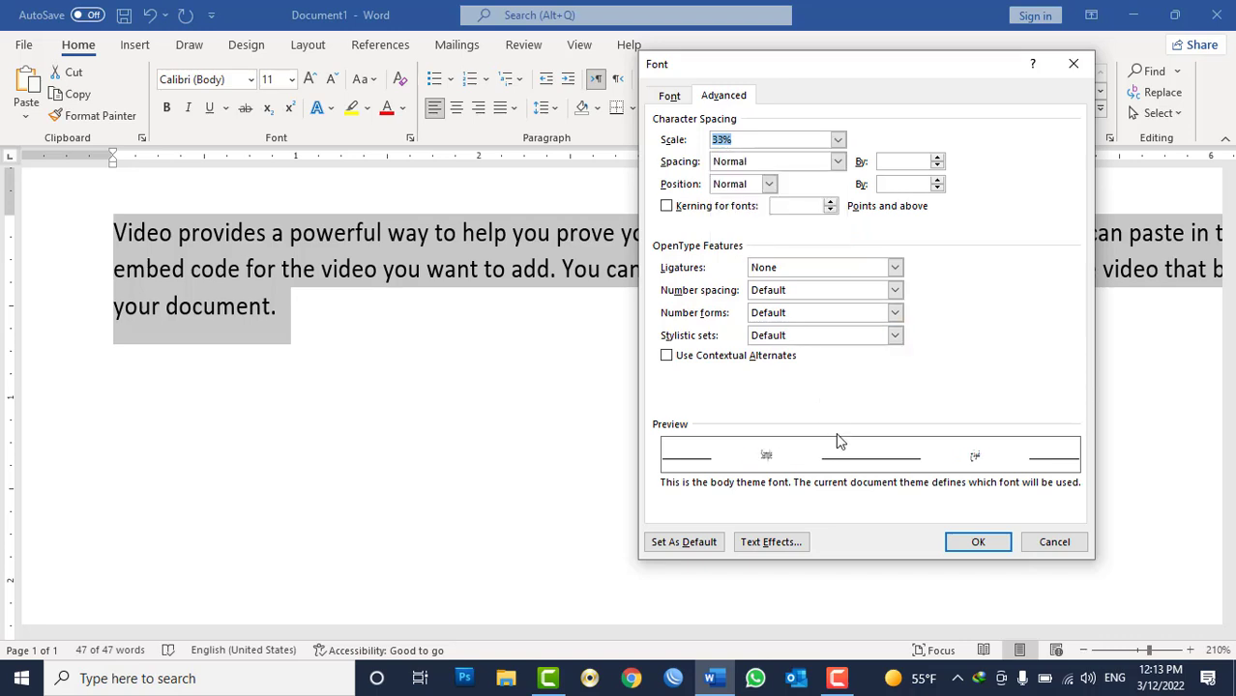
pyautogui.click(971, 543)
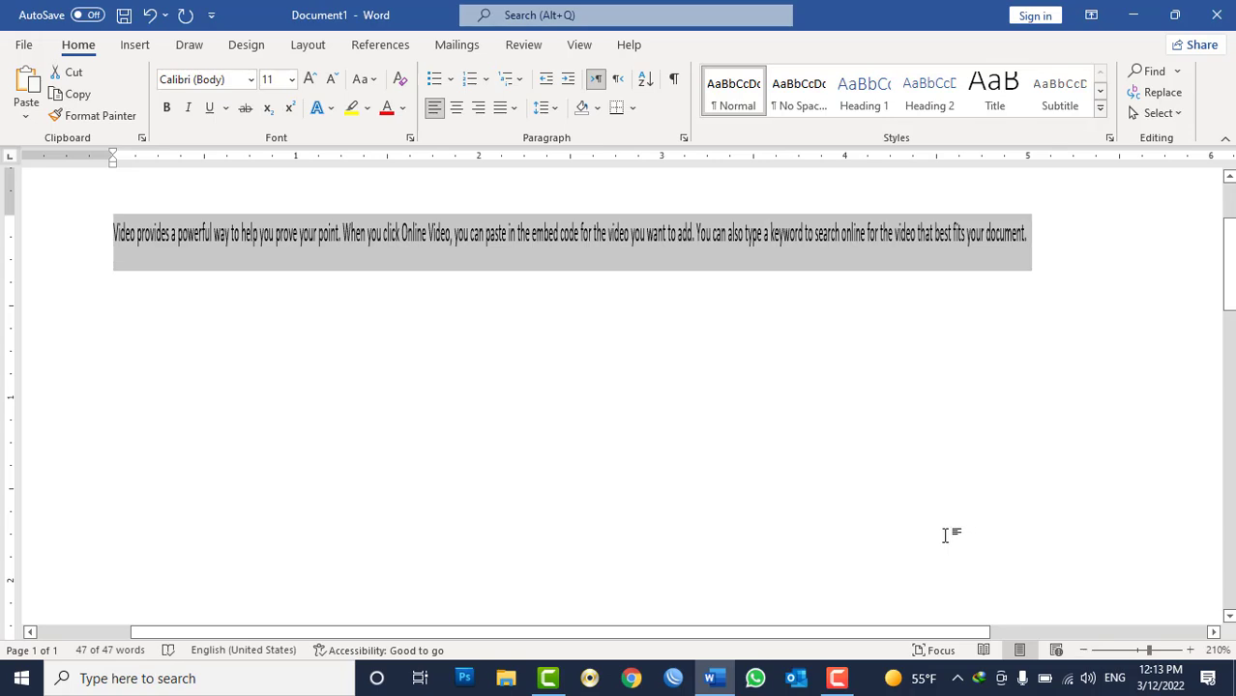
# Set the character scale of the selected paragraph to 150%.
pyautogui.click(684, 138)
pyautogui.press('Escape')
pyautogui.click(409, 137)
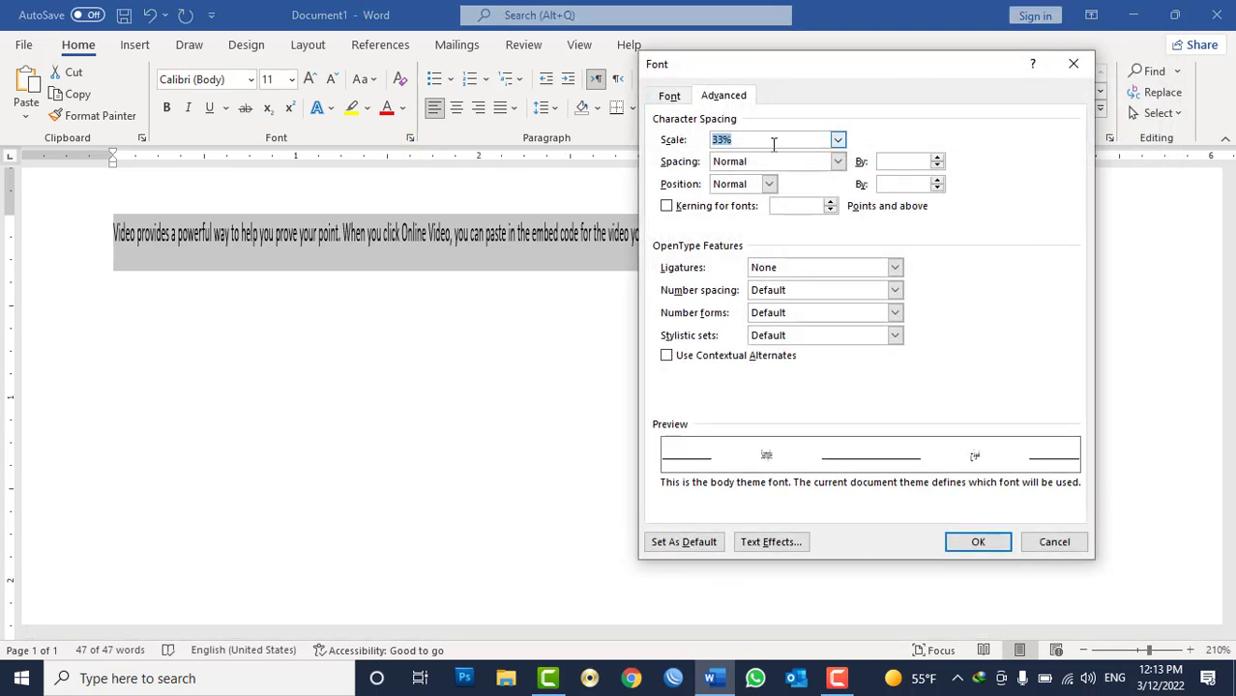
pyautogui.click(839, 141)
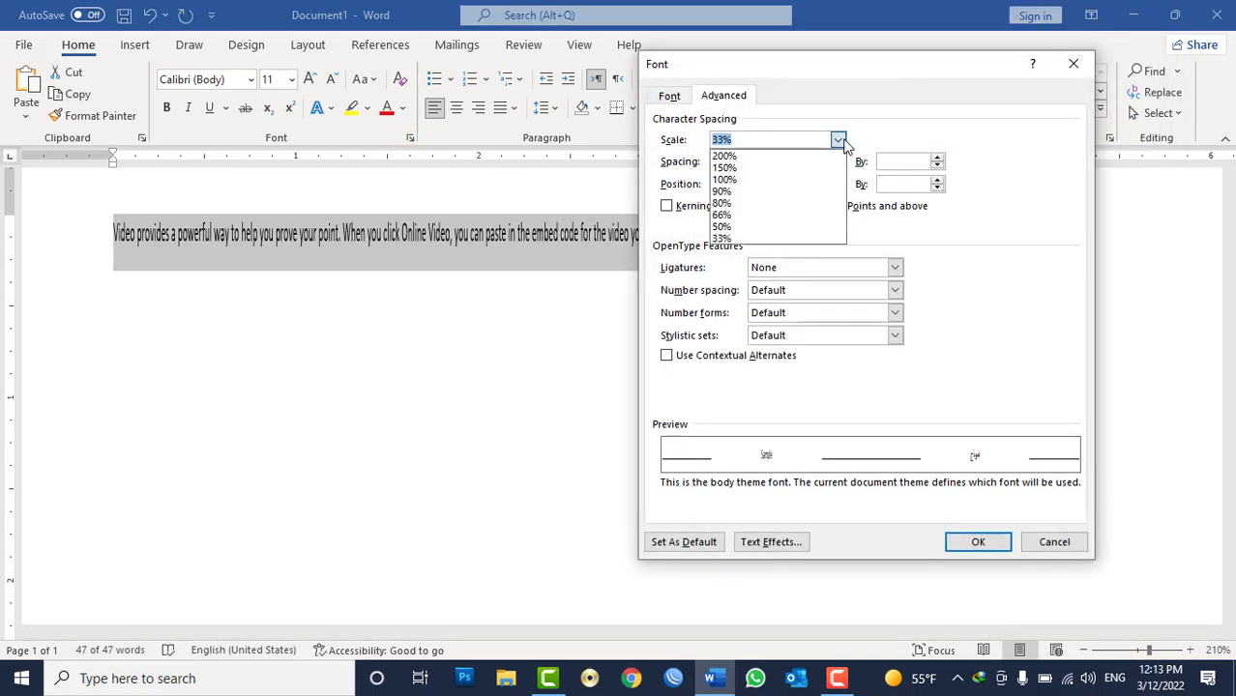
pyautogui.click(737, 169)
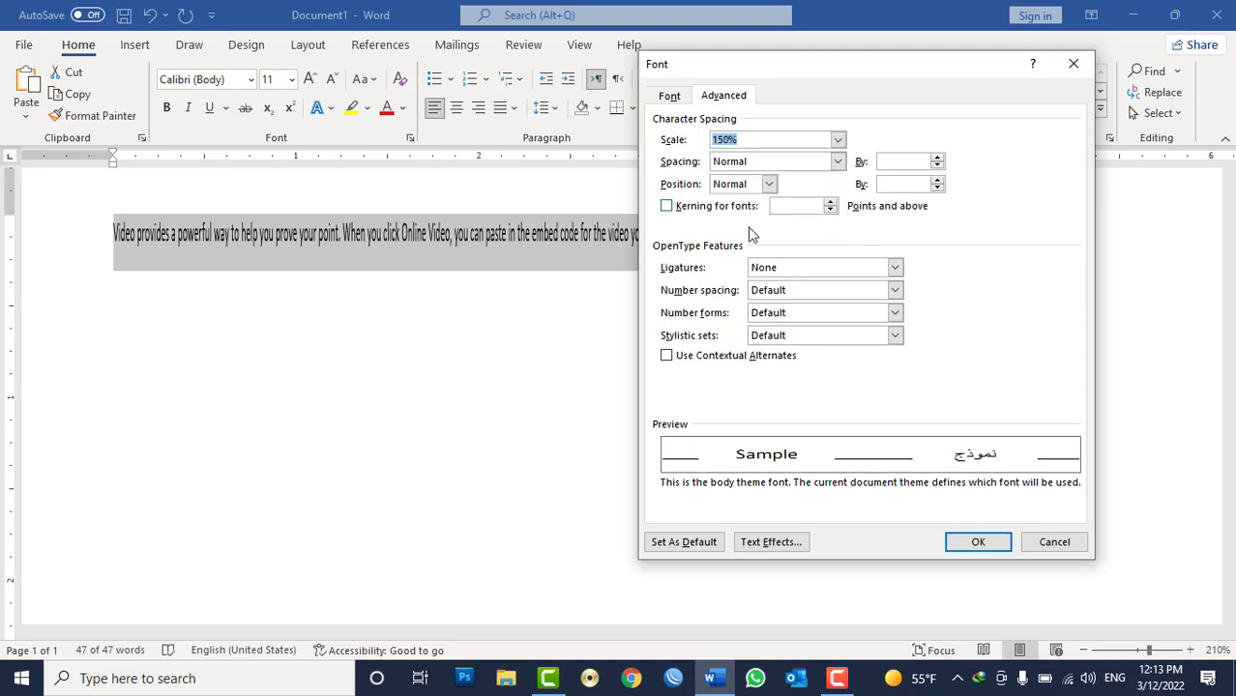
pyautogui.click(978, 542)
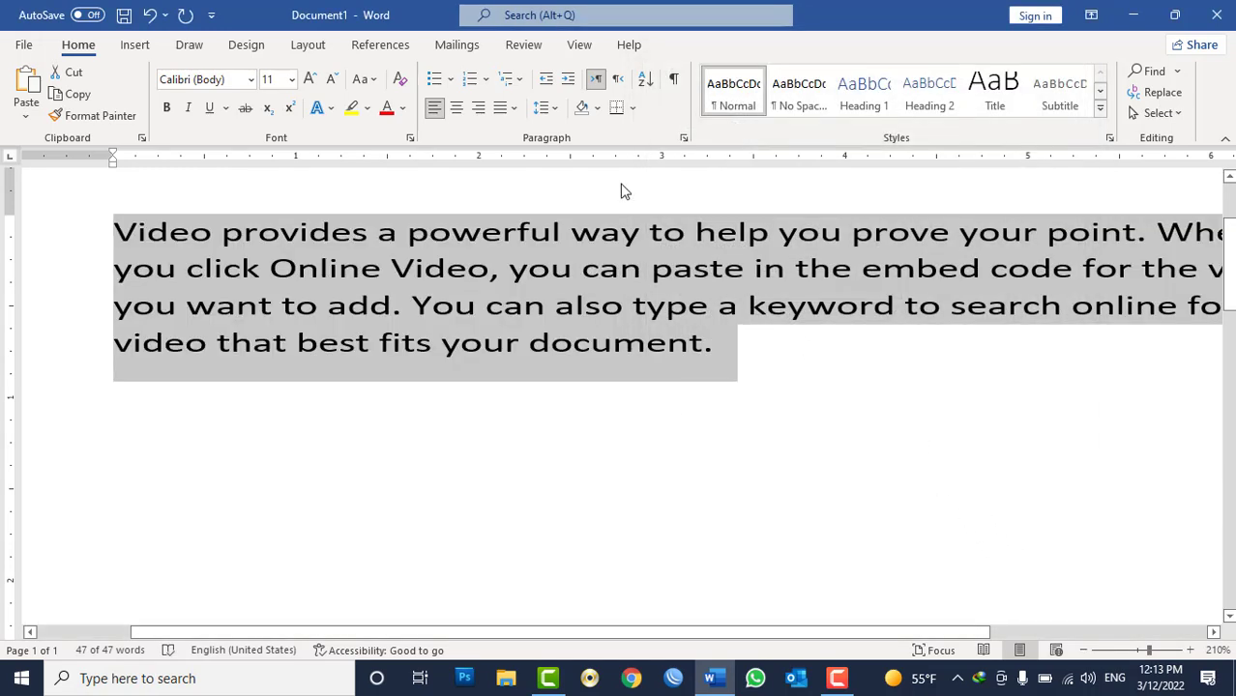
# Set the character scale of the selected paragraph back to 100%.
pyautogui.click(410, 138)
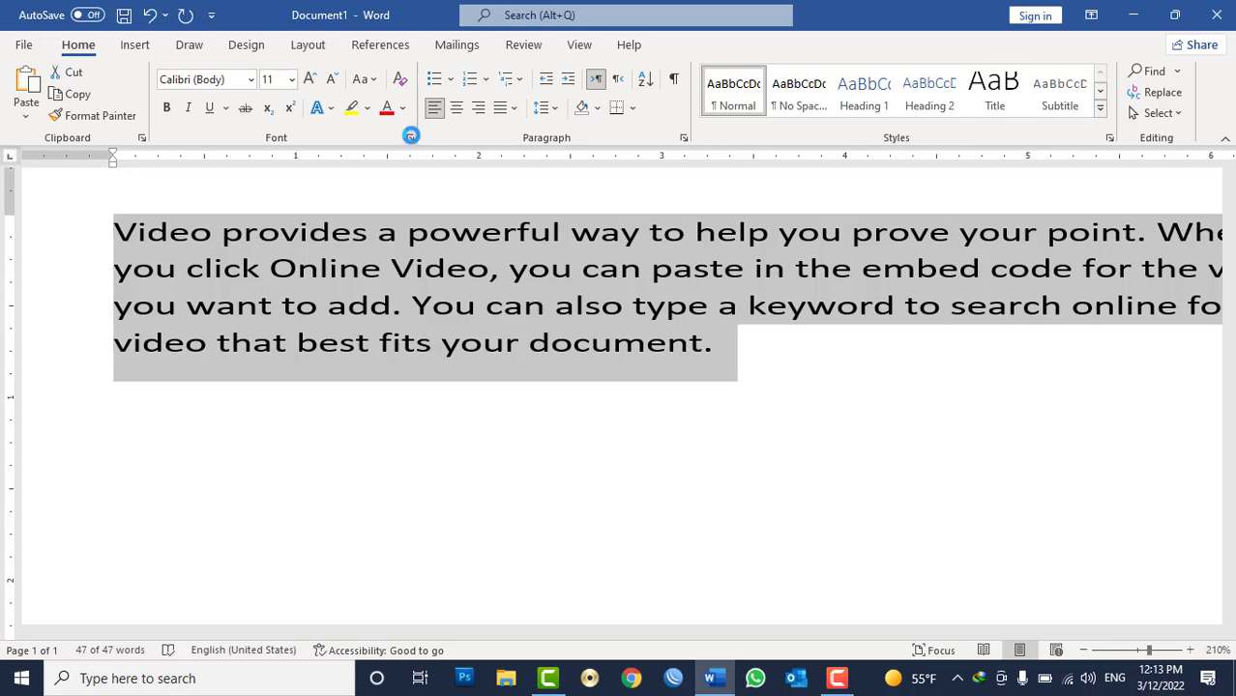
pyautogui.write('100')
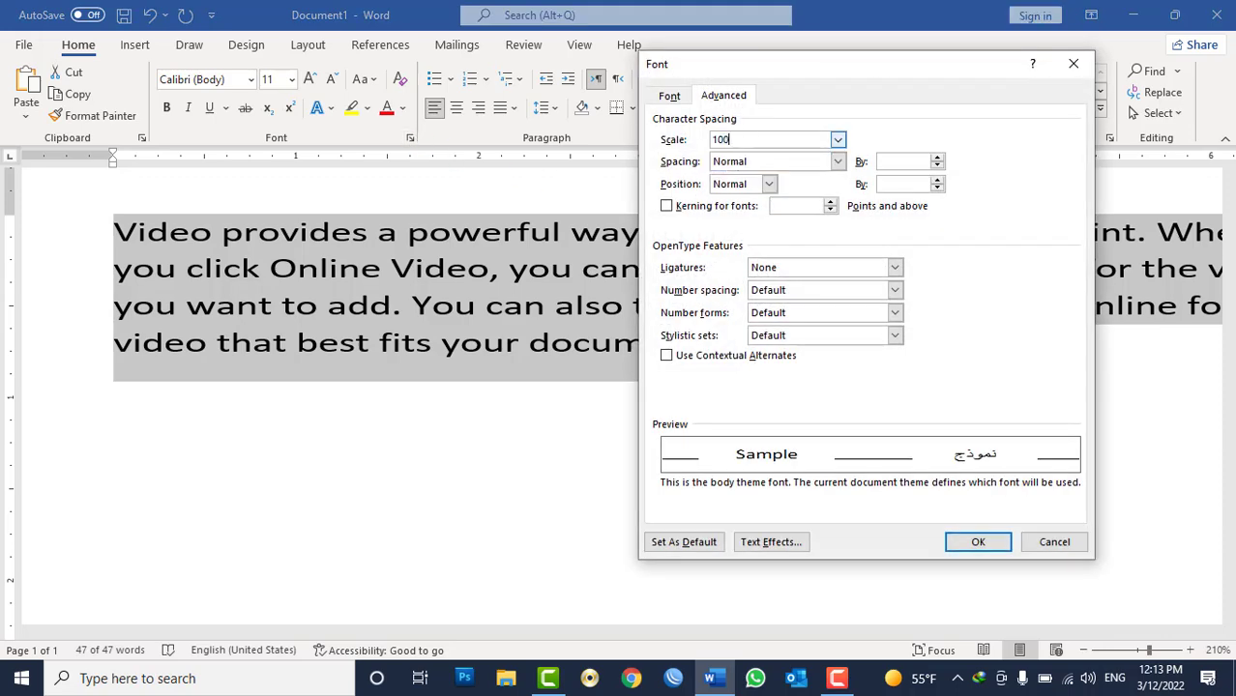
pyautogui.press('Return')
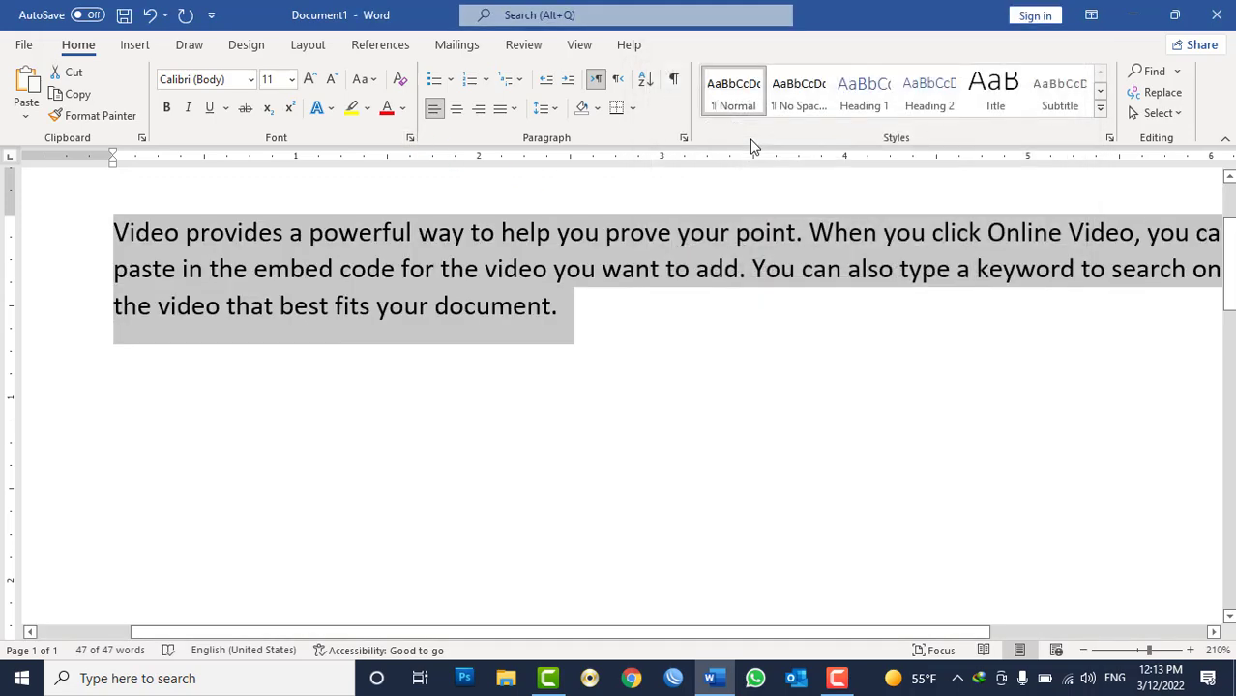
# Expand the character spacing of the selected paragraph by 2 pt.
pyautogui.keyDown('ctrl'); pyautogui.scroll(-1, 730, 242); pyautogui.keyUp('ctrl')
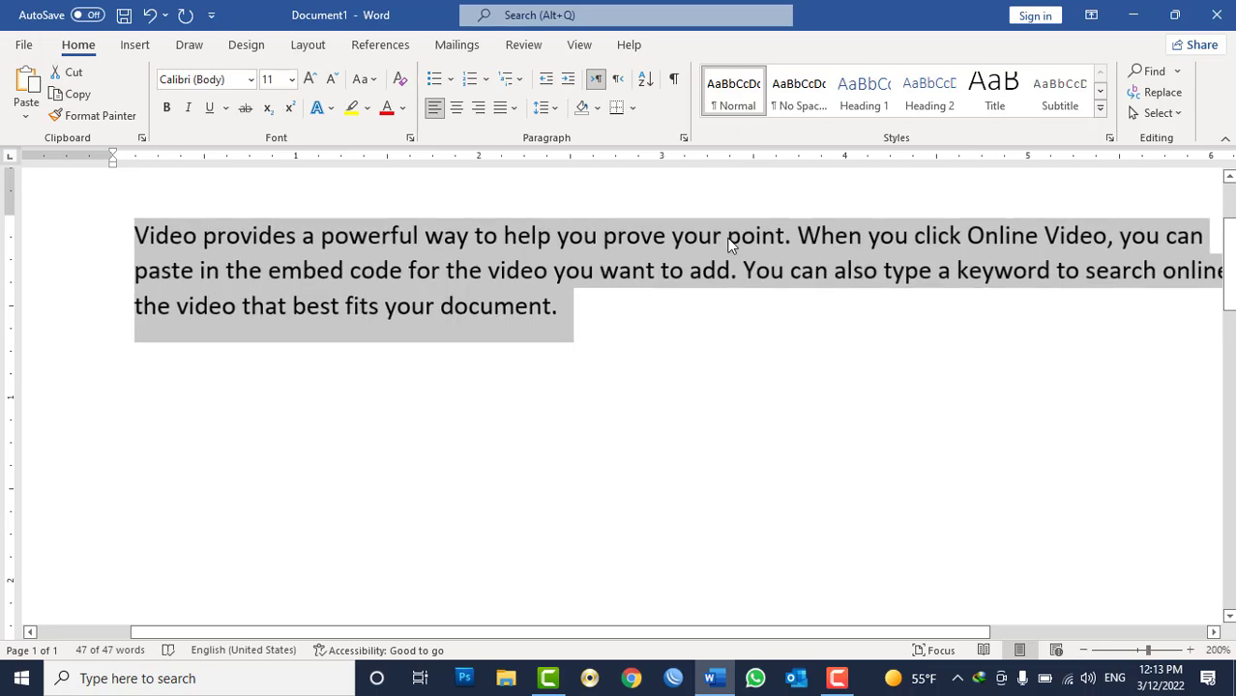
pyautogui.moveTo(745, 634); pyautogui.dragTo(783, 646)
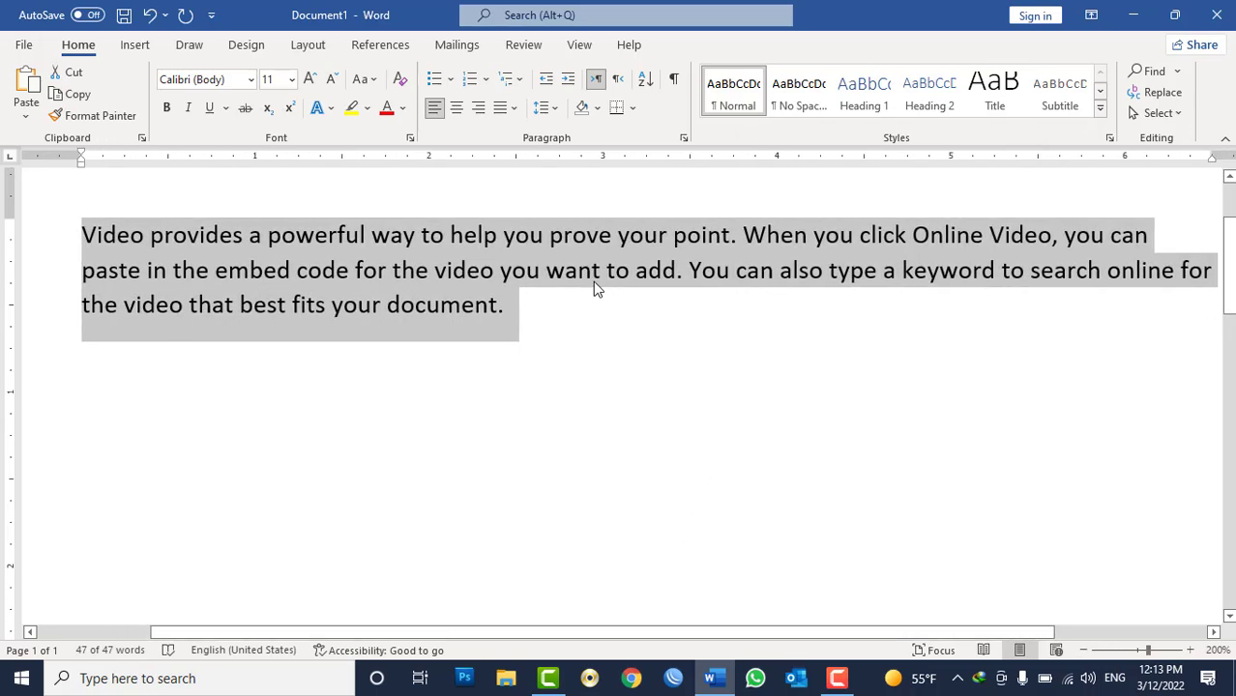
pyautogui.click(408, 138)
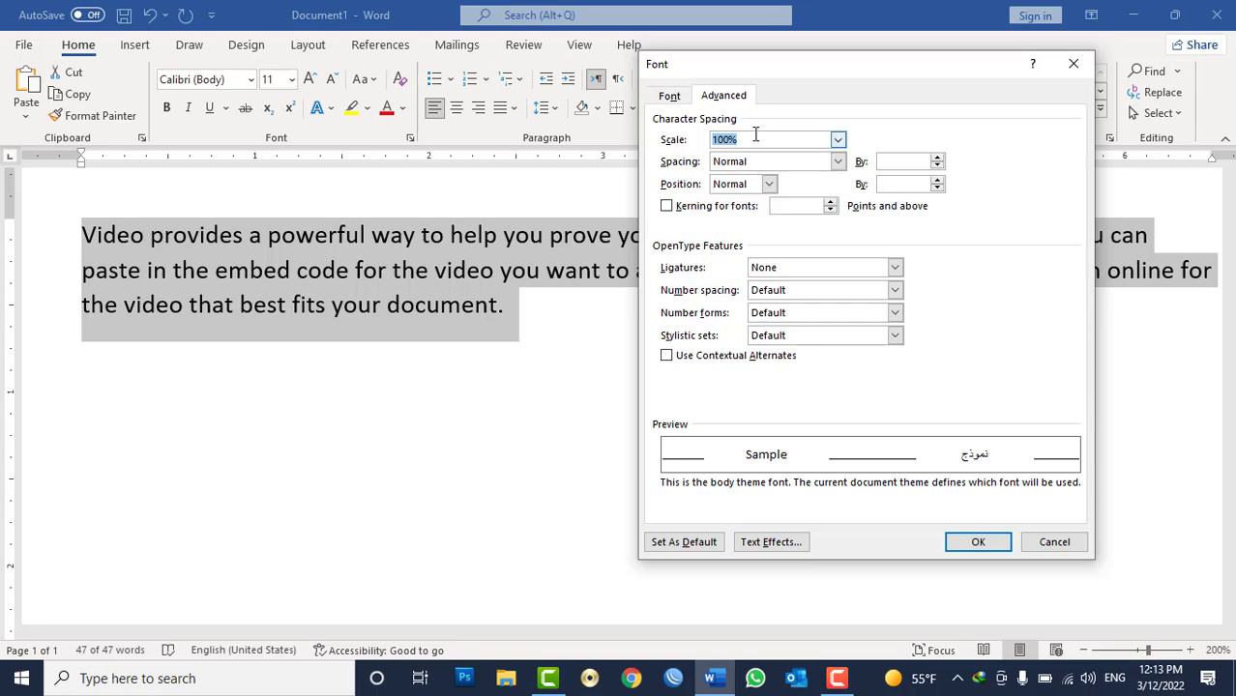
pyautogui.click(766, 161)
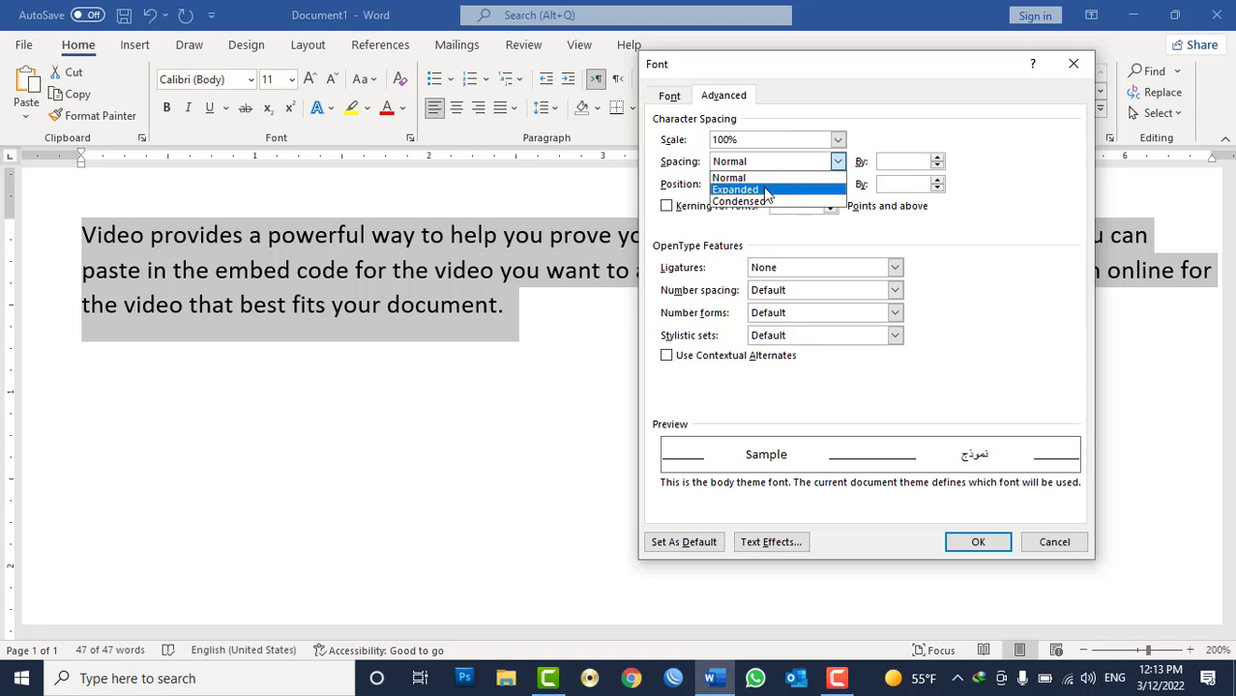
pyautogui.click(766, 191)
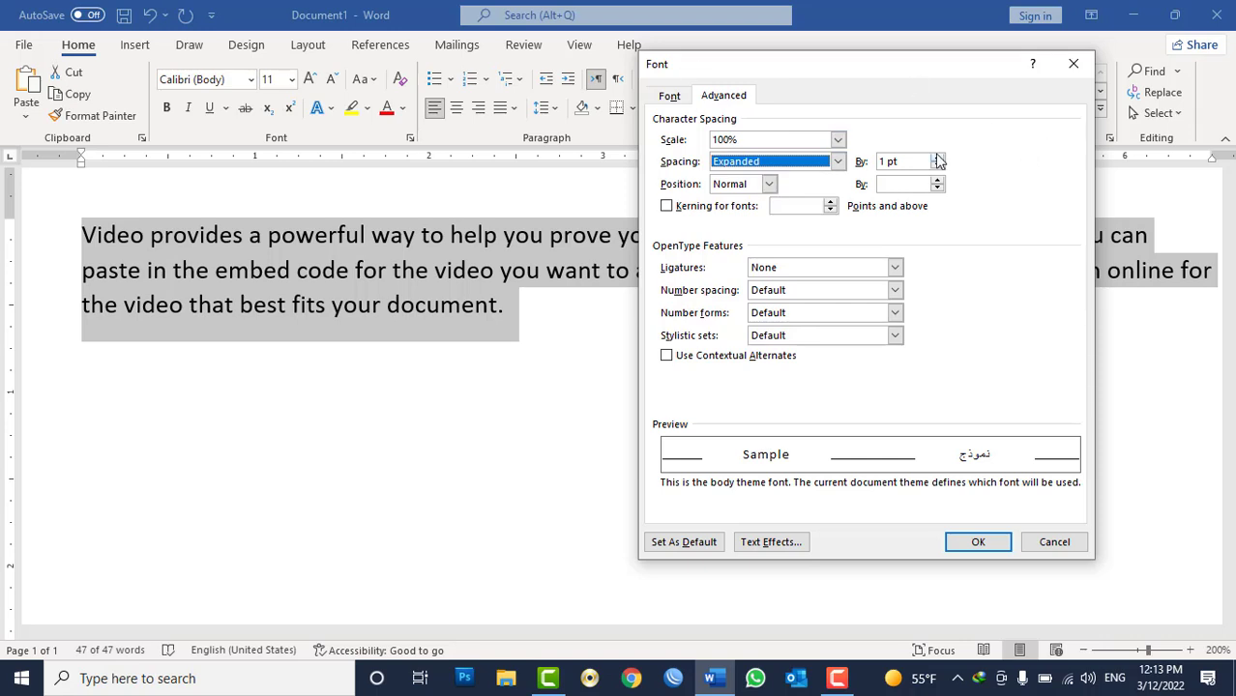
pyautogui.click(937, 158)
pyautogui.click(938, 157)
pyautogui.click(937, 158)
pyautogui.click(937, 157)
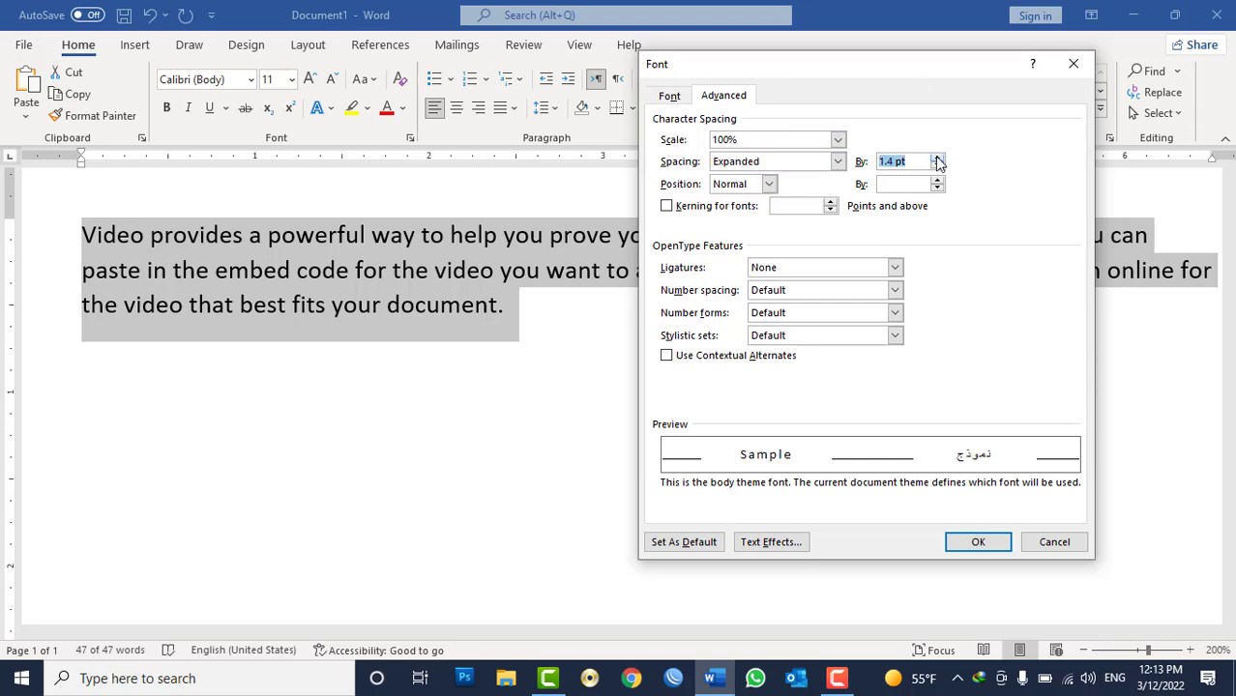
pyautogui.click(937, 158)
pyautogui.click(996, 543)
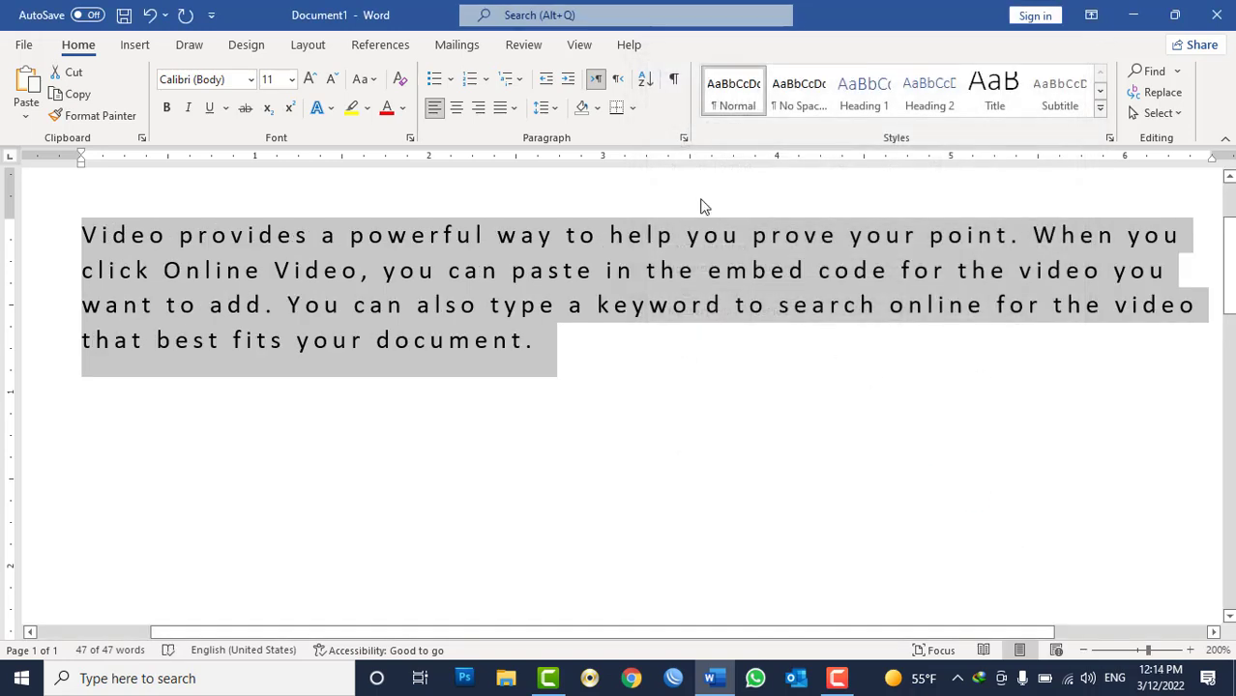
# Condense the character spacing of the selected paragraph by 2 pt.
pyautogui.click(683, 137)
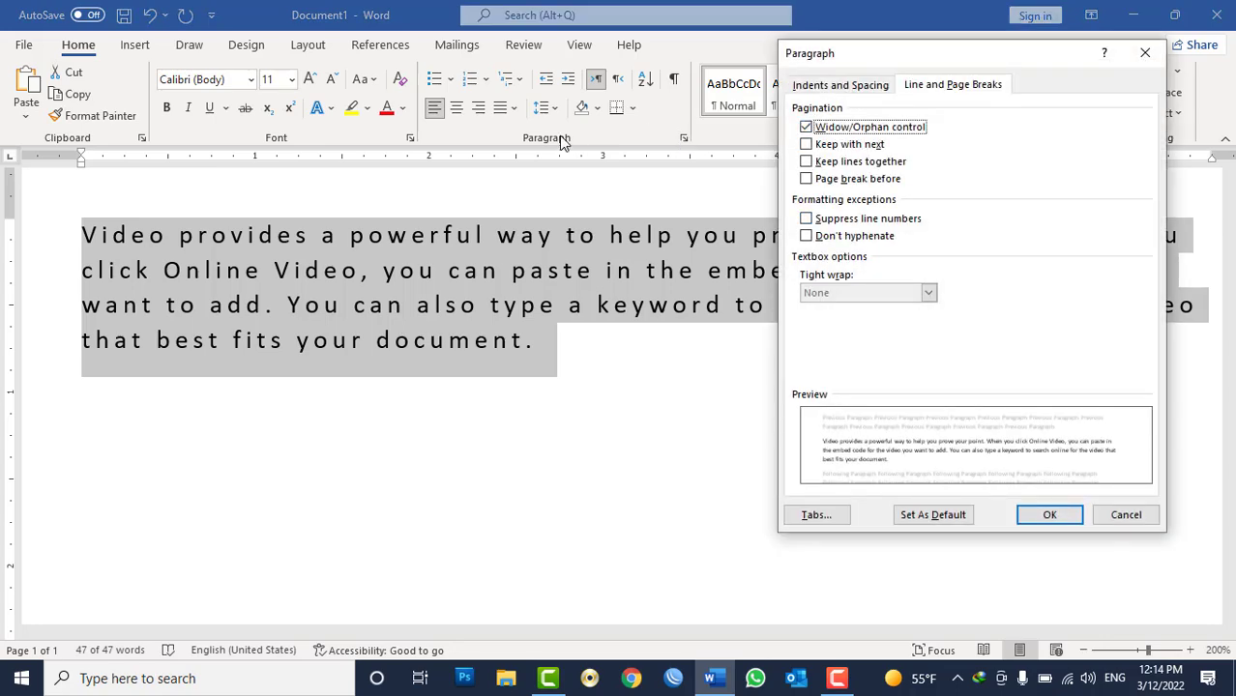
pyautogui.press('Escape')
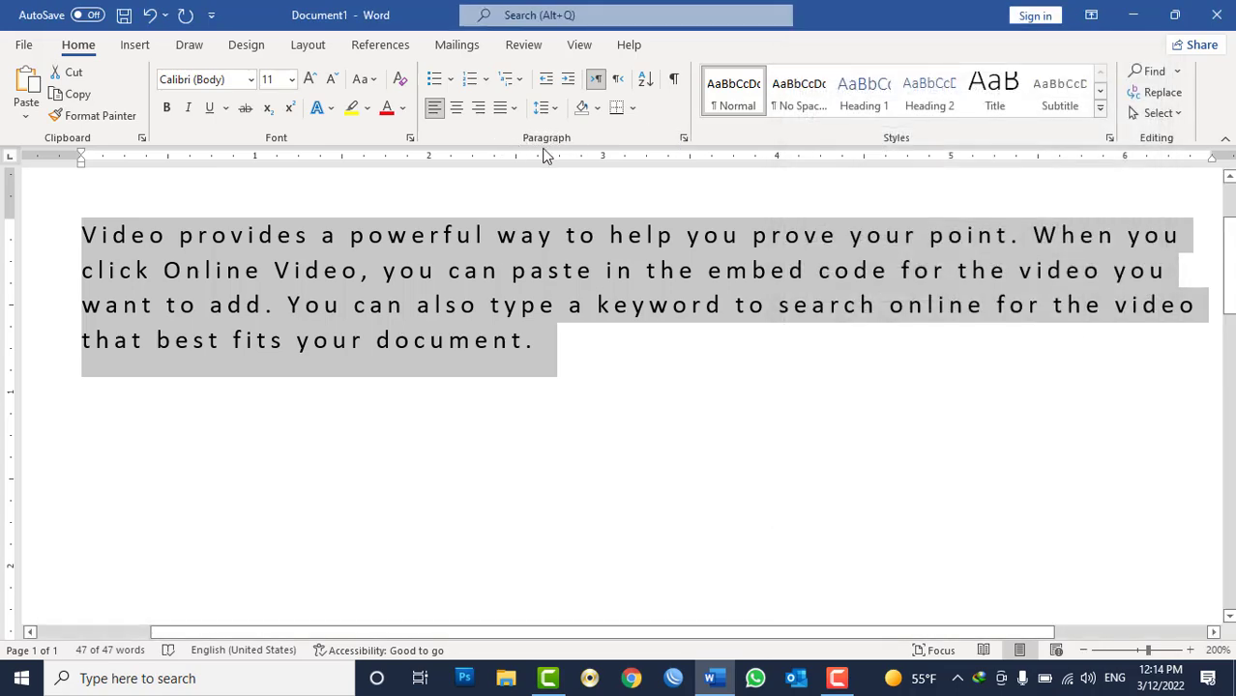
pyautogui.click(410, 138)
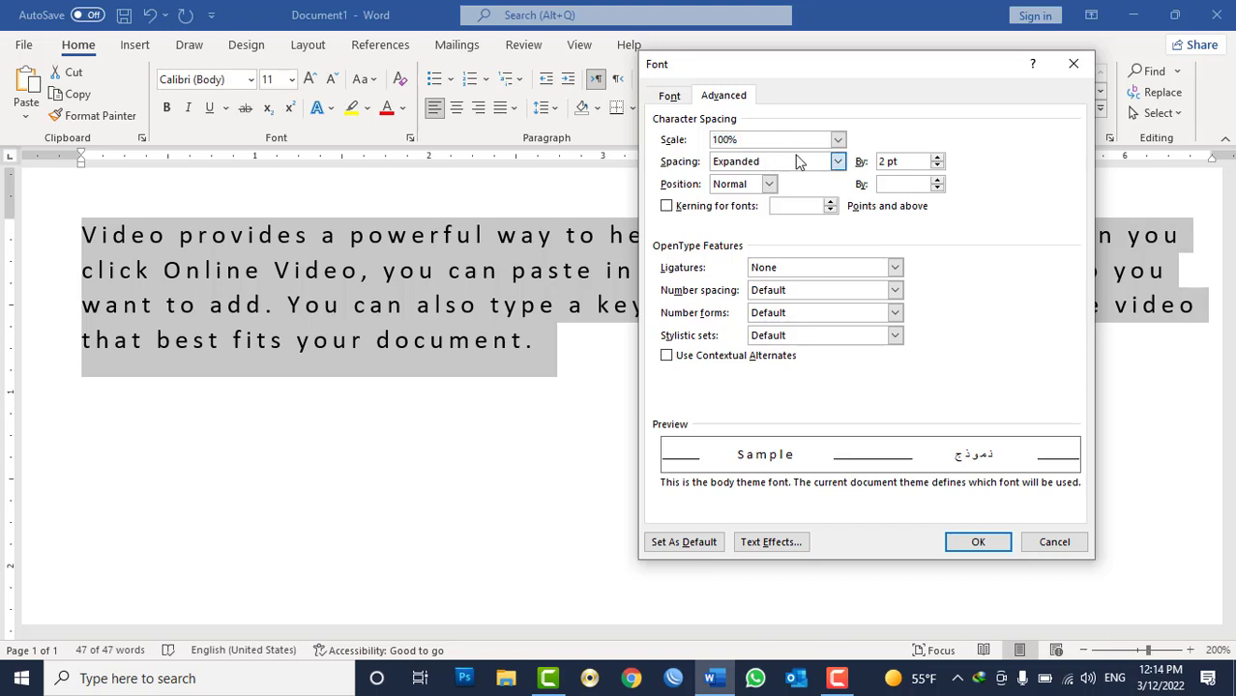
pyautogui.click(798, 162)
pyautogui.click(757, 202)
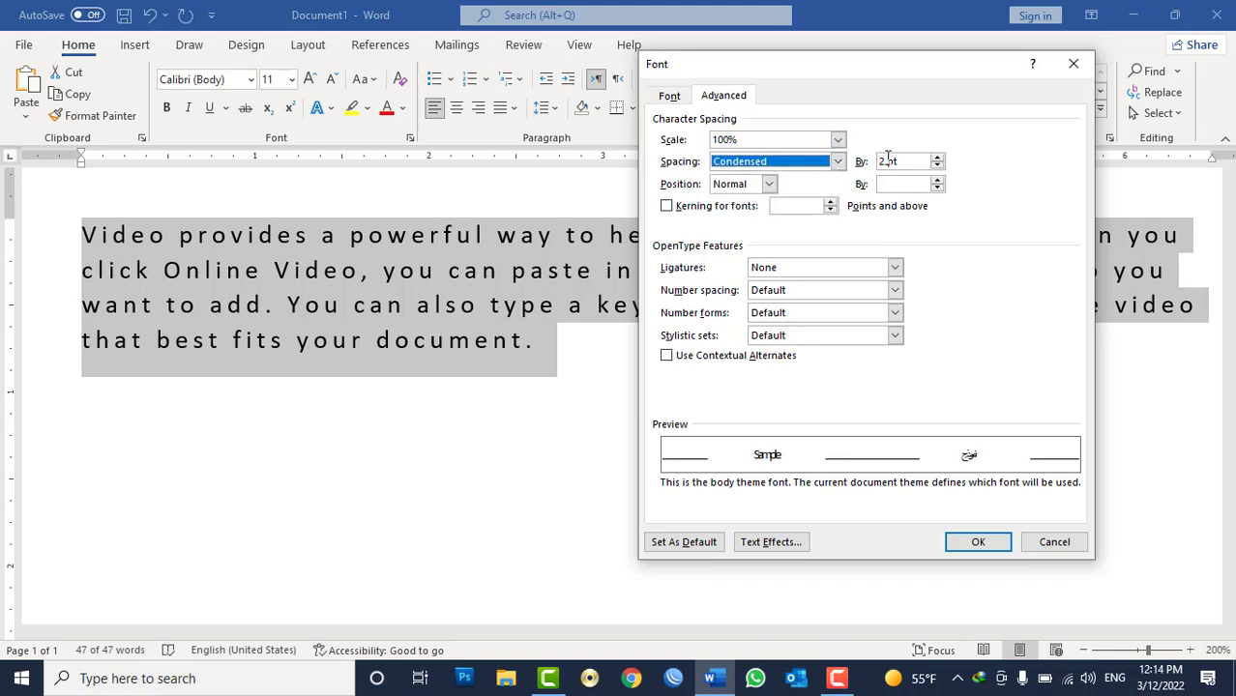
pyautogui.click(983, 540)
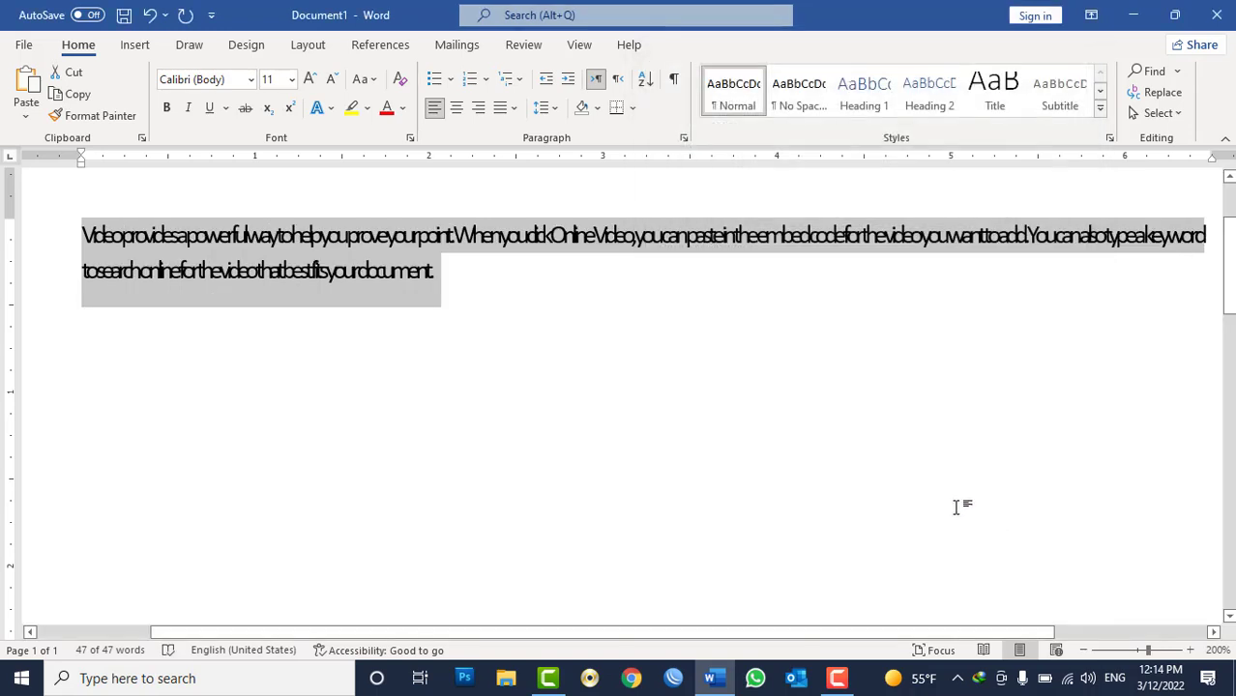
# Return the character spacing of the selected paragraph to normal.
pyautogui.click(410, 138)
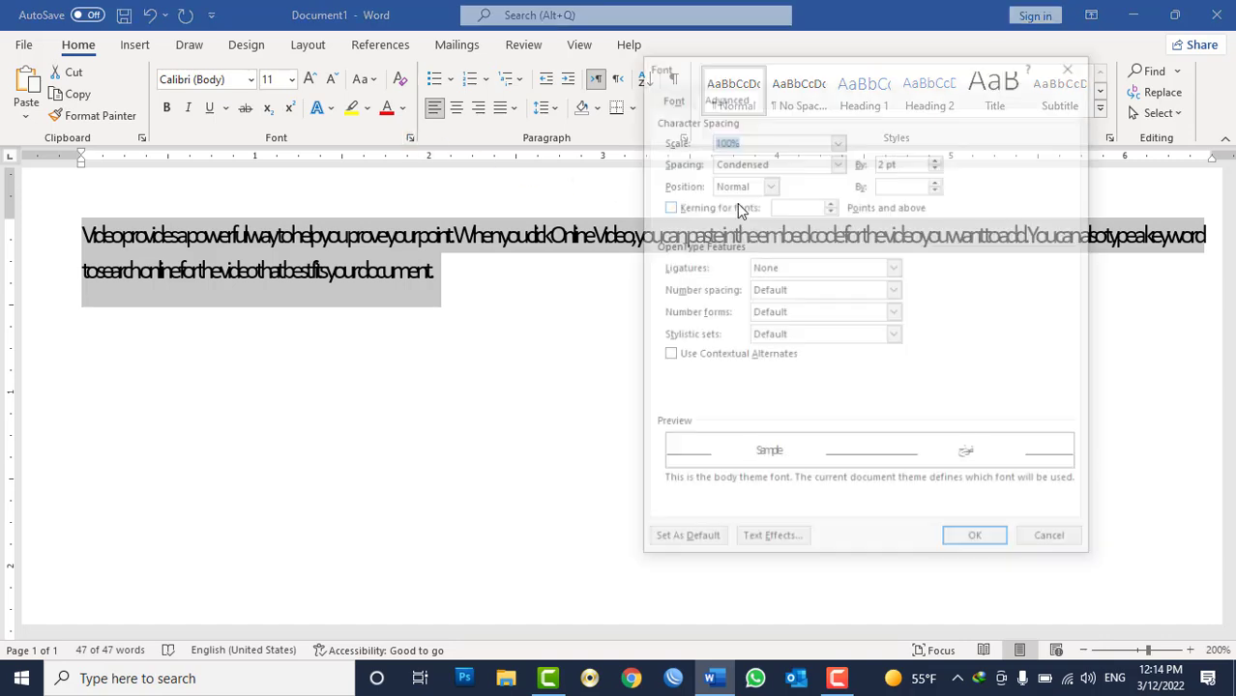
pyautogui.click(885, 161)
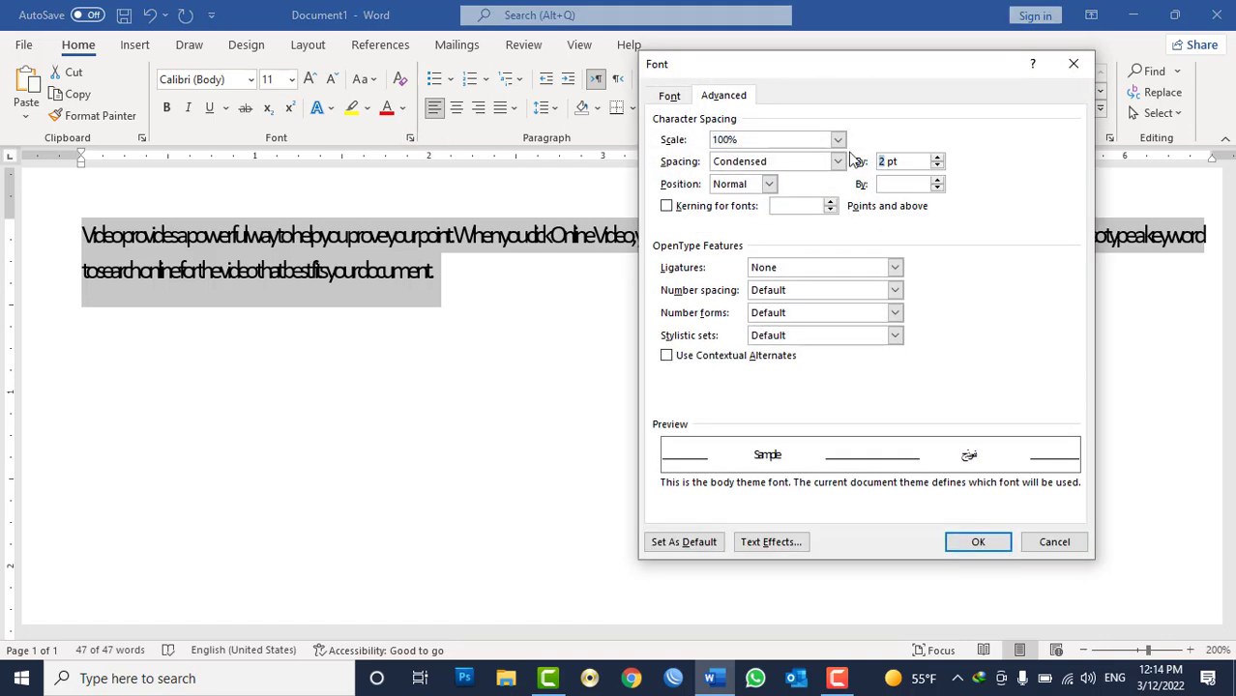
pyautogui.press('Return')
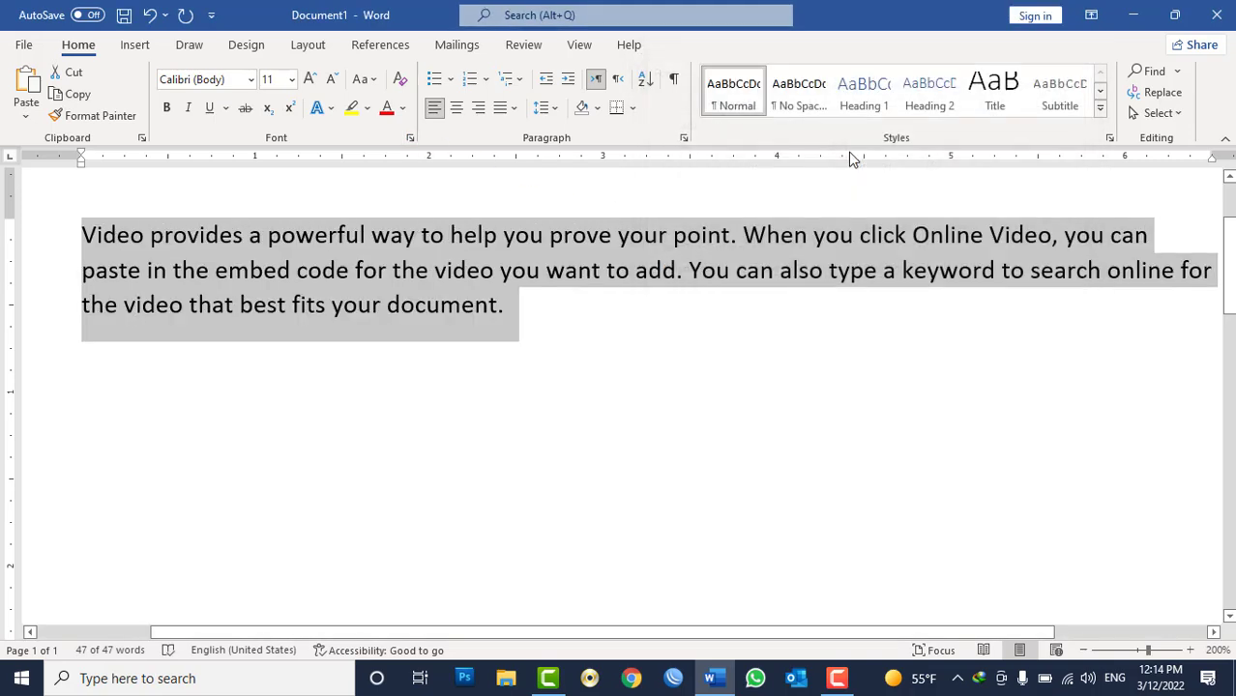
pyautogui.click(684, 138)
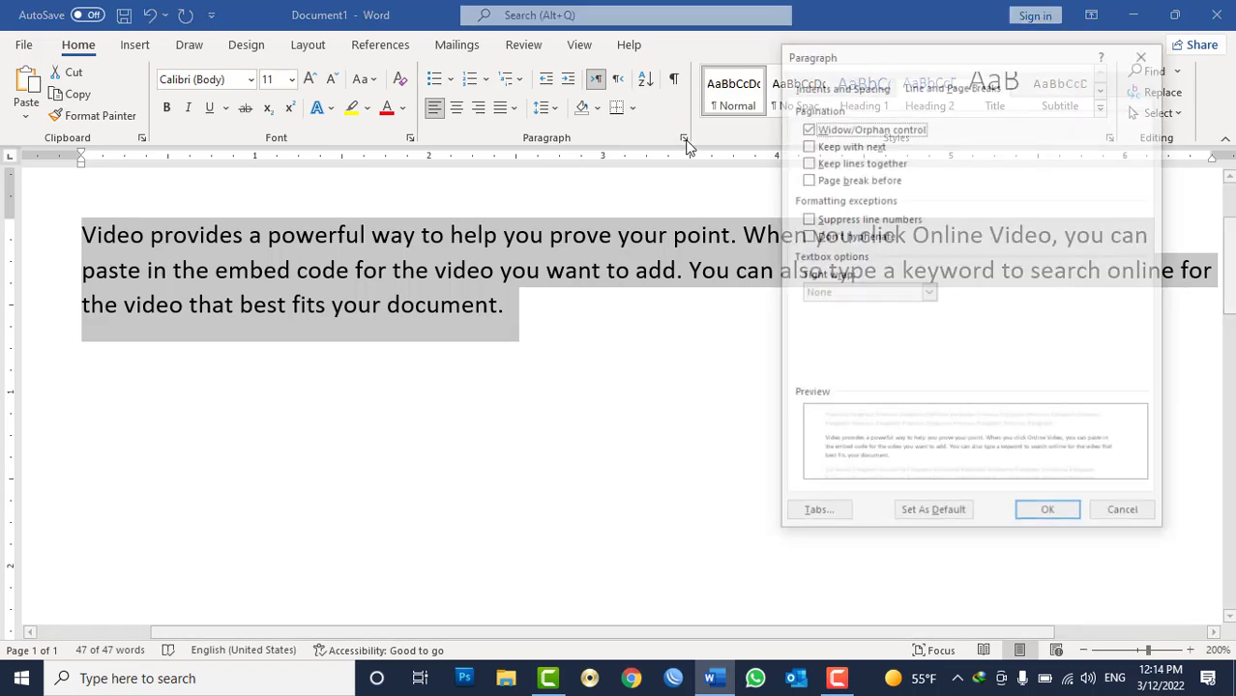
pyautogui.press('Escape')
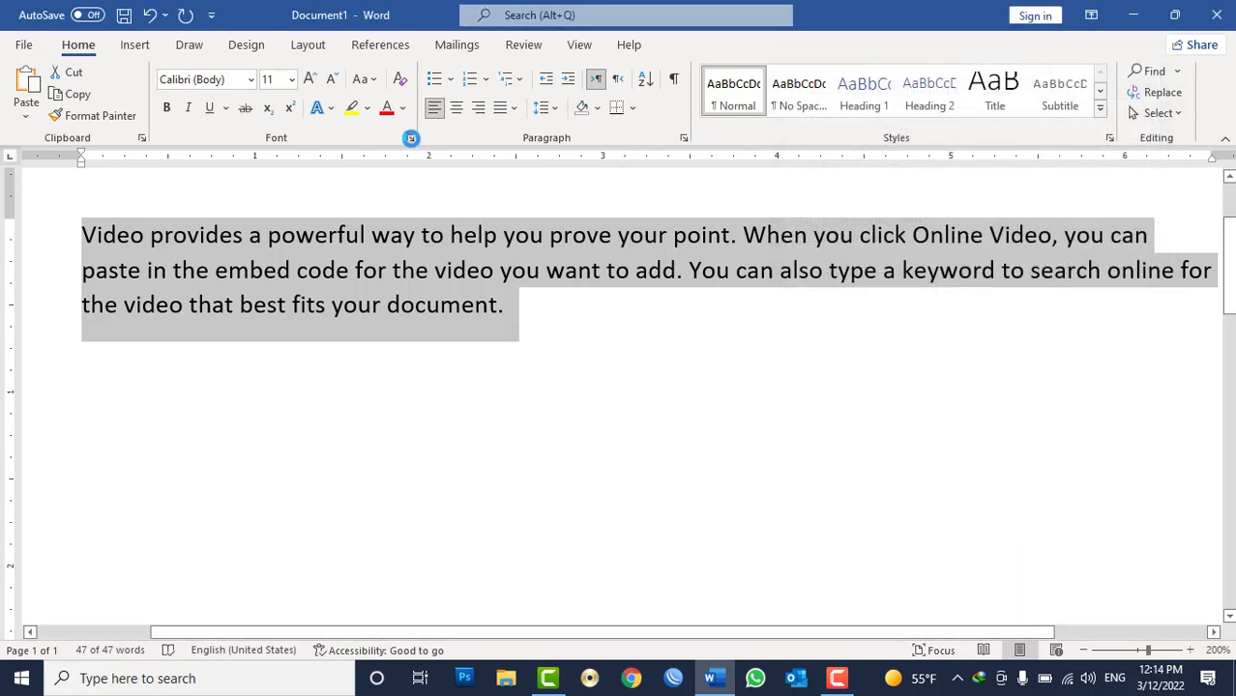
pyautogui.click(410, 138)
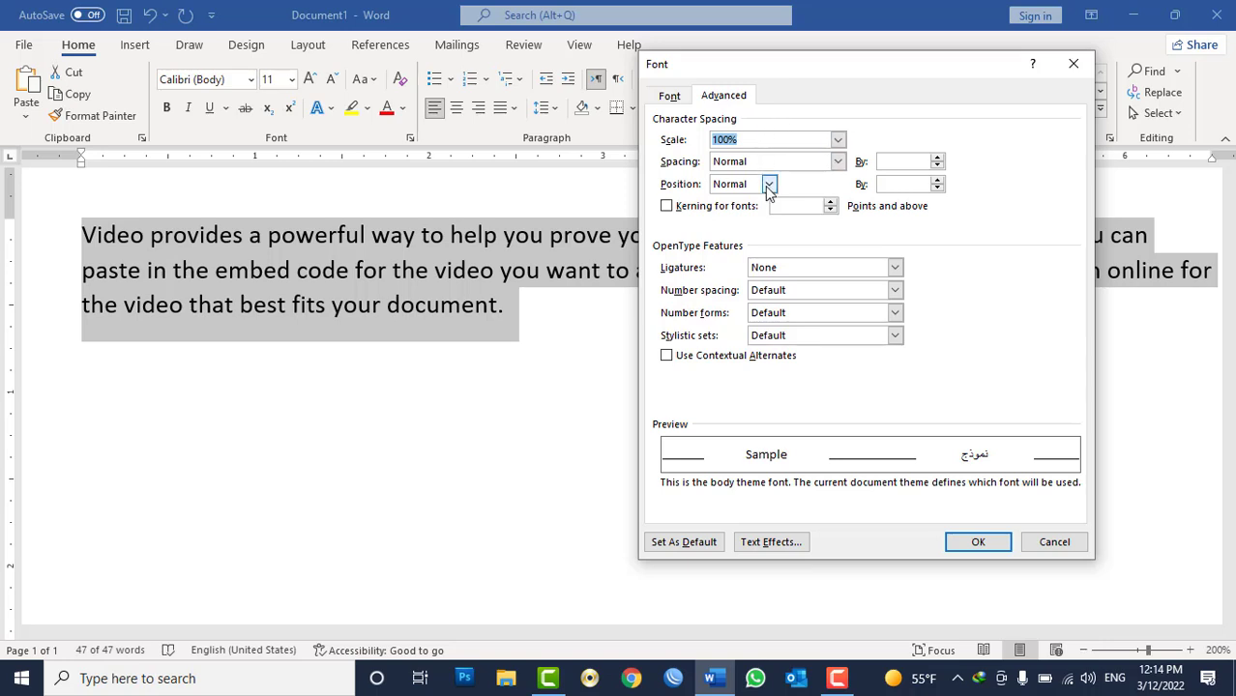
pyautogui.press('Escape')
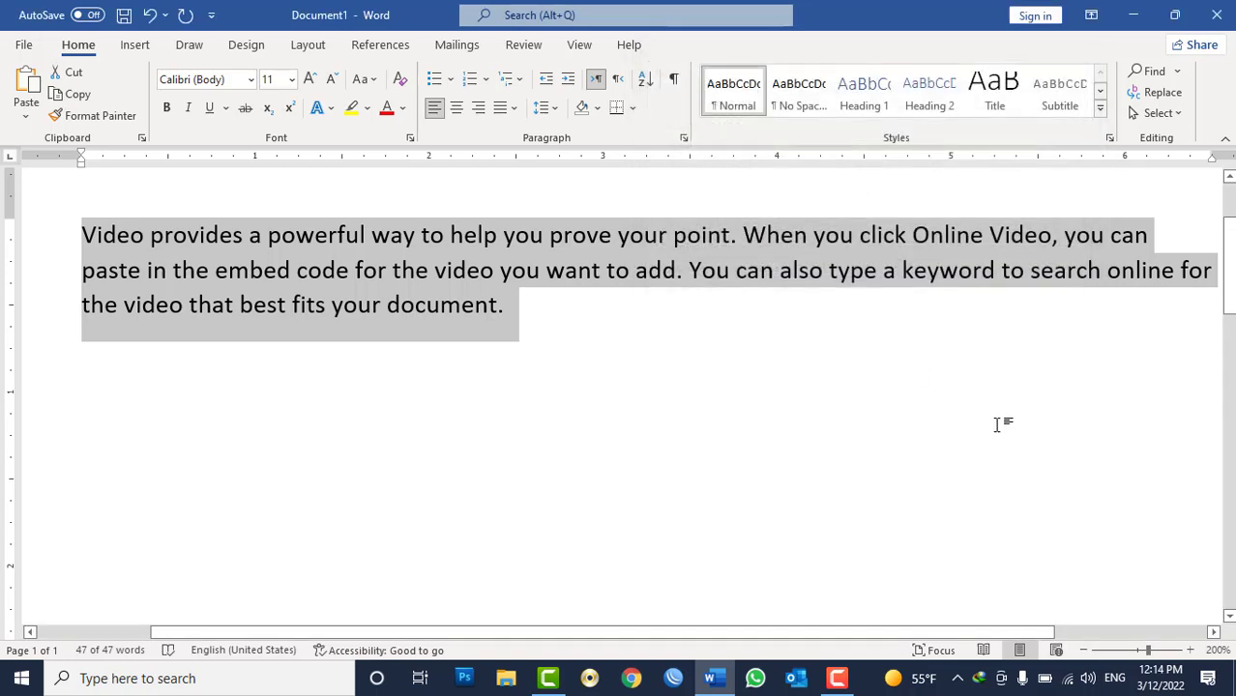
# Replace the sample paragraph with two lines: 2x4 and Log 10 10 = 1.
pyautogui.press('Delete')
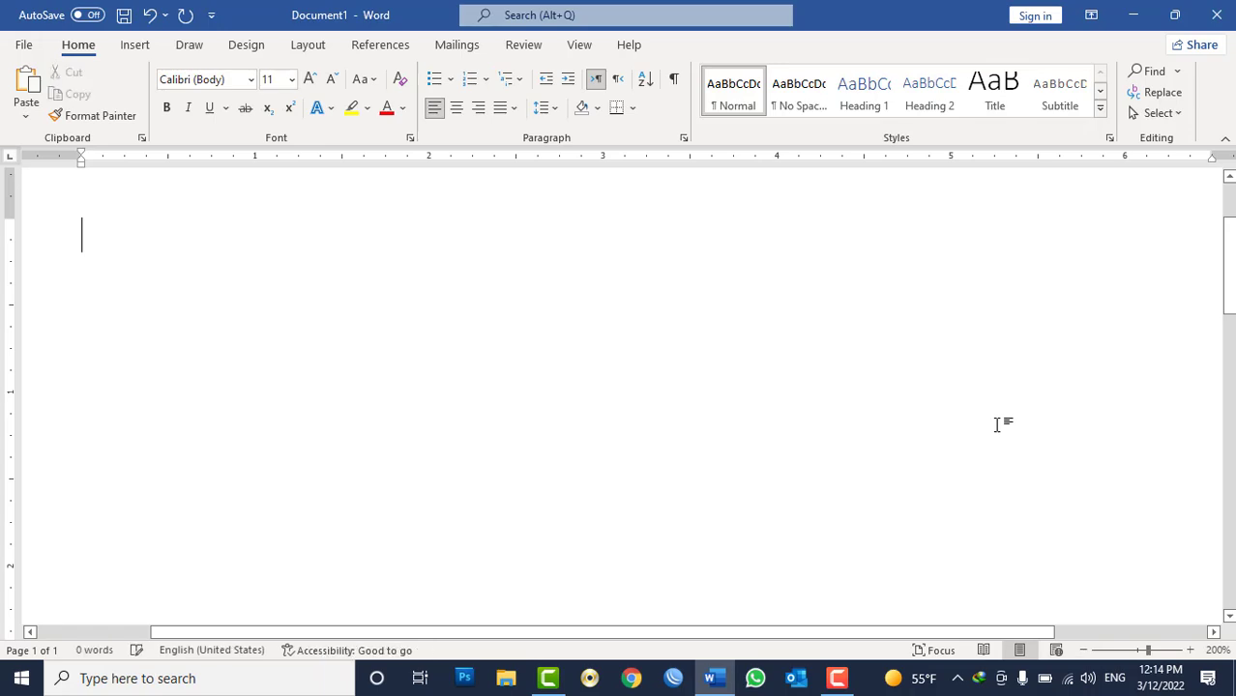
pyautogui.write('2x4')
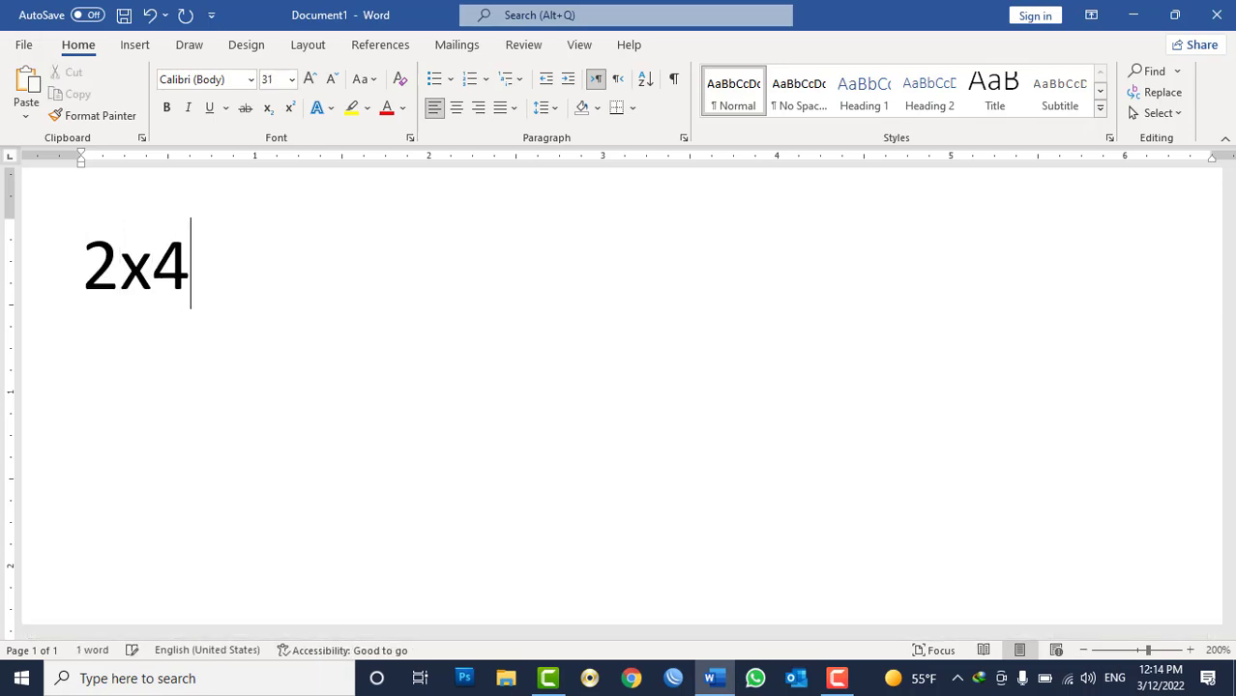
pyautogui.press('Return')
pyautogui.write('Log 10 ')
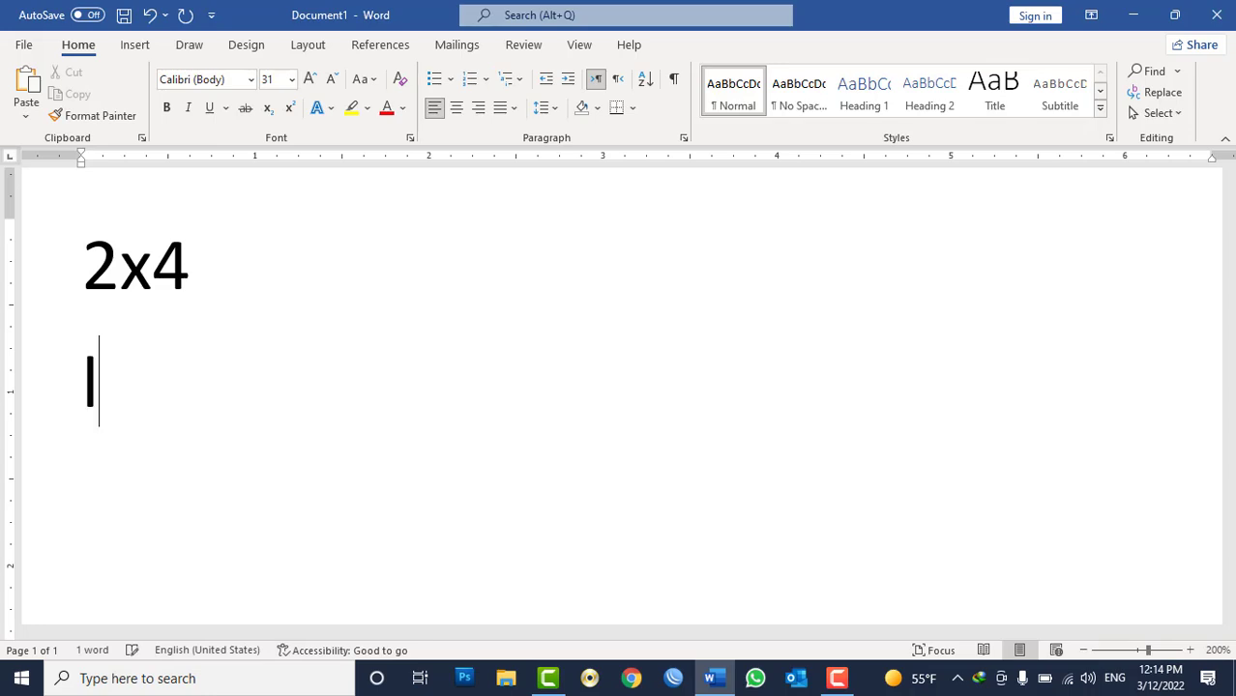
pyautogui.write('10')
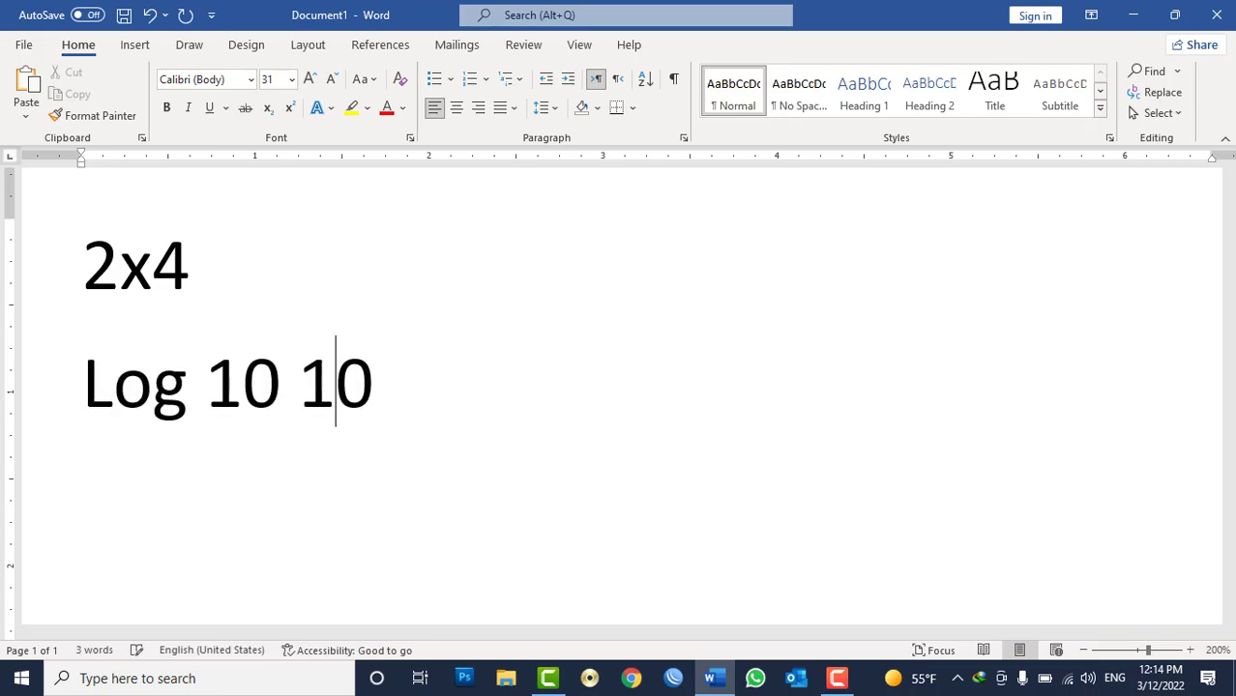
pyautogui.write(' = 1')
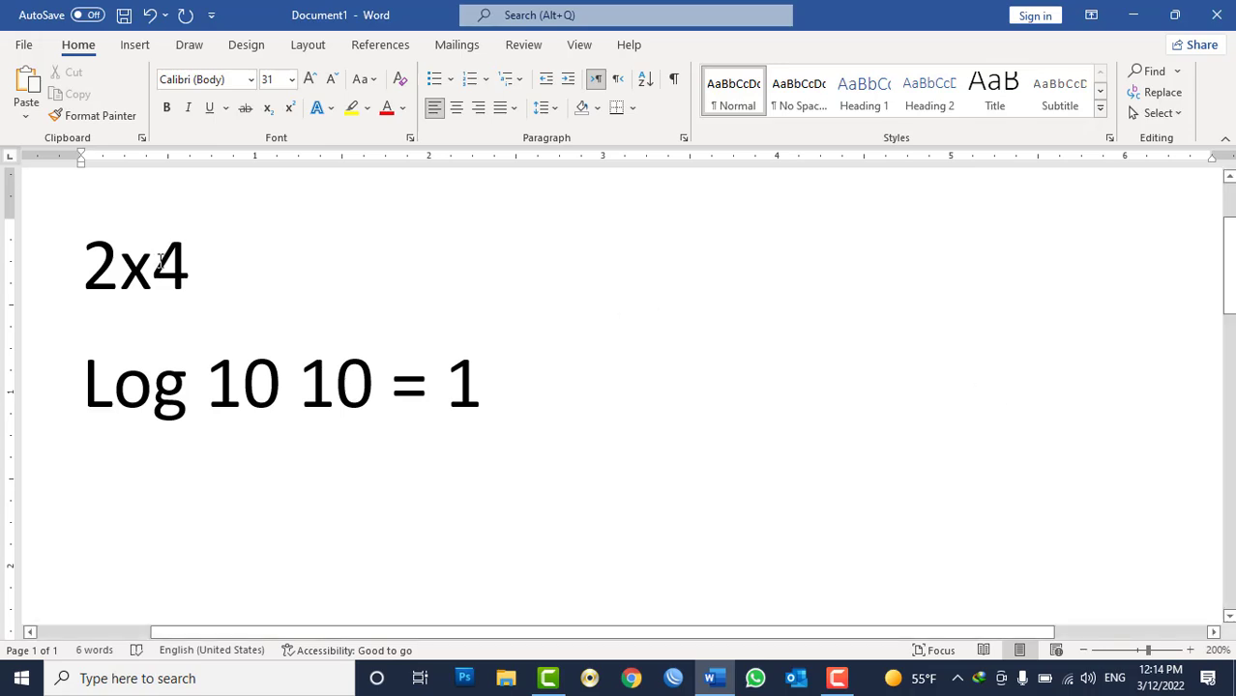
# Raise the 4 in 2x4 by 10 pt using the character position setting.
pyautogui.moveTo(153, 259); pyautogui.dragTo(188, 263)
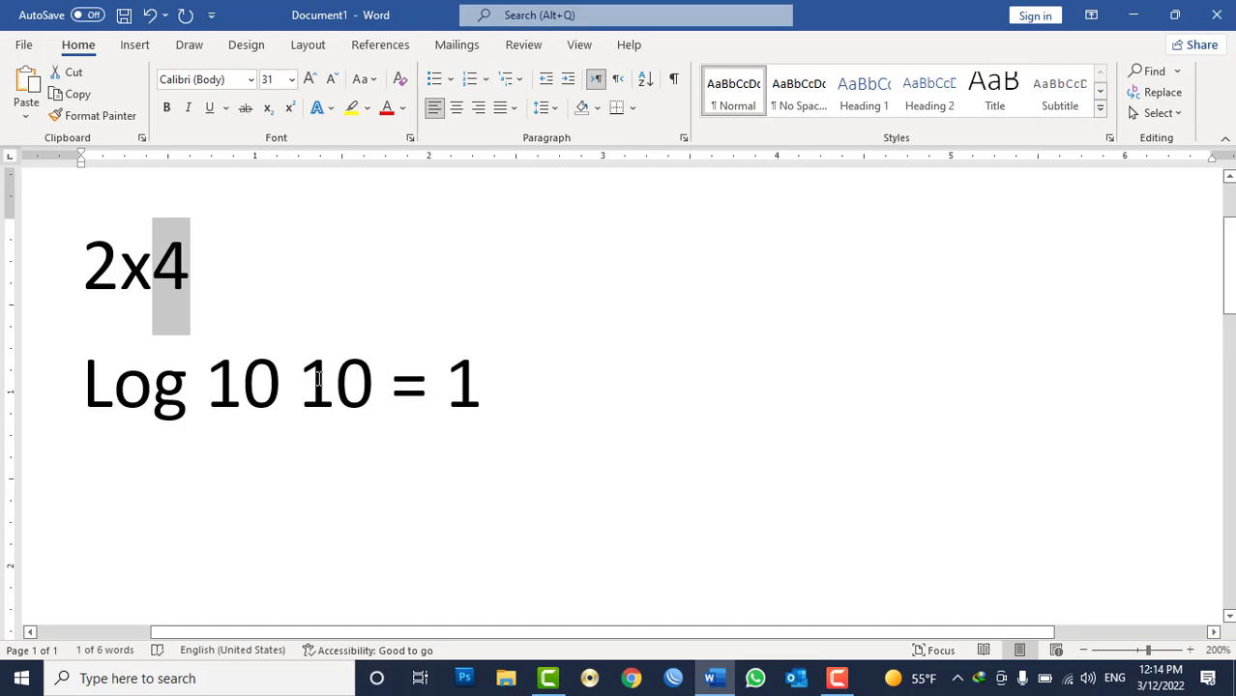
pyautogui.click(292, 109)
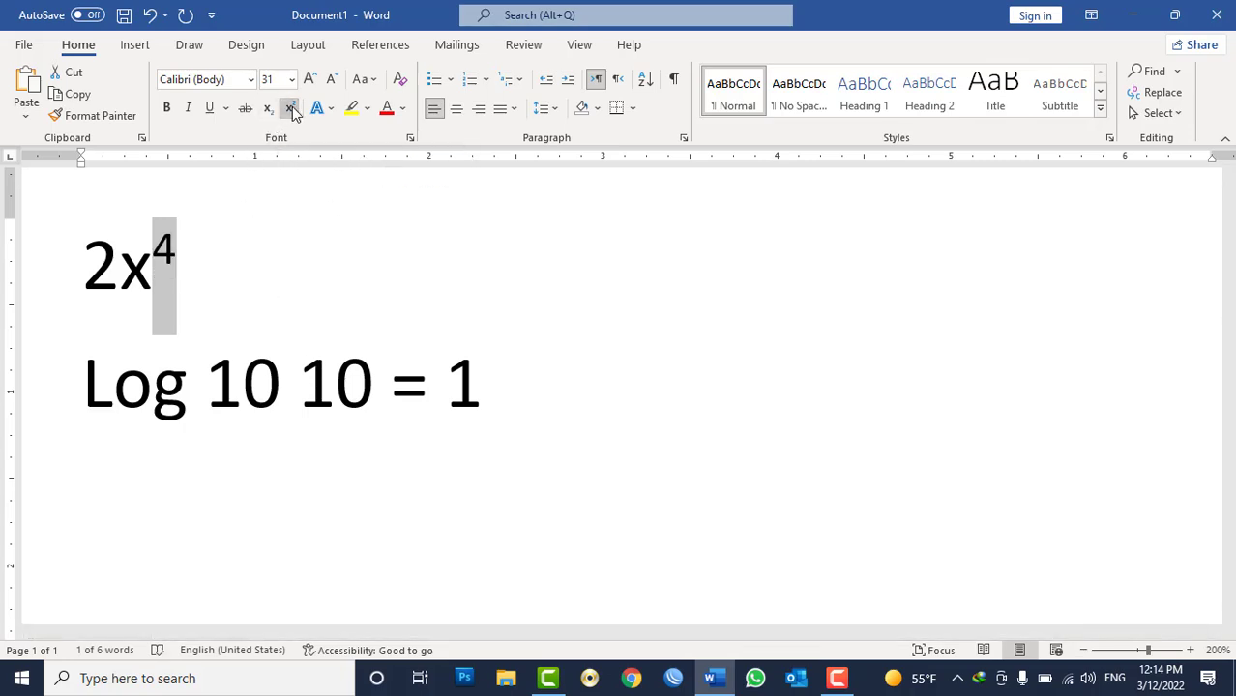
pyautogui.click(291, 109)
pyautogui.click(684, 141)
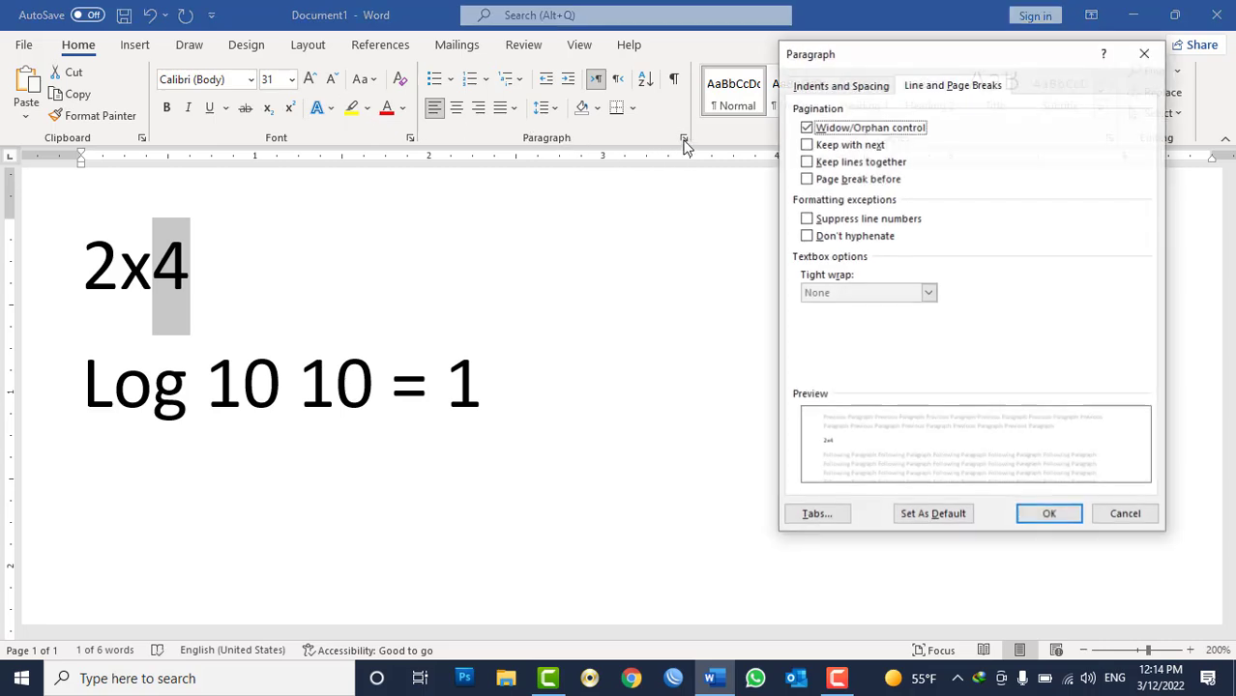
pyautogui.press('Escape')
pyautogui.click(410, 138)
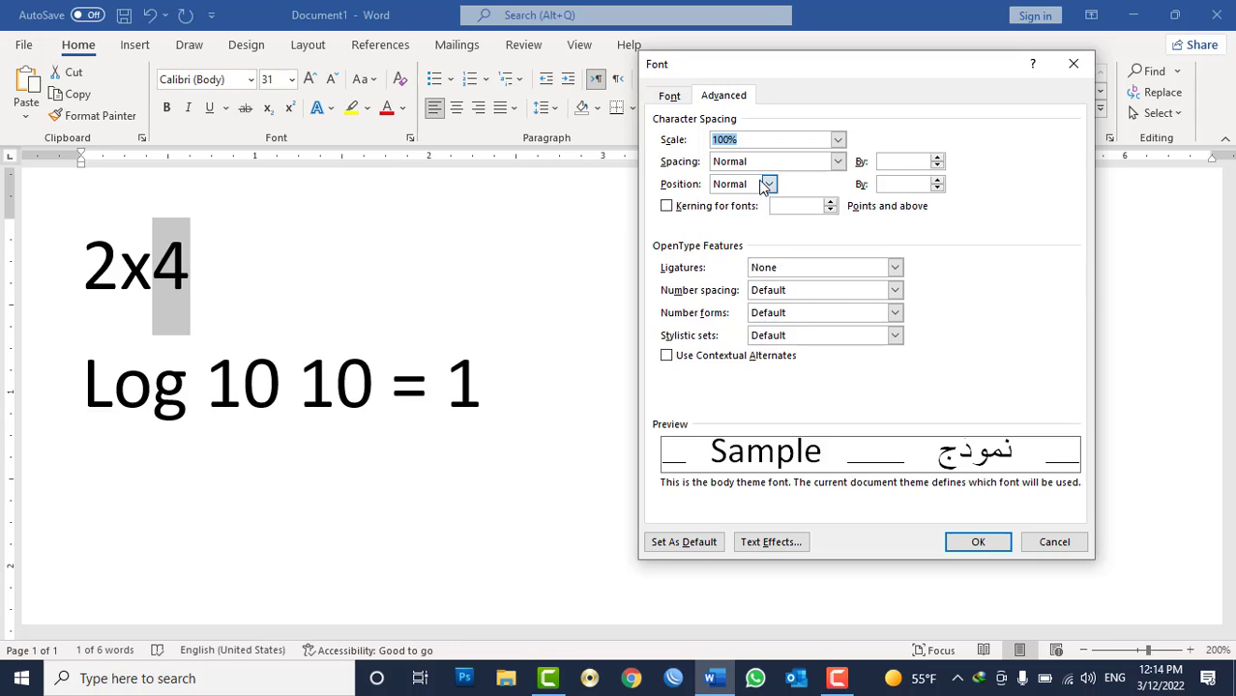
pyautogui.click(768, 184)
pyautogui.click(747, 214)
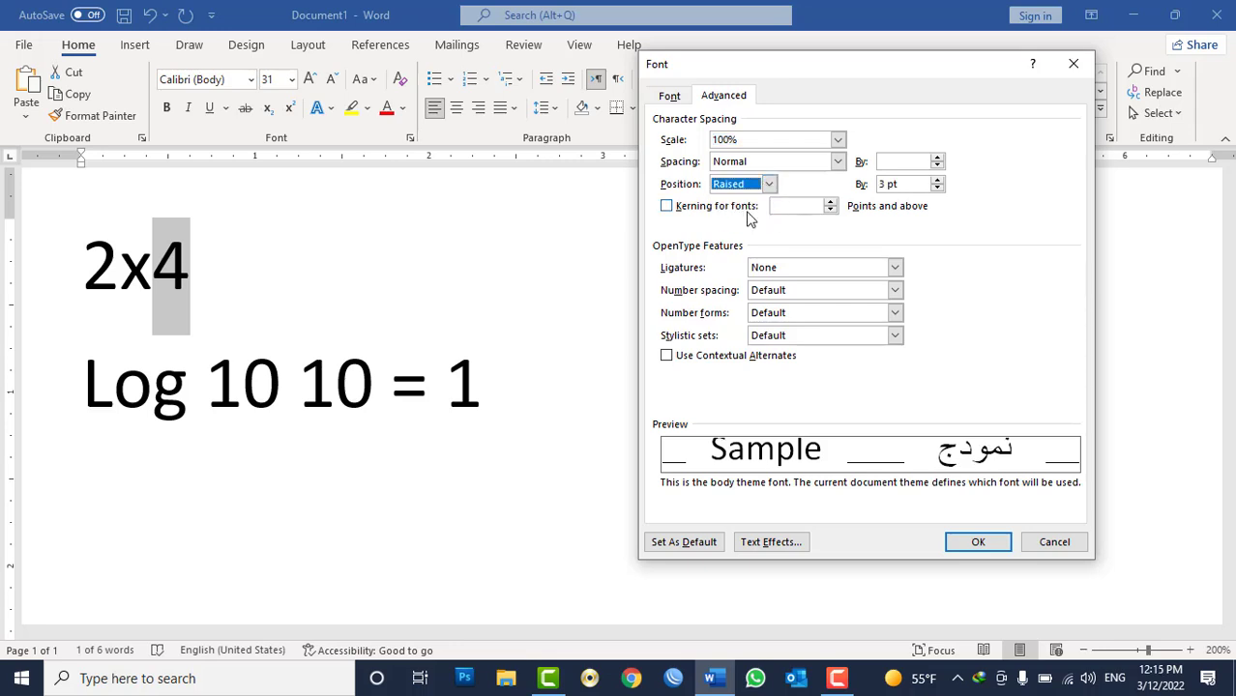
pyautogui.click(937, 181)
pyautogui.click(938, 181)
pyautogui.click(937, 181)
pyautogui.click(937, 180)
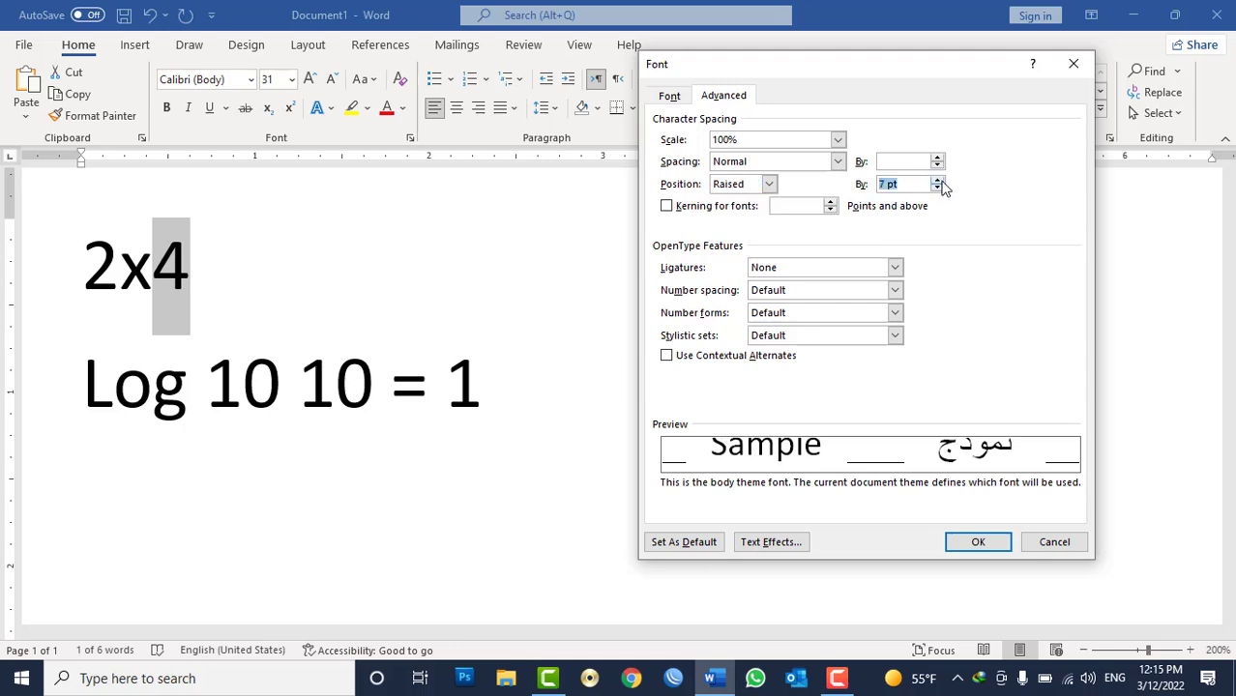
pyautogui.click(937, 181)
pyautogui.click(938, 181)
pyautogui.click(938, 181)
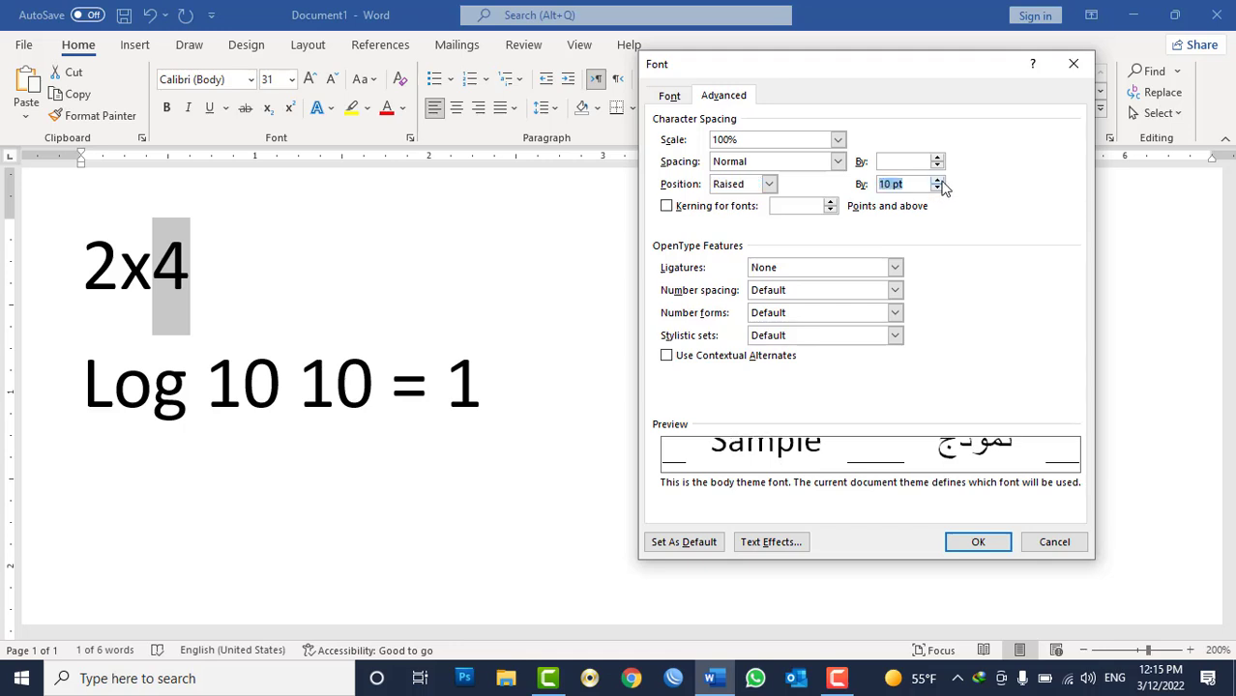
pyautogui.click(978, 543)
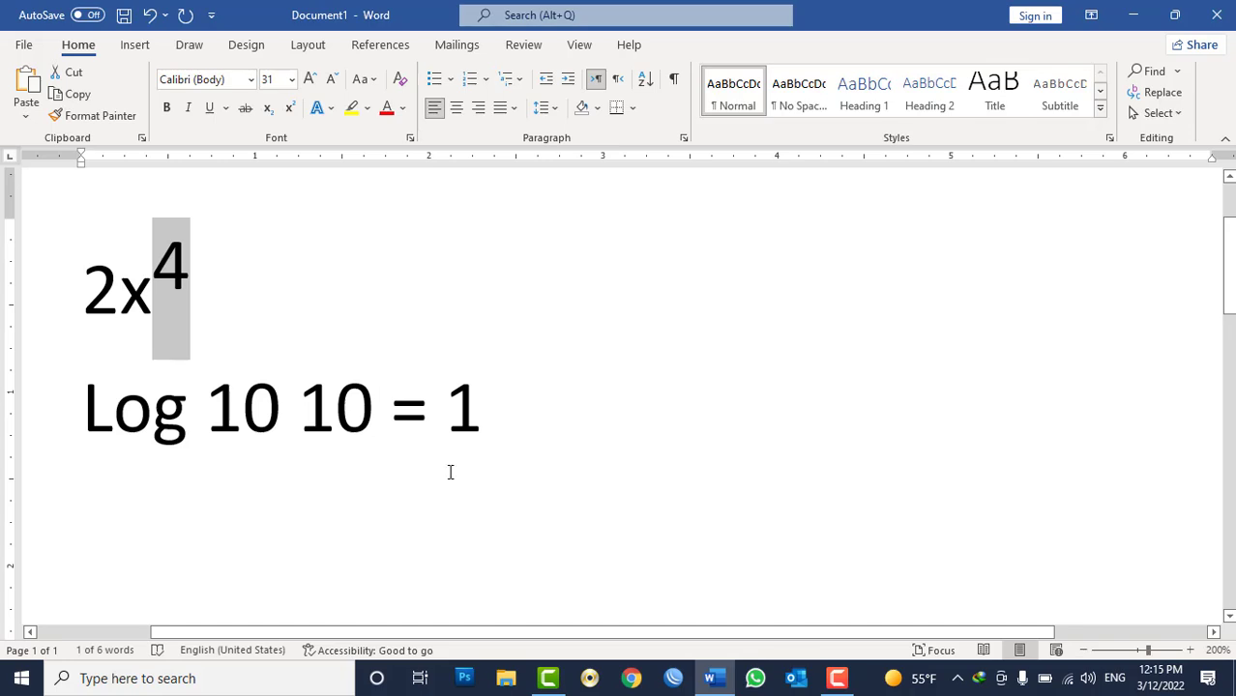
# Shrink the second 10 in Log 10 10 = 1 to 24 pt.
pyautogui.moveTo(295, 413); pyautogui.dragTo(372, 413)
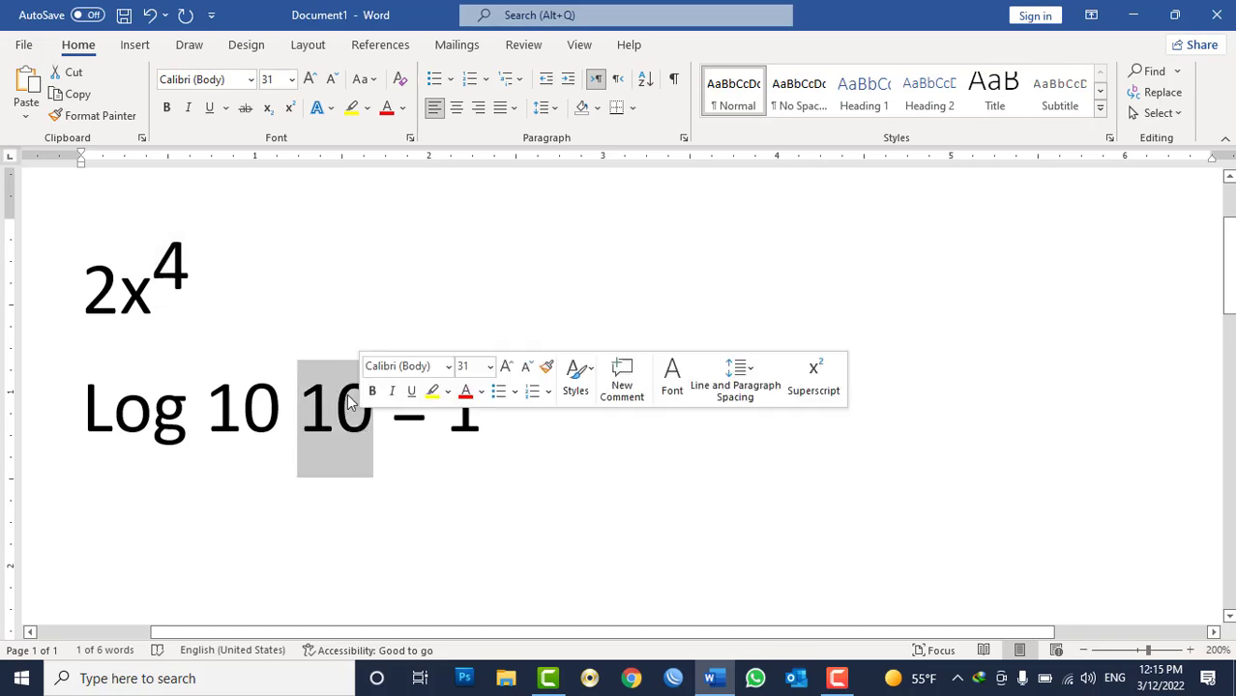
pyautogui.click(332, 80)
pyautogui.click(332, 80)
pyautogui.click(331, 80)
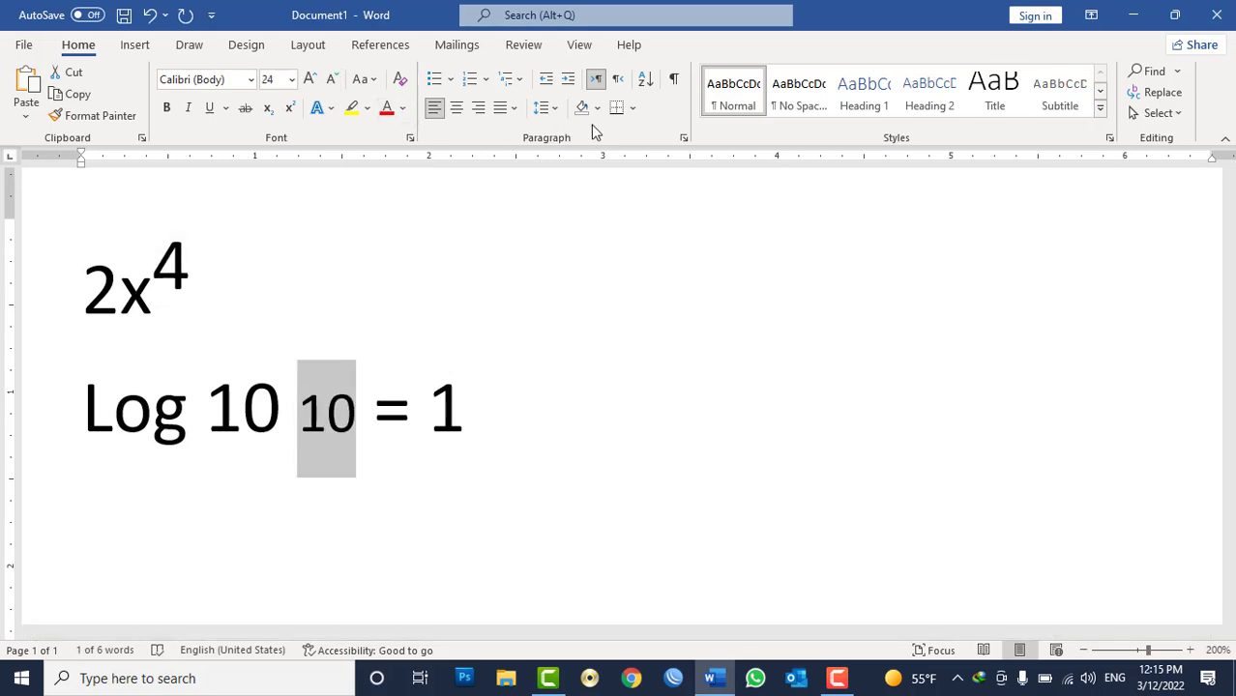
# Lower the second 10 in Log 10 10 = 1 by 8 pt using the character position setting.
pyautogui.click(683, 138)
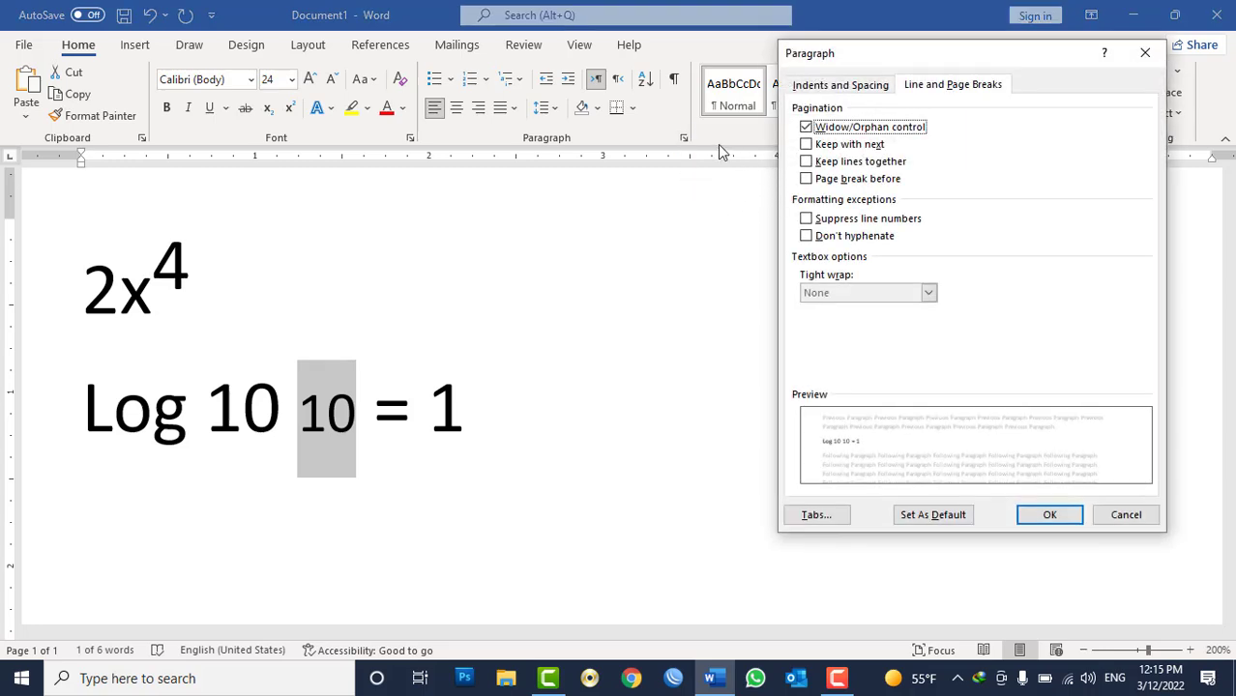
pyautogui.press('Escape')
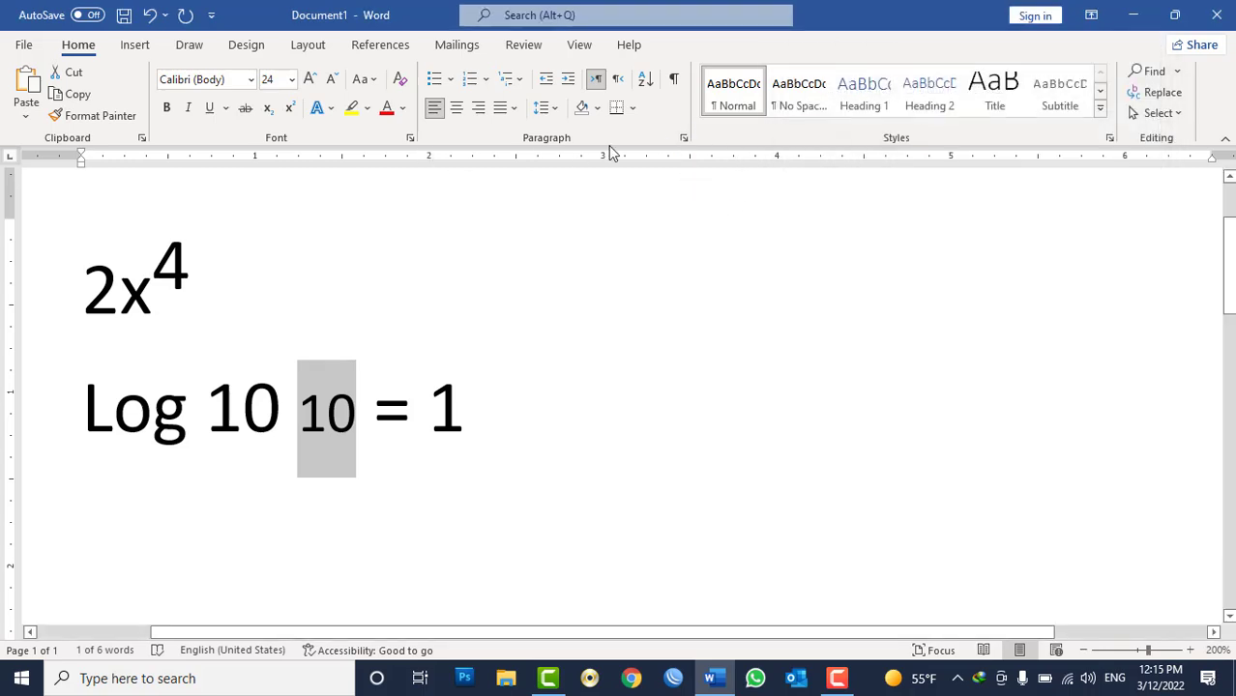
pyautogui.click(410, 140)
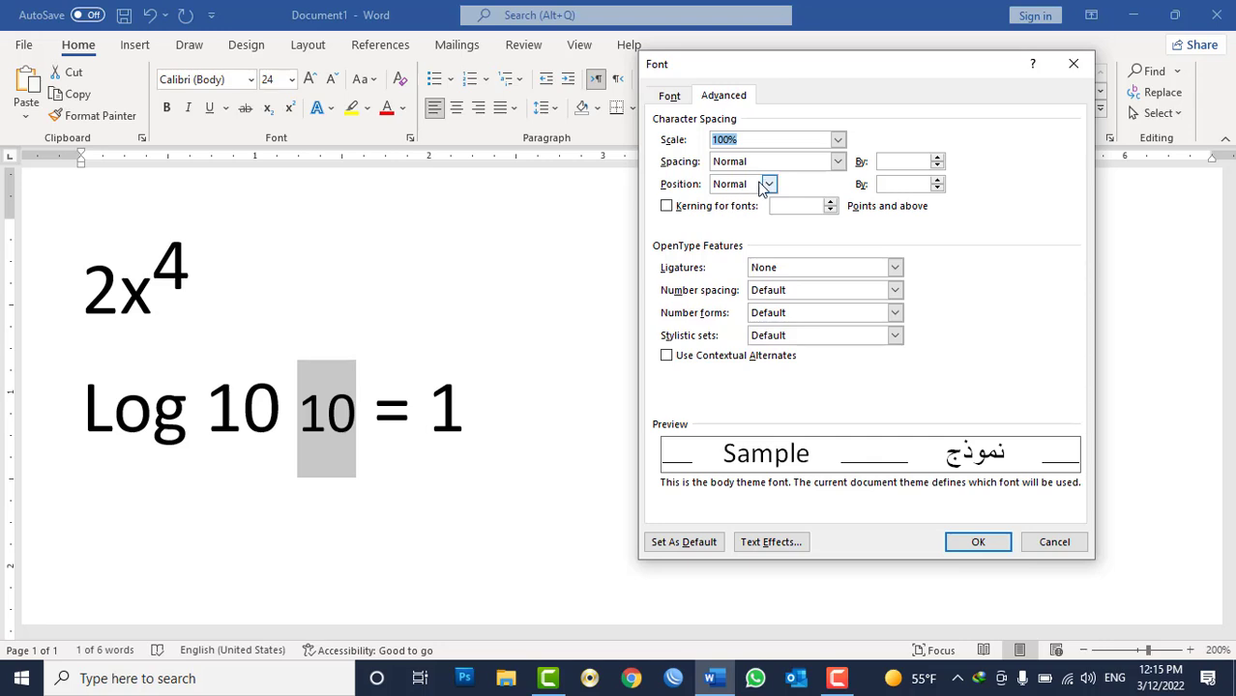
pyautogui.click(769, 184)
pyautogui.click(745, 224)
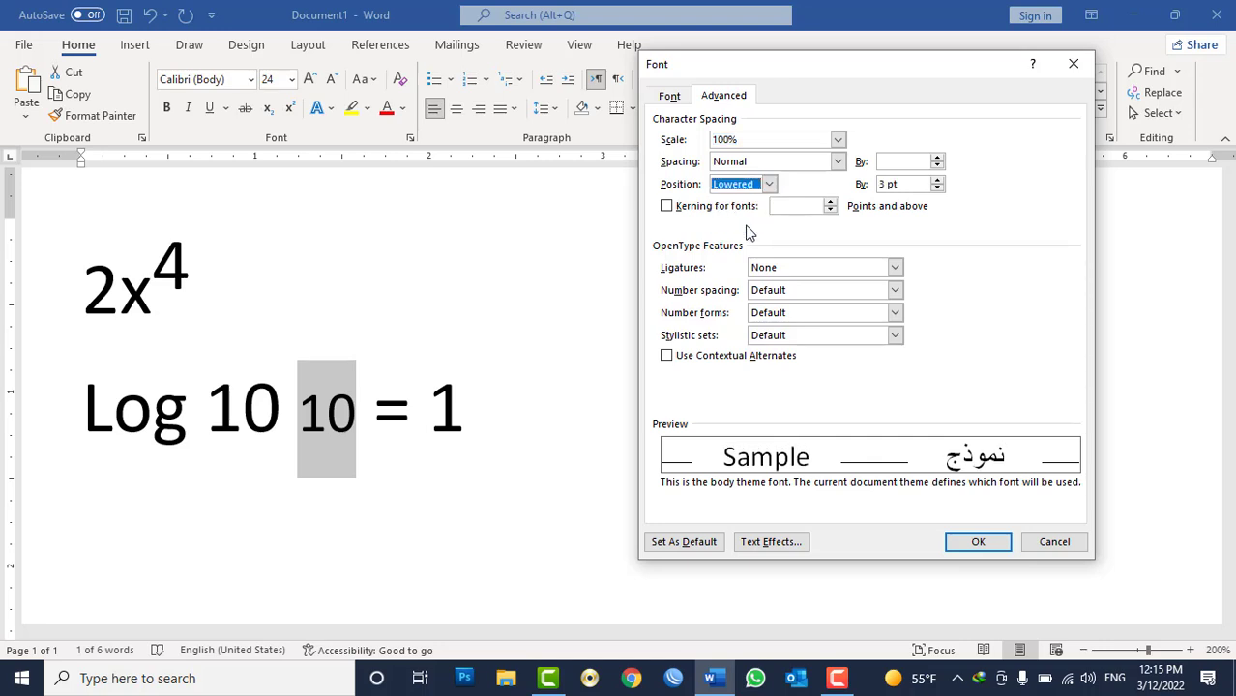
pyautogui.click(937, 187)
pyautogui.click(938, 187)
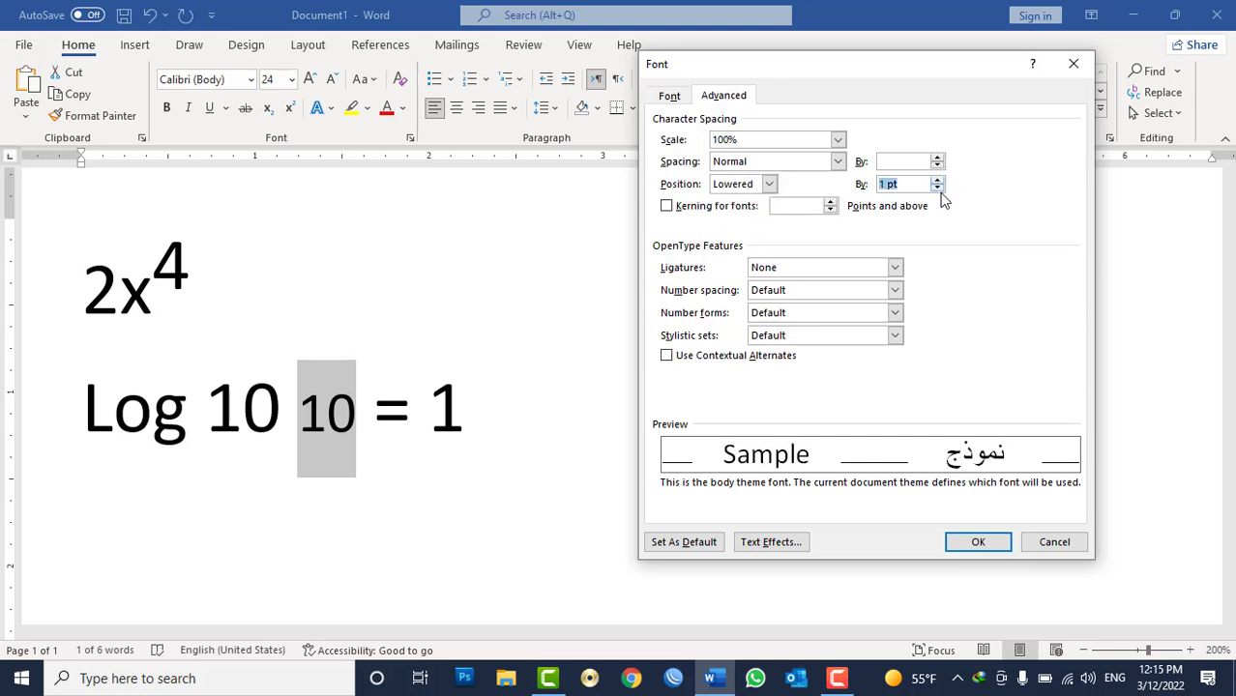
pyautogui.click(939, 187)
pyautogui.click(940, 188)
pyautogui.click(937, 189)
pyautogui.click(938, 189)
pyautogui.click(938, 189)
pyautogui.click(937, 189)
pyautogui.click(937, 189)
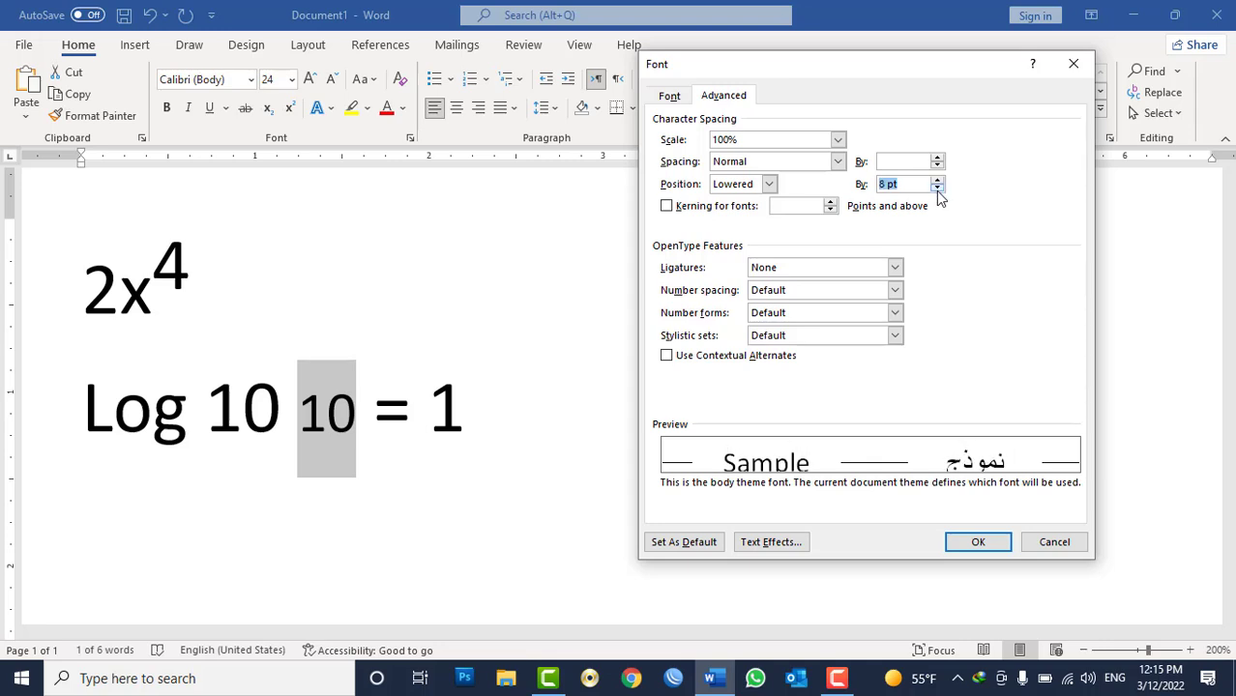
pyautogui.click(769, 185)
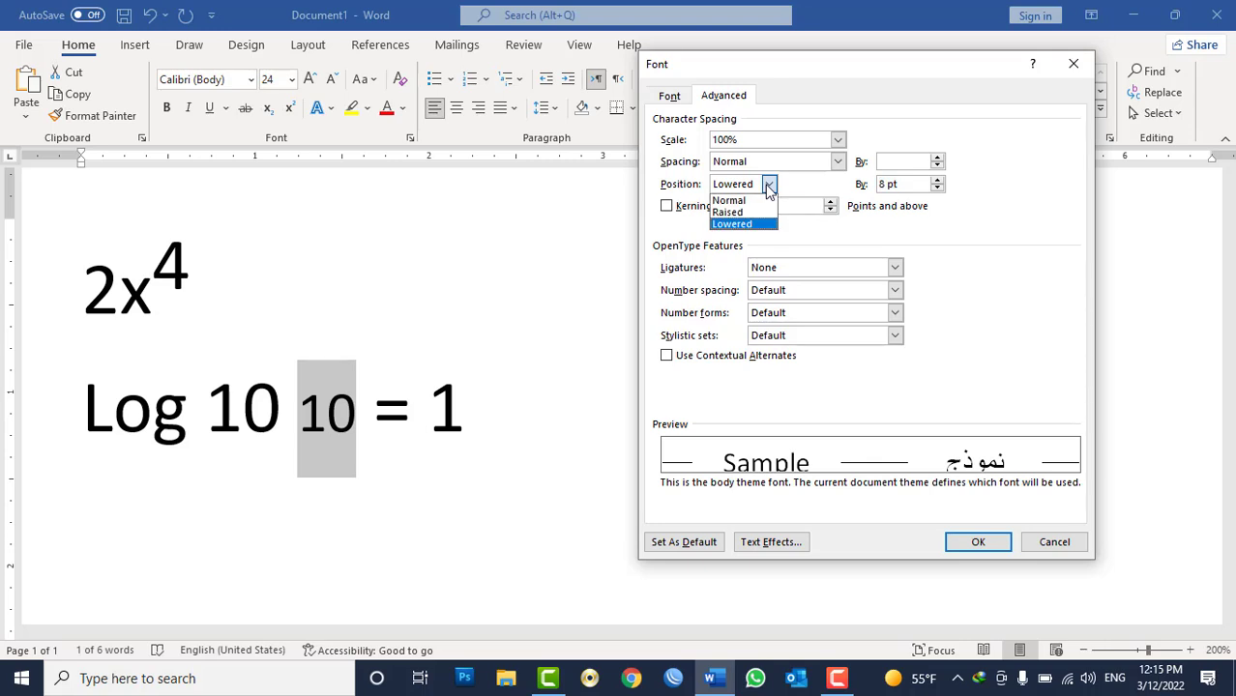
pyautogui.click(769, 186)
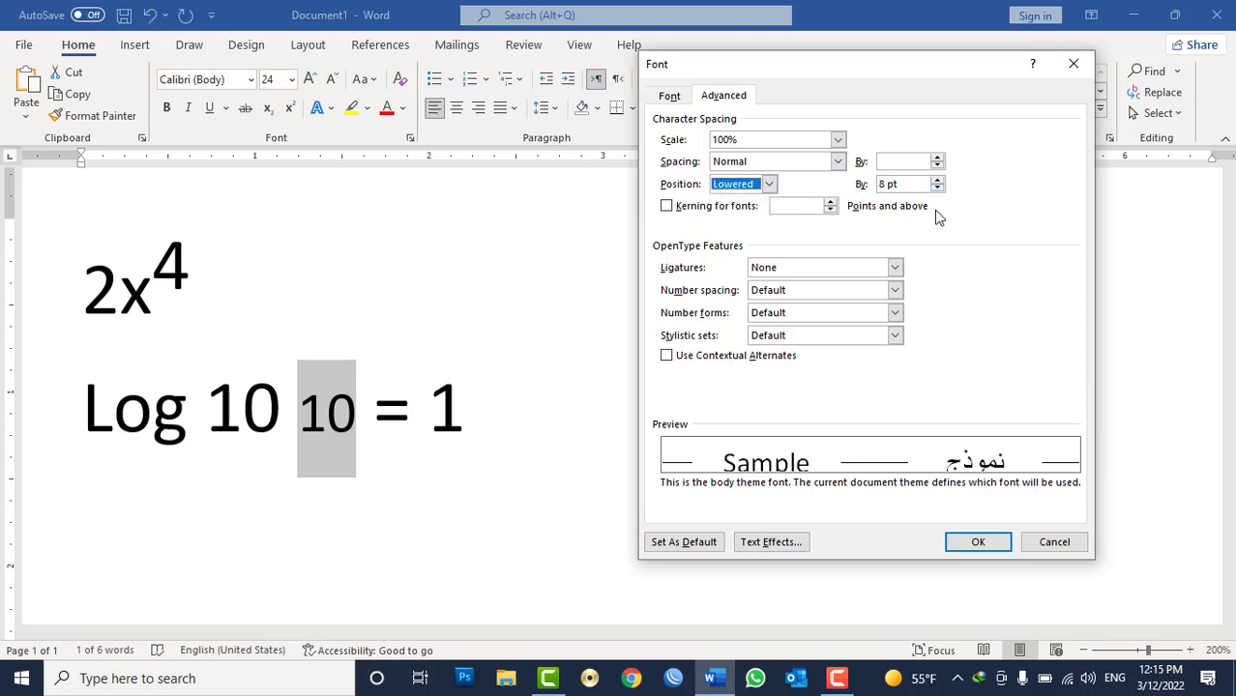
pyautogui.click(978, 544)
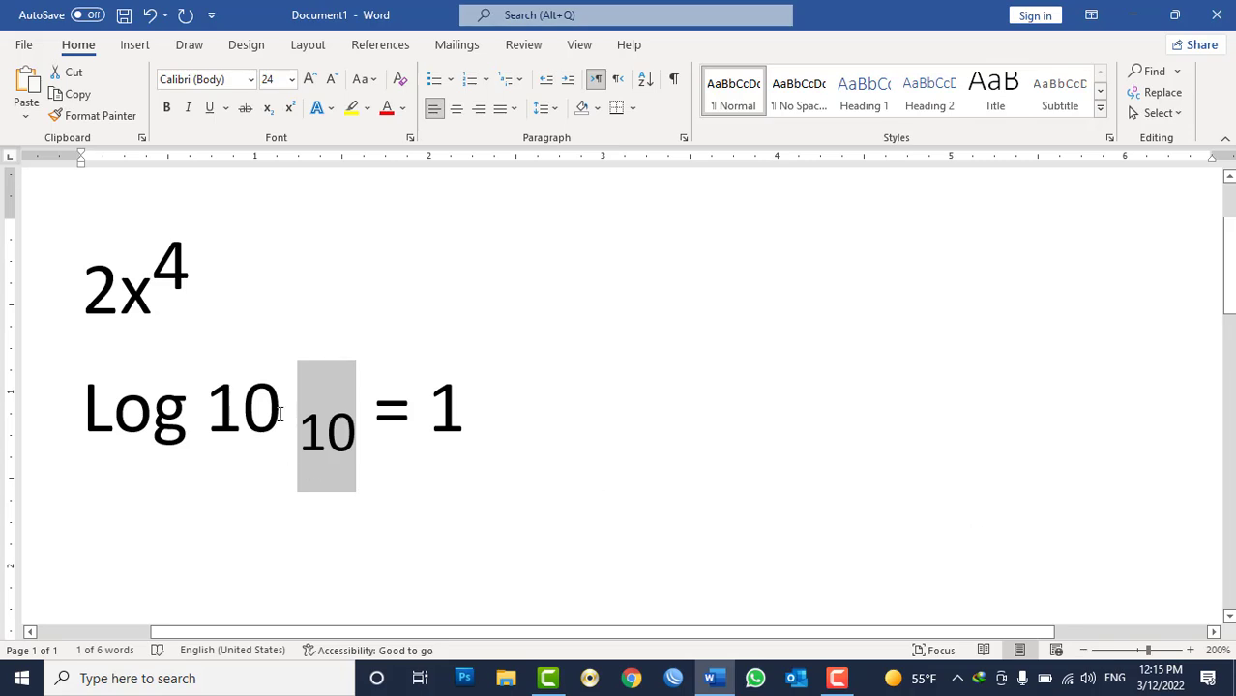
# Delete the space between the two 10s in Log 10 10 = 1.
pyautogui.moveTo(279, 414); pyautogui.dragTo(295, 416)
pyautogui.press('Delete')
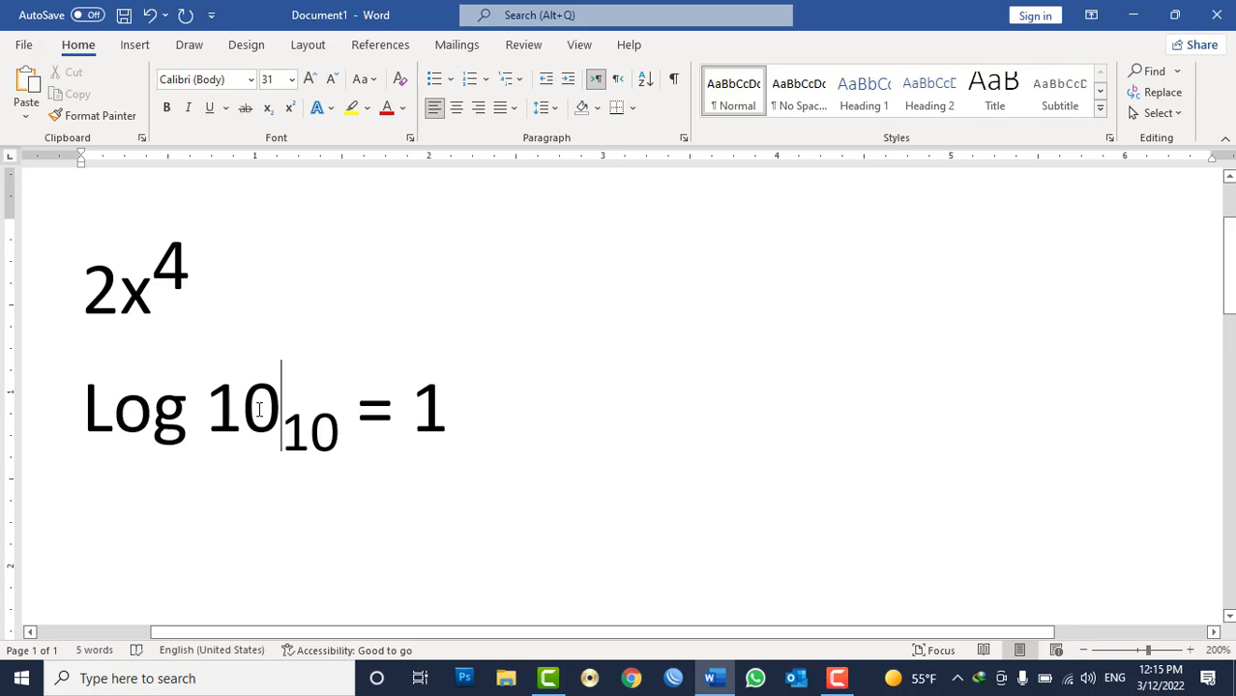
pyautogui.click(410, 138)
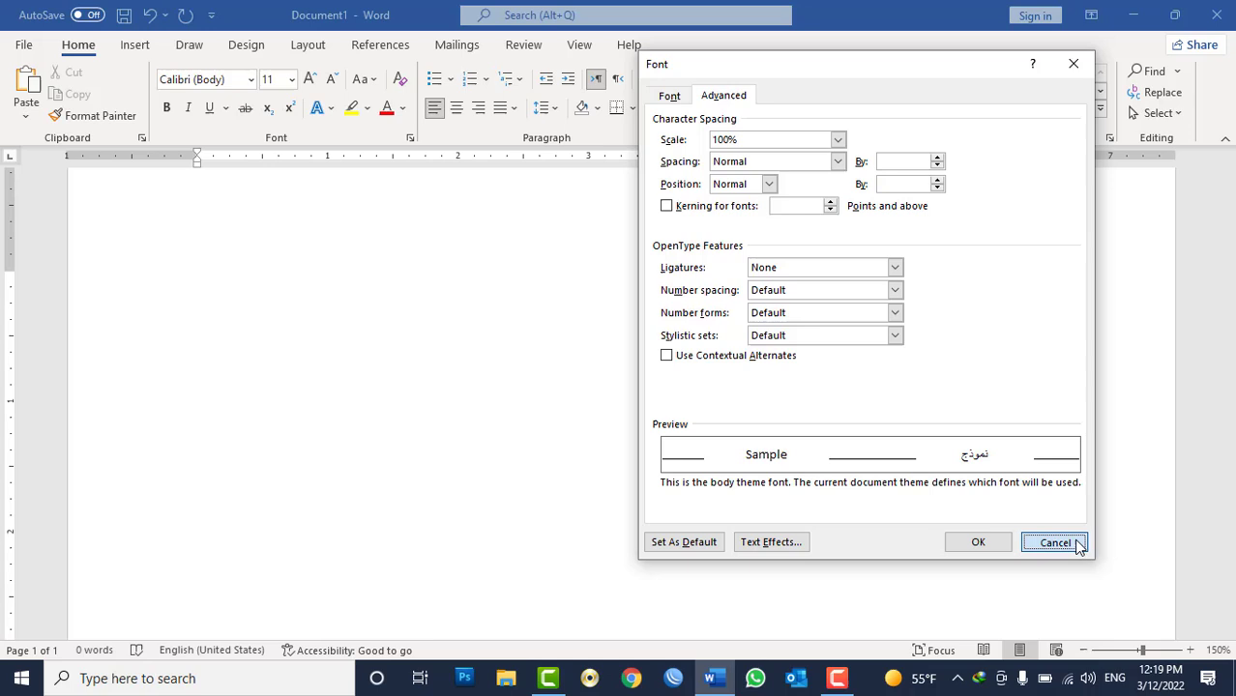
pyautogui.click(1054, 541)
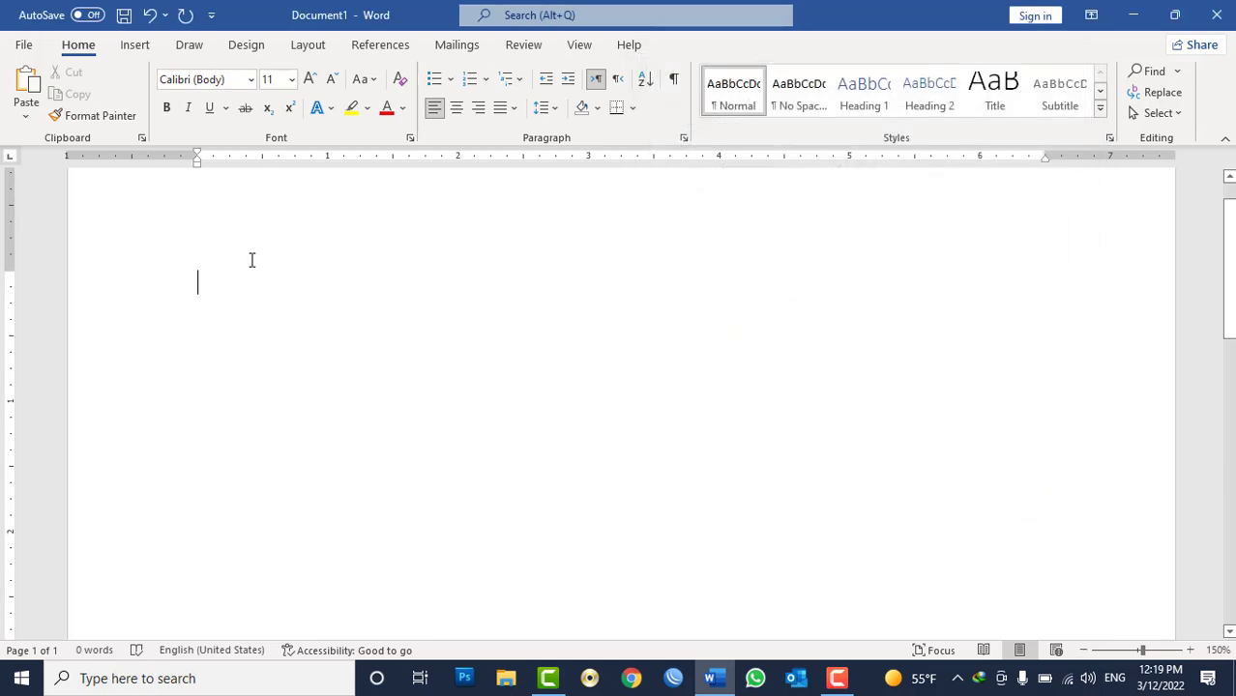
# In a blank document, set the font size to 100 pt and type AV.
pyautogui.click(308, 82)
pyautogui.click(307, 81)
pyautogui.click(308, 81)
pyautogui.click(308, 81)
pyautogui.click(309, 81)
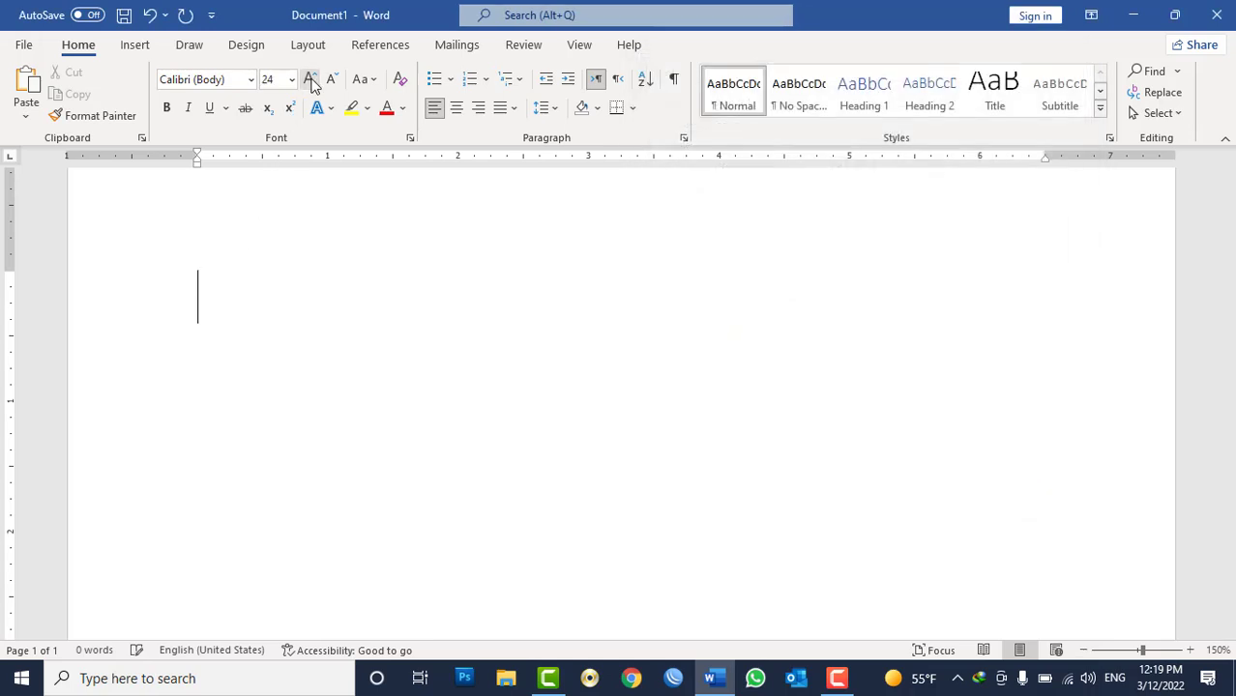
pyautogui.click(310, 81)
pyautogui.click(309, 82)
pyautogui.click(310, 82)
pyautogui.click(310, 81)
pyautogui.click(309, 82)
pyautogui.click(309, 82)
pyautogui.click(310, 82)
pyautogui.click(309, 82)
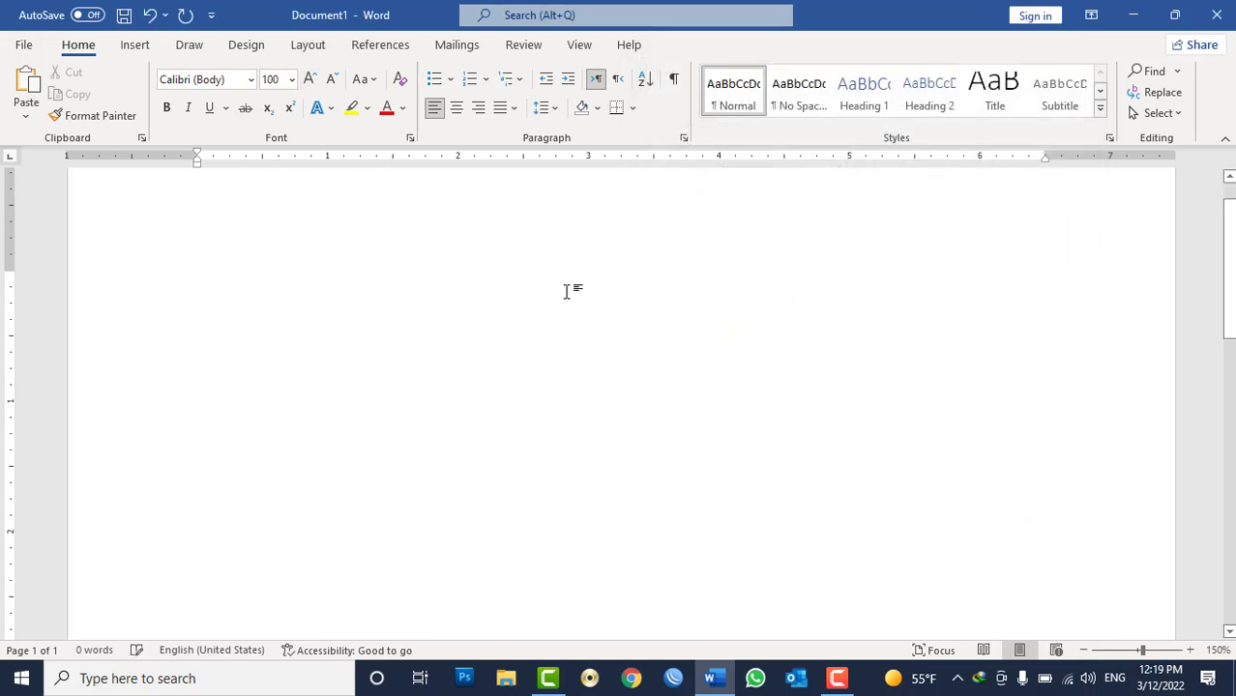
pyautogui.write('AV')
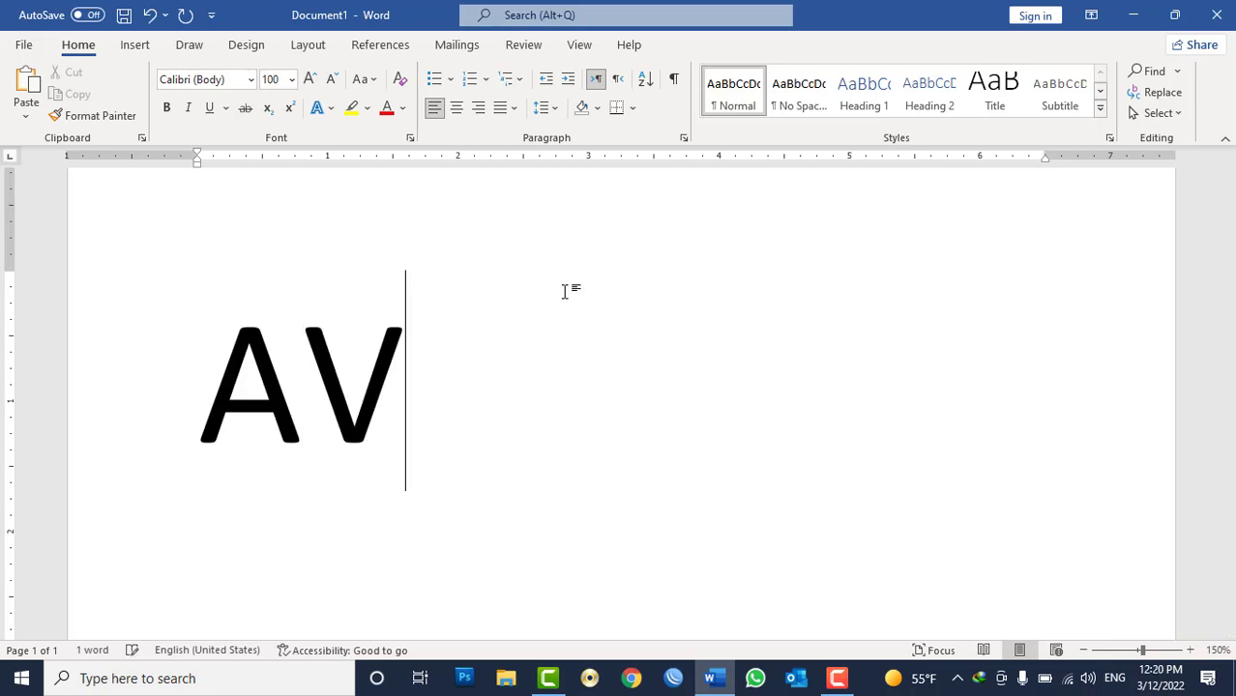
# Select all the text and change its font to Times New Roman.
pyautogui.hotkey('ctrl', 'a')
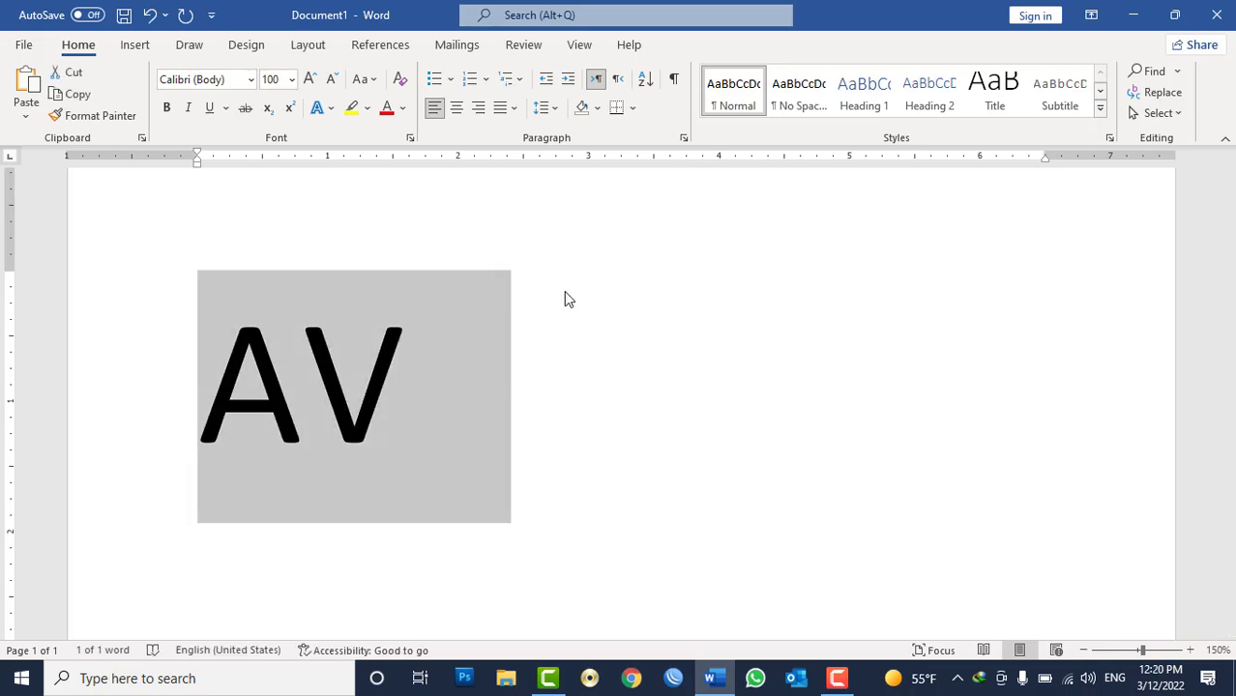
pyautogui.click(251, 80)
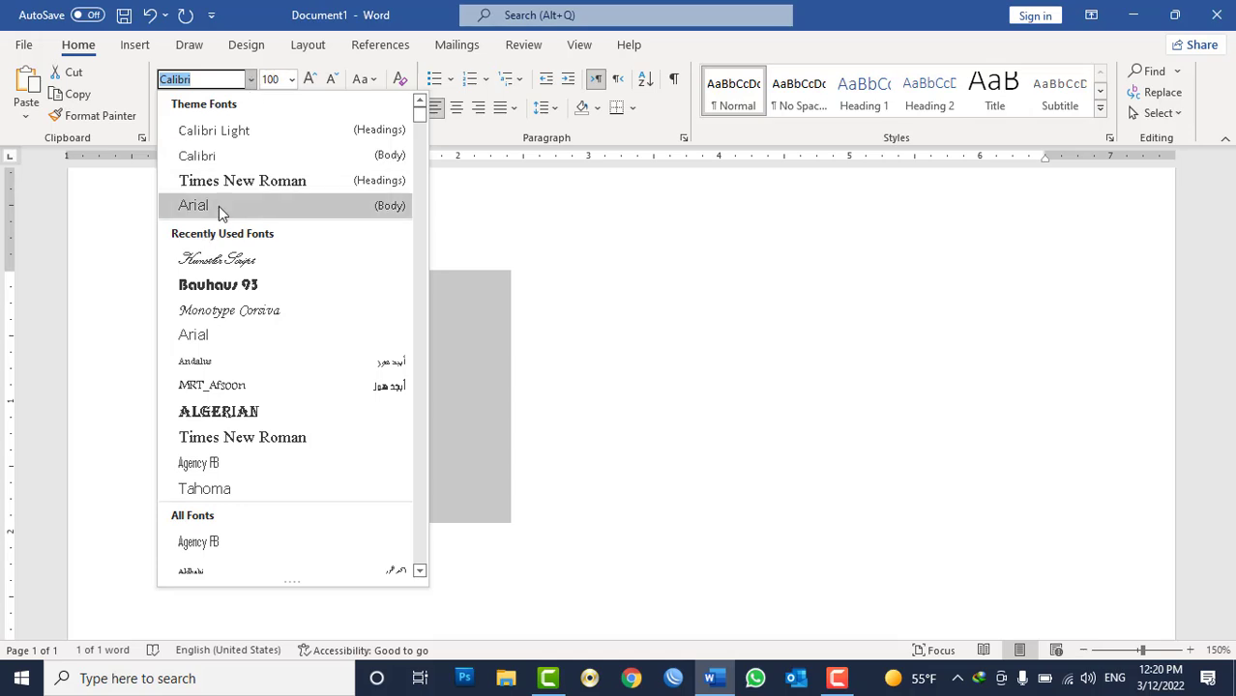
pyautogui.click(235, 182)
pyautogui.click(329, 397)
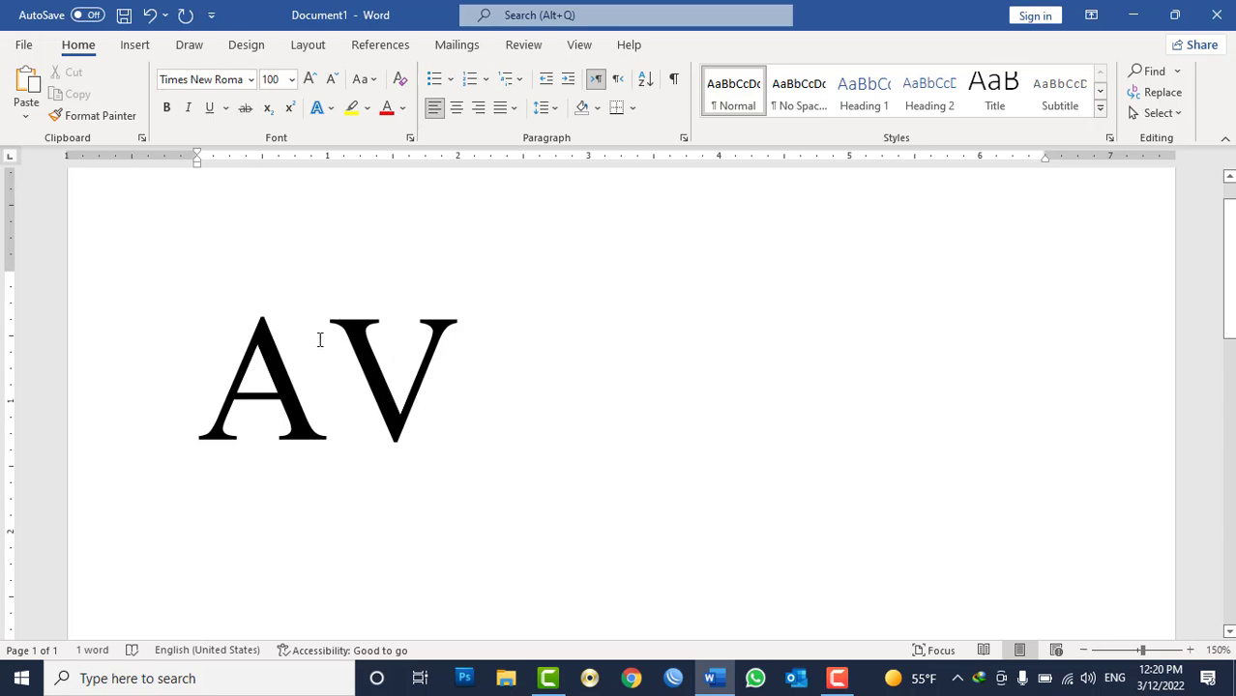
# Turn on kerning for fonts at 28 points and above for the AV text.
pyautogui.click(230, 408)
pyautogui.doubleClick(230, 408)
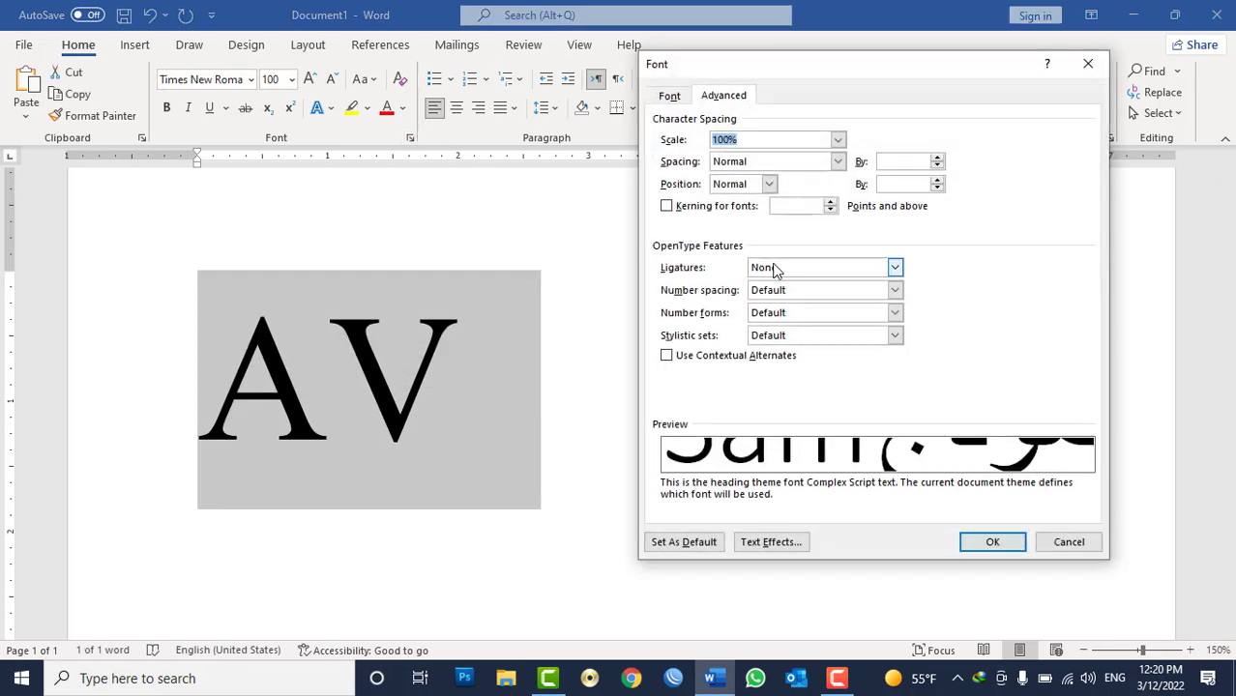
pyautogui.click(716, 208)
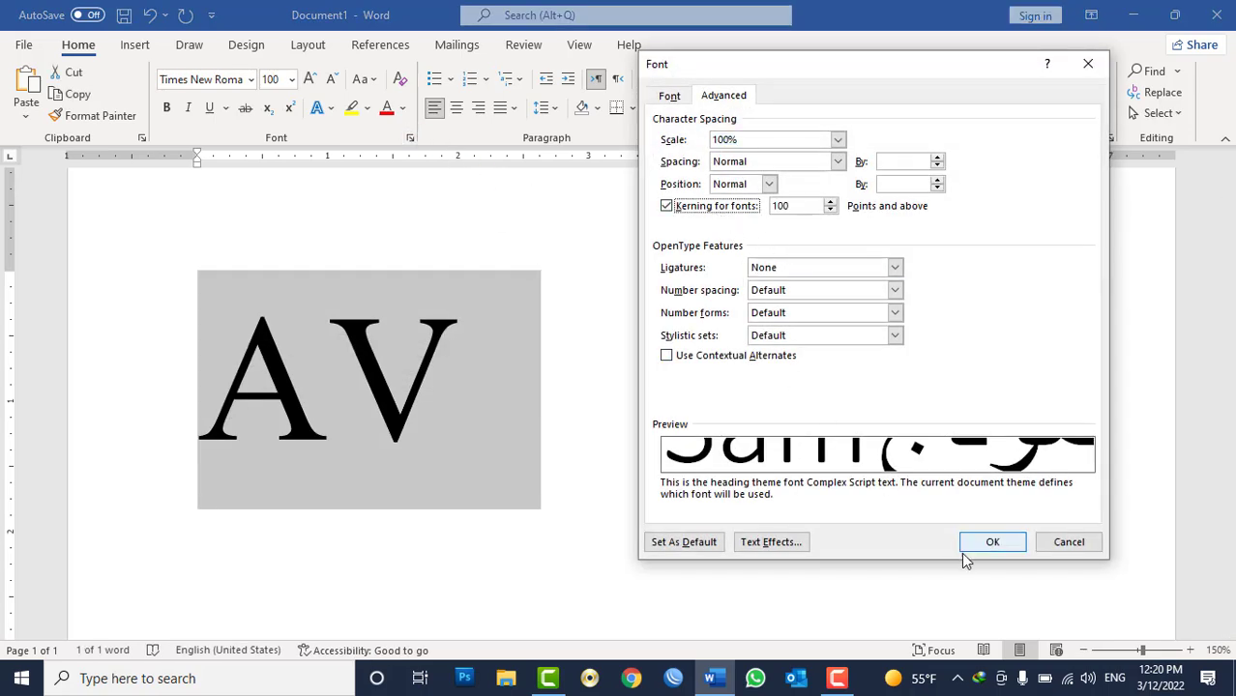
pyautogui.click(832, 209)
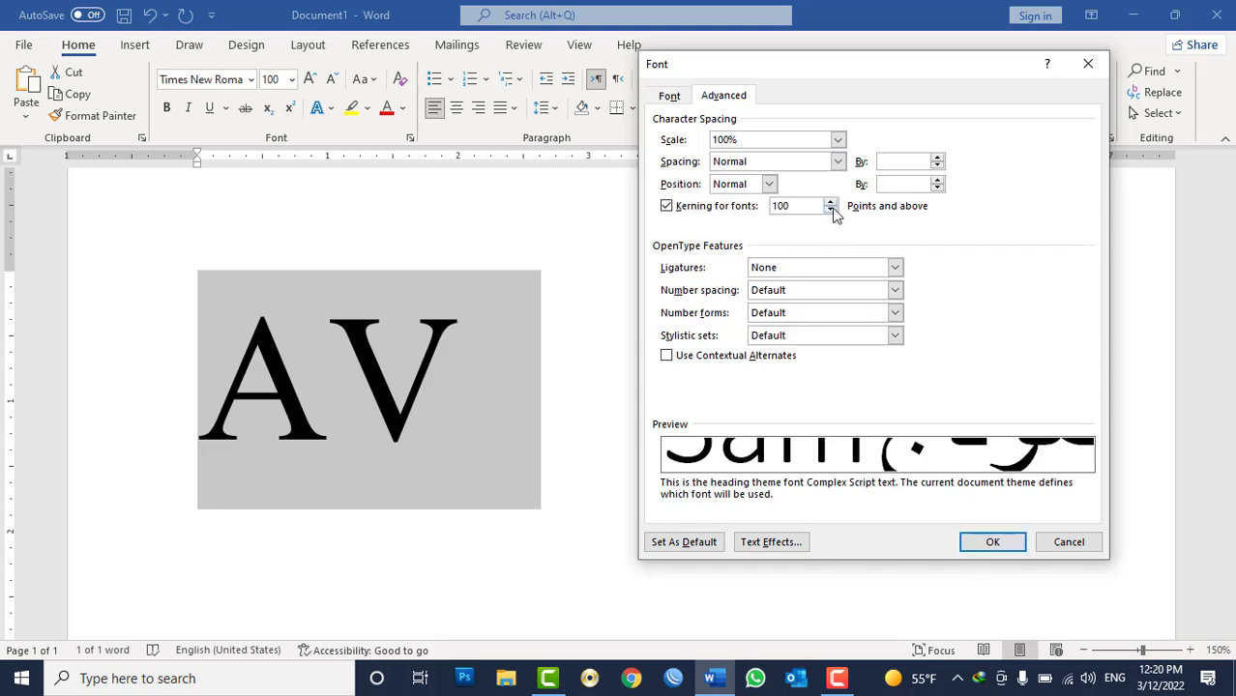
pyautogui.click(985, 542)
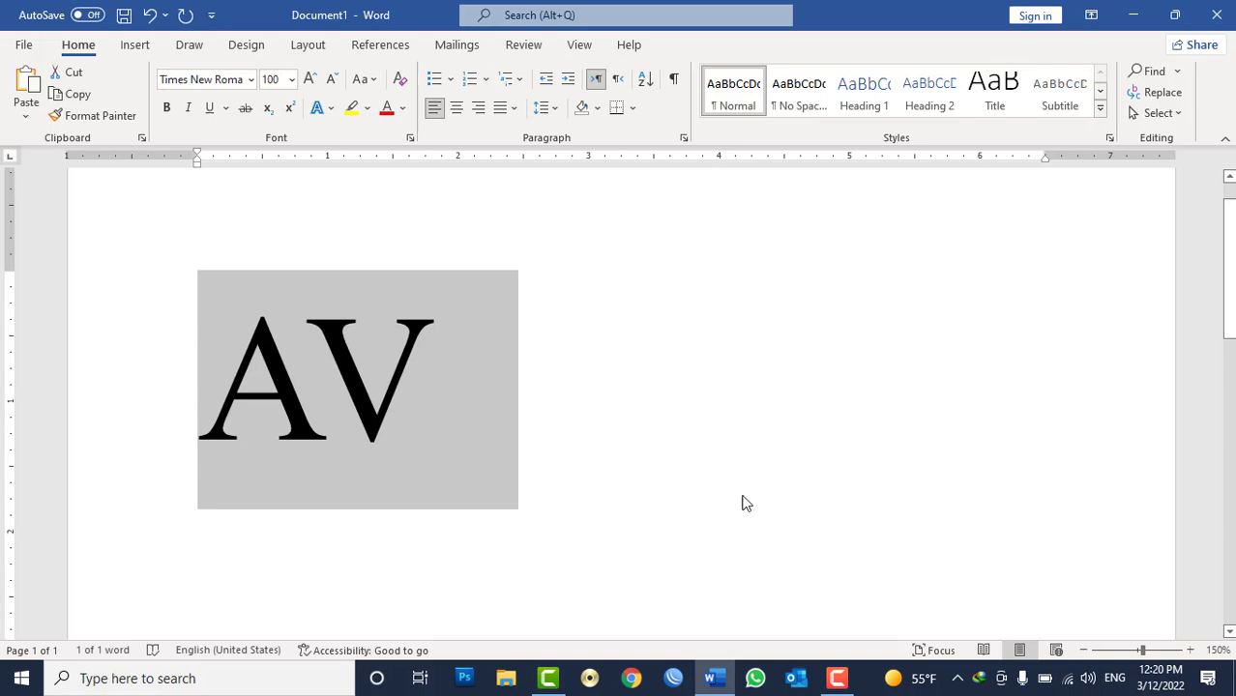
# Reselect AV and switch its font to Calibri.
pyautogui.click(333, 429)
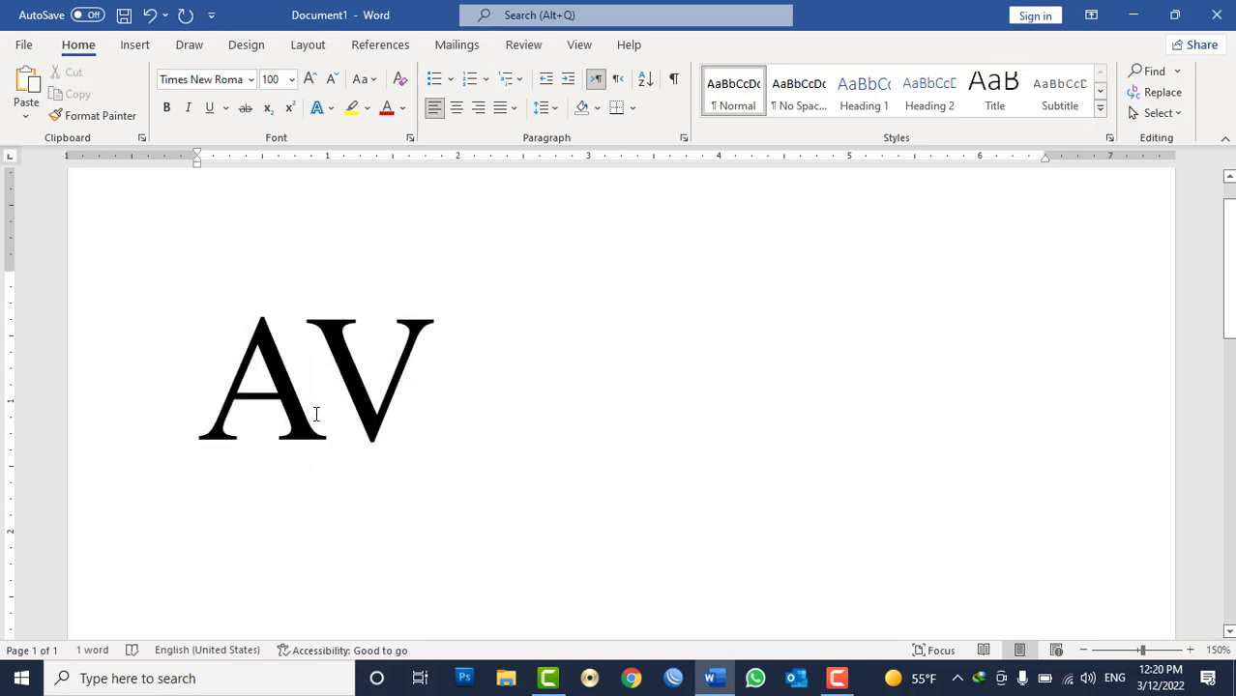
pyautogui.doubleClick(314, 414)
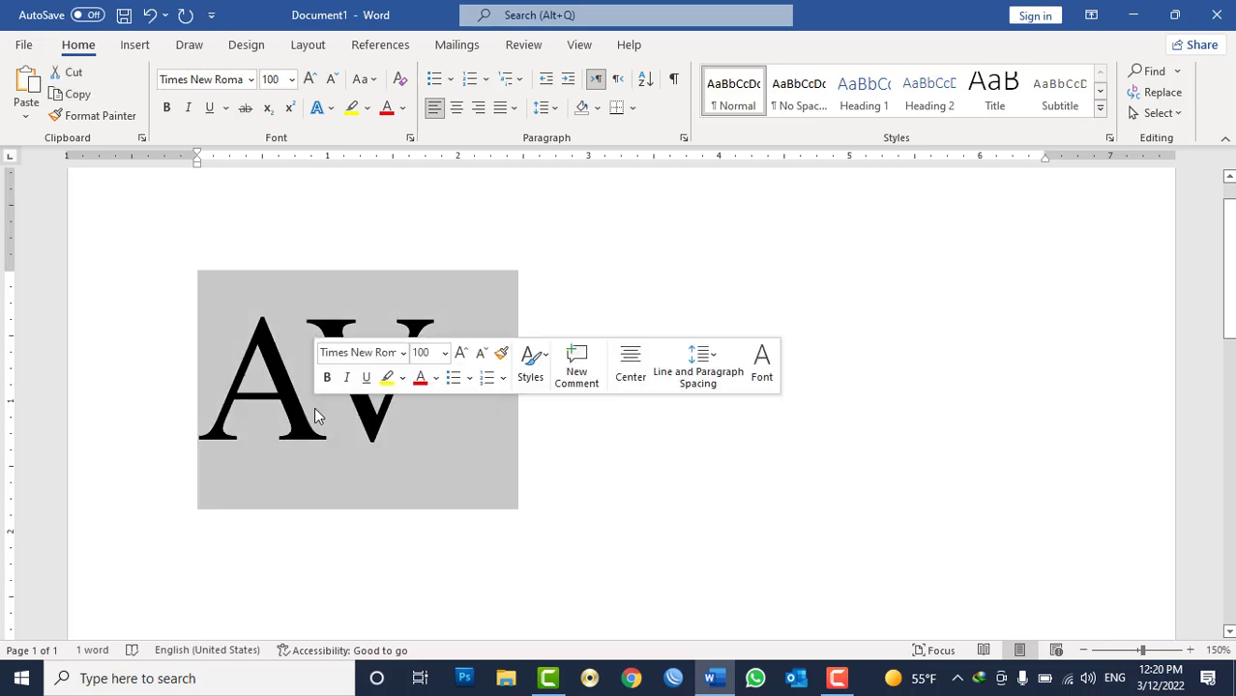
pyautogui.click(410, 138)
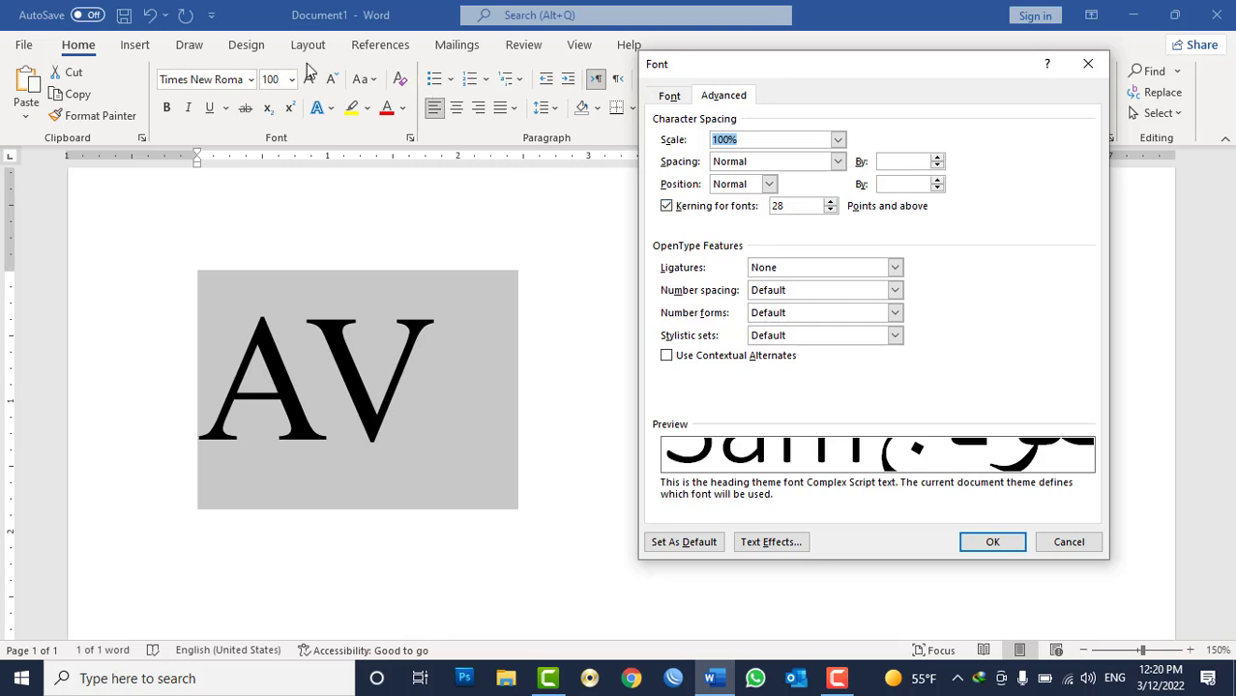
pyautogui.click(1069, 542)
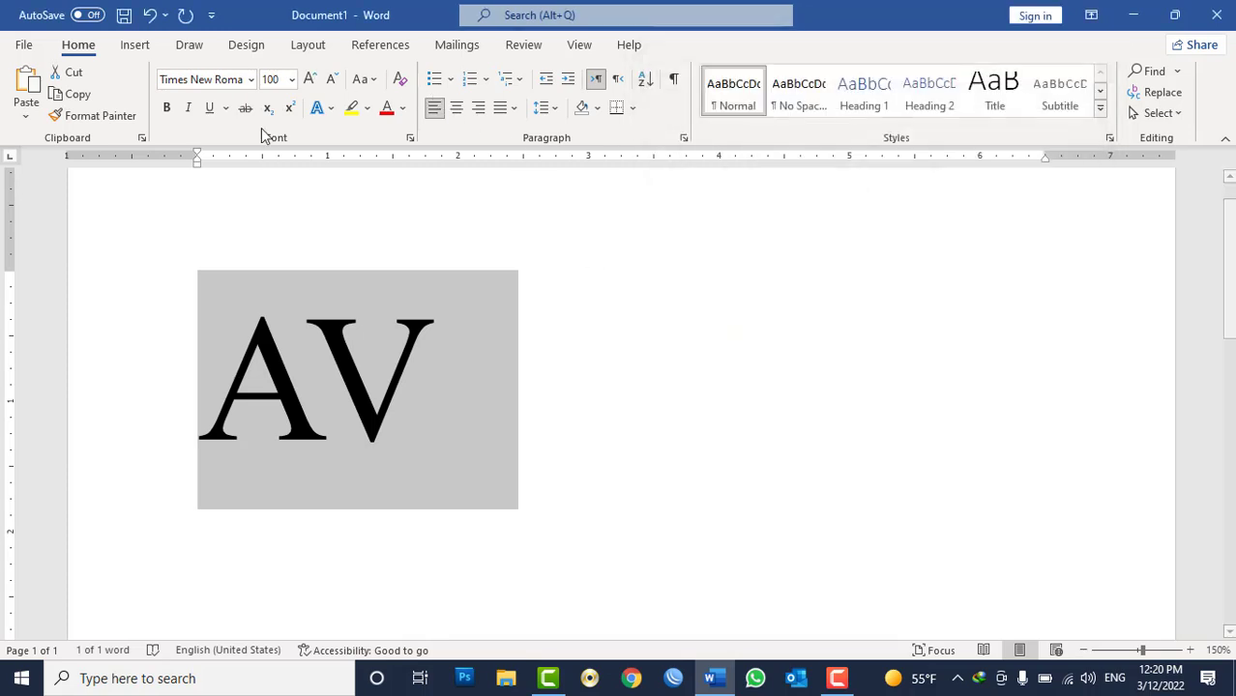
pyautogui.click(250, 80)
pyautogui.click(211, 154)
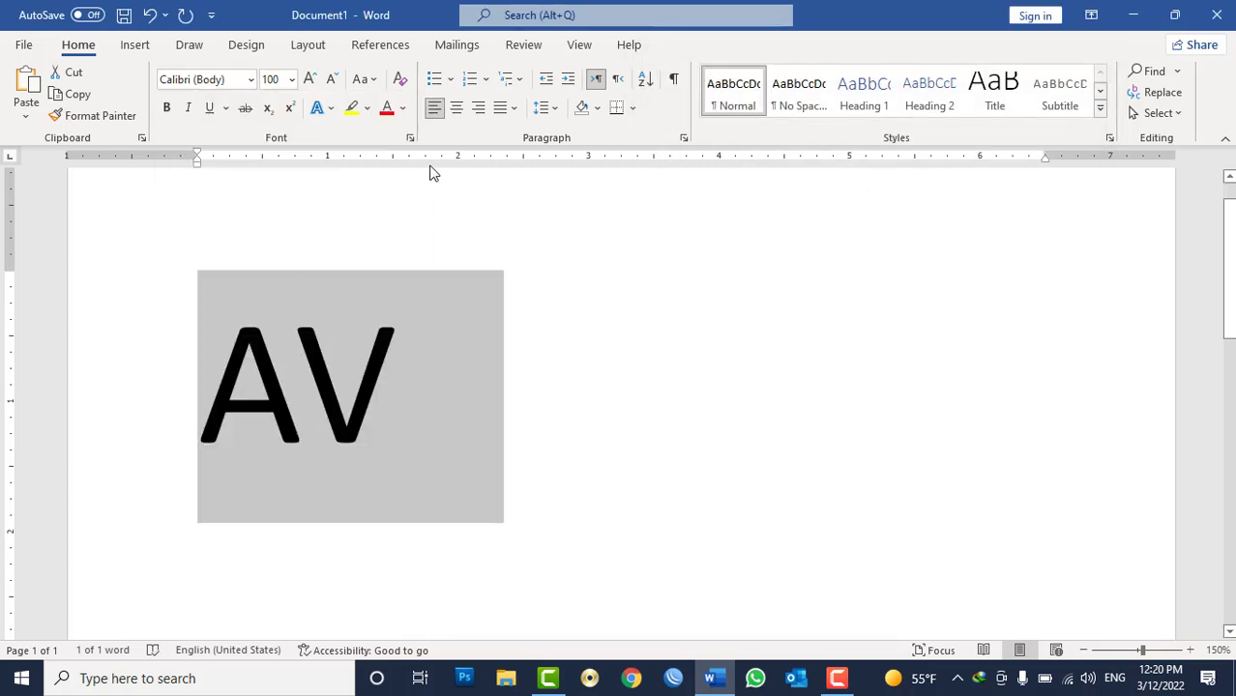
# Turn off kerning for the selected AV text.
pyautogui.click(410, 137)
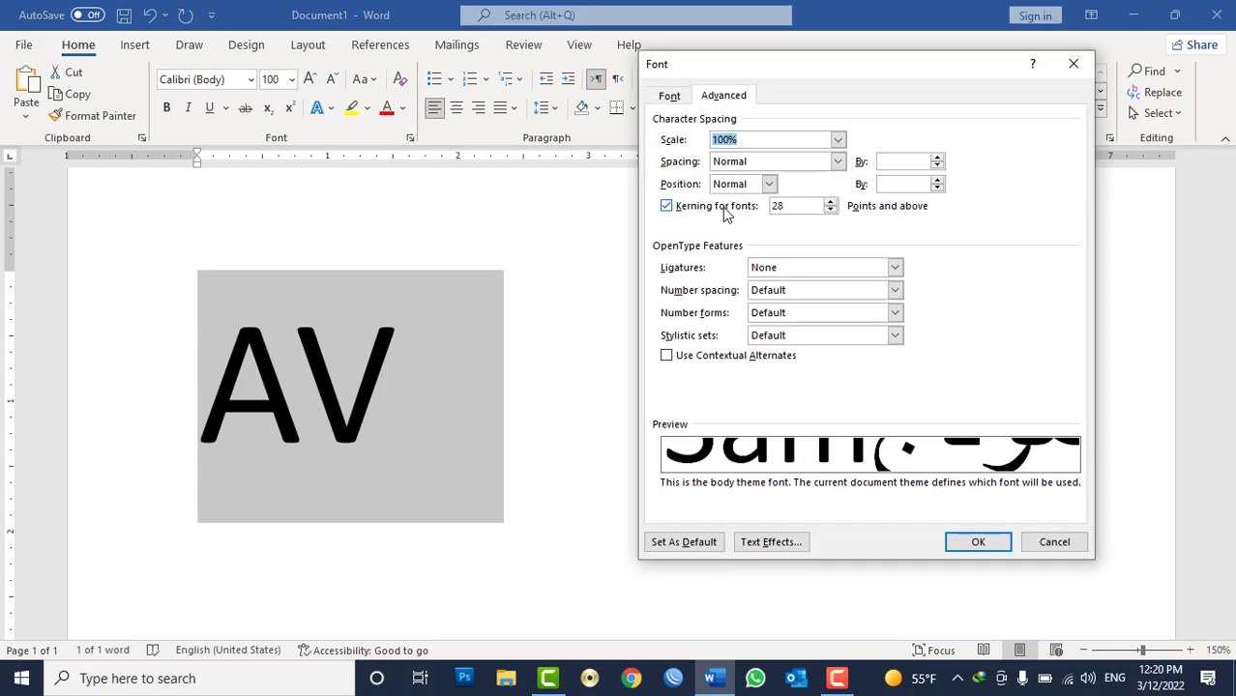
pyautogui.click(724, 209)
pyautogui.click(949, 541)
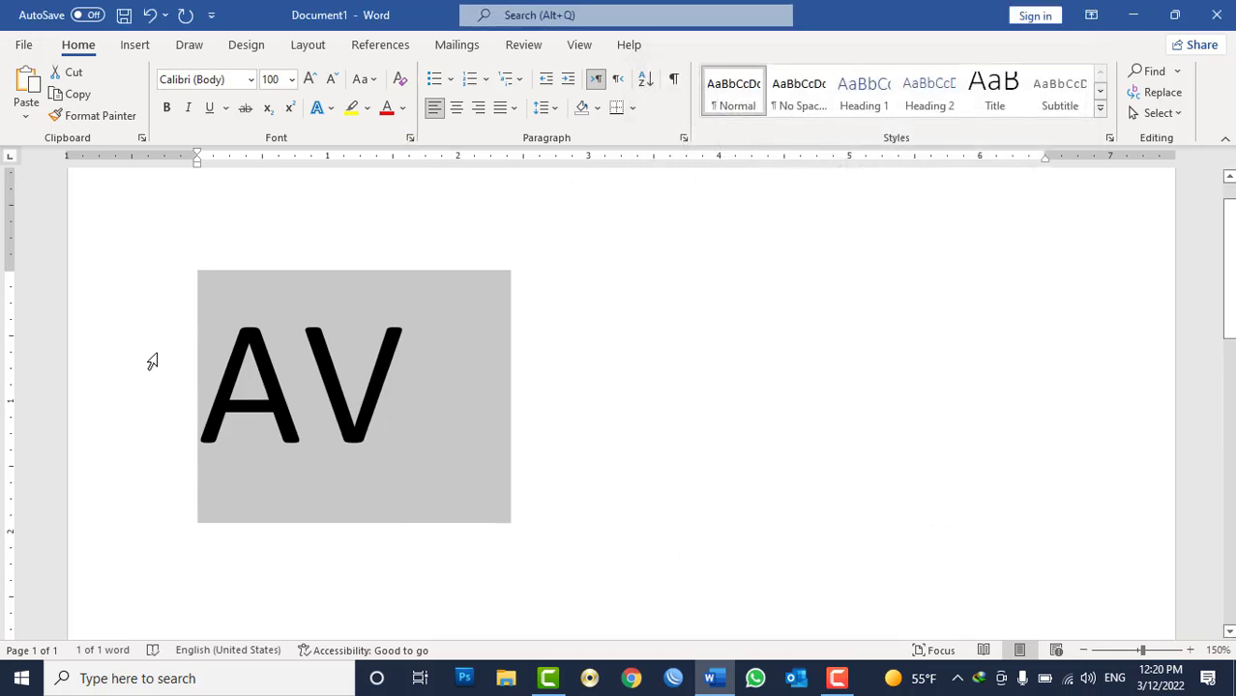
# Replace the AV text with SW.
pyautogui.click(304, 359)
pyautogui.click(185, 366)
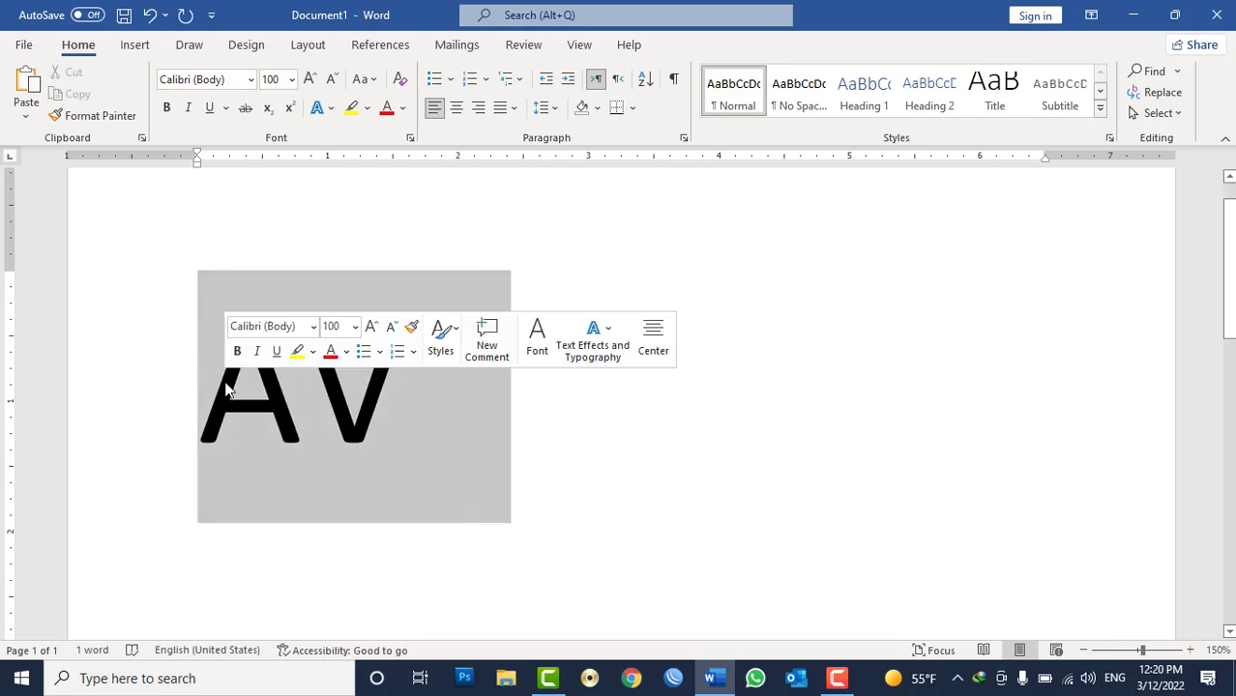
pyautogui.write('SW')
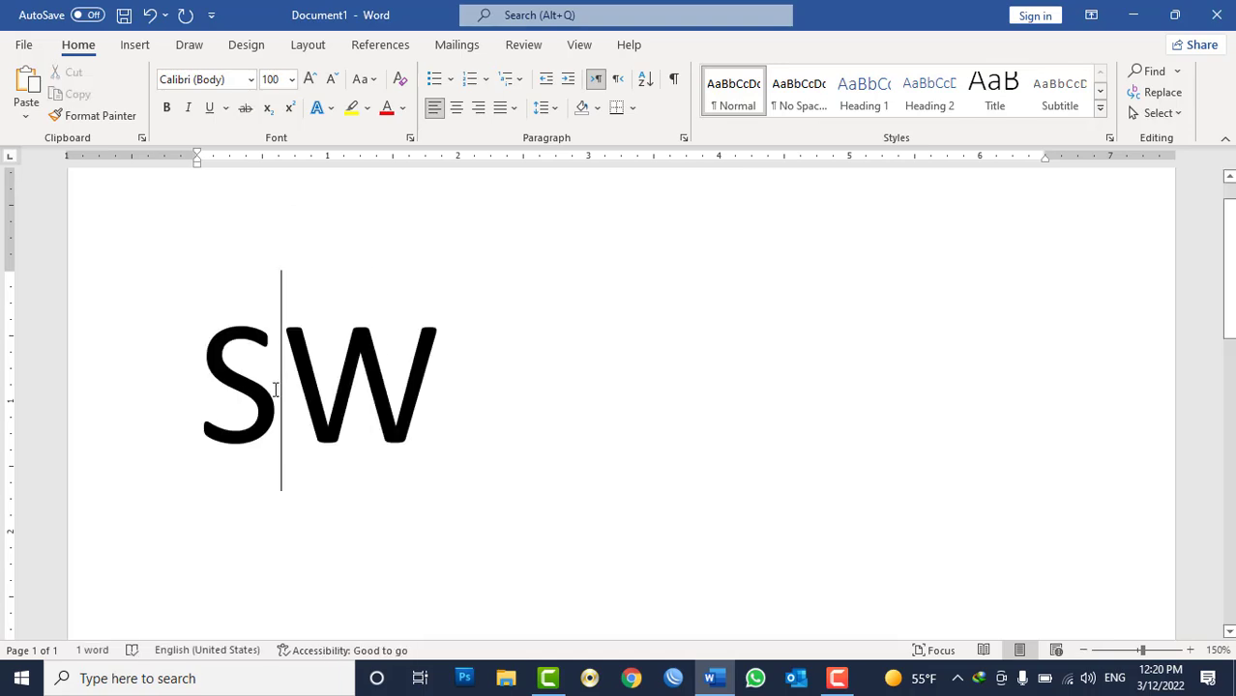
# Select SW and turn on kerning for fonts in the Font dialog.
pyautogui.tripleClick(277, 387)
pyautogui.click(409, 136)
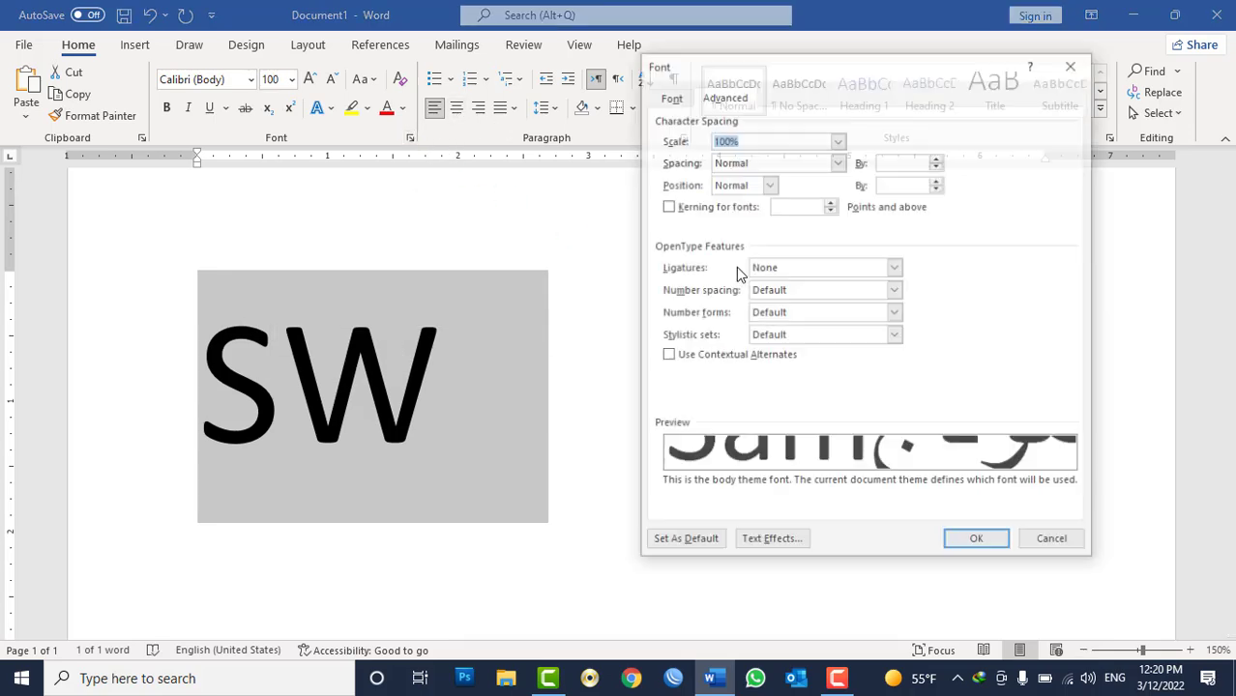
pyautogui.click(721, 205)
pyautogui.click(977, 542)
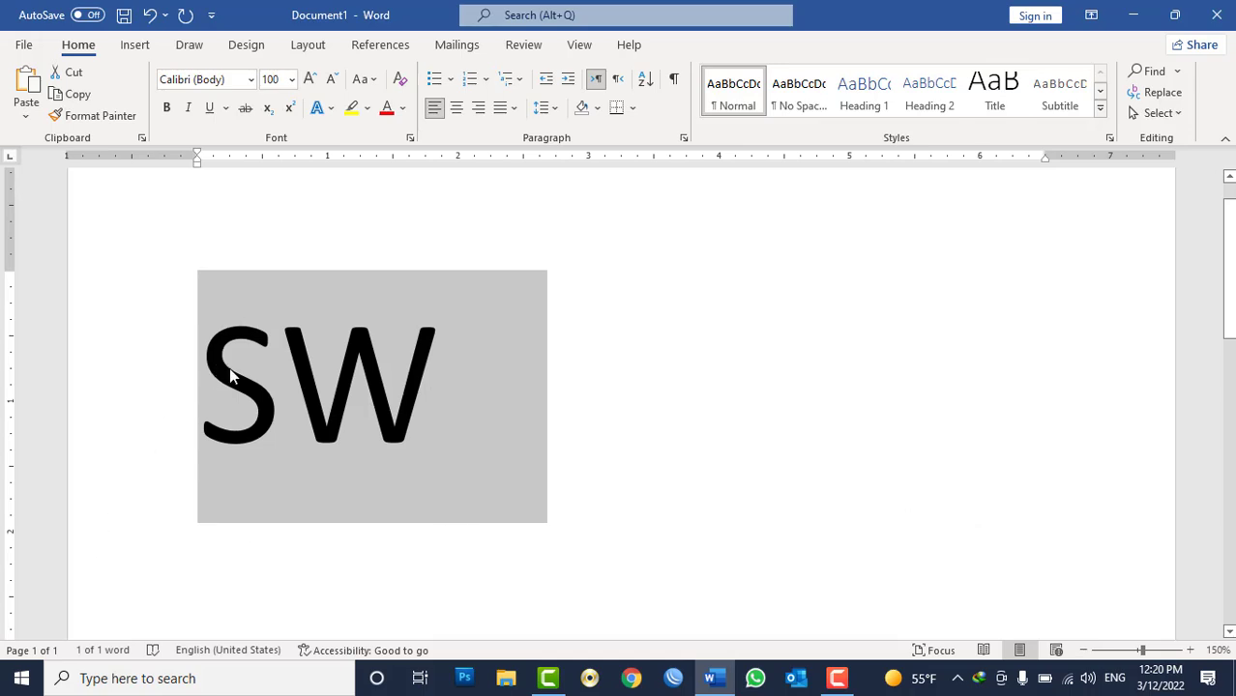
# Set the selected SW text's font size to 12.
pyautogui.scroll(-10, 293, 404)
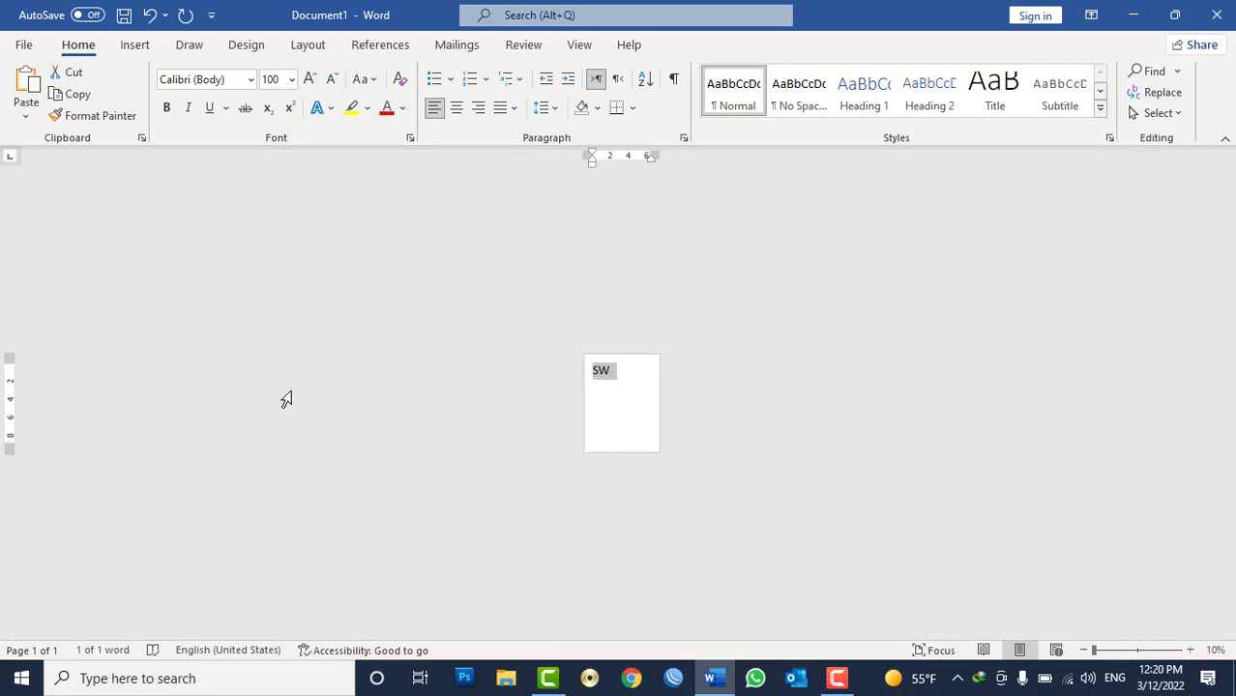
pyautogui.scroll(9, 293, 393)
pyautogui.click(270, 79)
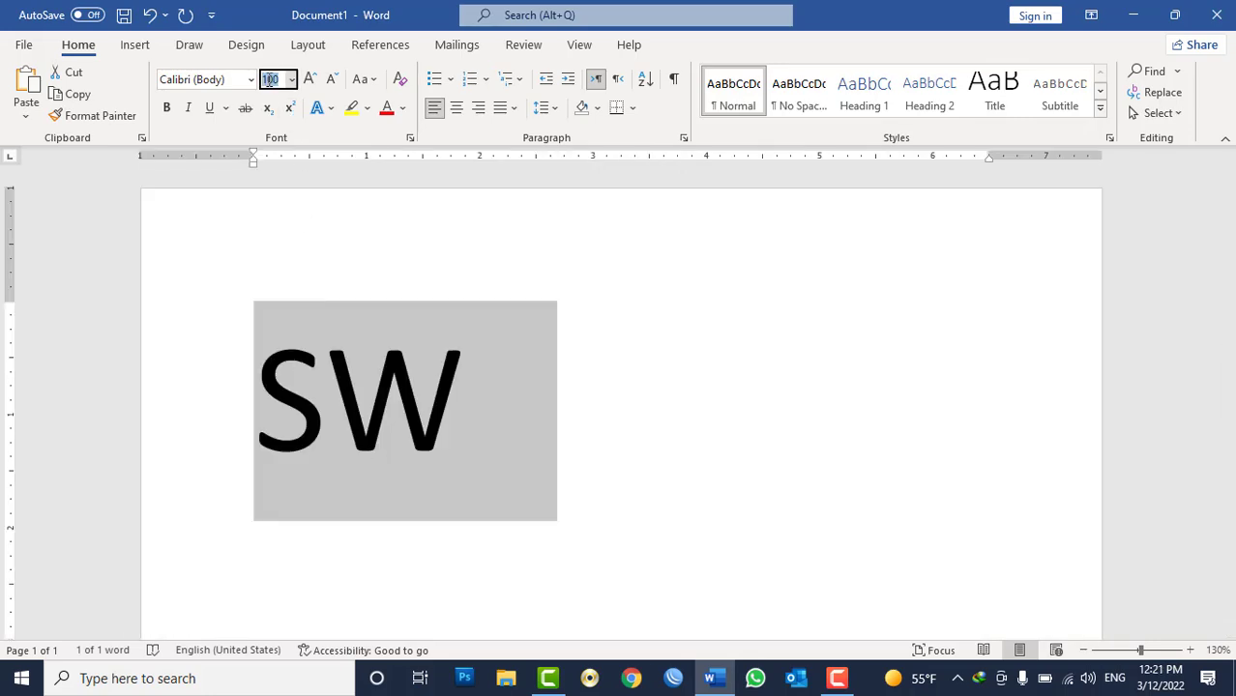
pyautogui.write('12')
pyautogui.press('Return')
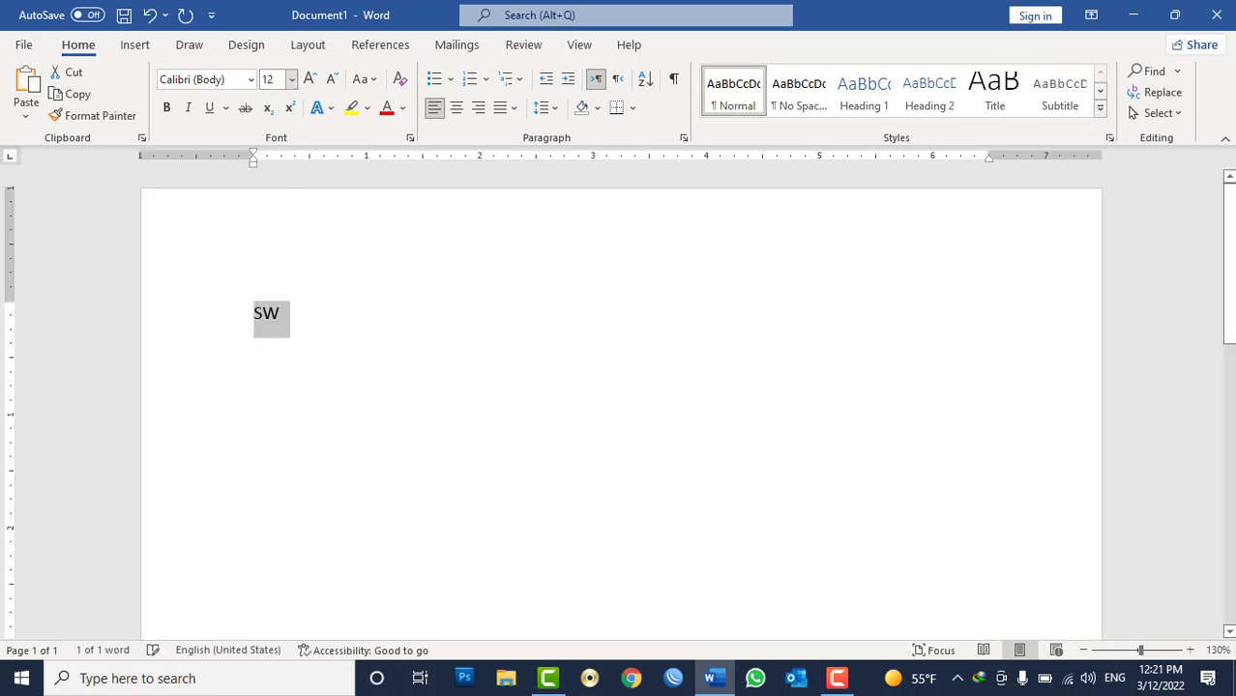
# Open the Font dialog's advanced settings and examine the Number spacing and Number forms options.
pyautogui.click(410, 142)
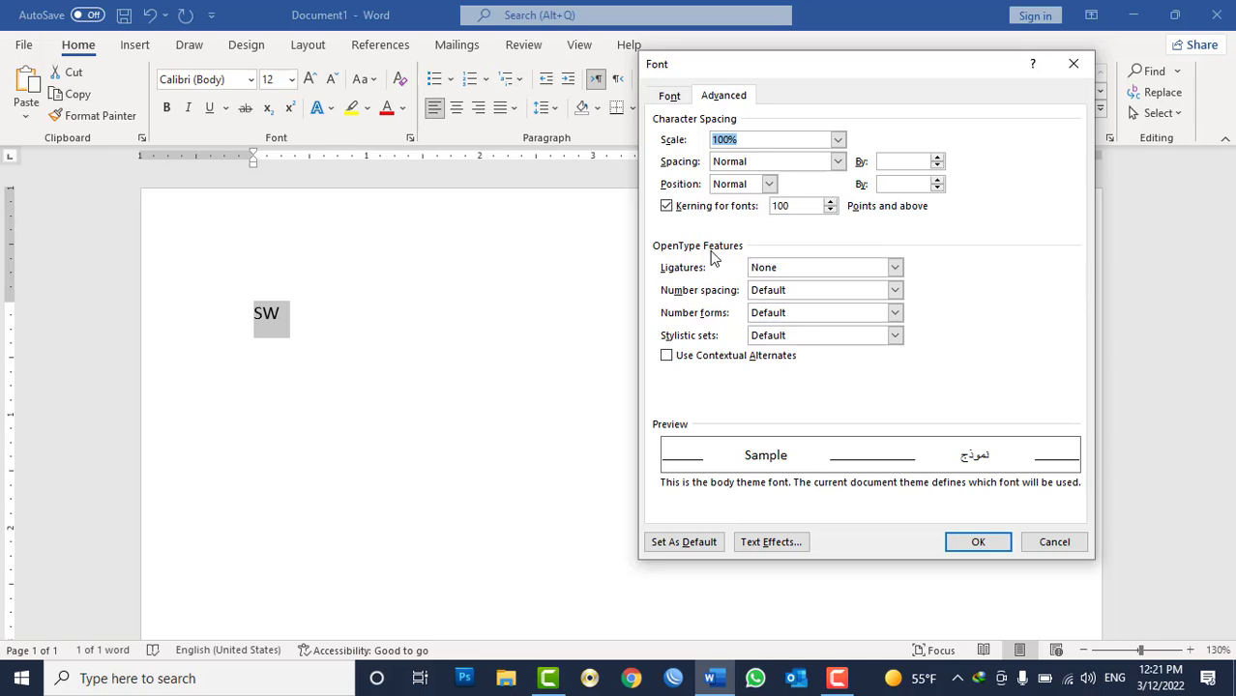
pyautogui.click(781, 296)
pyautogui.click(783, 305)
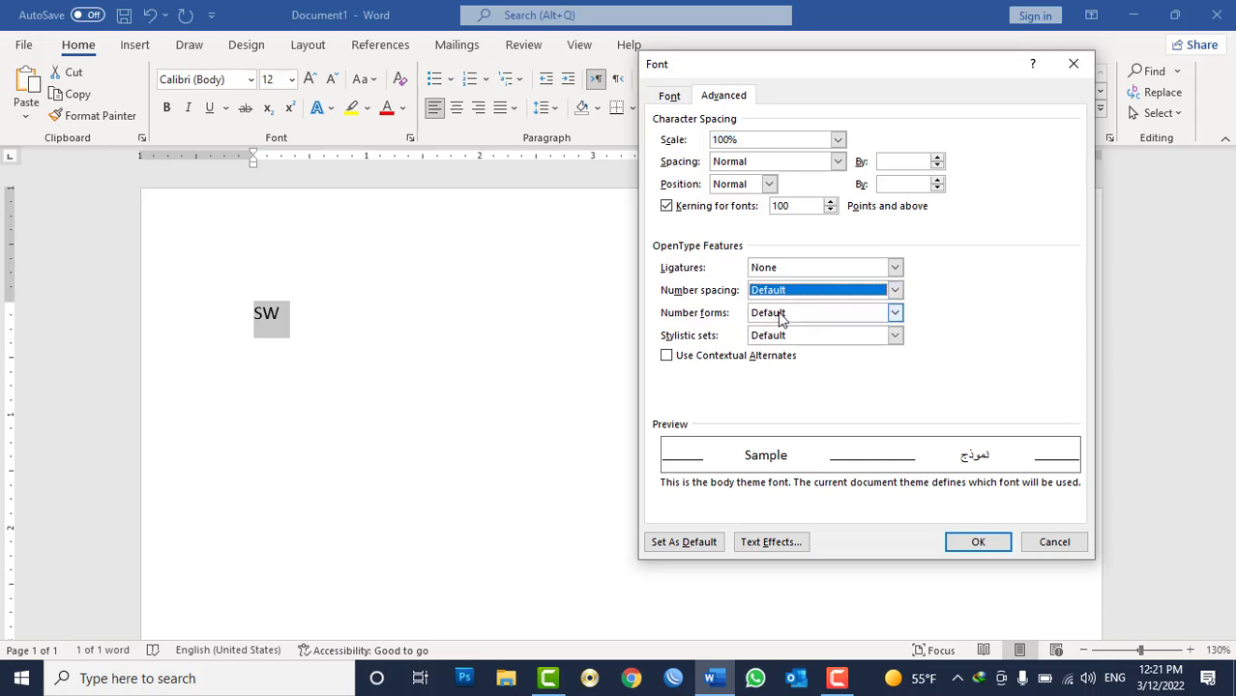
pyautogui.click(781, 315)
pyautogui.click(782, 318)
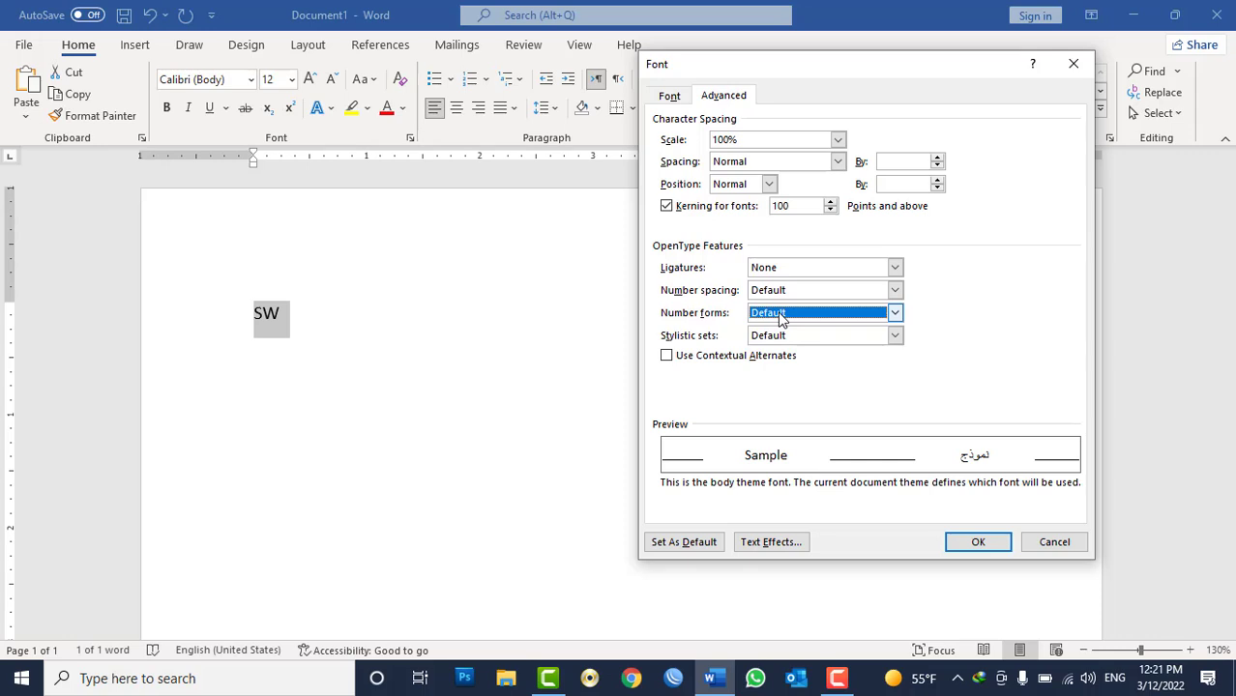
# Switch to Chrome, open the browsing history and view the Rare Bird Specimen I font page on MyFonts.
pyautogui.click(632, 683)
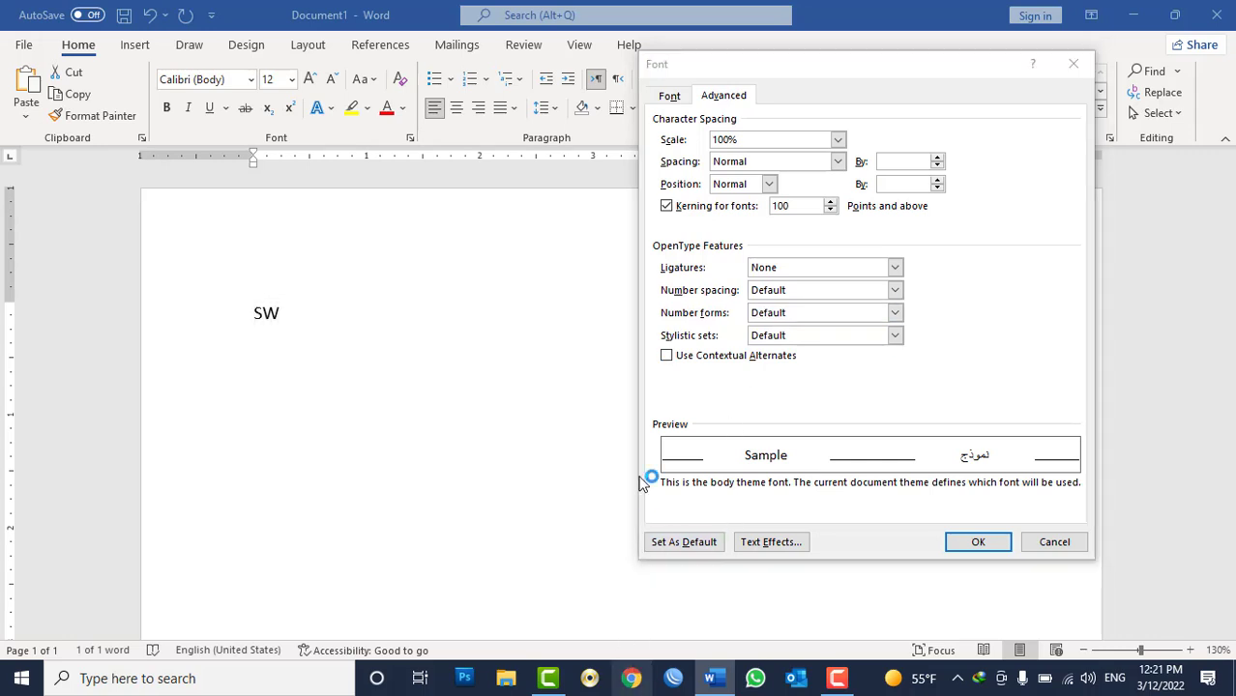
pyautogui.hotkey('ctrl', 'h')
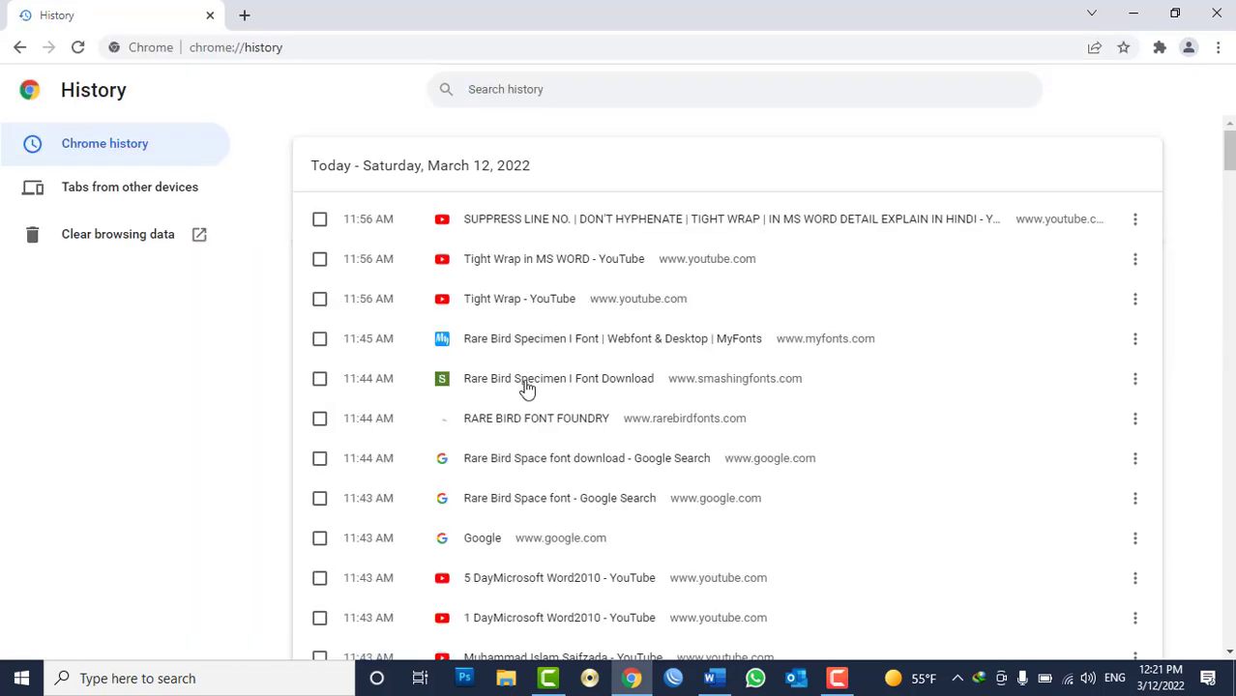
pyautogui.click(510, 346)
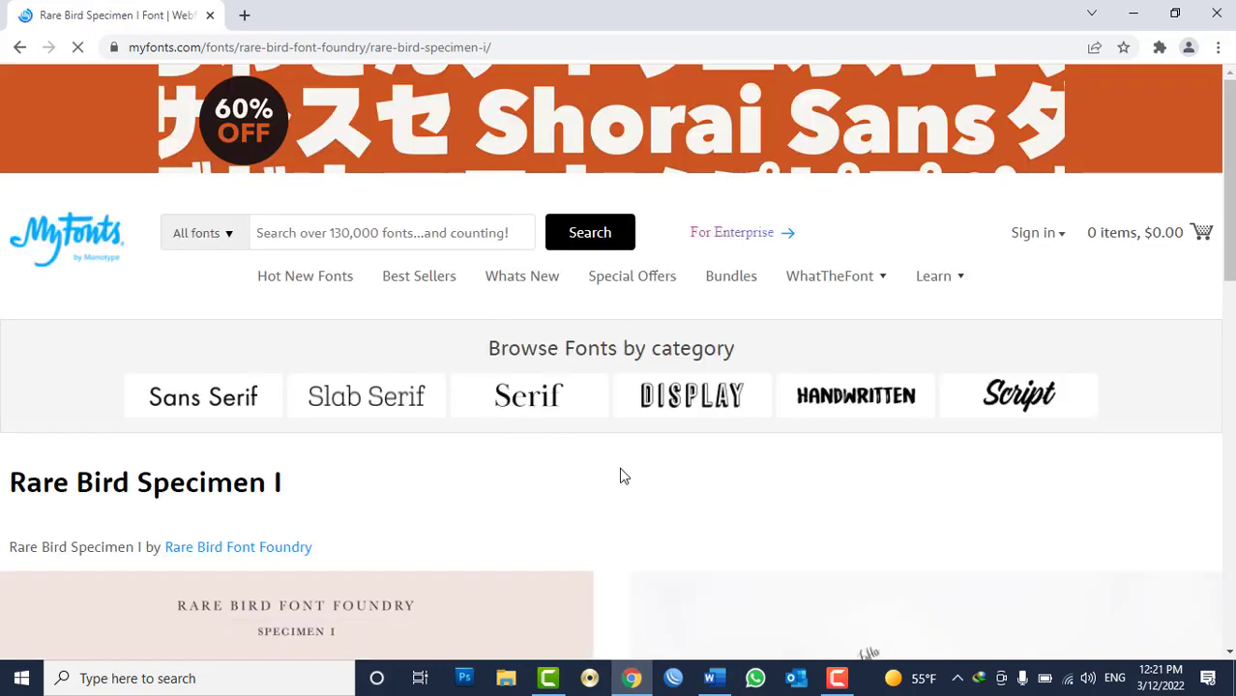
pyautogui.scroll(-8, 621, 470)
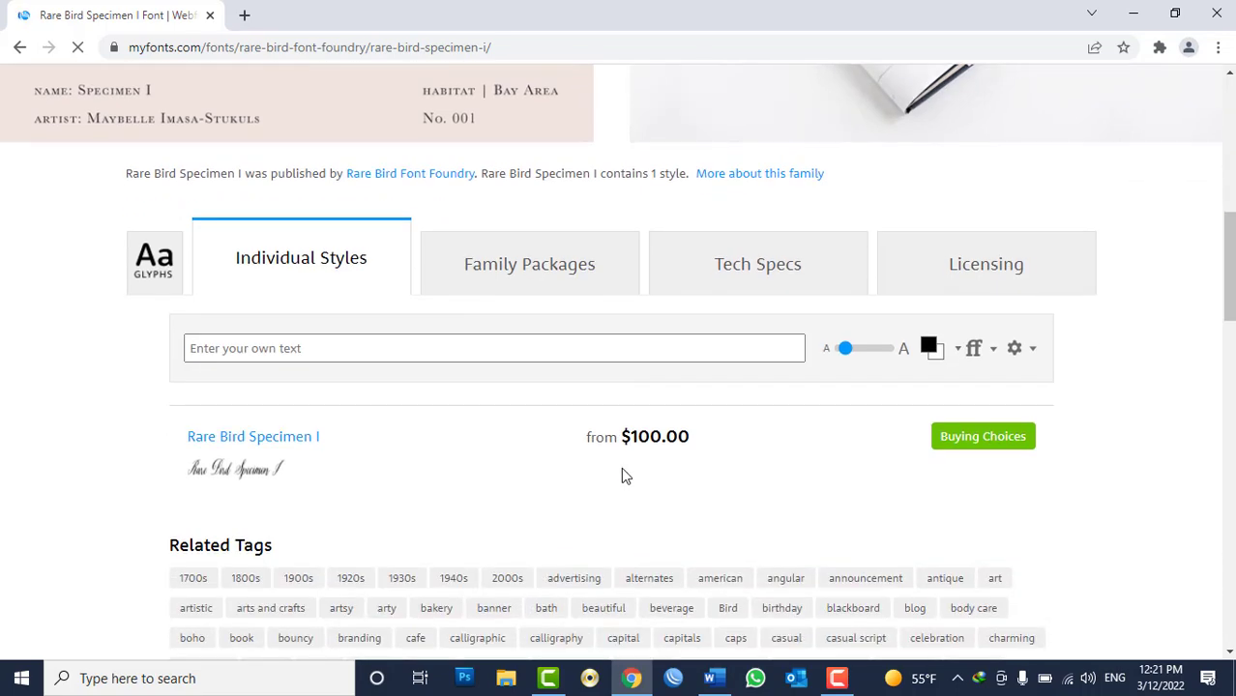
pyautogui.doubleClick(641, 437)
pyautogui.click(1221, 12)
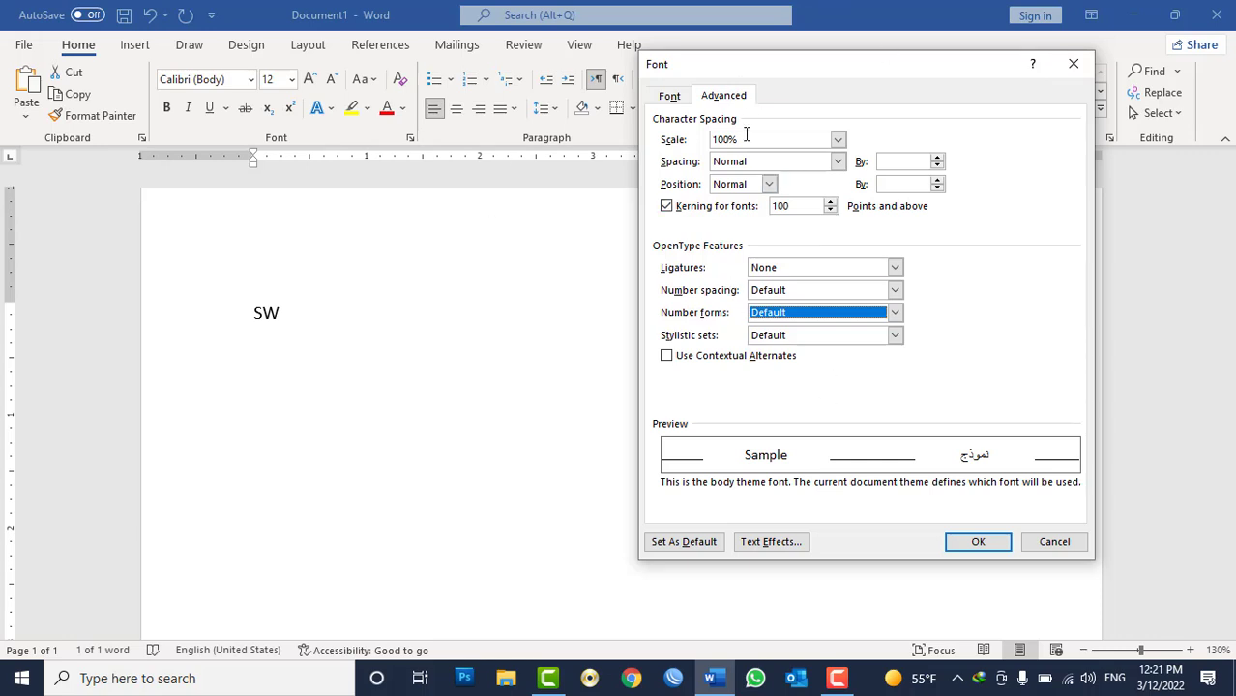
# Close the Font dialog and right-align the SW paragraph through the Paragraph dialog.
pyautogui.click(1072, 64)
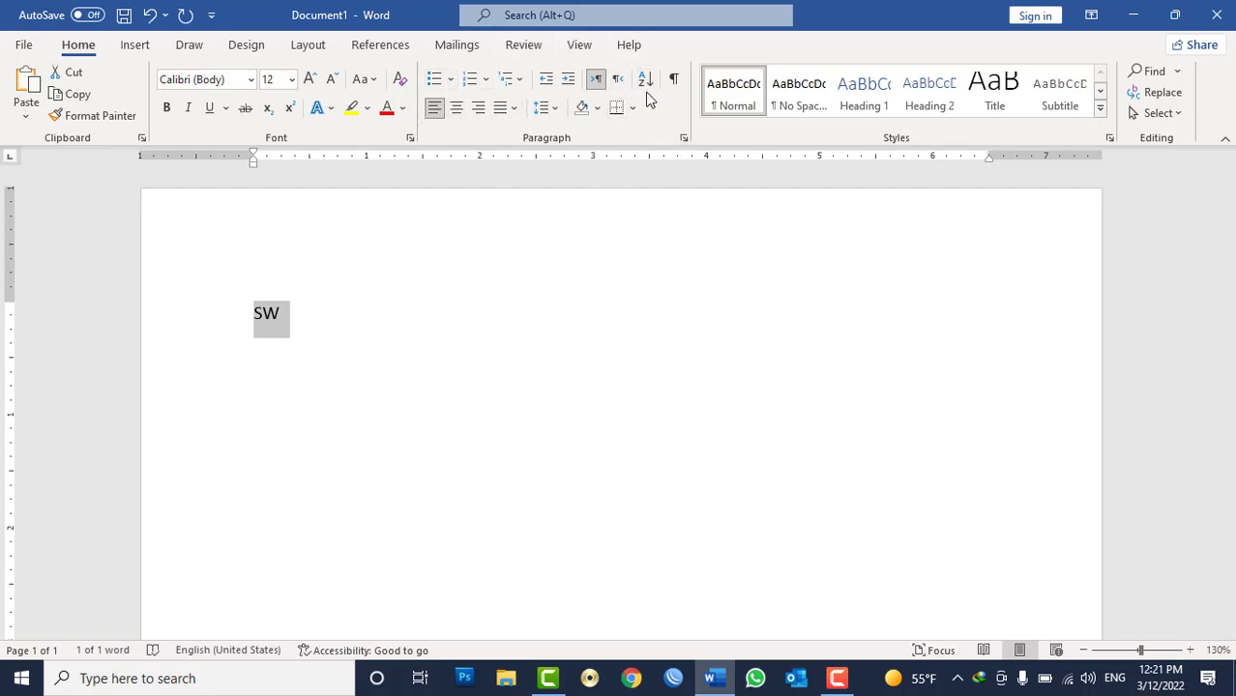
pyautogui.click(684, 138)
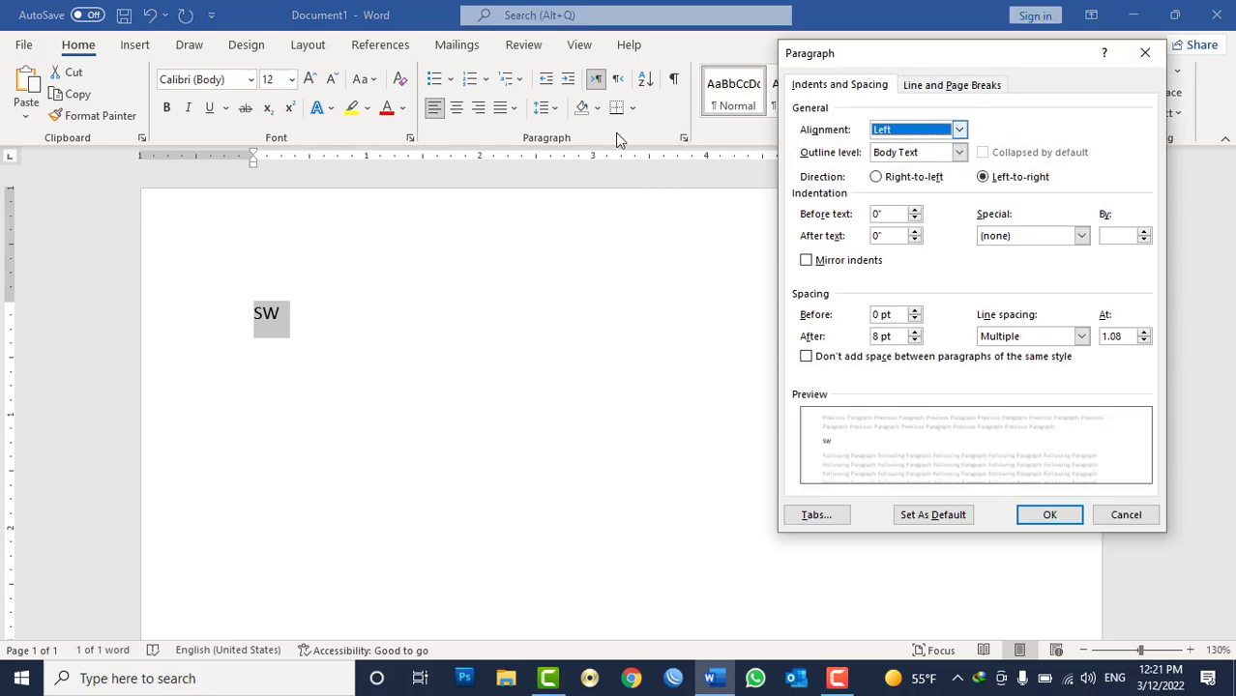
pyautogui.click(917, 132)
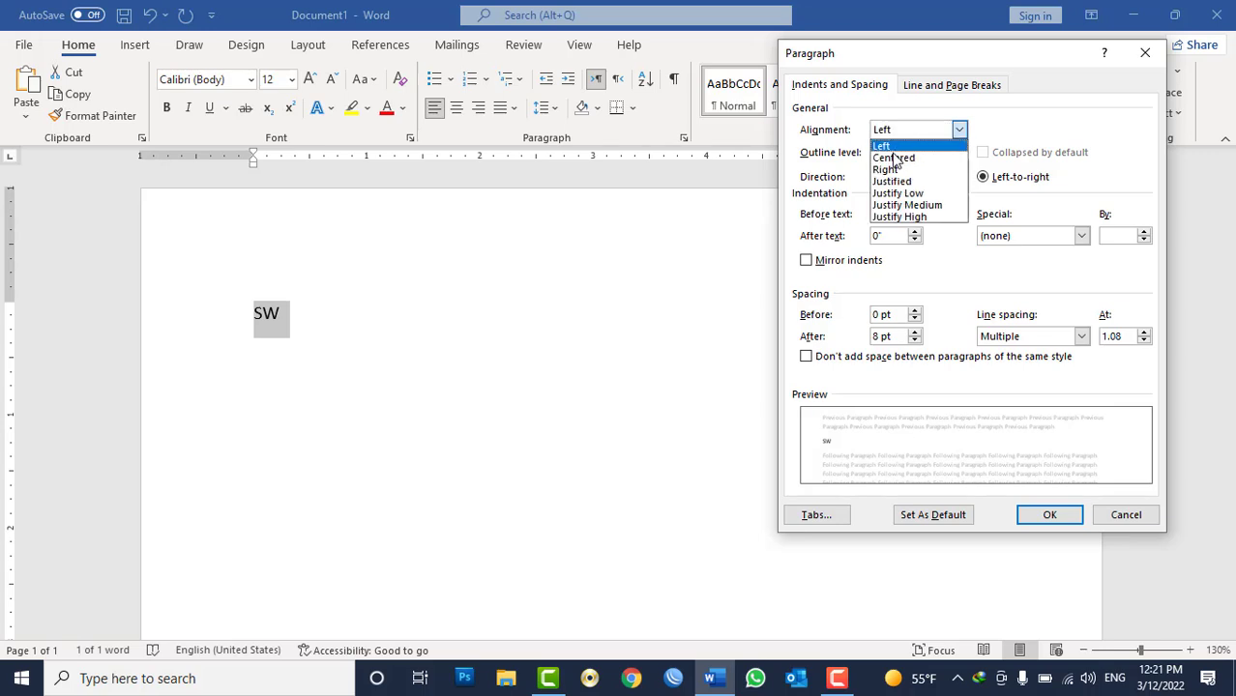
pyautogui.click(899, 171)
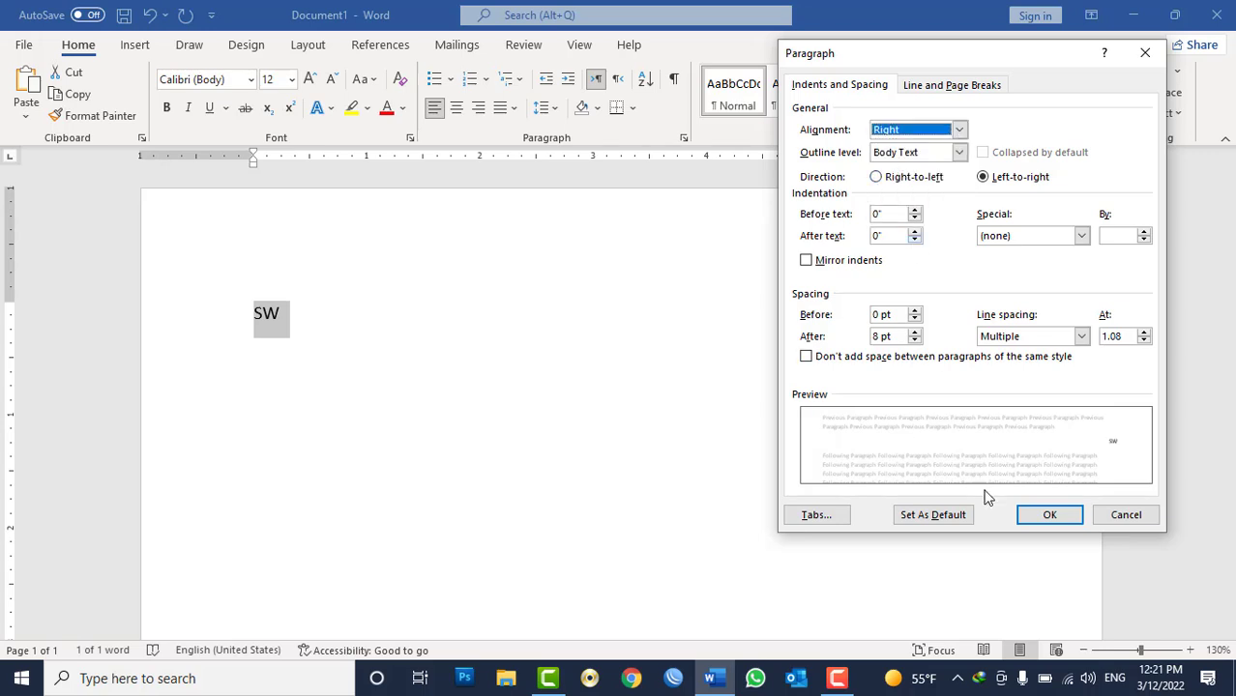
pyautogui.click(1048, 515)
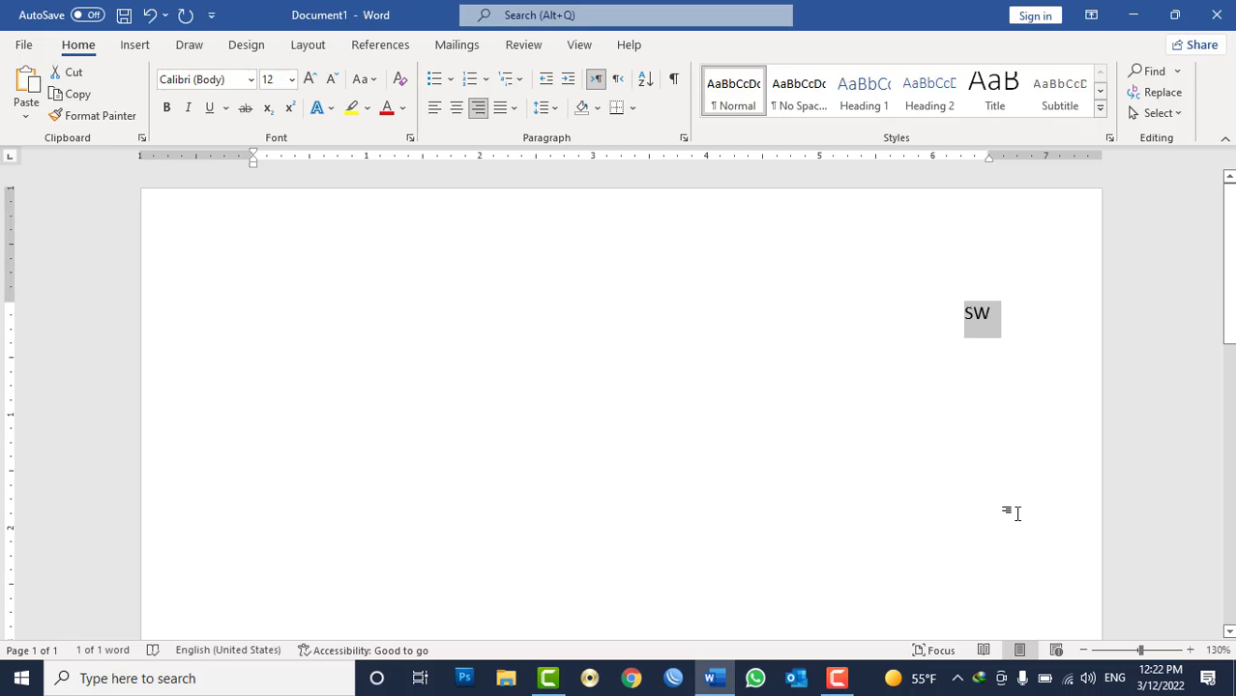
# Generate sample paragraphs with =rand() and left-align all the text.
pyautogui.write('=rand()')
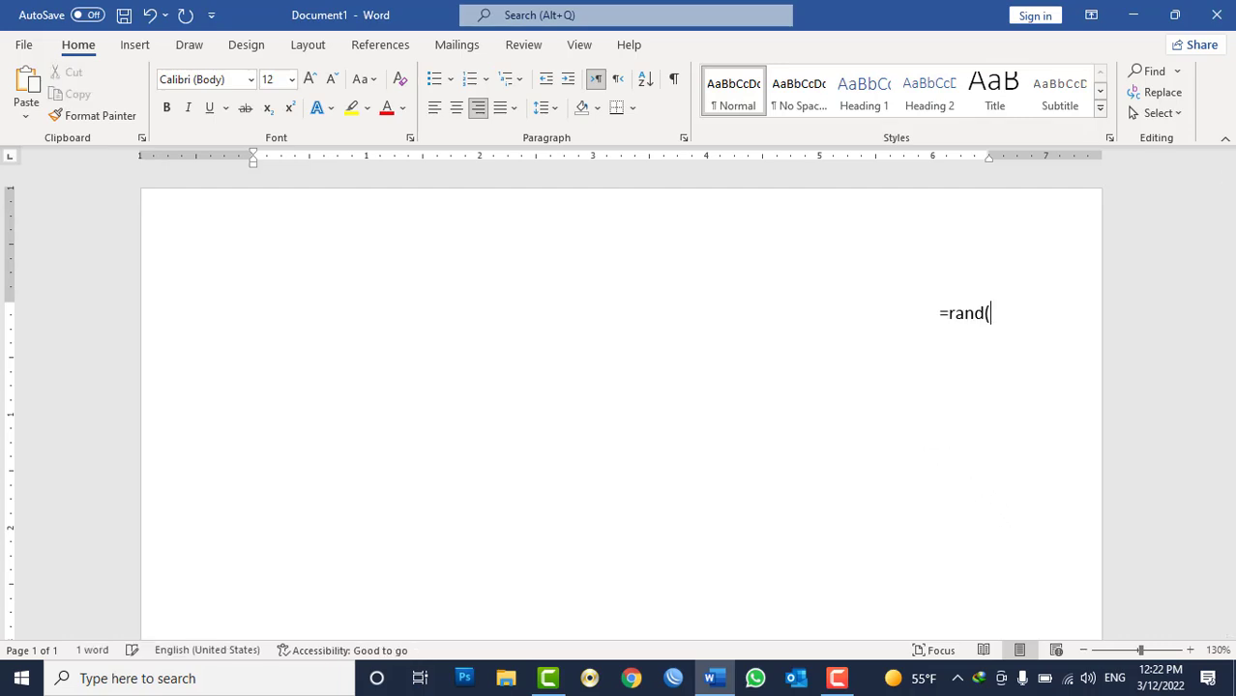
pyautogui.press('Return')
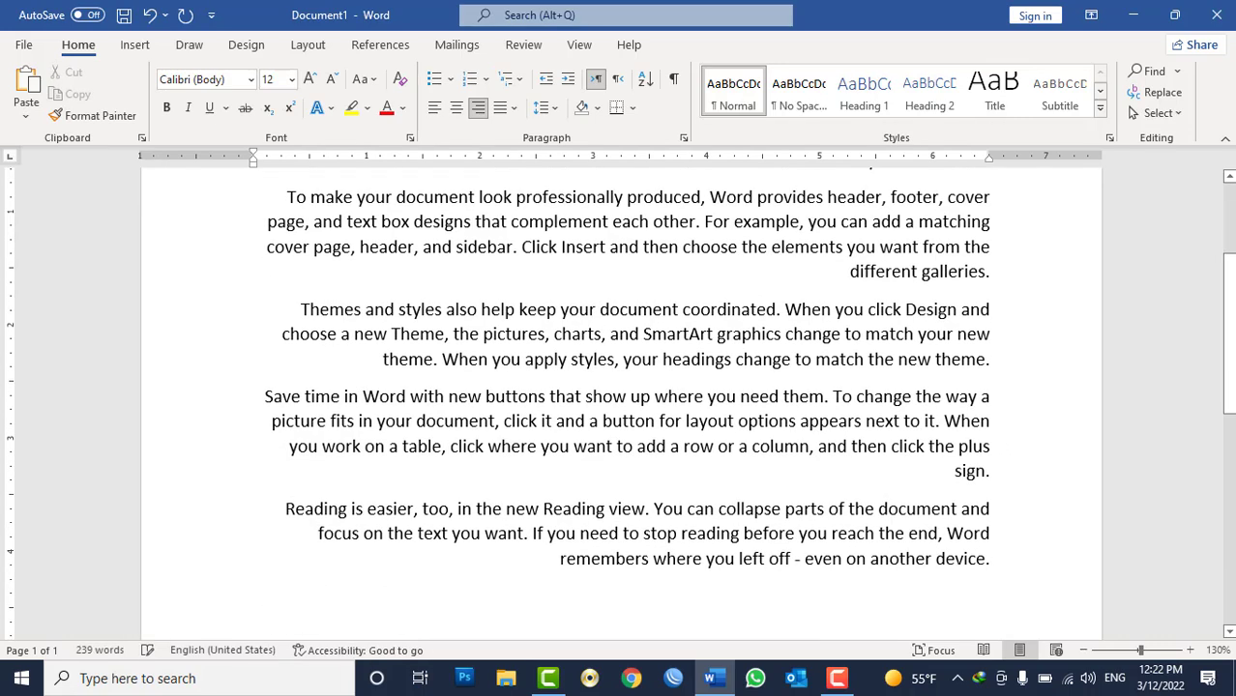
pyautogui.hotkey('ctrl', 'a')
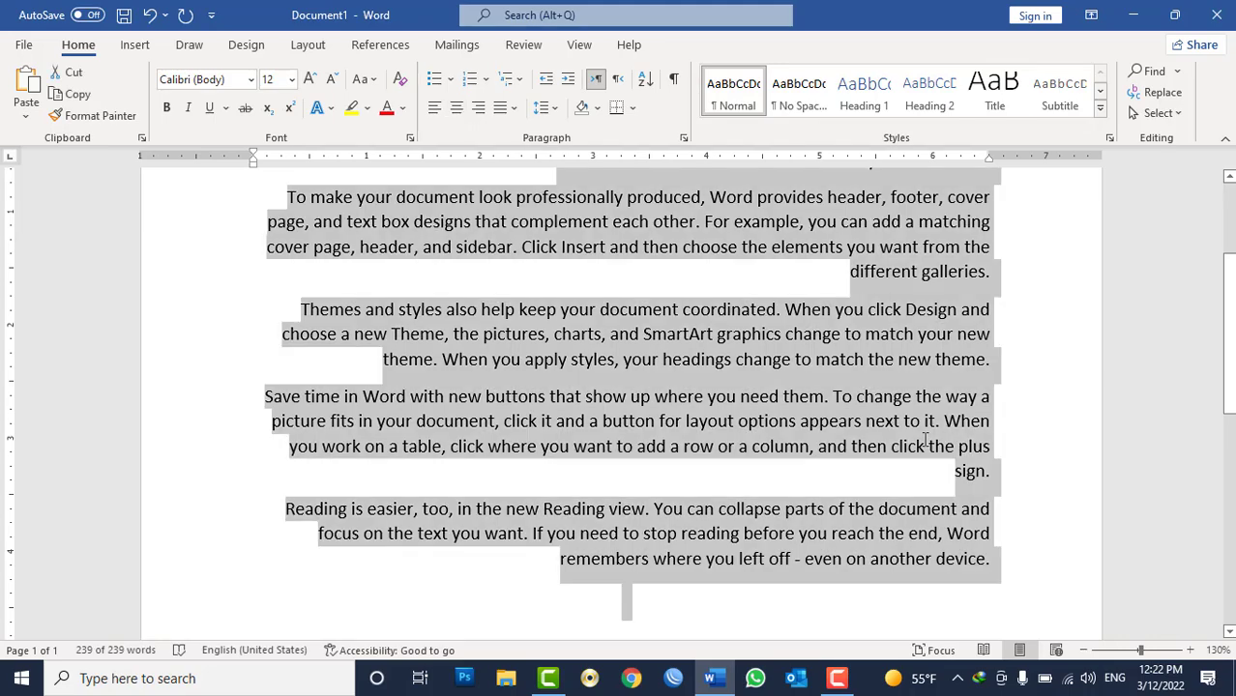
pyautogui.hotkey('ctrl', 'l')
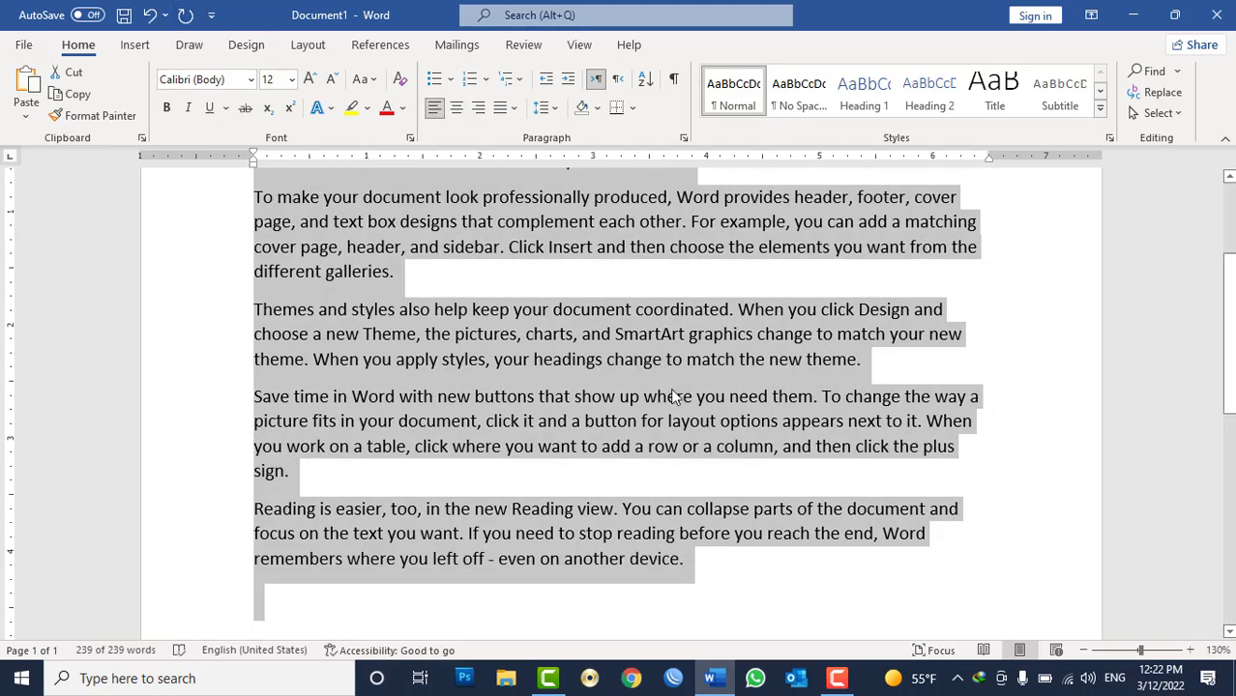
# Justify all the sample paragraphs through the Paragraph dialog.
pyautogui.scroll(-4, 670, 387)
pyautogui.scroll(-1, 672, 394)
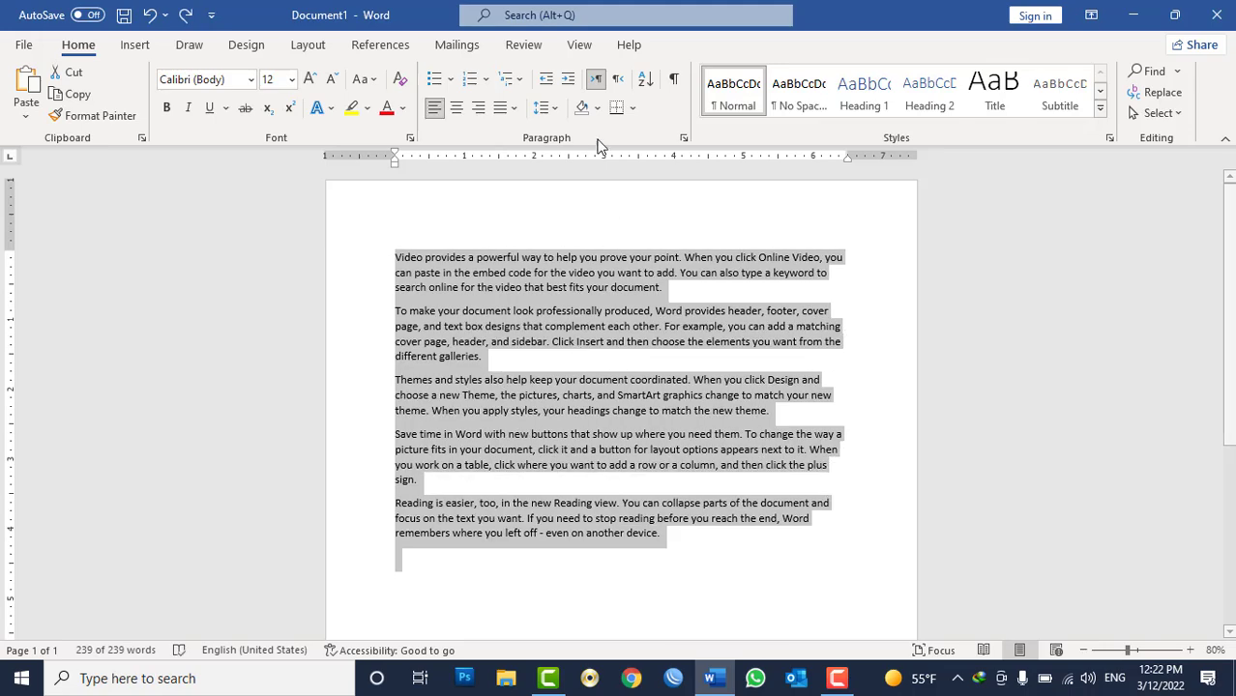
pyautogui.click(683, 138)
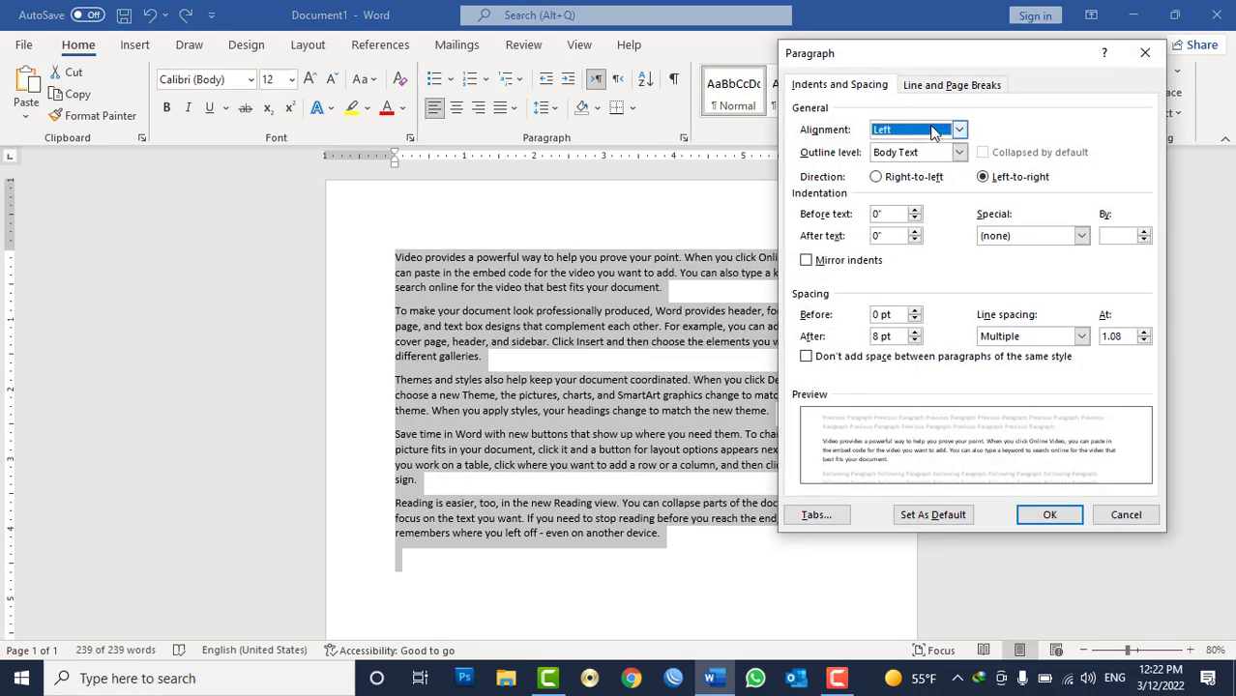
pyautogui.click(958, 130)
pyautogui.click(910, 181)
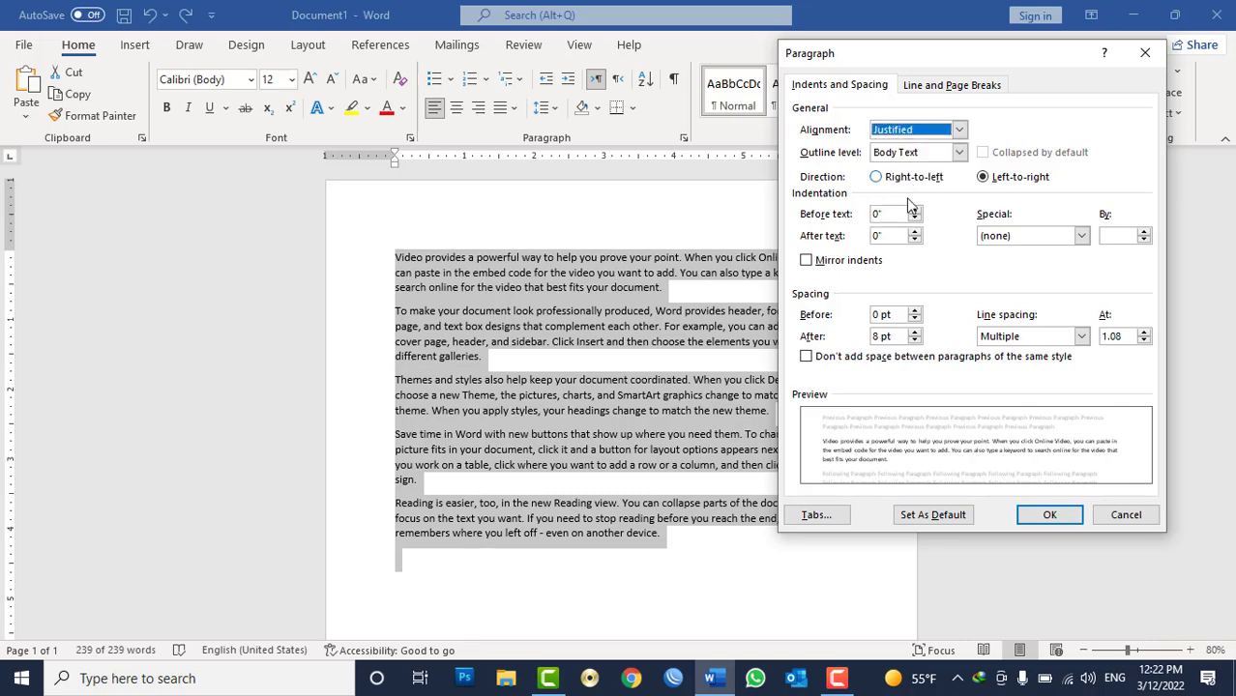
pyautogui.click(1067, 519)
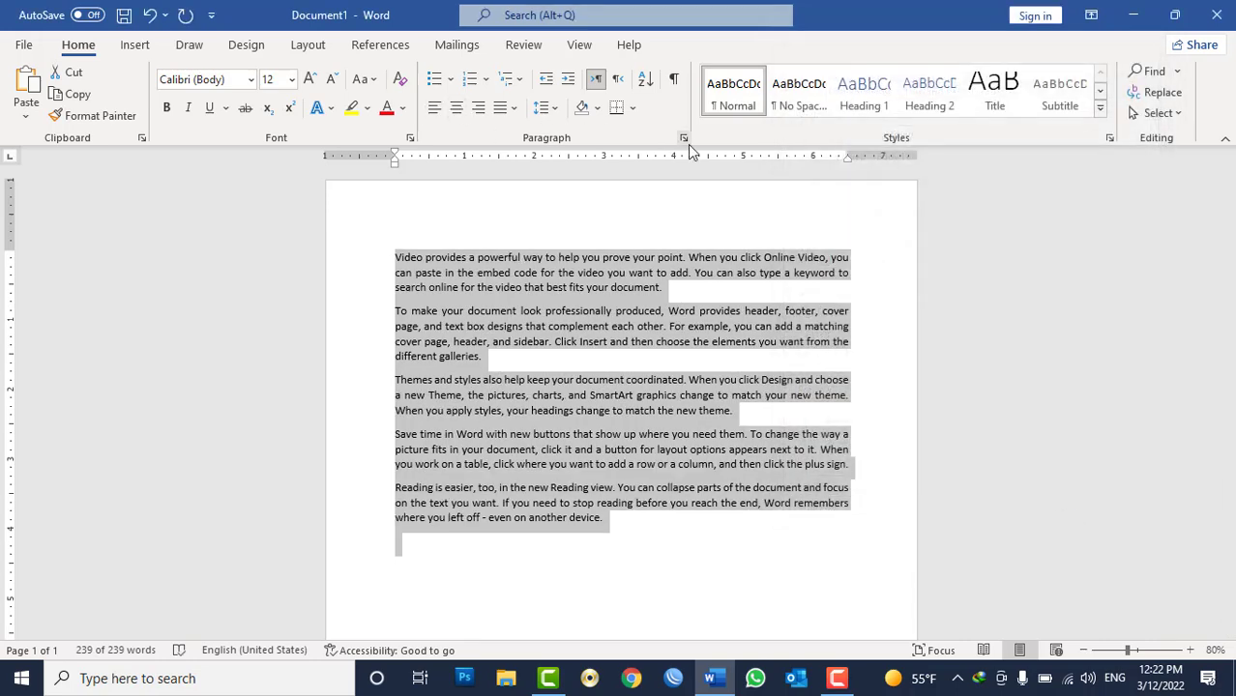
pyautogui.click(682, 138)
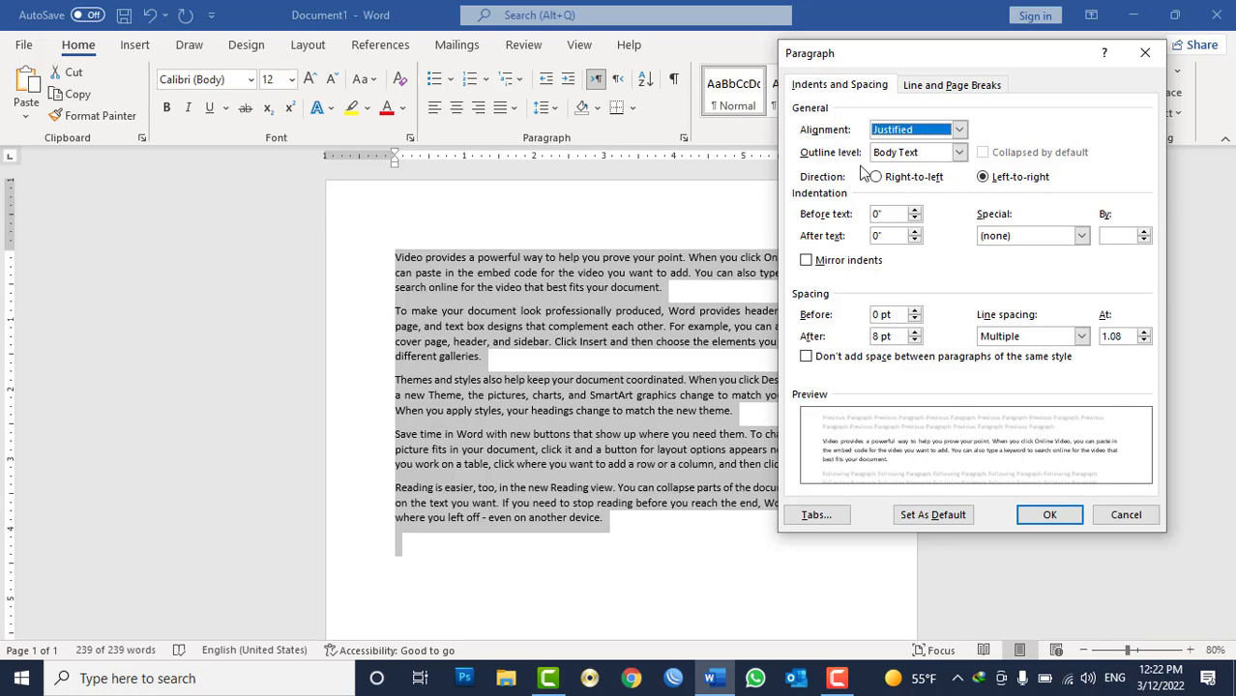
pyautogui.click(1126, 515)
pyautogui.click(615, 327)
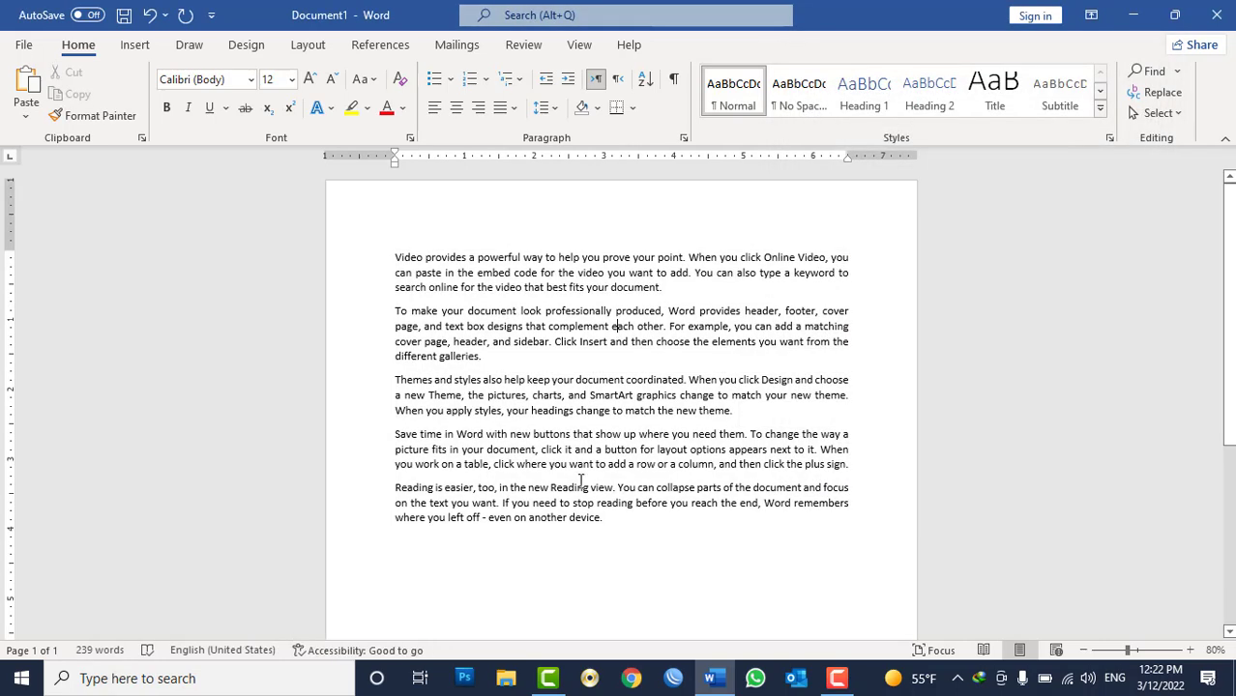
# Delete all the text and generate three sample paragraphs with =rand(3).
pyautogui.hotkey('ctrl', 'a')
pyautogui.press('Delete')
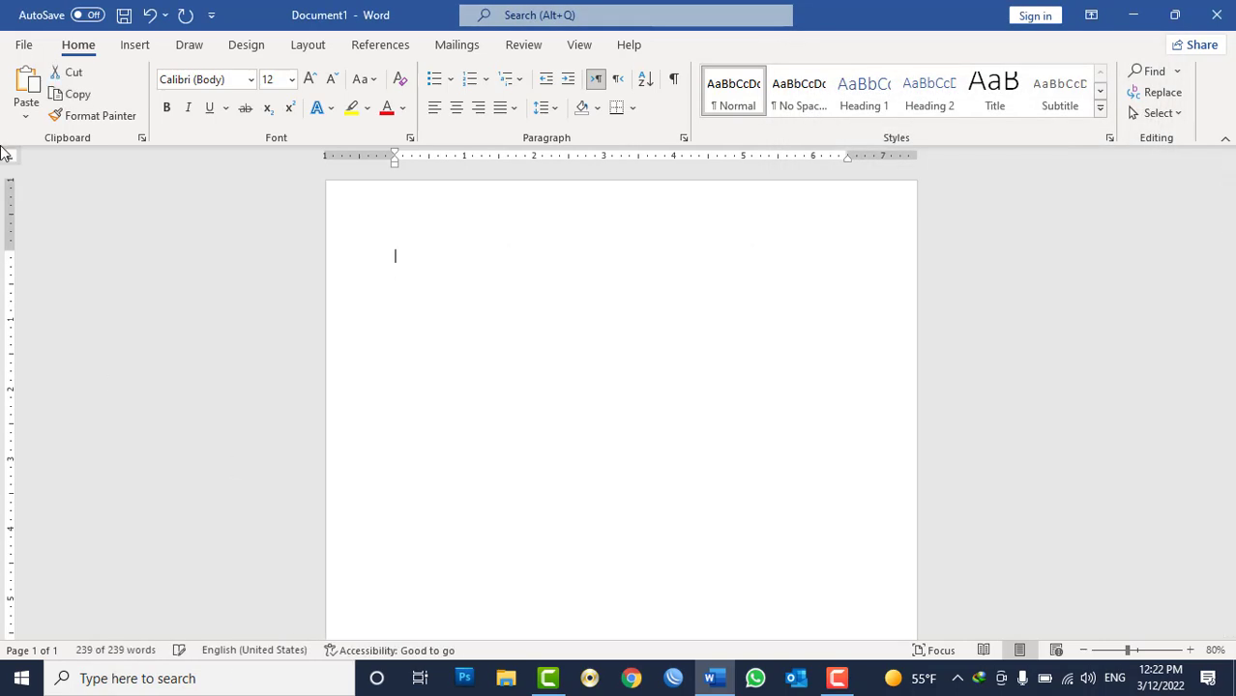
pyautogui.write('=rand(3')
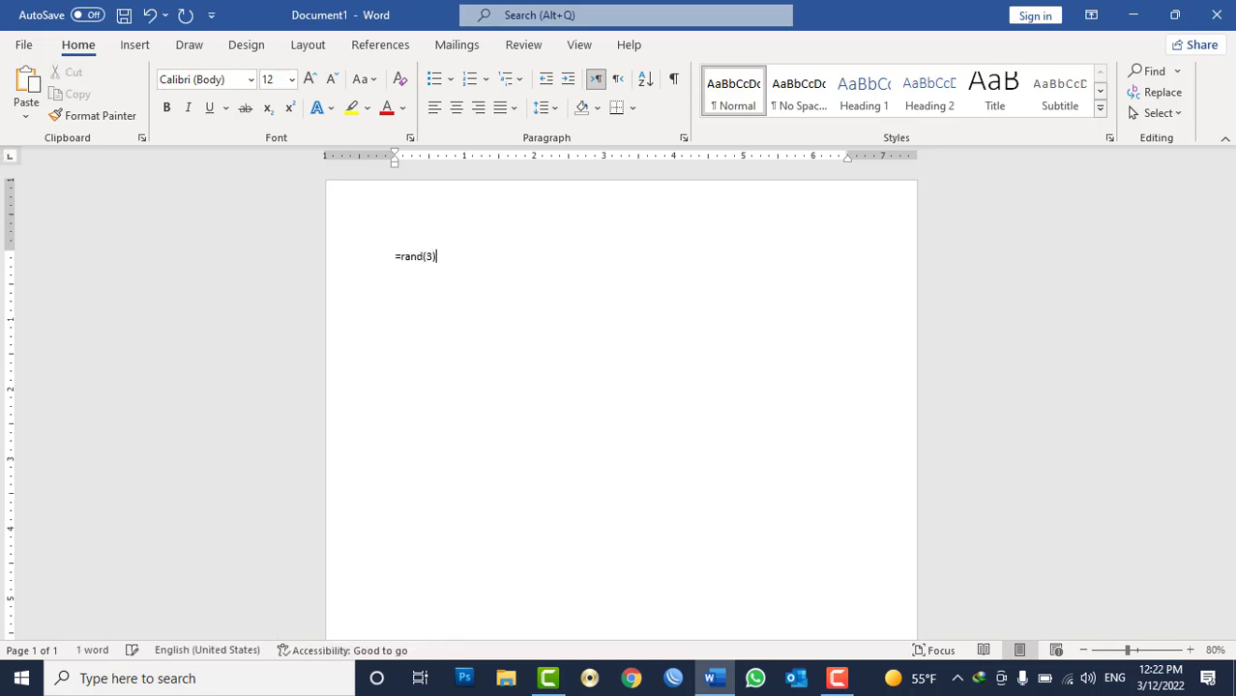
pyautogui.write(')')
pyautogui.press('Return')
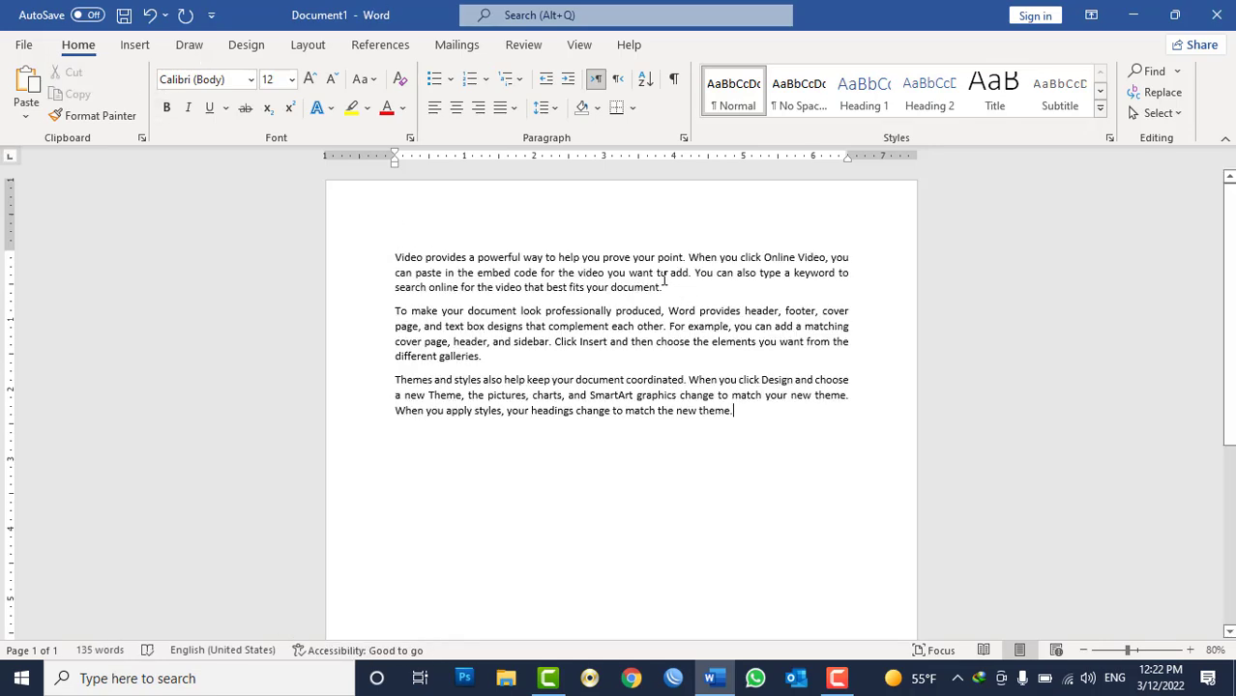
# Apply the Heading 1 style to the first paragraph and Heading 2 to the second.
pyautogui.doubleClick(657, 395)
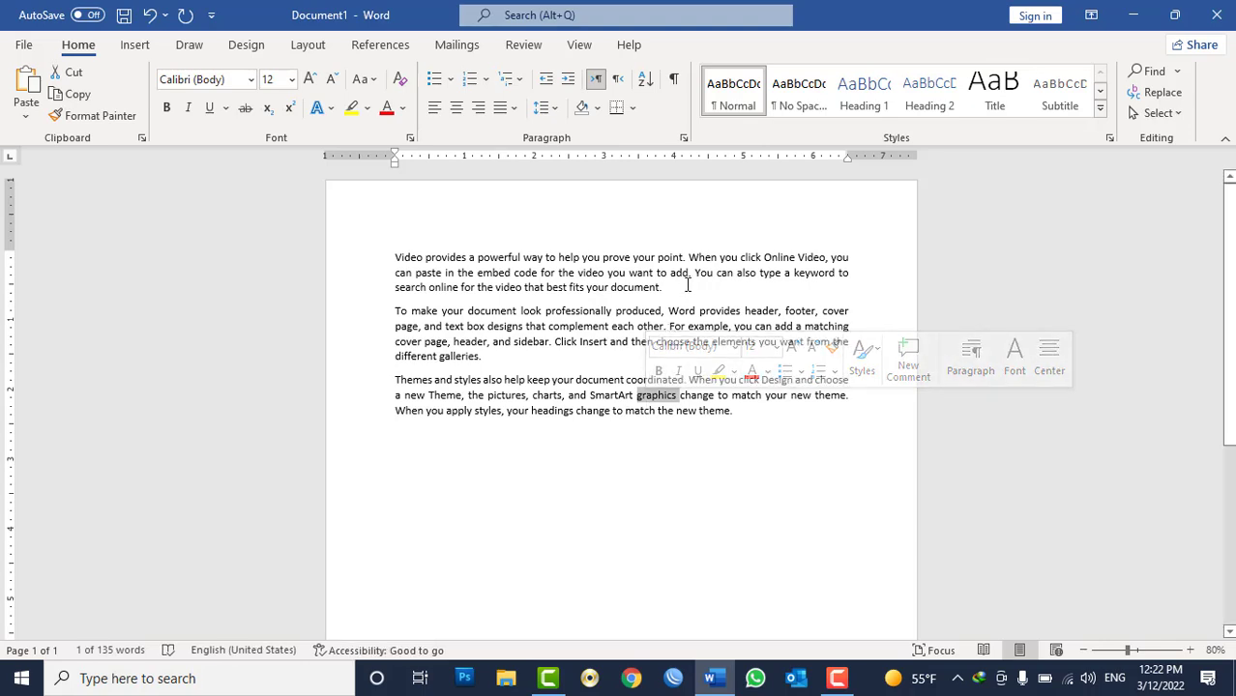
pyautogui.moveTo(683, 286); pyautogui.dragTo(373, 256)
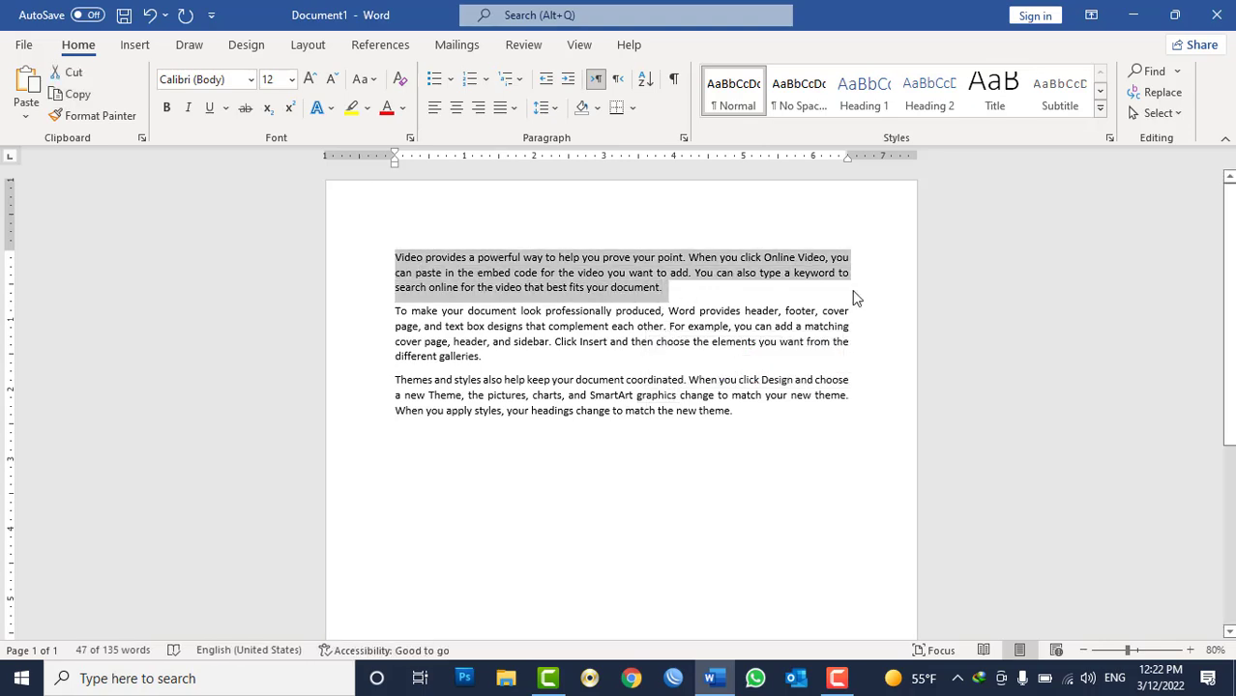
pyautogui.click(863, 92)
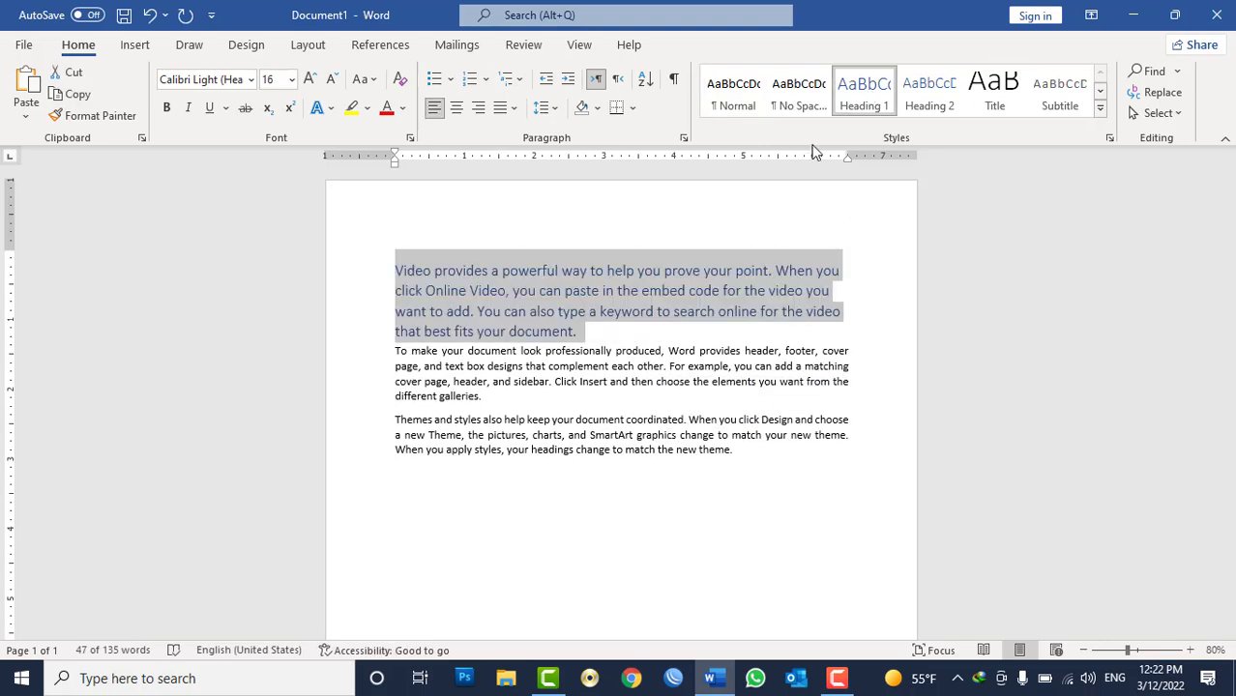
pyautogui.tripleClick(622, 381)
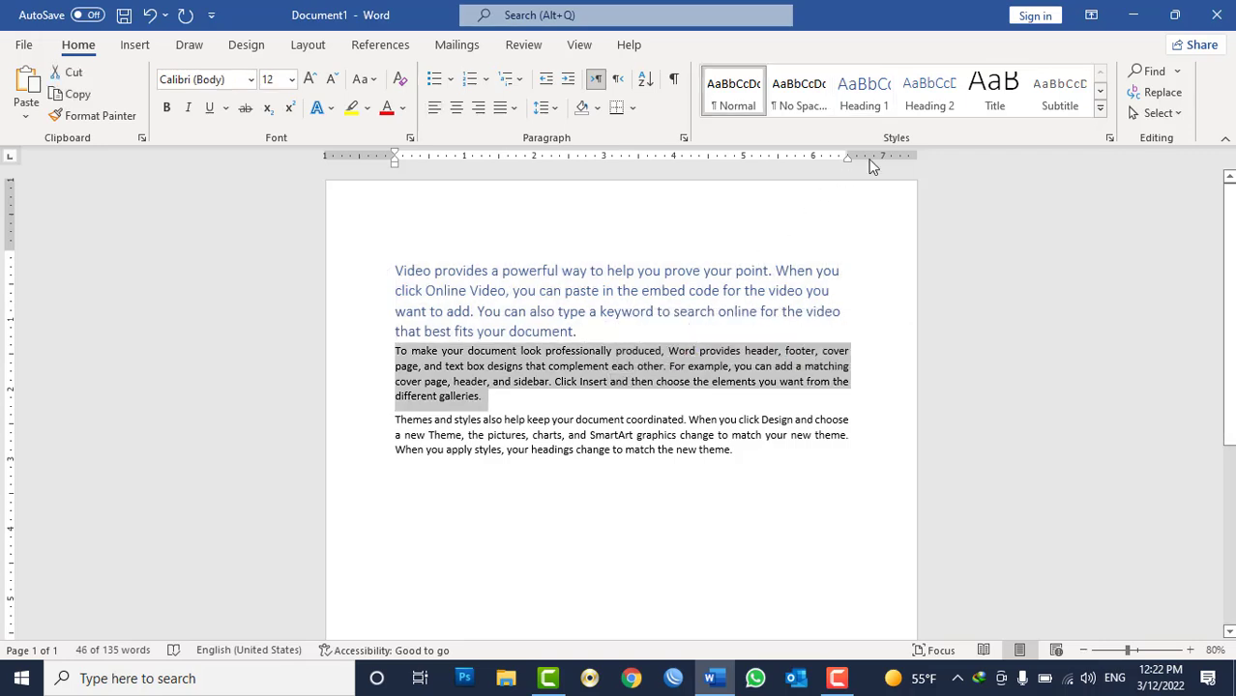
pyautogui.click(919, 96)
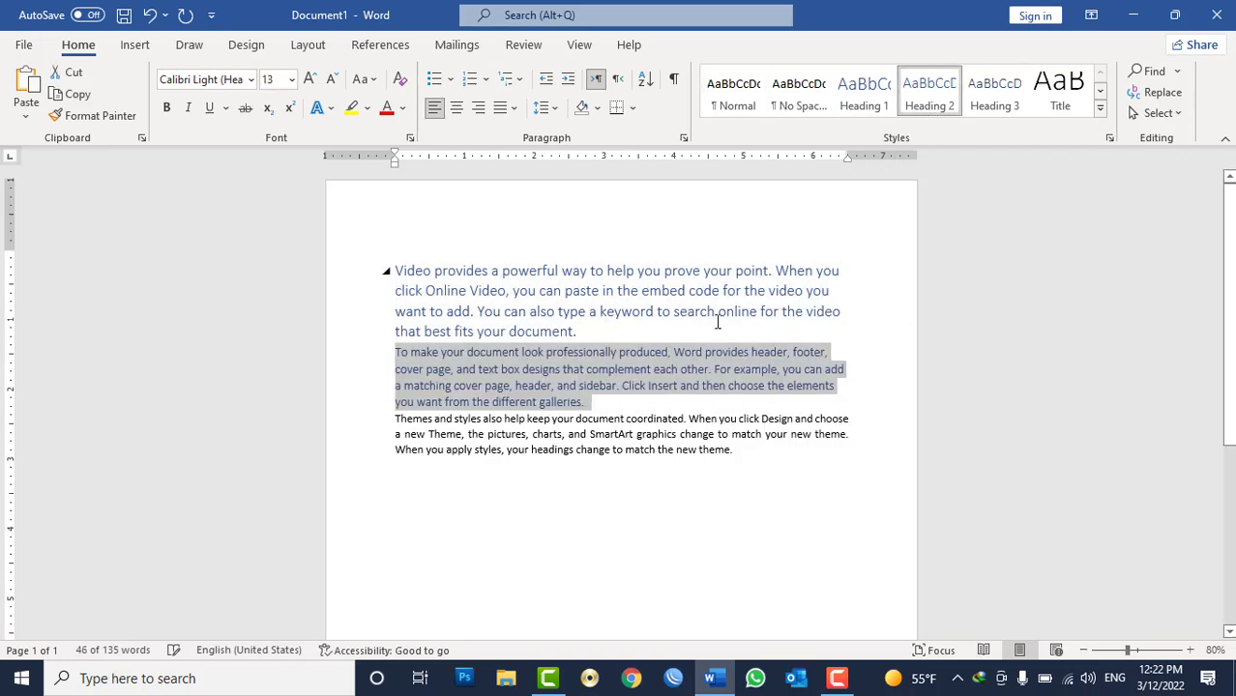
# Apply the Heading 3 style to the third paragraph.
pyautogui.tripleClick(663, 438)
pyautogui.click(994, 92)
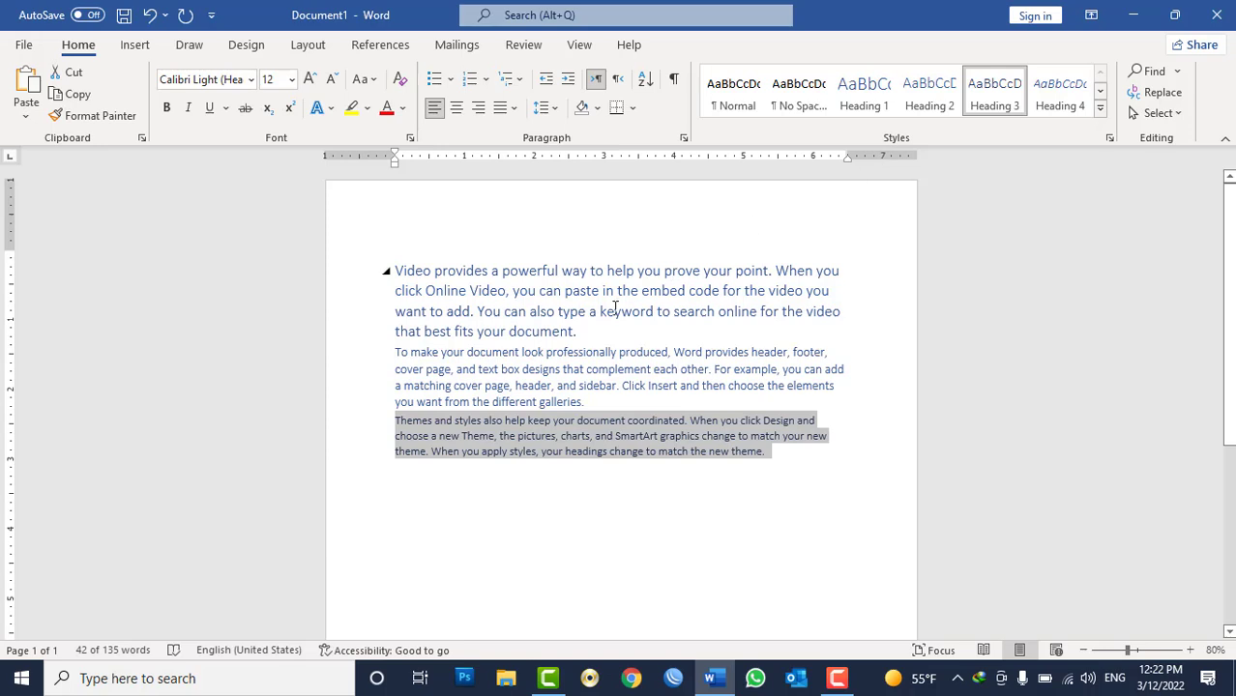
pyautogui.click(525, 287)
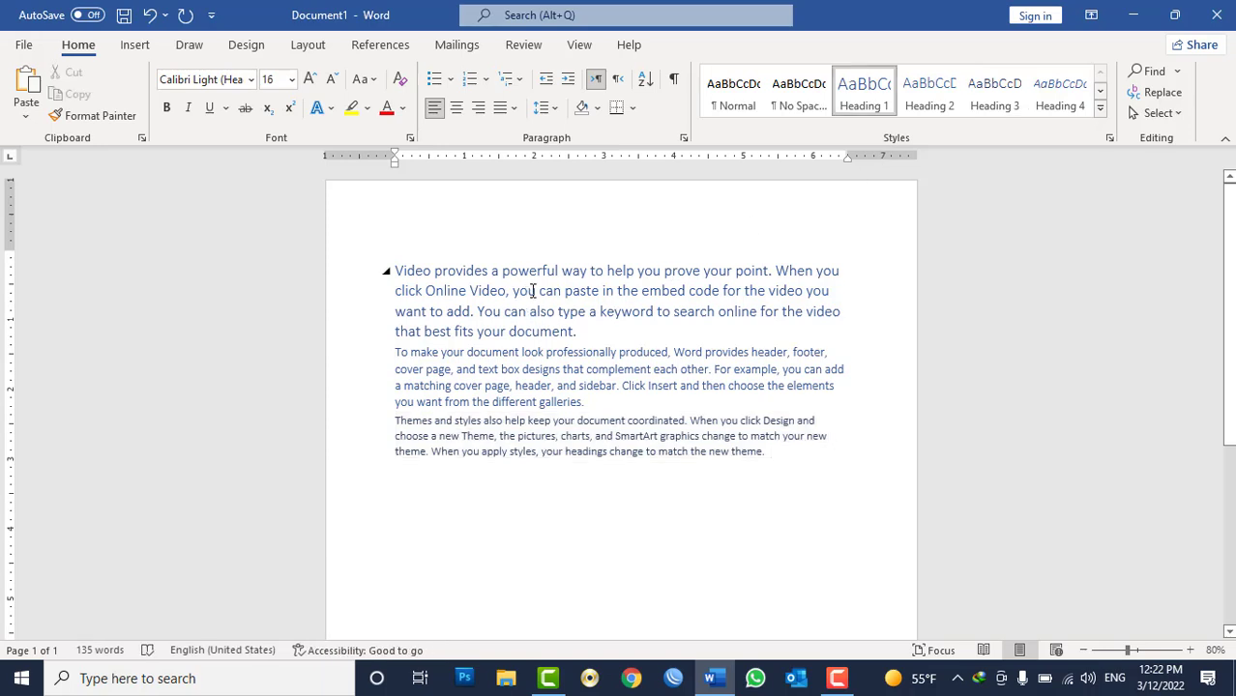
# Add one more sample paragraph after the third paragraph with =rand(1).
pyautogui.click(827, 462)
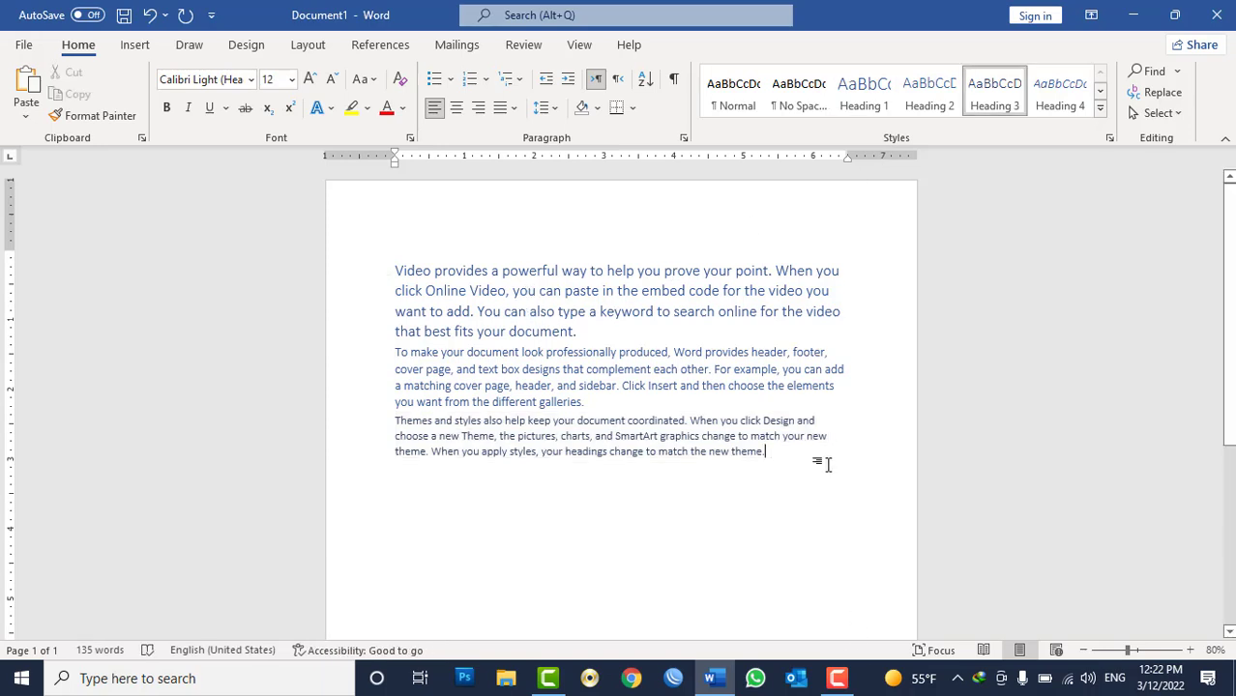
pyautogui.press('Return')
pyautogui.write('=rand(1)')
pyautogui.press('Return')
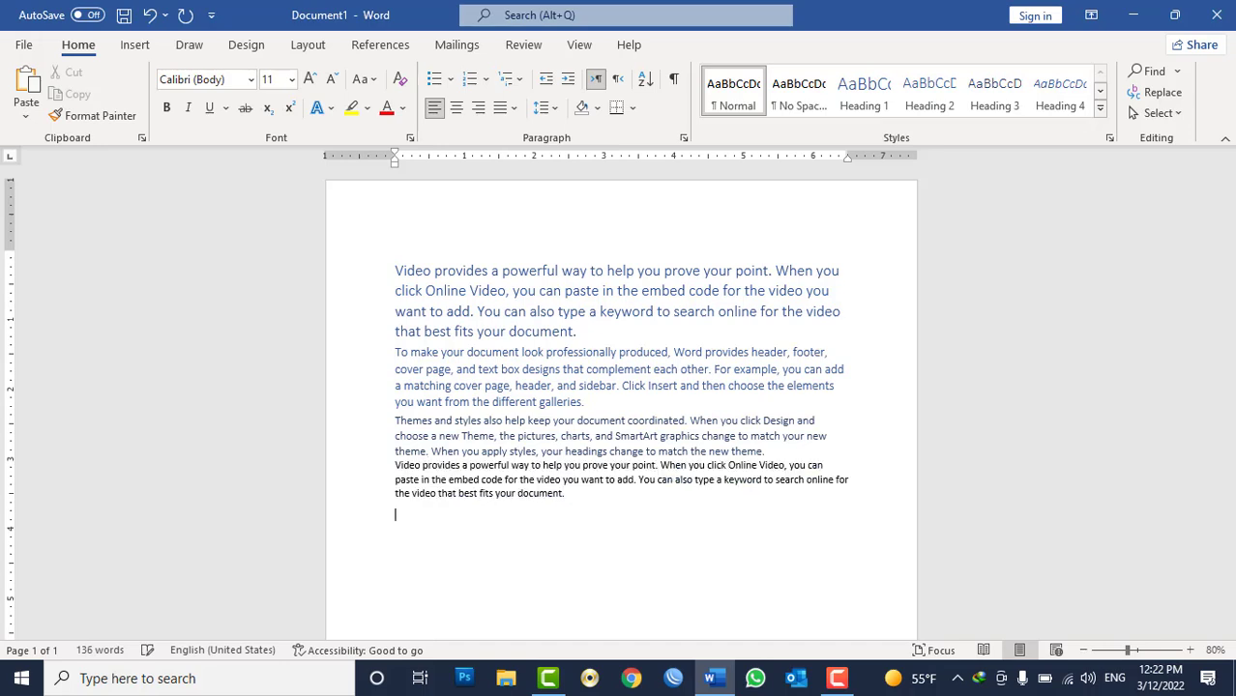
# Inspect each paragraph's style and its outline level in the Paragraph dialog.
pyautogui.tripleClick(561, 467)
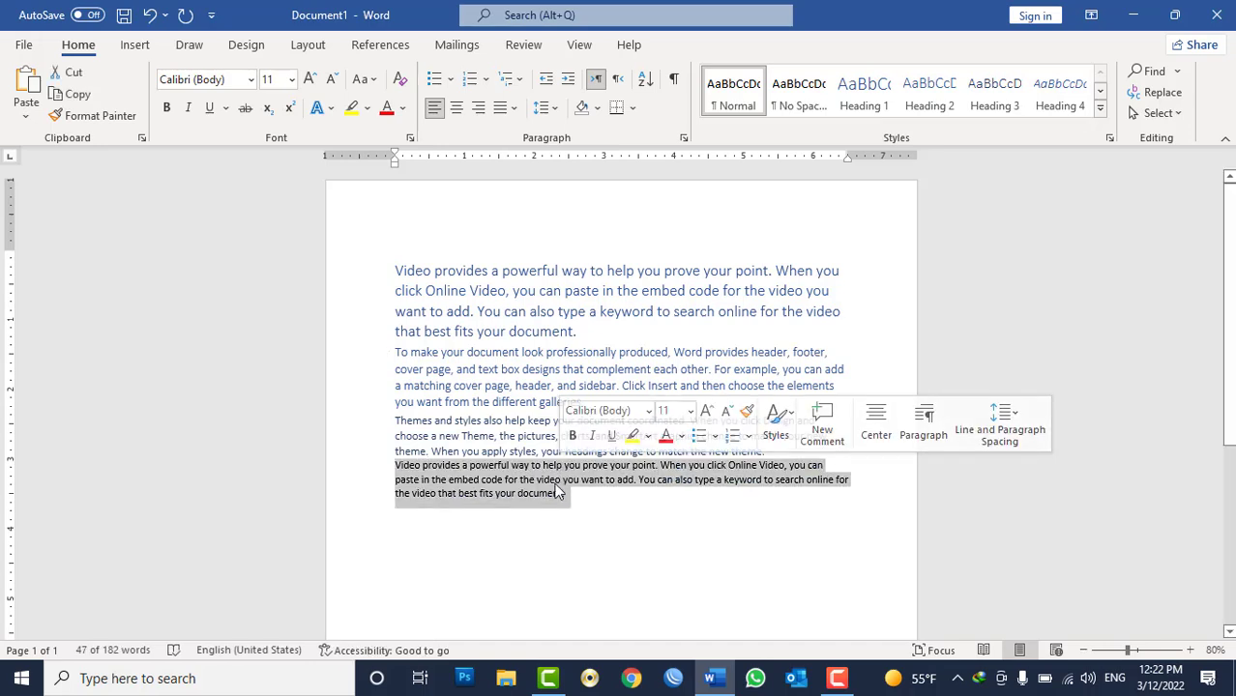
pyautogui.doubleClick(507, 436)
pyautogui.doubleClick(496, 385)
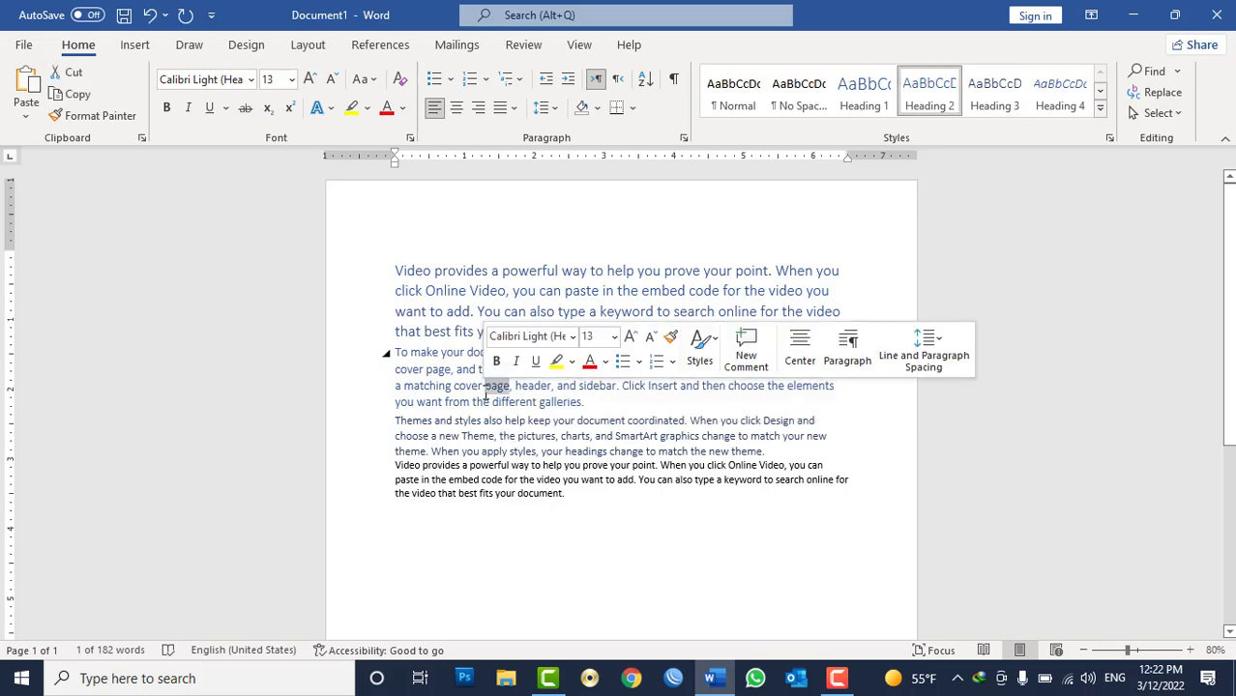
pyautogui.doubleClick(440, 292)
pyautogui.click(446, 293)
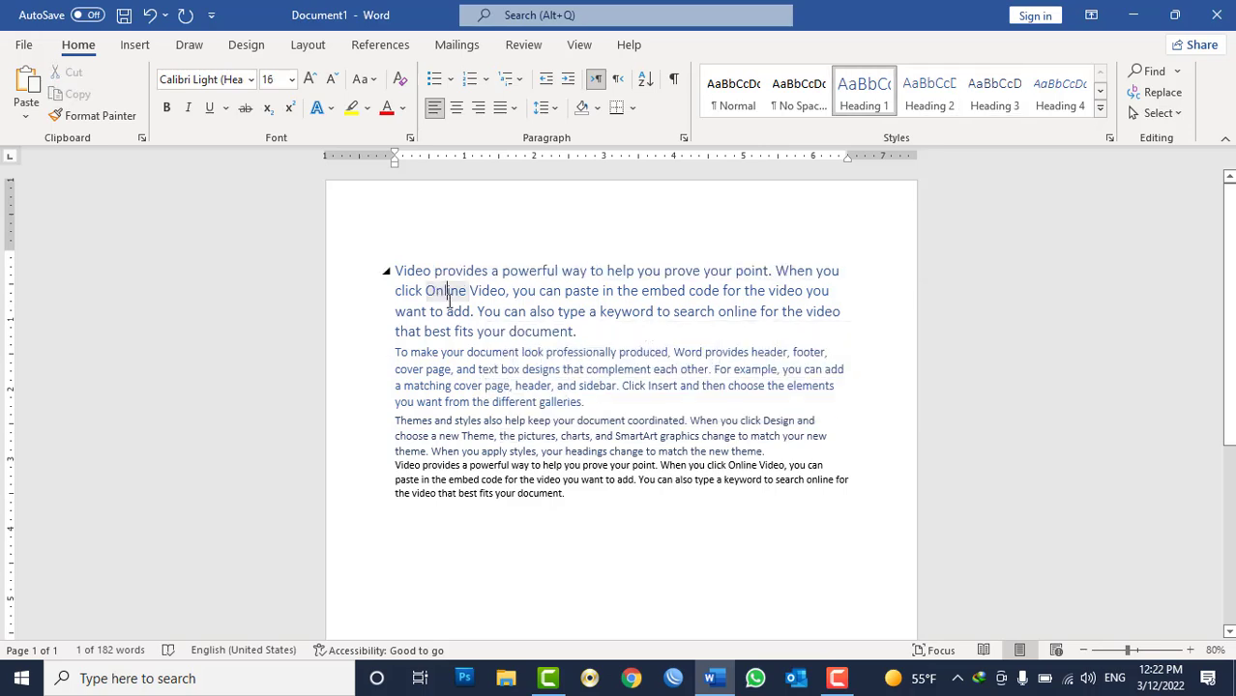
pyautogui.click(682, 138)
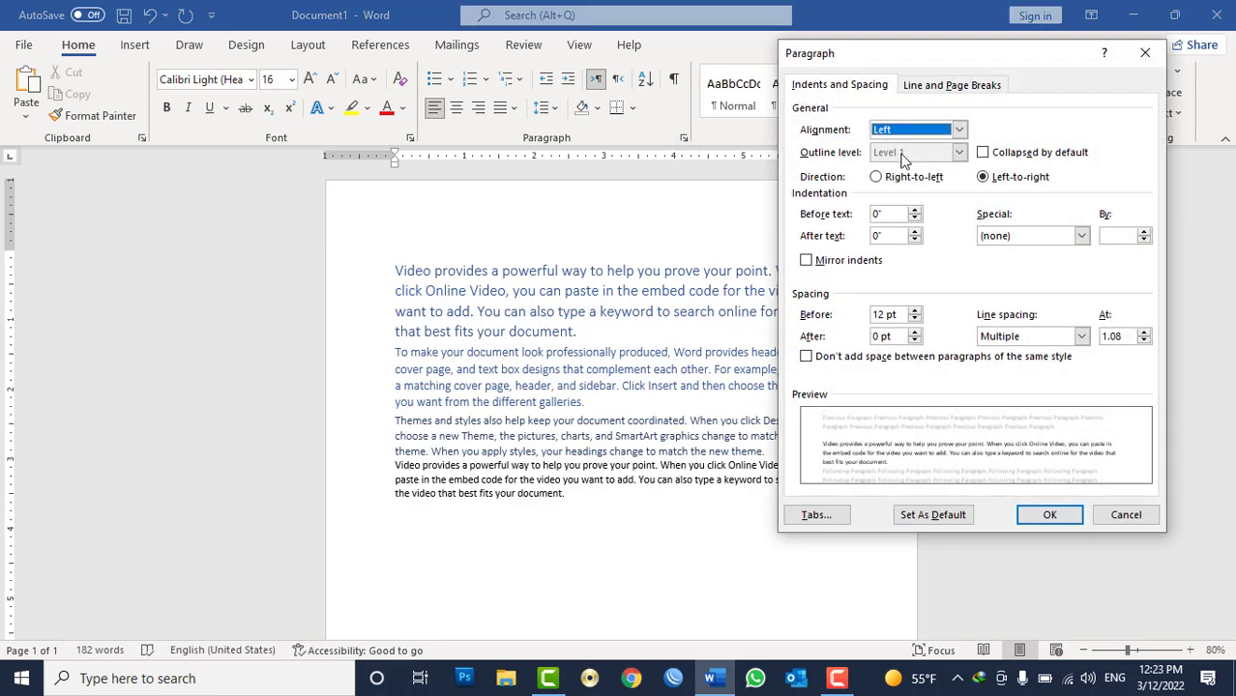
pyautogui.press('Escape')
pyautogui.click(552, 483)
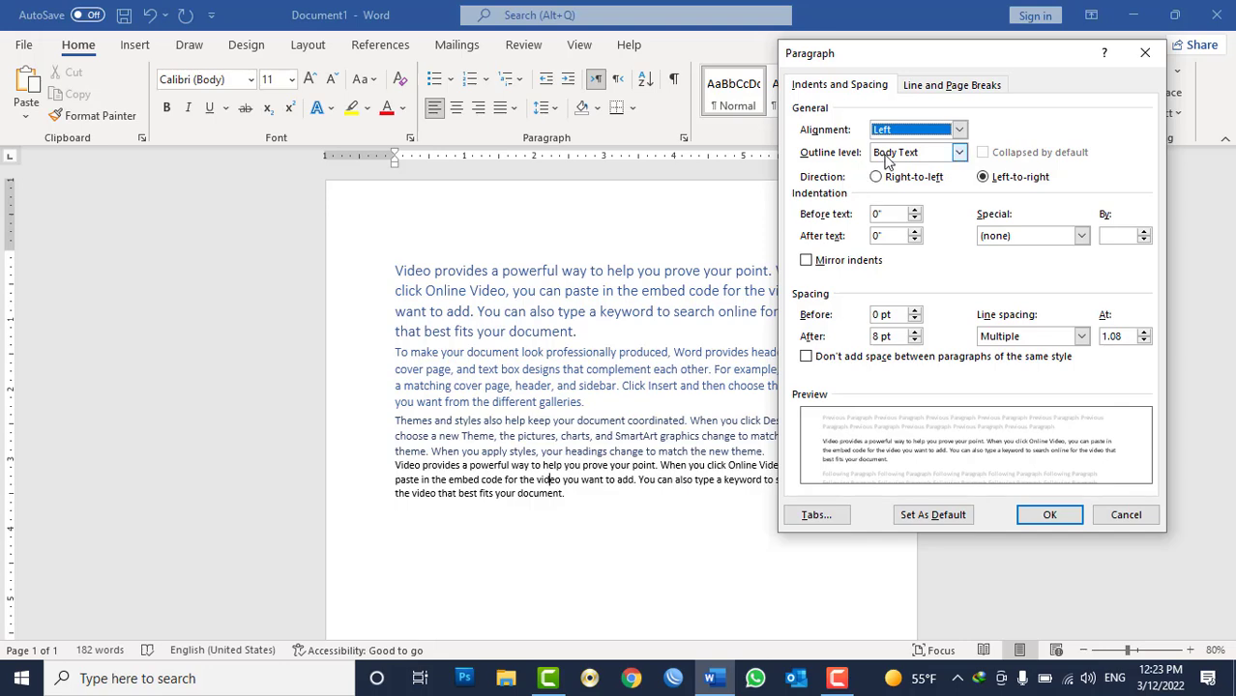
pyautogui.click(1050, 515)
pyautogui.doubleClick(574, 370)
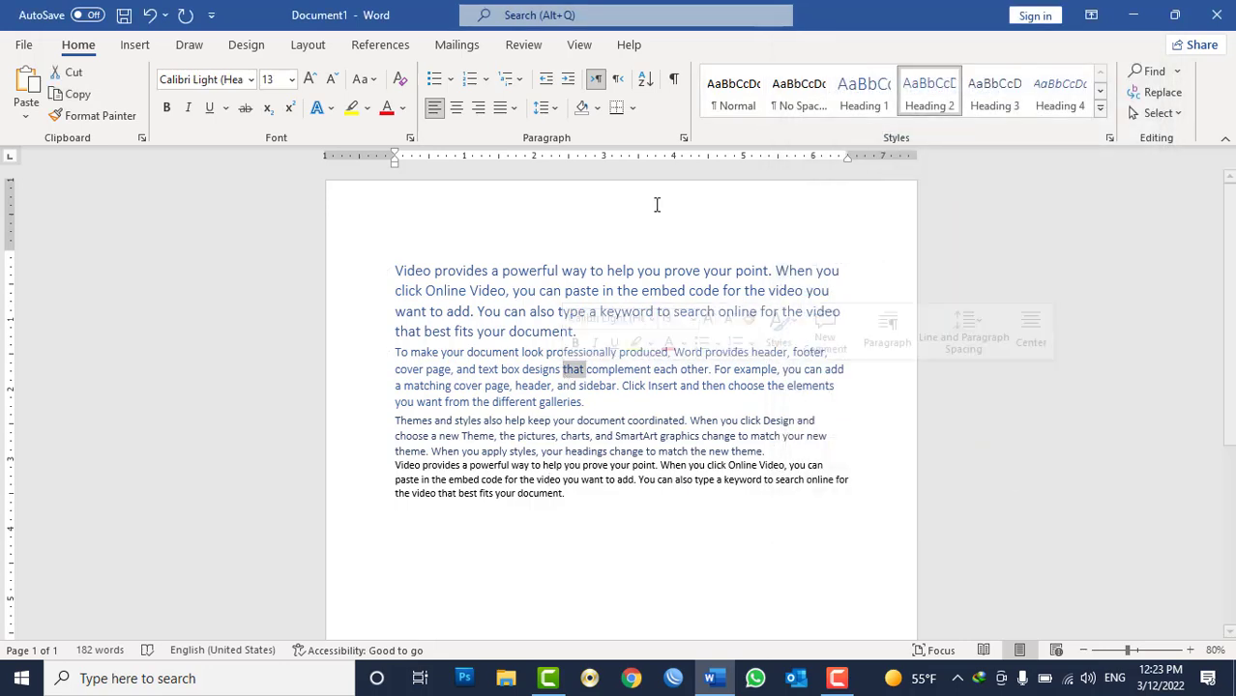
pyautogui.click(684, 138)
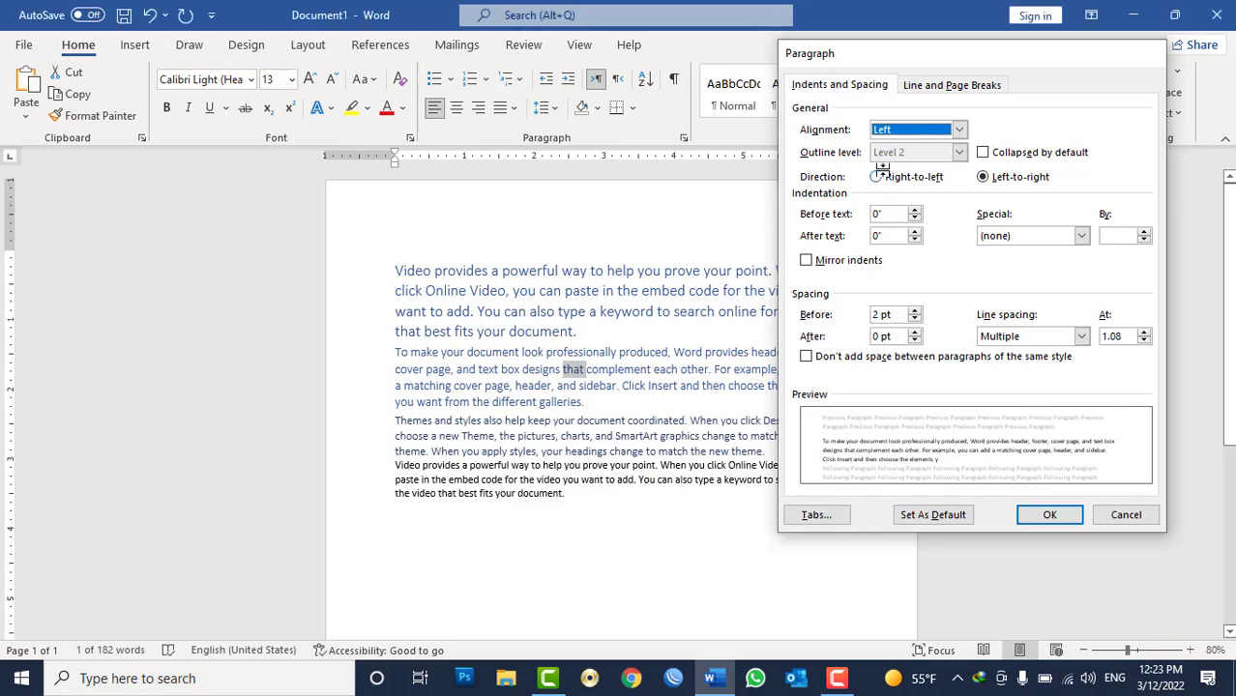
pyautogui.press('Escape')
# Apply the Normal style to all the text in the document.
pyautogui.hotkey('ctrl', 'a')
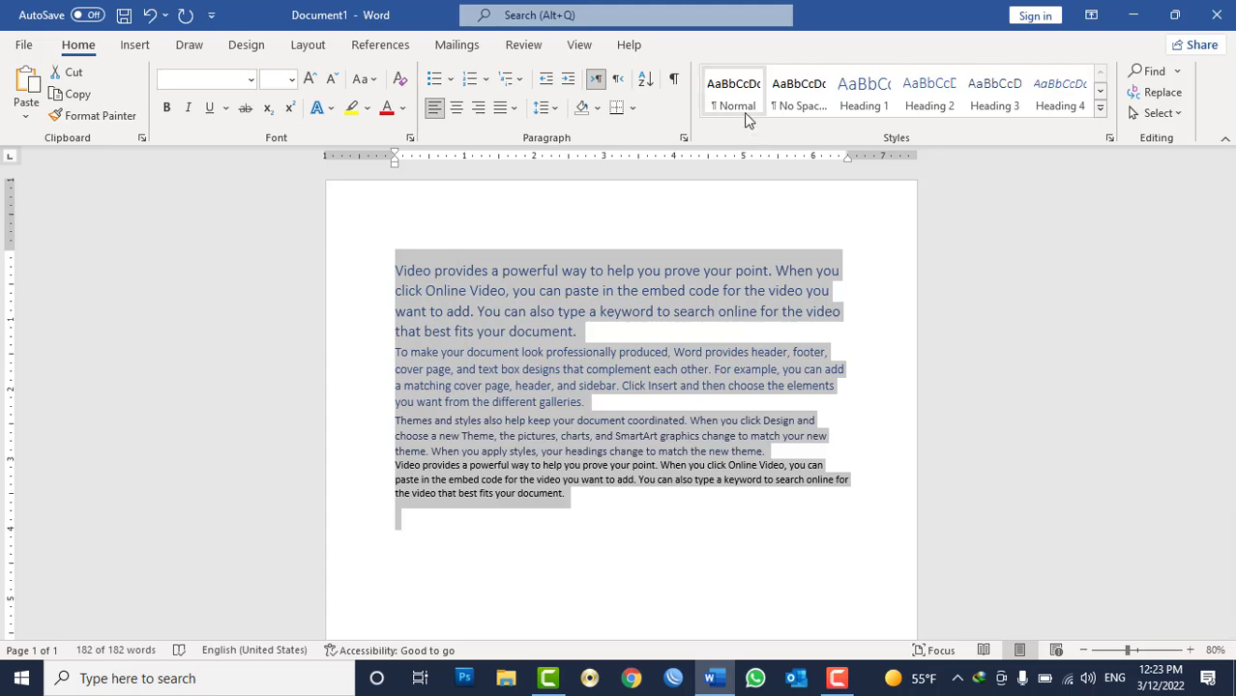
pyautogui.click(746, 114)
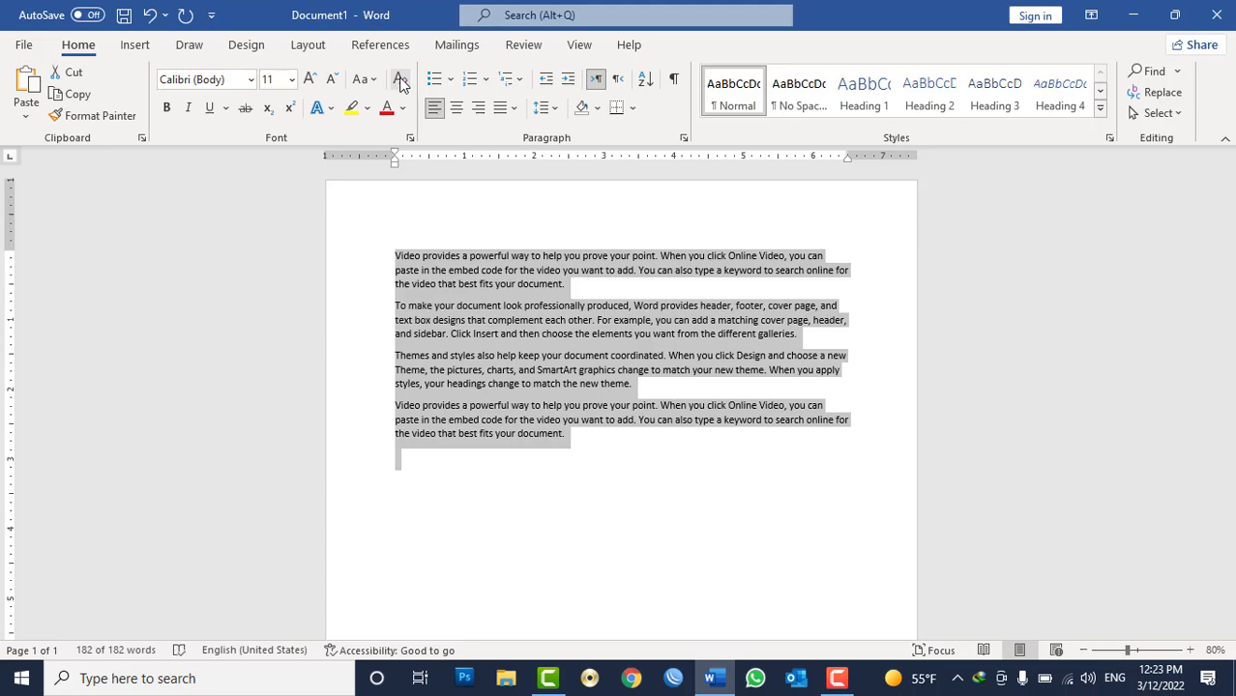
pyautogui.keyDown('ctrl'); pyautogui.scroll(2, 696, 288); pyautogui.keyUp('ctrl')
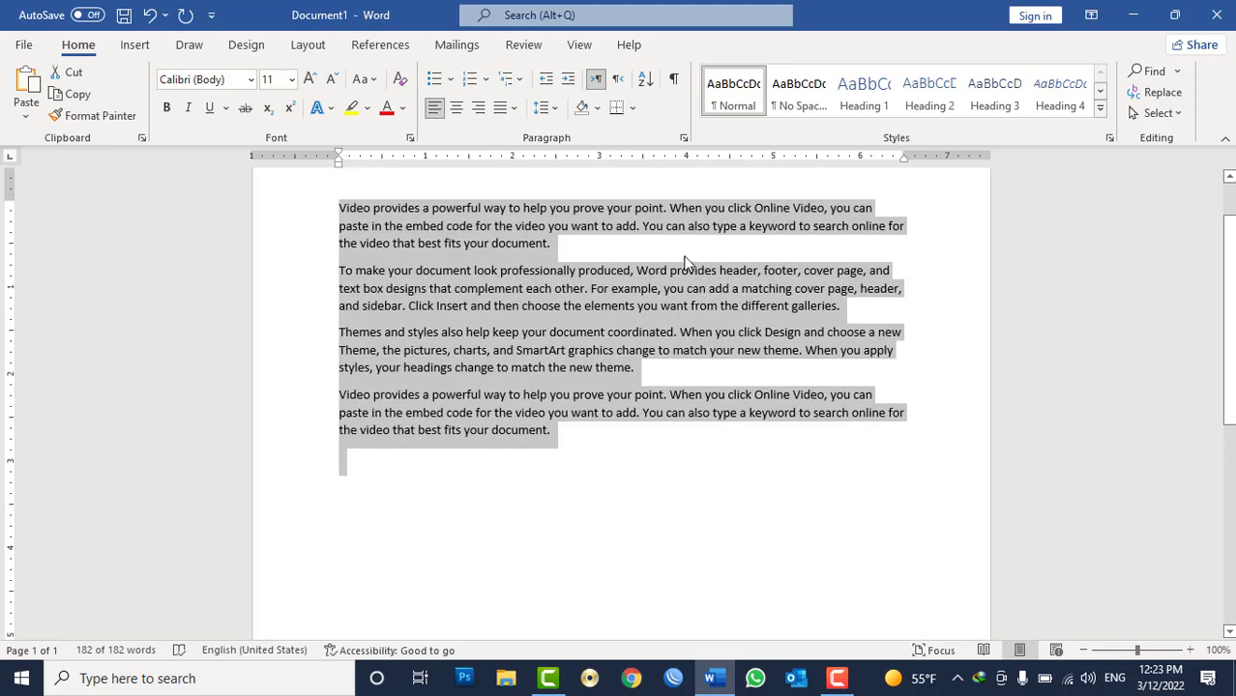
# Try the Right-to-left direction for all paragraphs in the Paragraph dialog, switch back to Left-to-right and cancel.
pyautogui.click(682, 138)
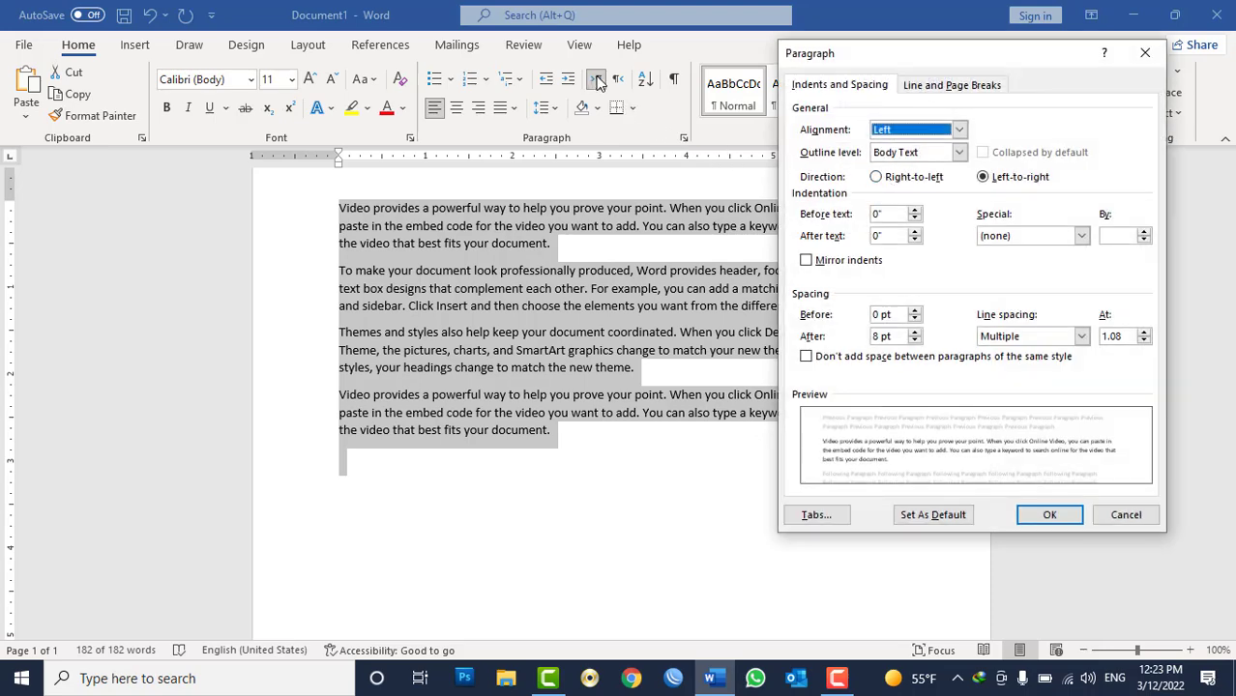
pyautogui.click(885, 182)
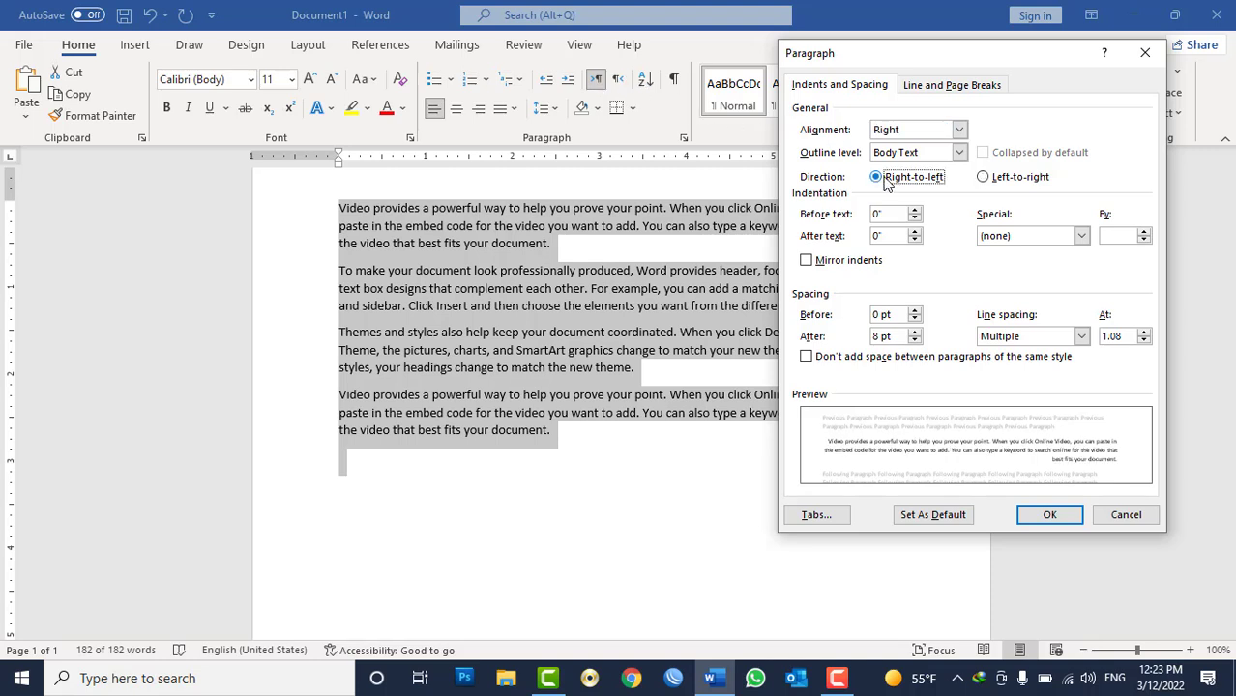
pyautogui.click(985, 179)
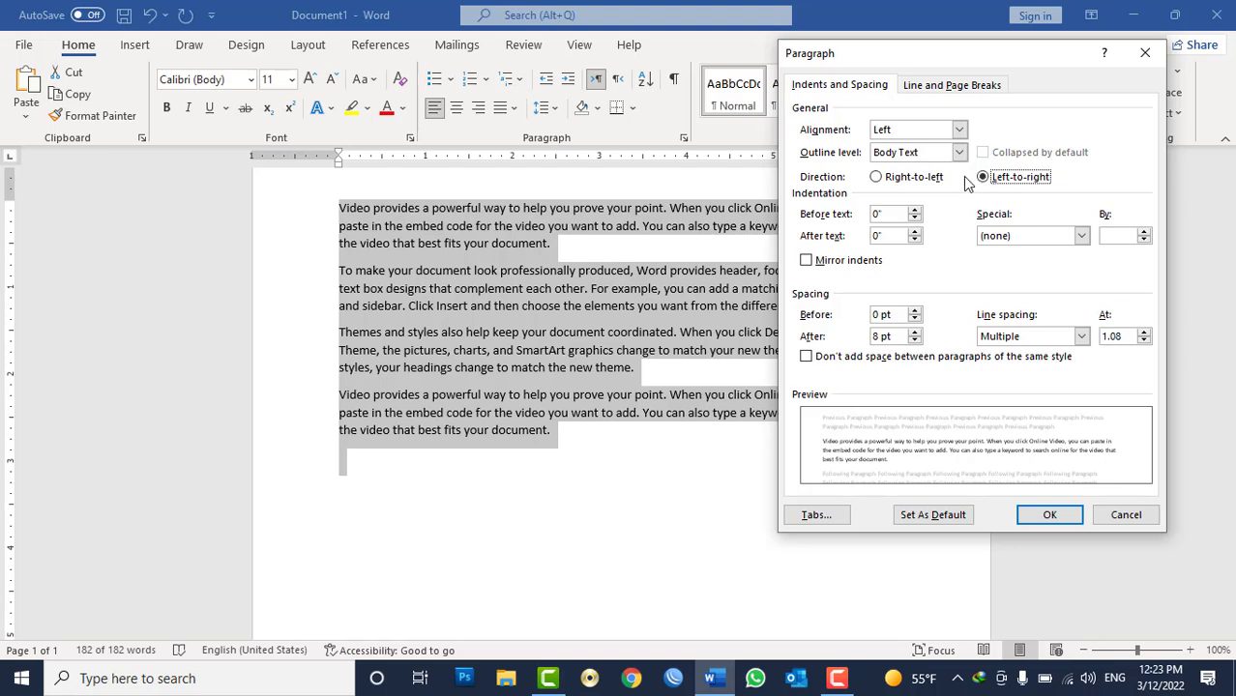
pyautogui.click(1124, 518)
# Delete the empty paragraph at the end of the document.
pyautogui.click(398, 452)
pyautogui.press('BackSpace')
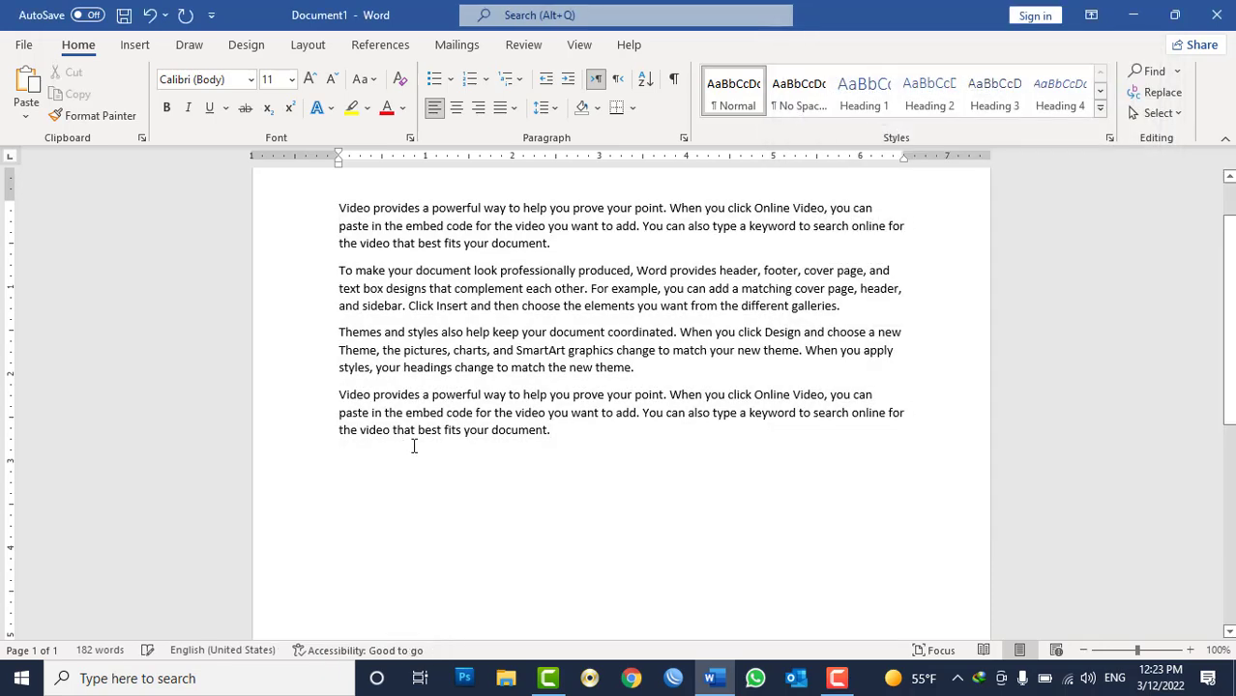
# Apply a 0.4-inch before-text indent to all paragraphs through the Paragraph dialog, then undo it.
pyautogui.hotkey('ctrl', 'a')
pyautogui.scroll(1, 501, 197)
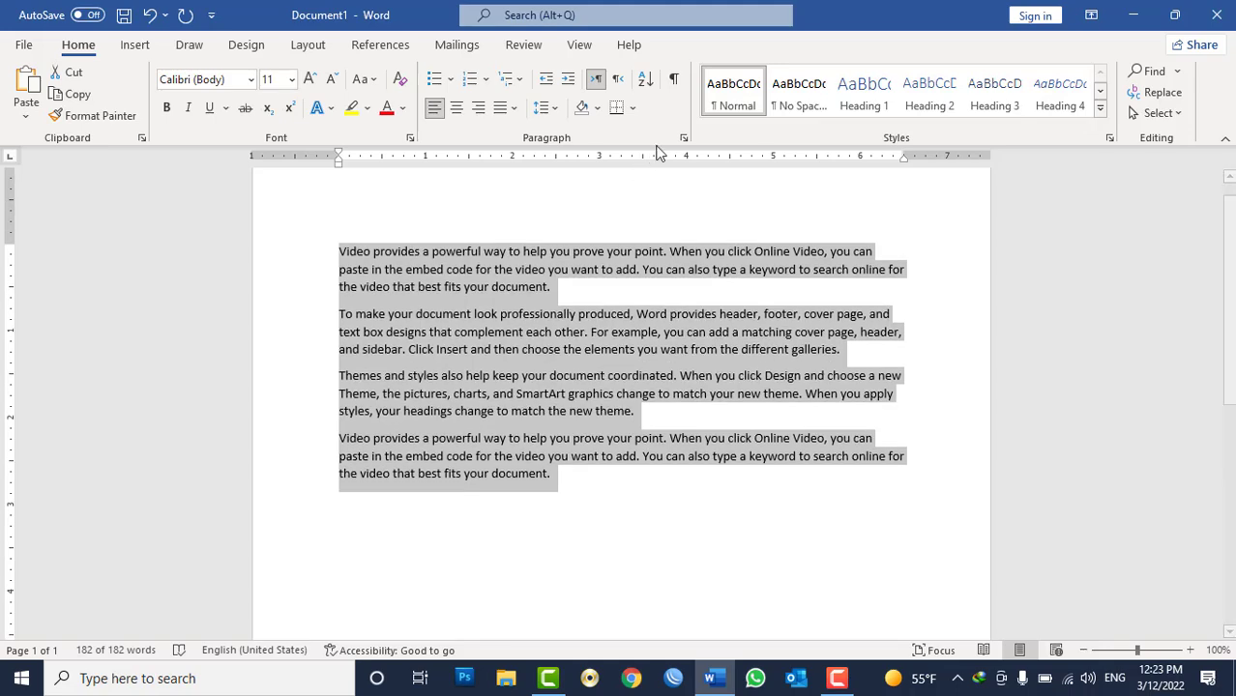
pyautogui.click(683, 137)
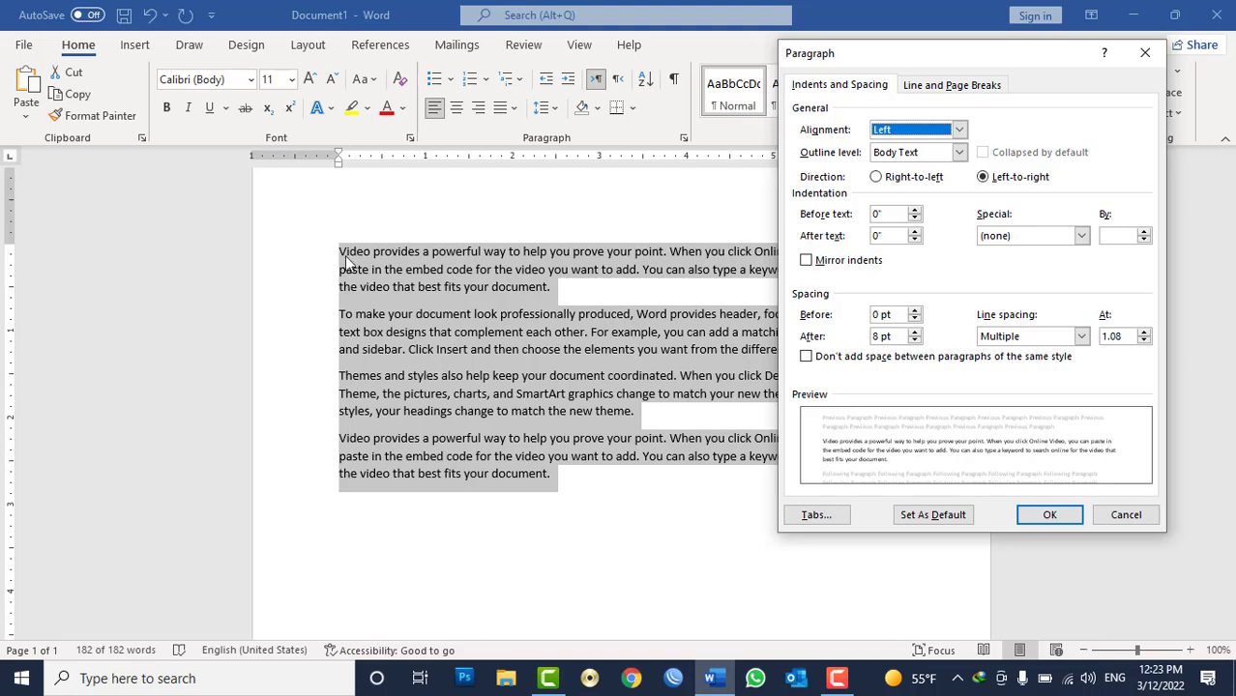
pyautogui.click(916, 209)
pyautogui.click(915, 210)
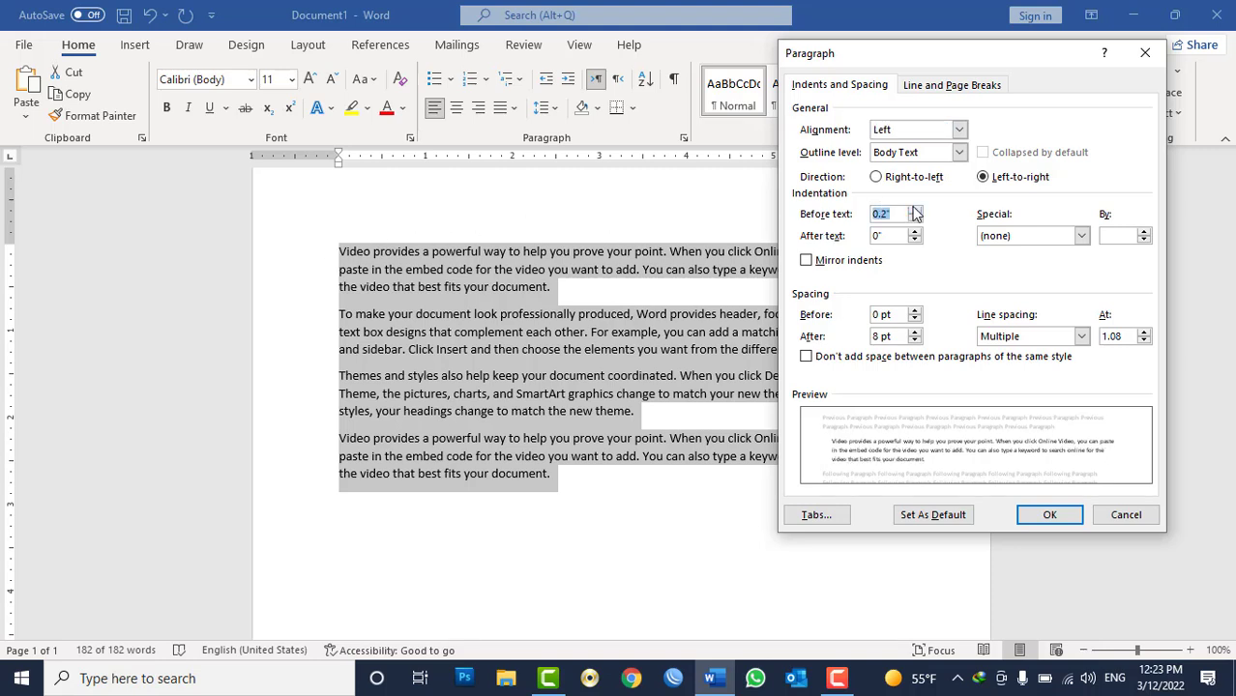
pyautogui.click(916, 210)
pyautogui.click(916, 210)
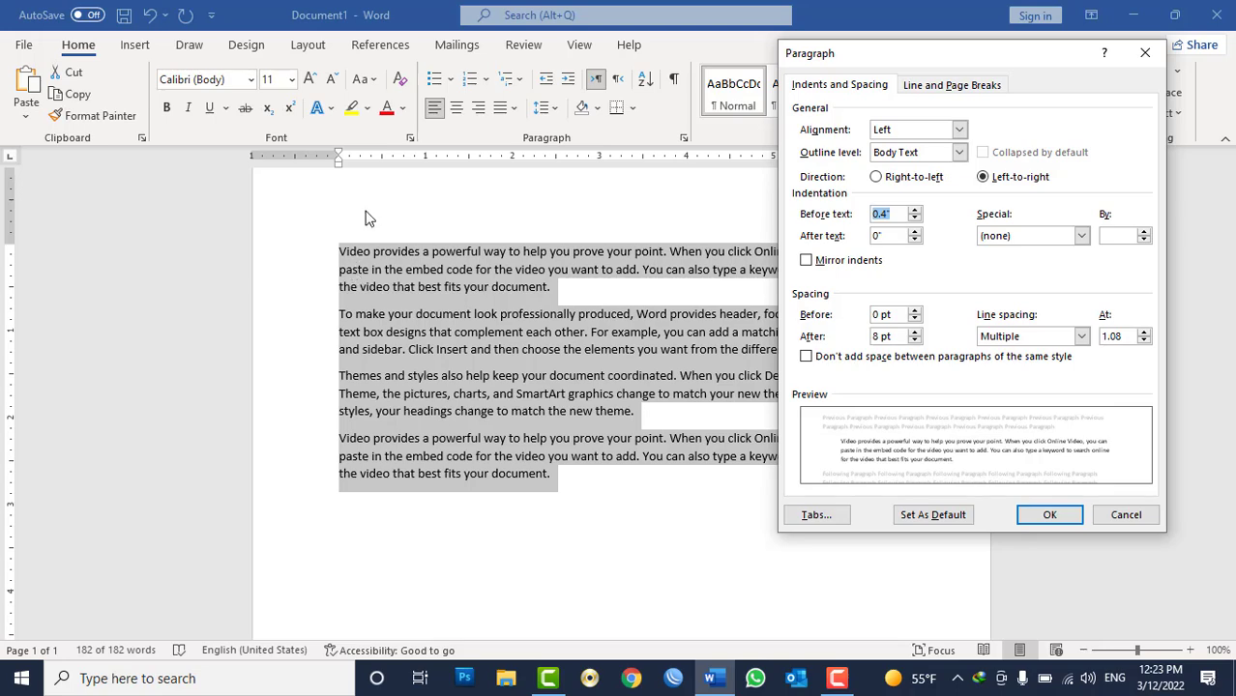
pyautogui.click(1050, 515)
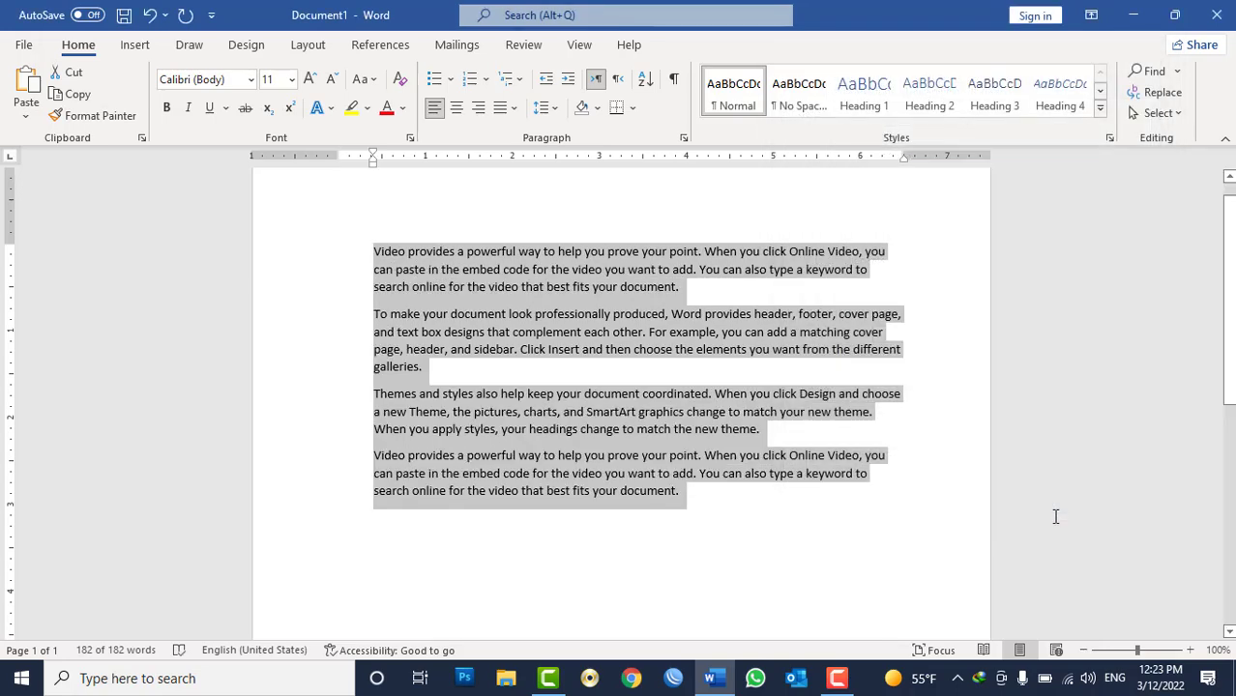
pyautogui.hotkey('ctrl', 'z')
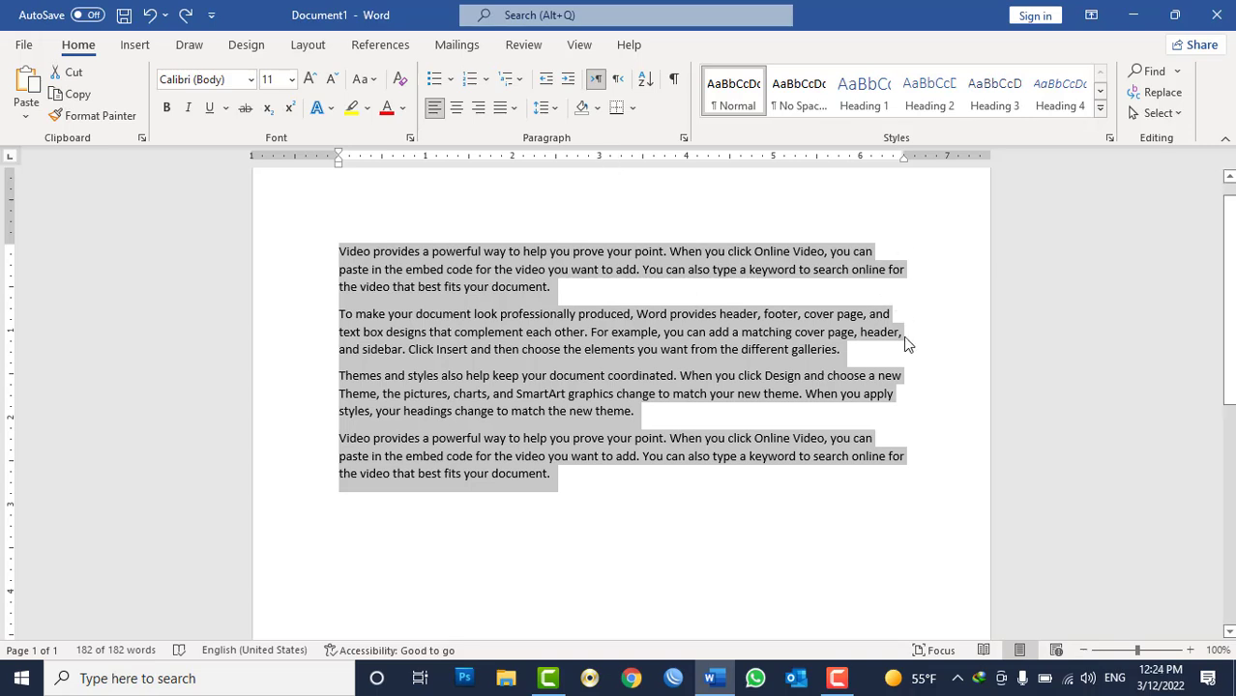
# Justify all the paragraphs.
pyautogui.click(512, 108)
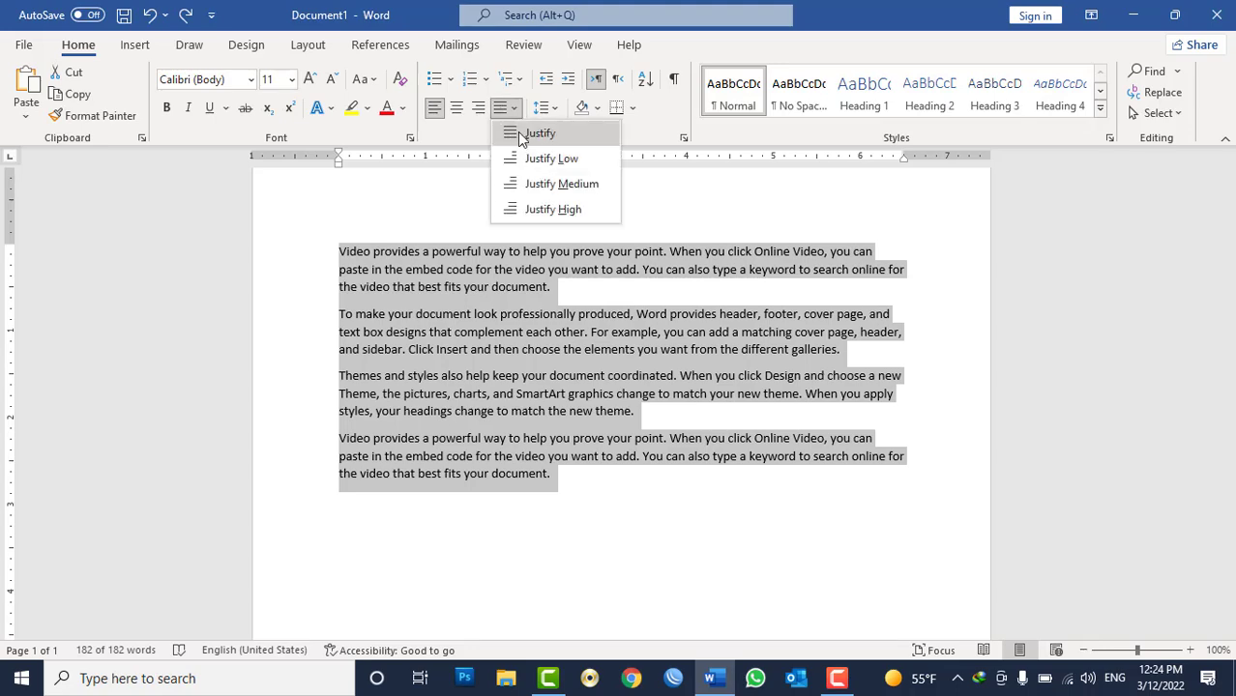
pyautogui.click(523, 134)
# Set a 0.2-inch after-text indent on all paragraphs in the Paragraph dialog.
pyautogui.click(683, 139)
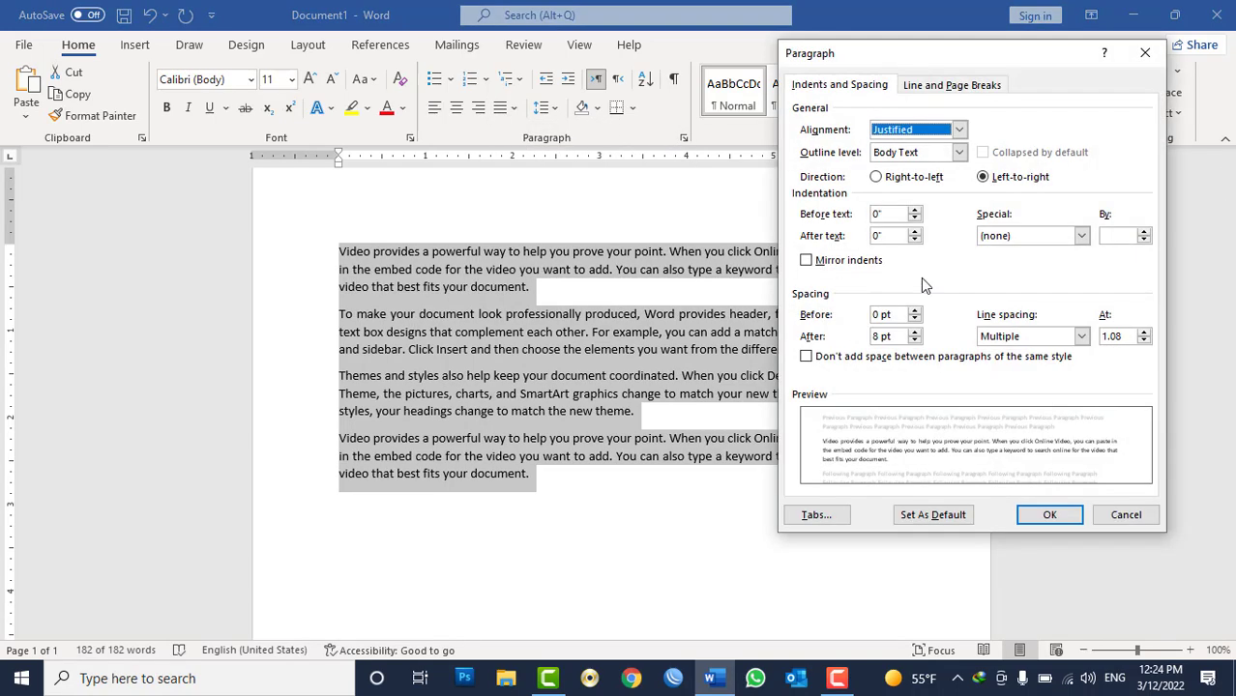
pyautogui.click(914, 231)
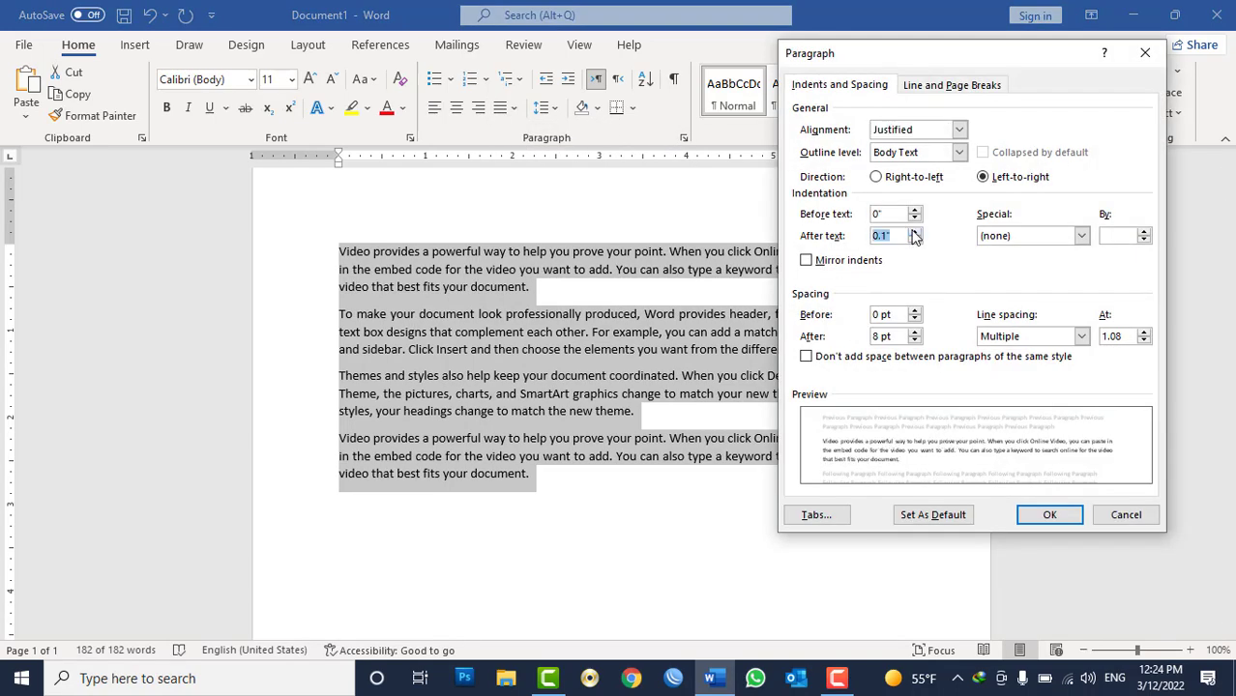
pyautogui.click(914, 231)
pyautogui.moveTo(878, 60); pyautogui.dragTo(385, 120)
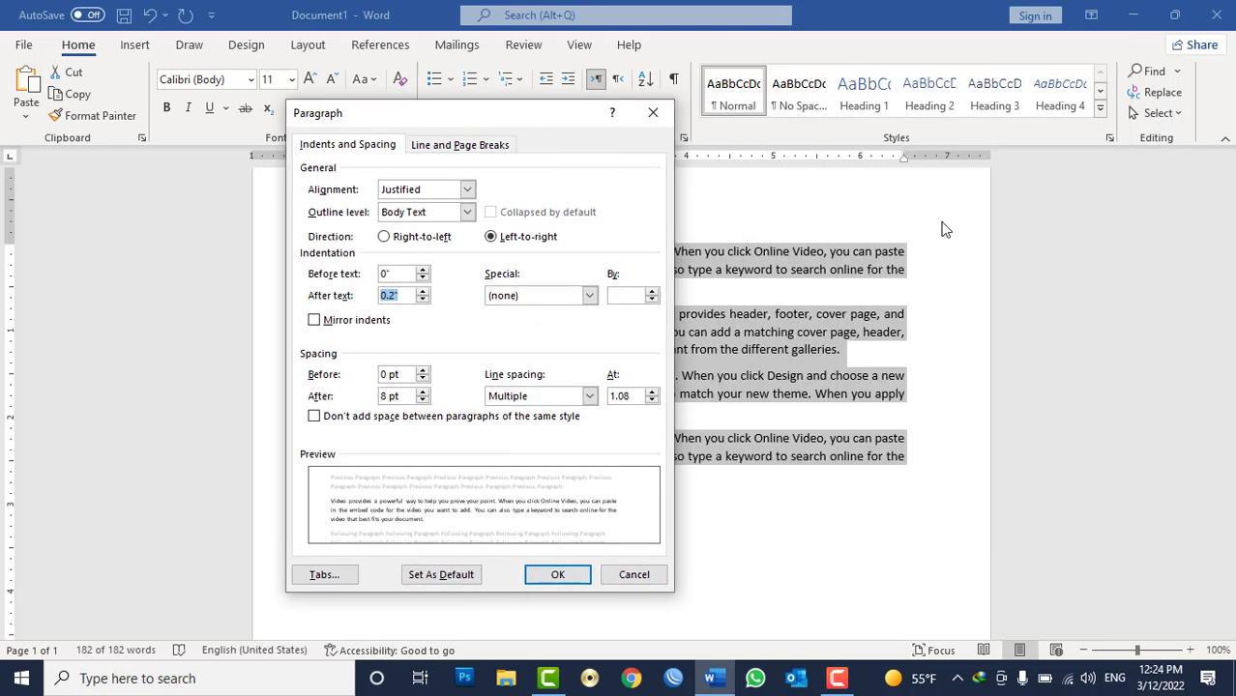
pyautogui.click(560, 575)
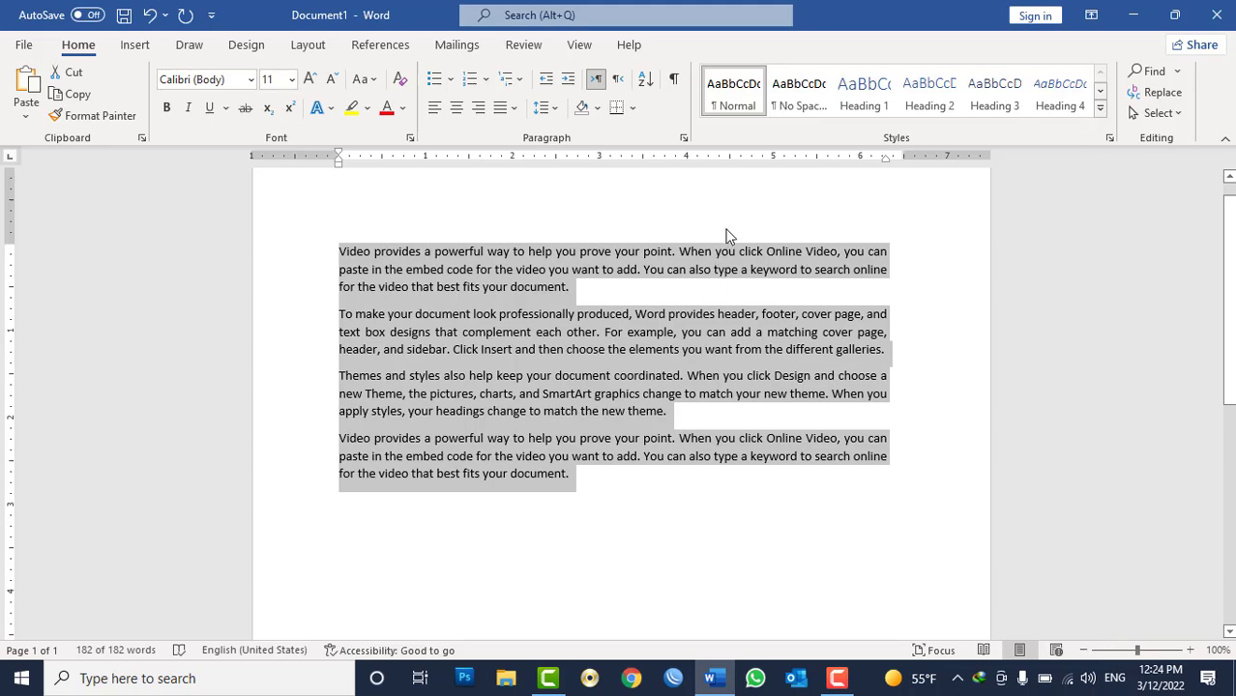
# Set the after-text indent back to 0 and add a 0.5-inch first-line indent to all paragraphs.
pyautogui.click(683, 138)
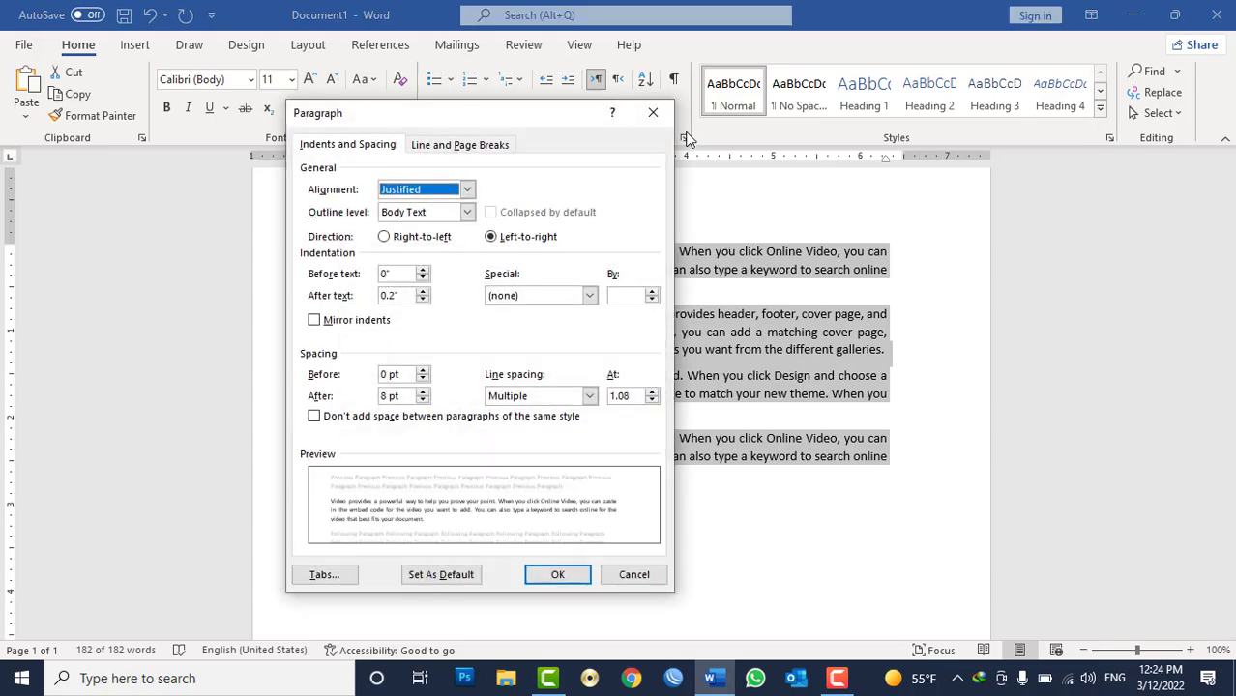
pyautogui.click(423, 299)
pyautogui.click(423, 299)
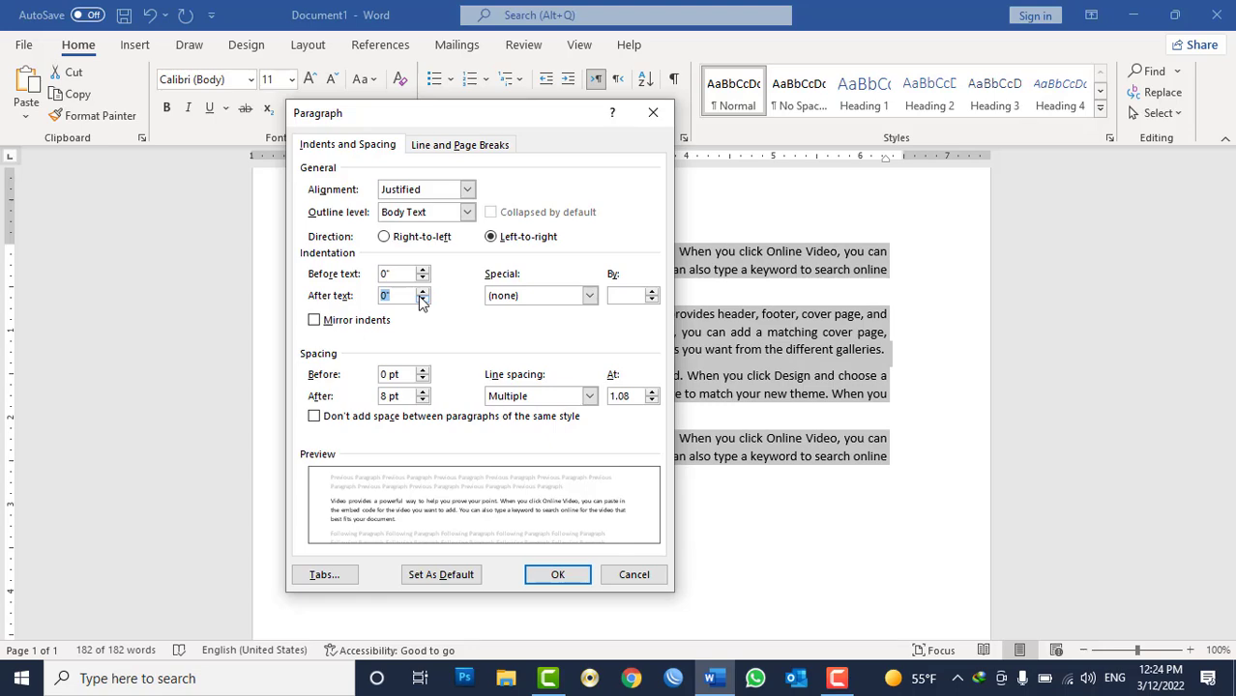
pyautogui.moveTo(572, 123); pyautogui.dragTo(1062, 93)
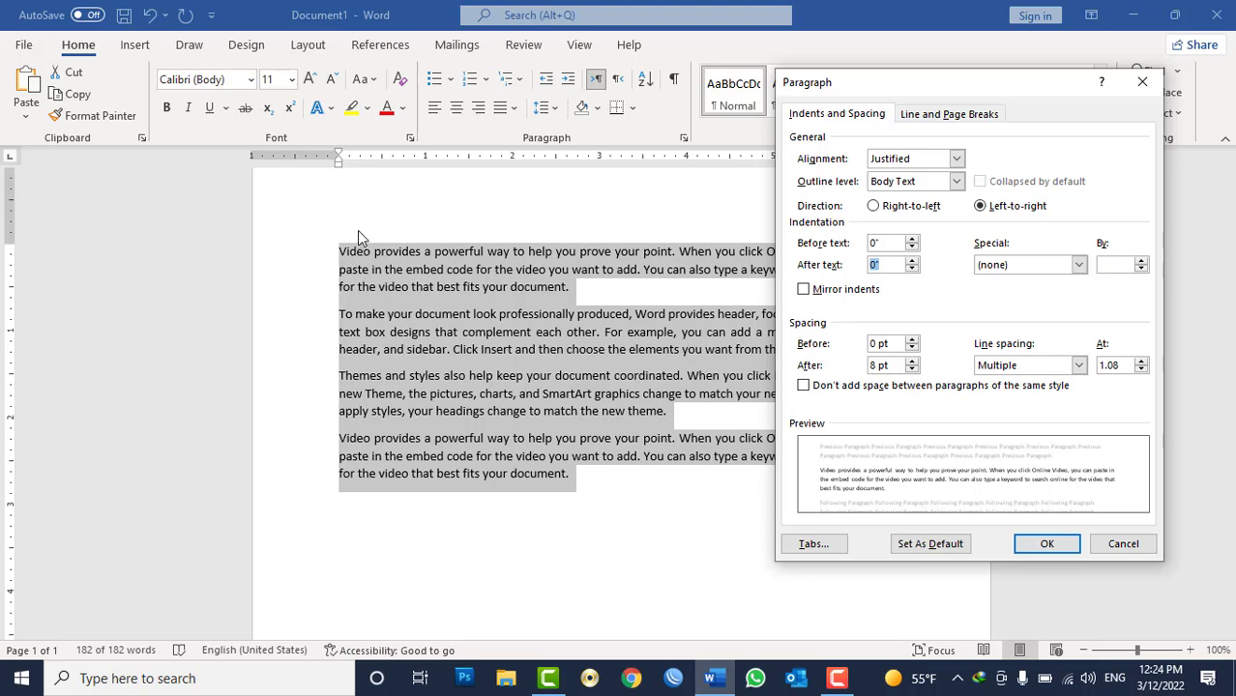
pyautogui.click(1078, 264)
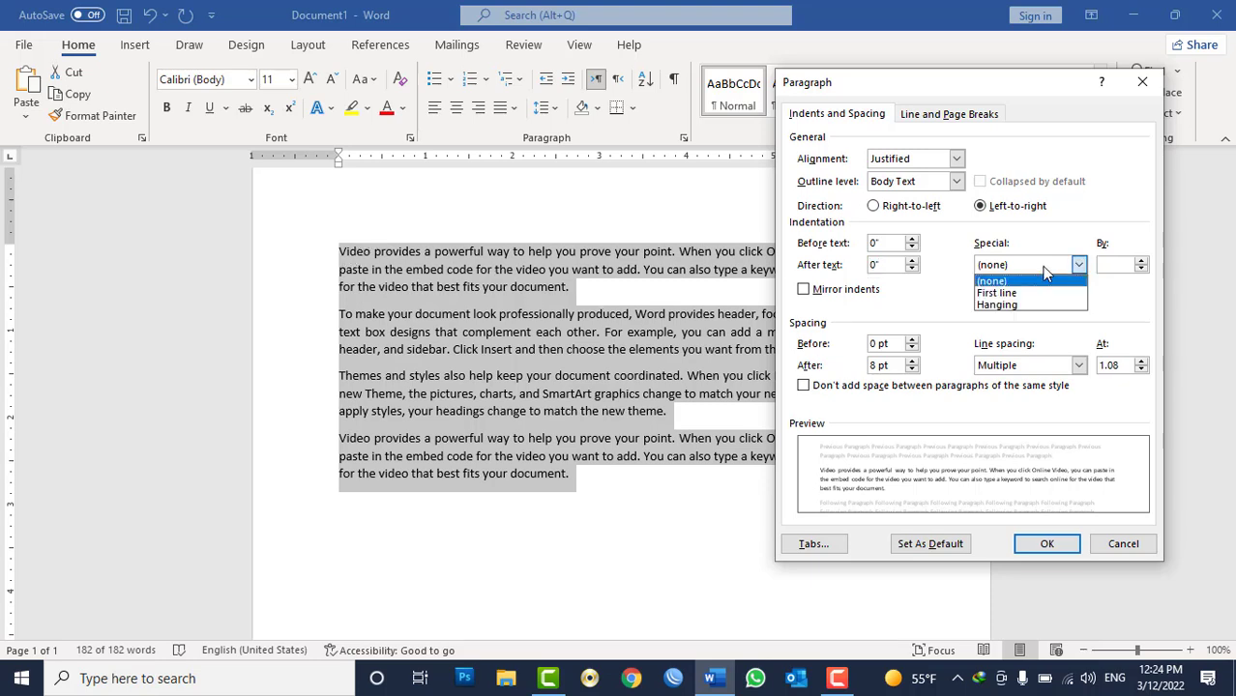
pyautogui.click(1015, 292)
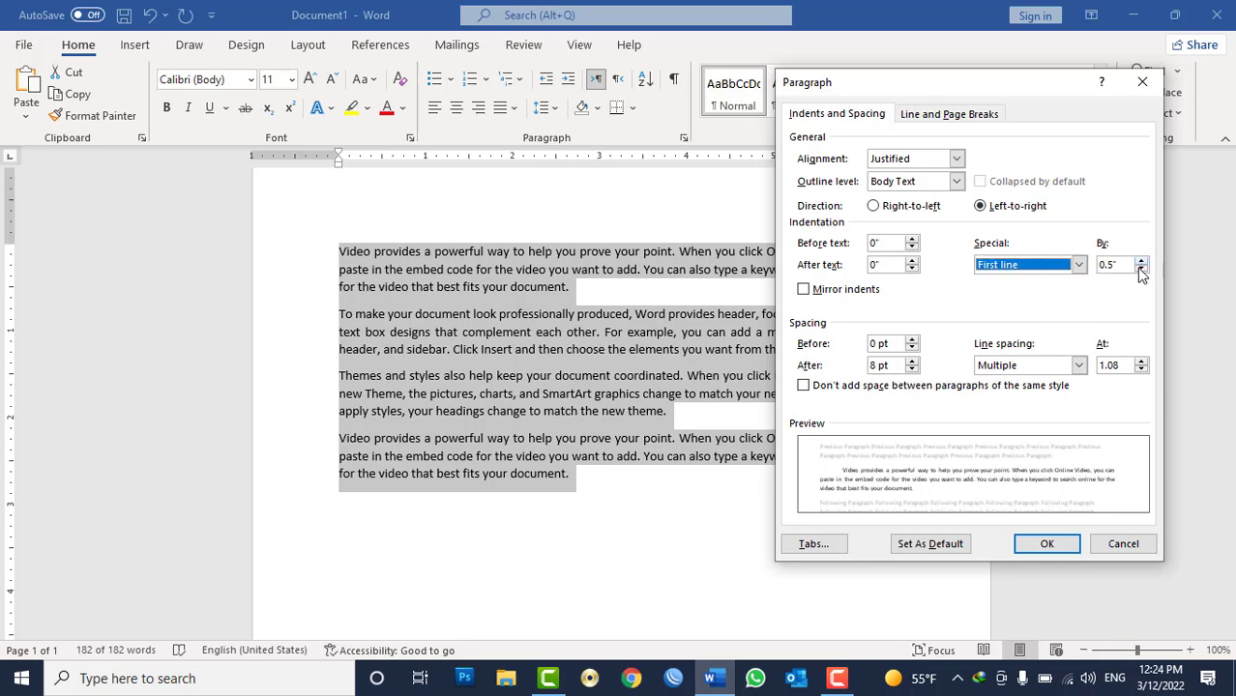
pyautogui.click(1047, 544)
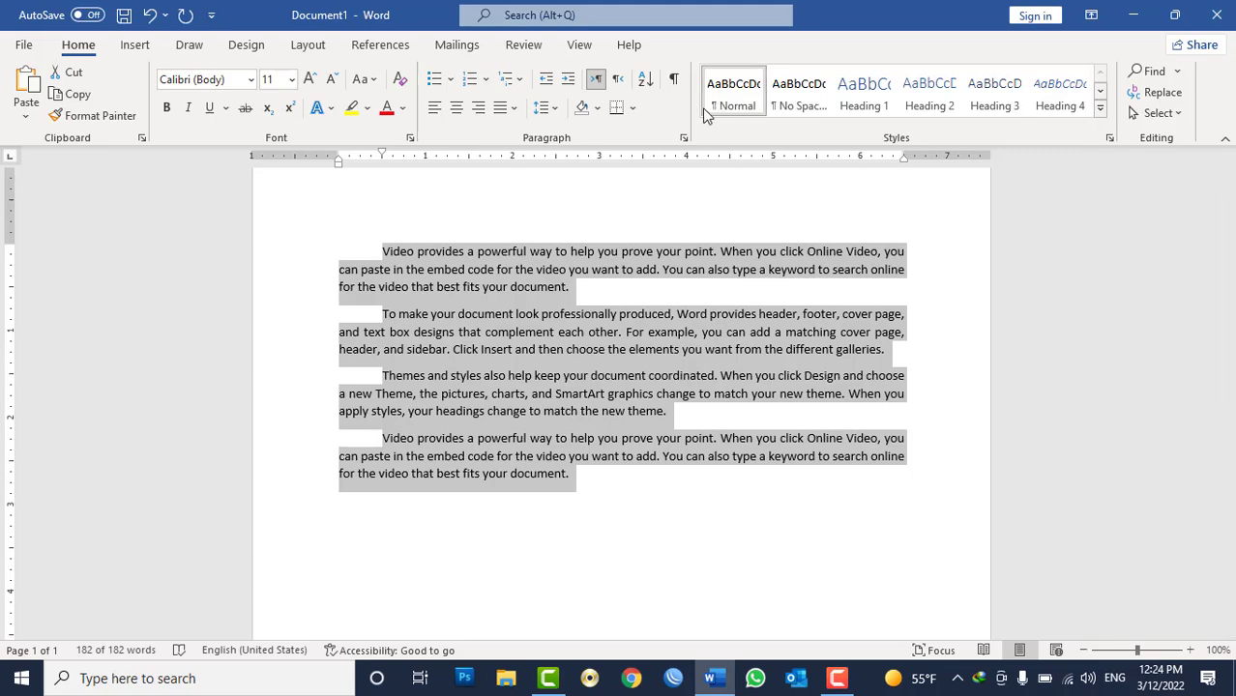
# Replace the first-line indent on all paragraphs with a 0.5-inch hanging indent in the Paragraph dialog.
pyautogui.click(683, 138)
pyautogui.click(1038, 275)
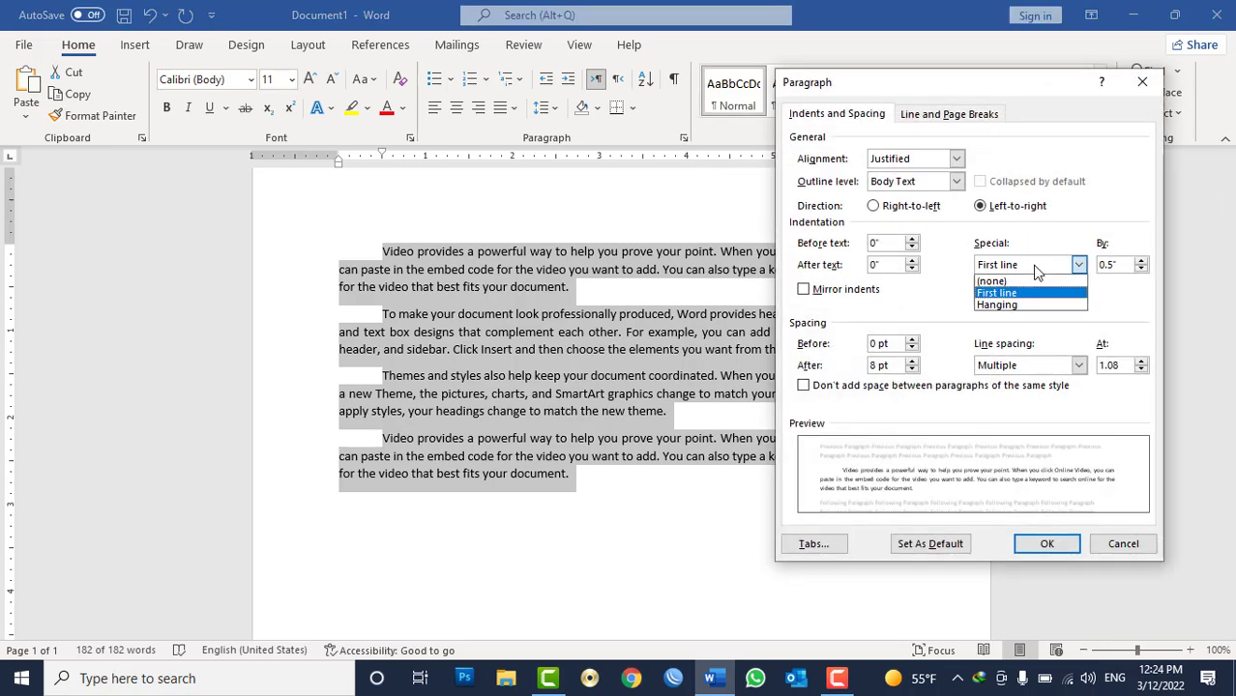
pyautogui.click(1023, 280)
pyautogui.click(1024, 271)
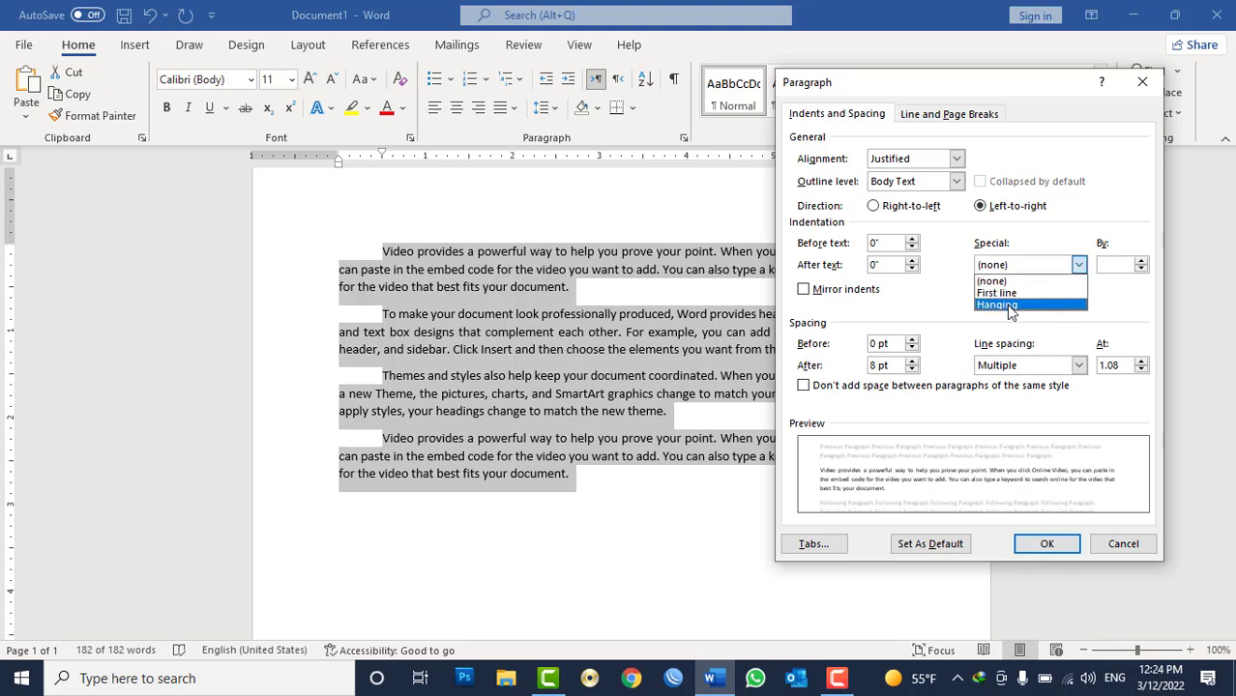
pyautogui.click(1006, 305)
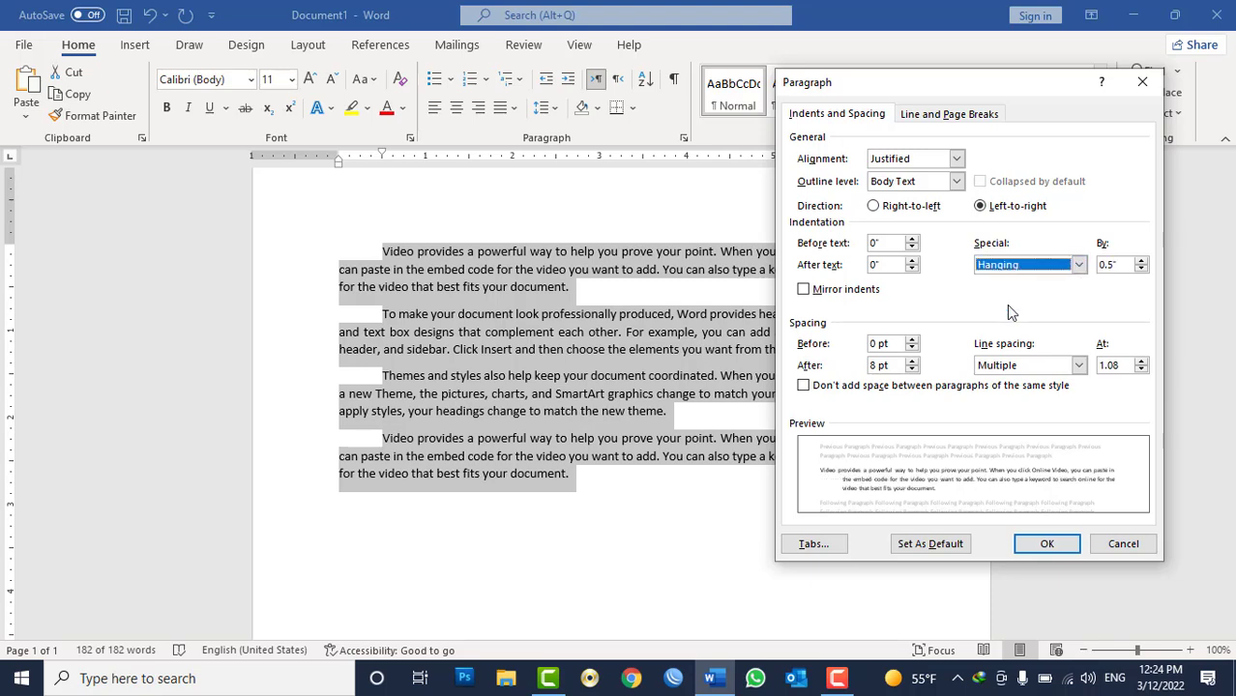
pyautogui.click(1047, 544)
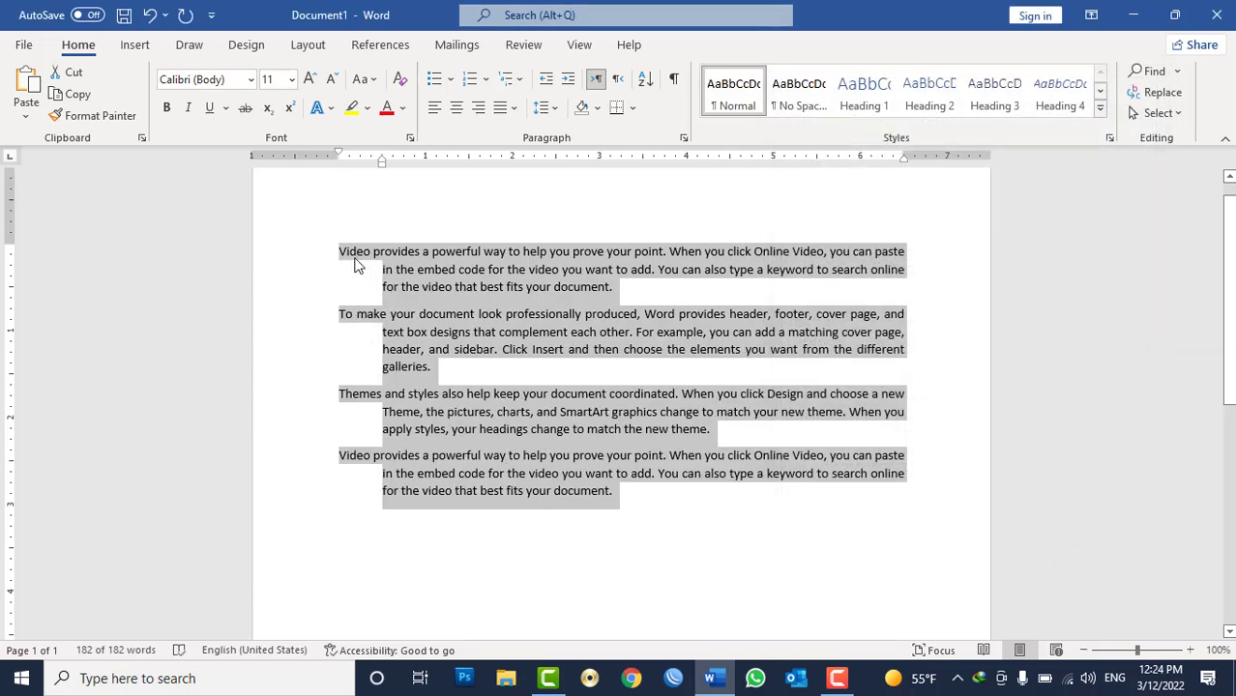
# Remove the special indent from all paragraphs by setting it to none.
pyautogui.click(684, 137)
pyautogui.click(1060, 267)
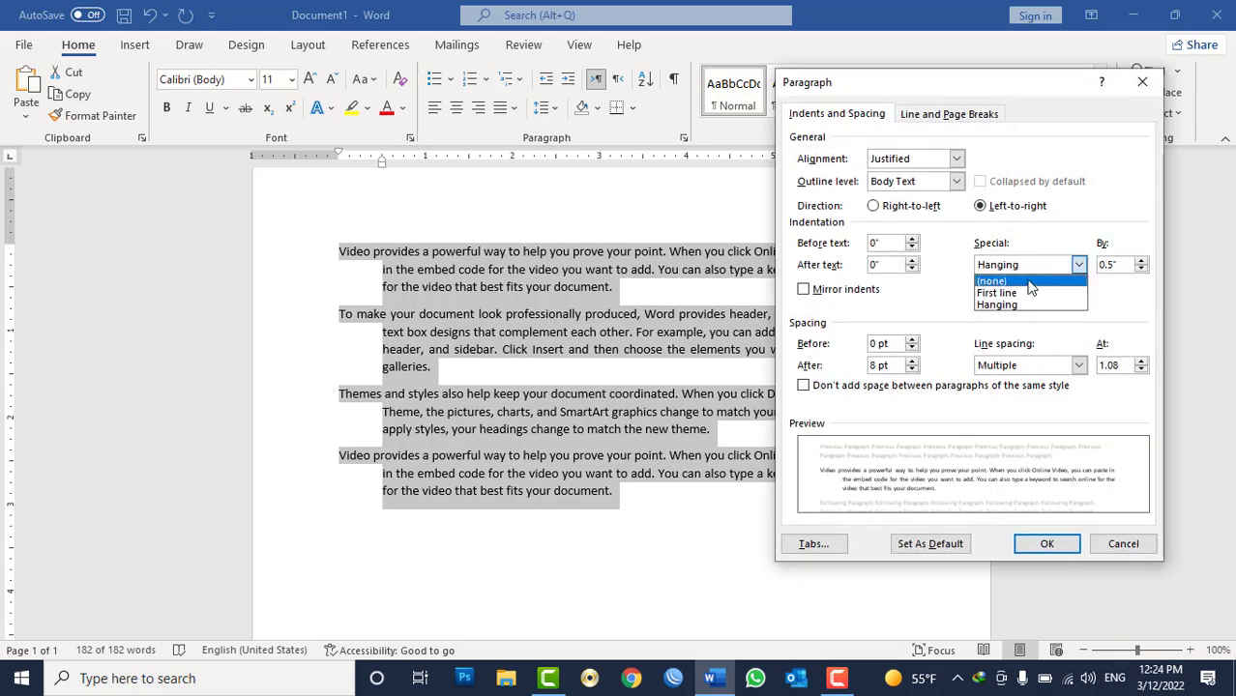
pyautogui.click(1027, 281)
pyautogui.click(1047, 545)
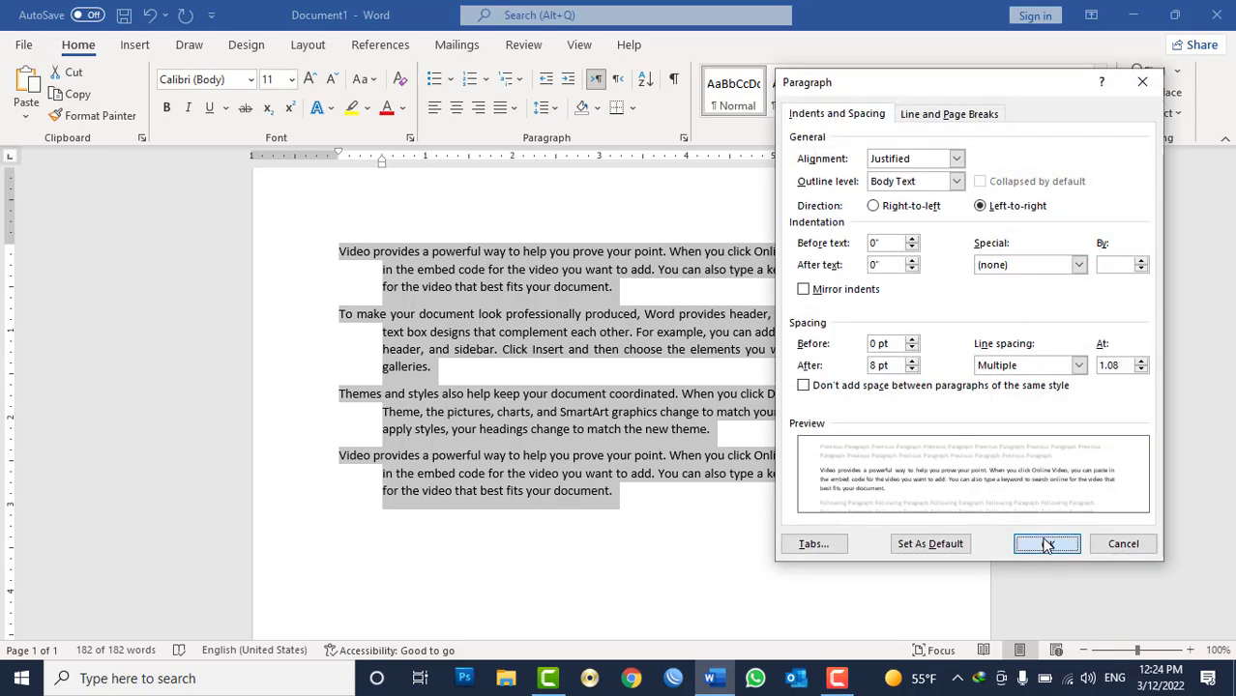
# Set the spacing after all paragraphs to 0 pt in the Paragraph dialog.
pyautogui.click(684, 138)
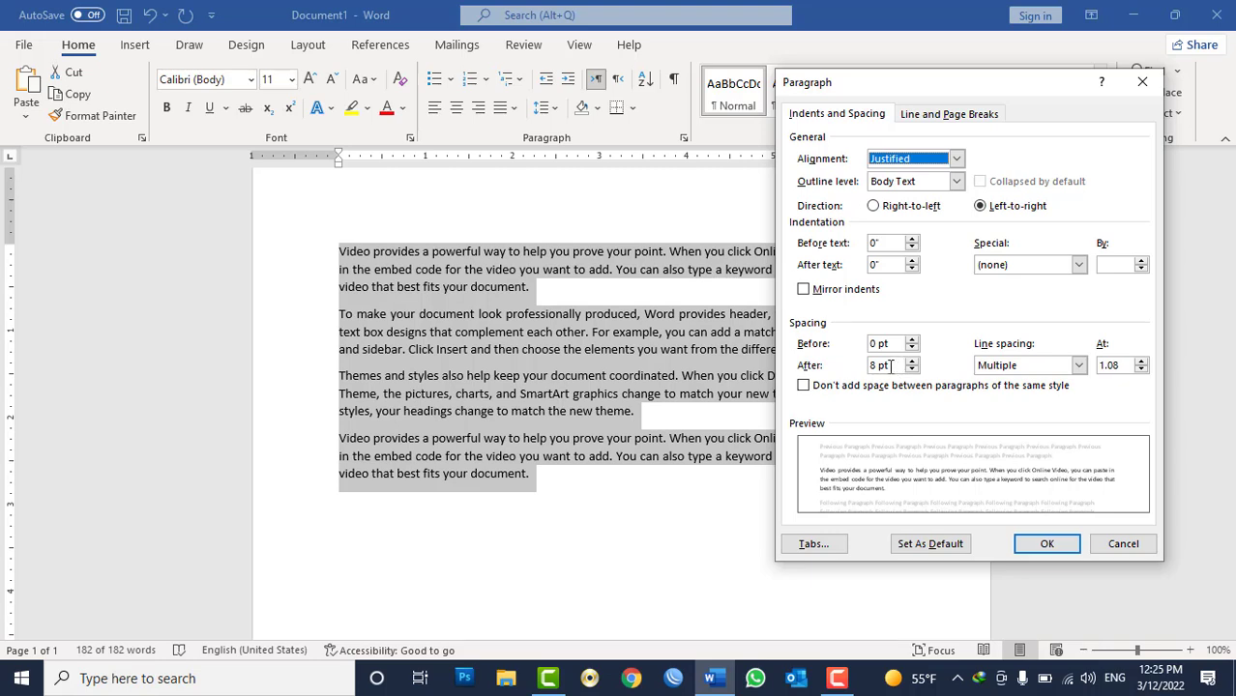
pyautogui.click(913, 370)
pyautogui.click(912, 369)
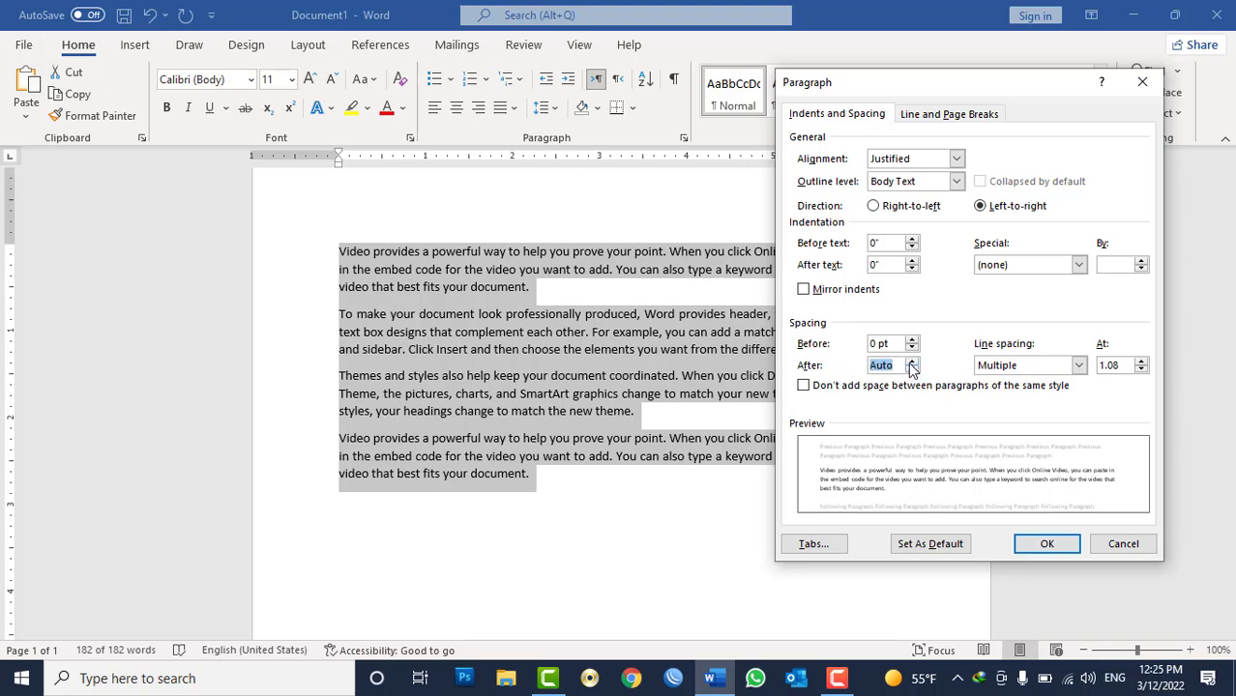
pyautogui.click(911, 361)
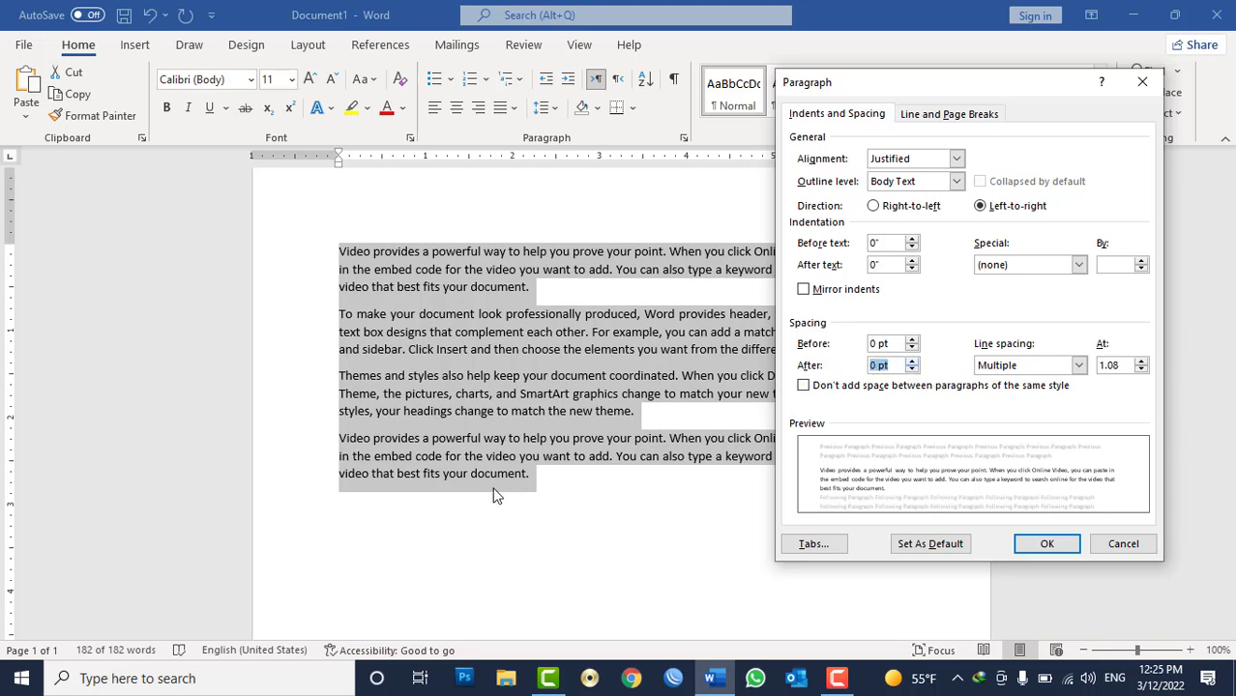
pyautogui.click(1027, 545)
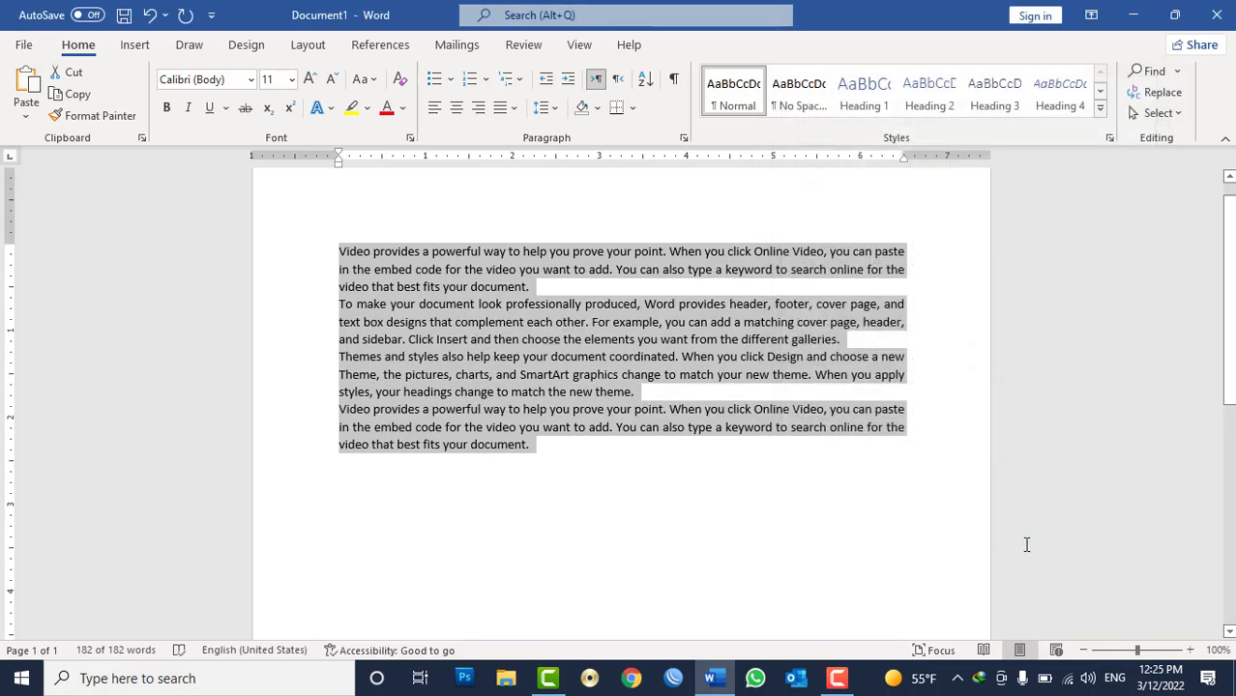
# Add space before the paragraphs, then select all text and add space after the paragraphs.
pyautogui.click(542, 109)
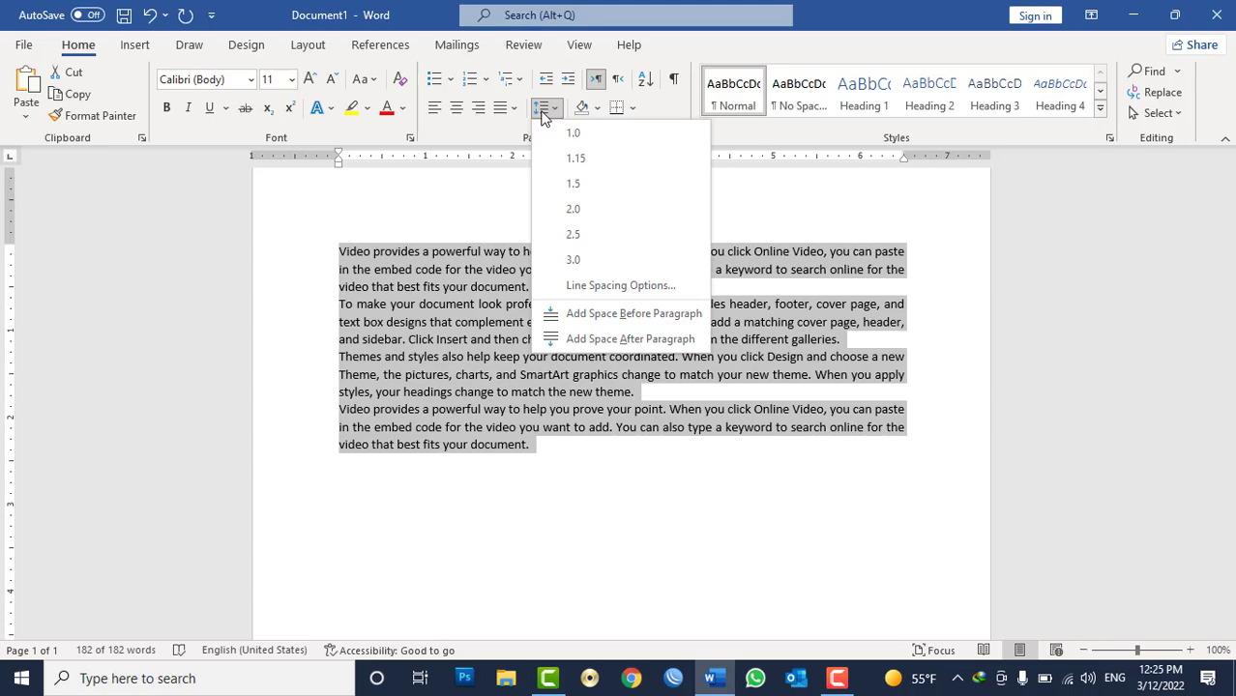
pyautogui.click(558, 314)
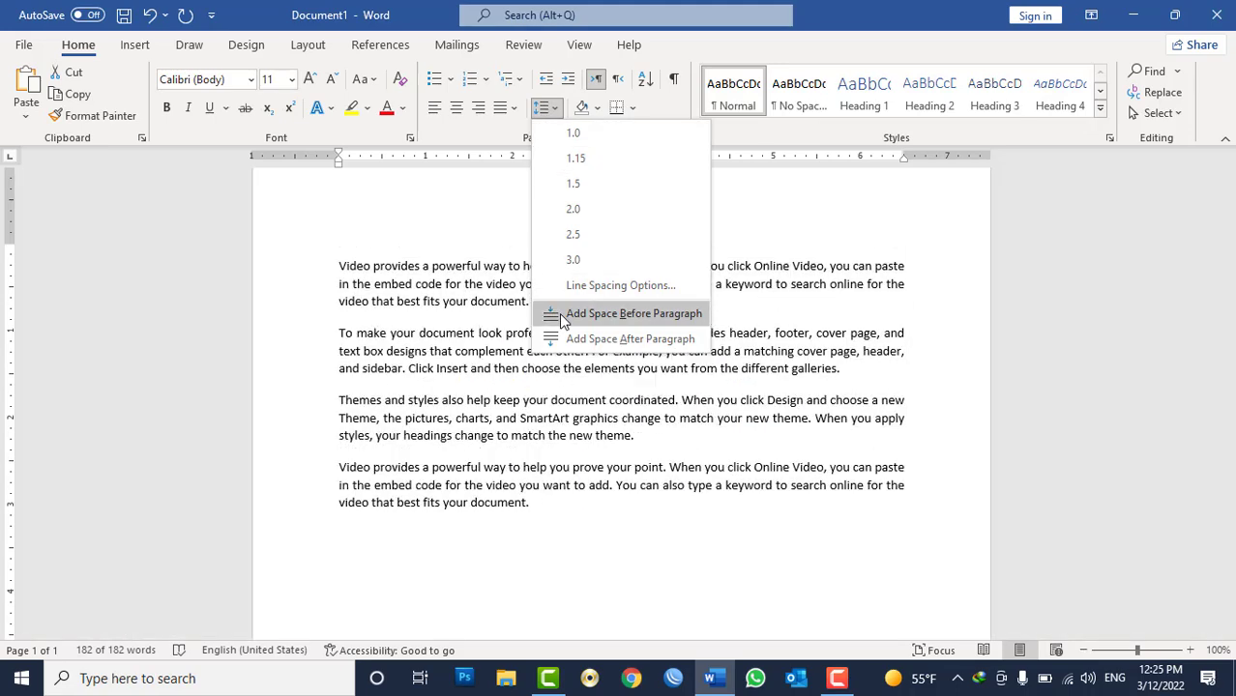
pyautogui.hotkey('ctrl', 'a')
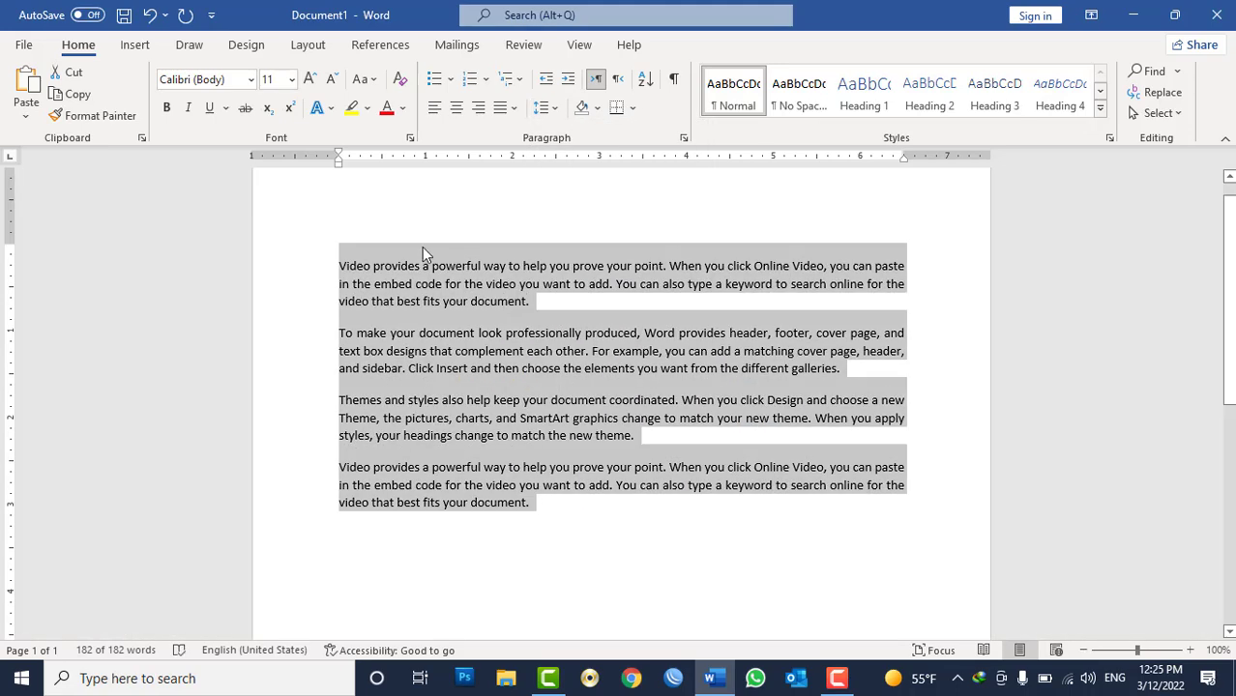
pyautogui.click(547, 109)
pyautogui.click(714, 338)
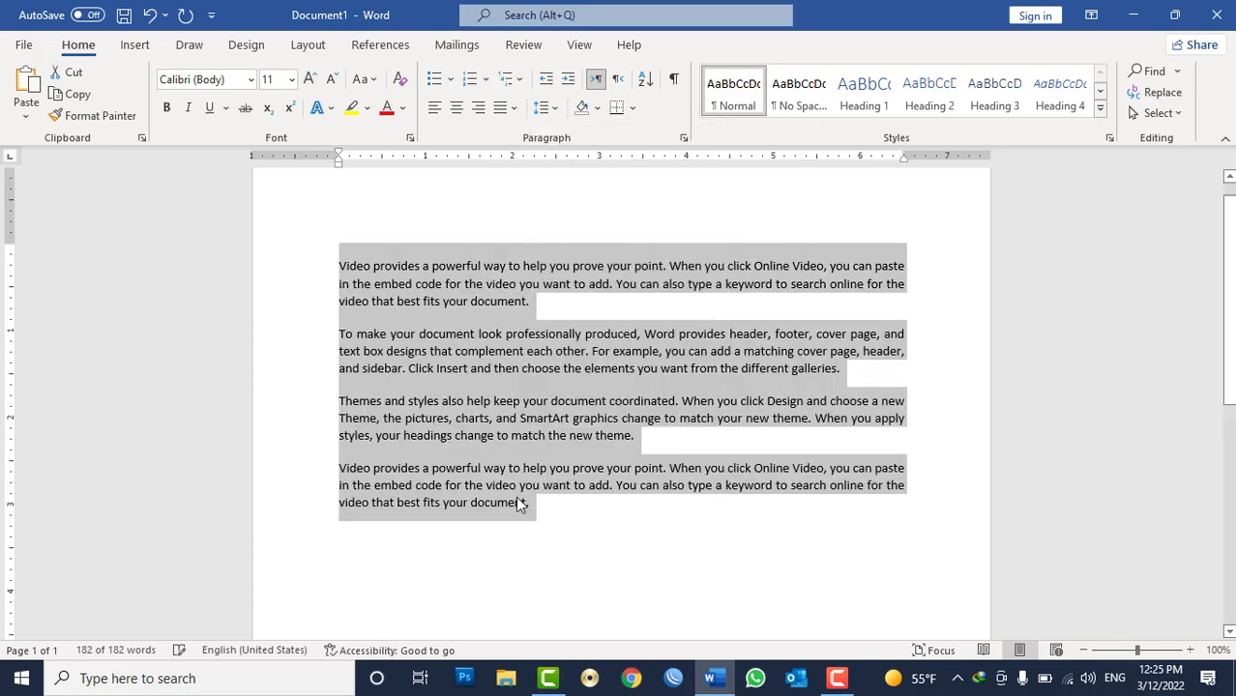
# Set the spacing before all paragraphs to 0 pt in the Paragraph dialog.
pyautogui.click(684, 138)
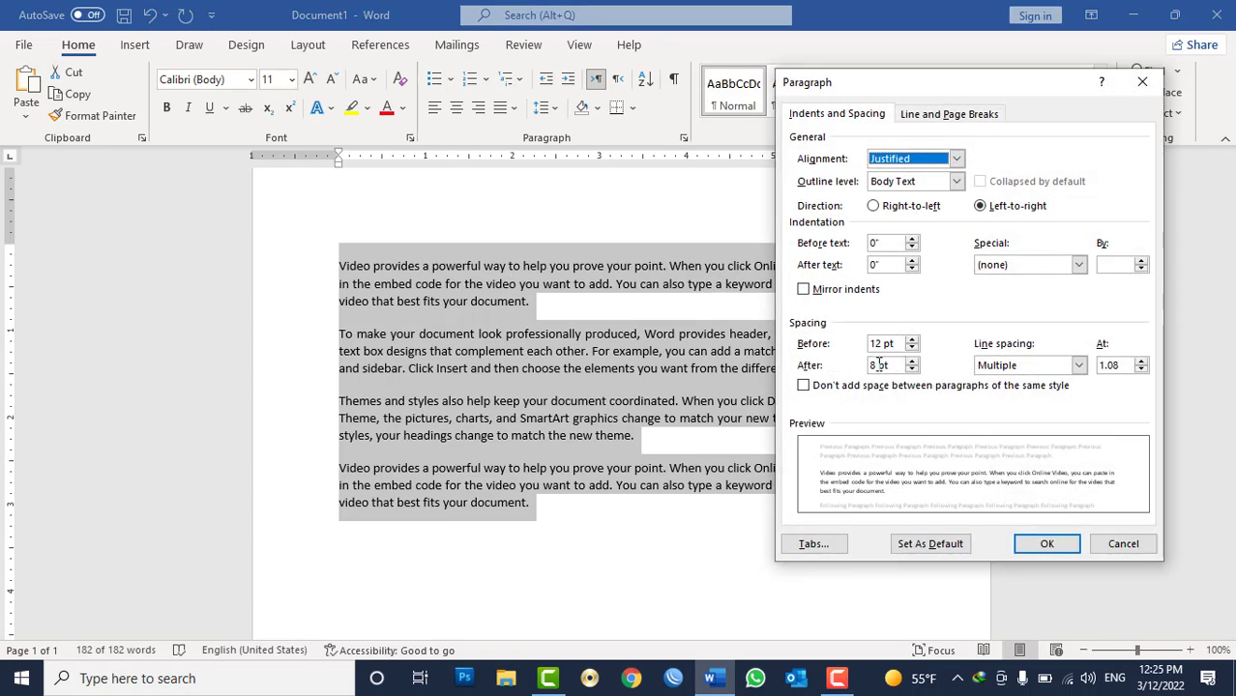
pyautogui.moveTo(895, 343); pyautogui.dragTo(825, 328)
pyautogui.write('0')
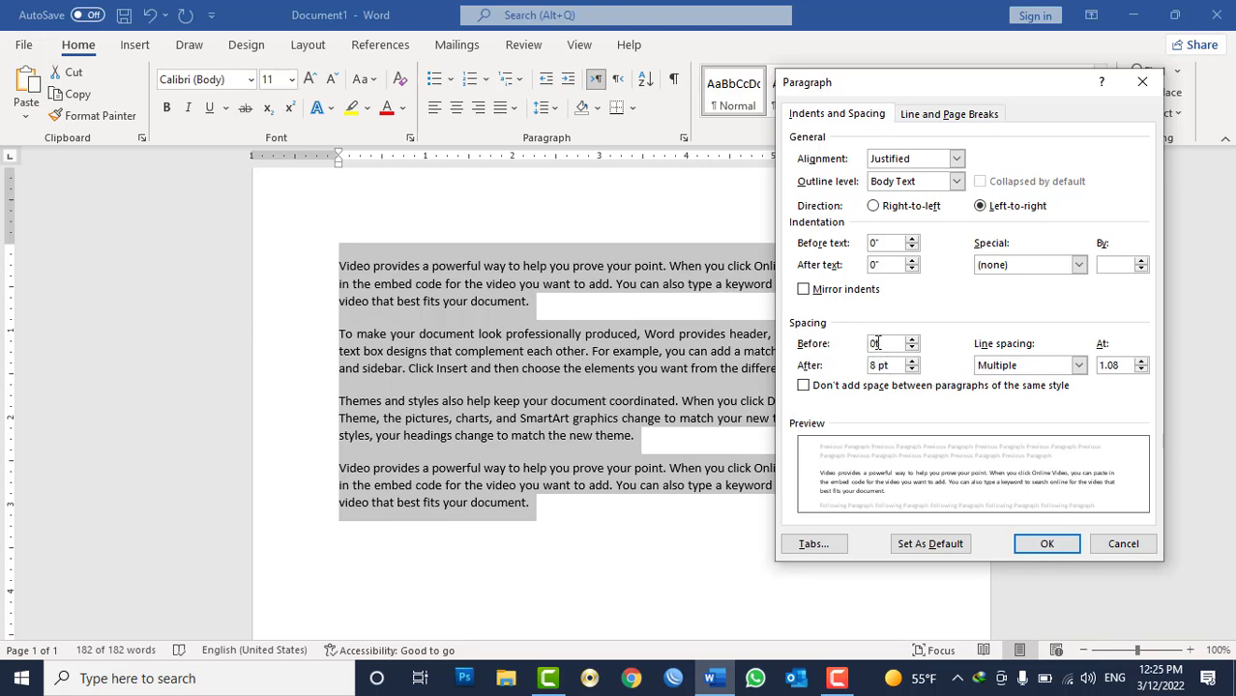
pyautogui.write(' pt')
pyautogui.click(1066, 546)
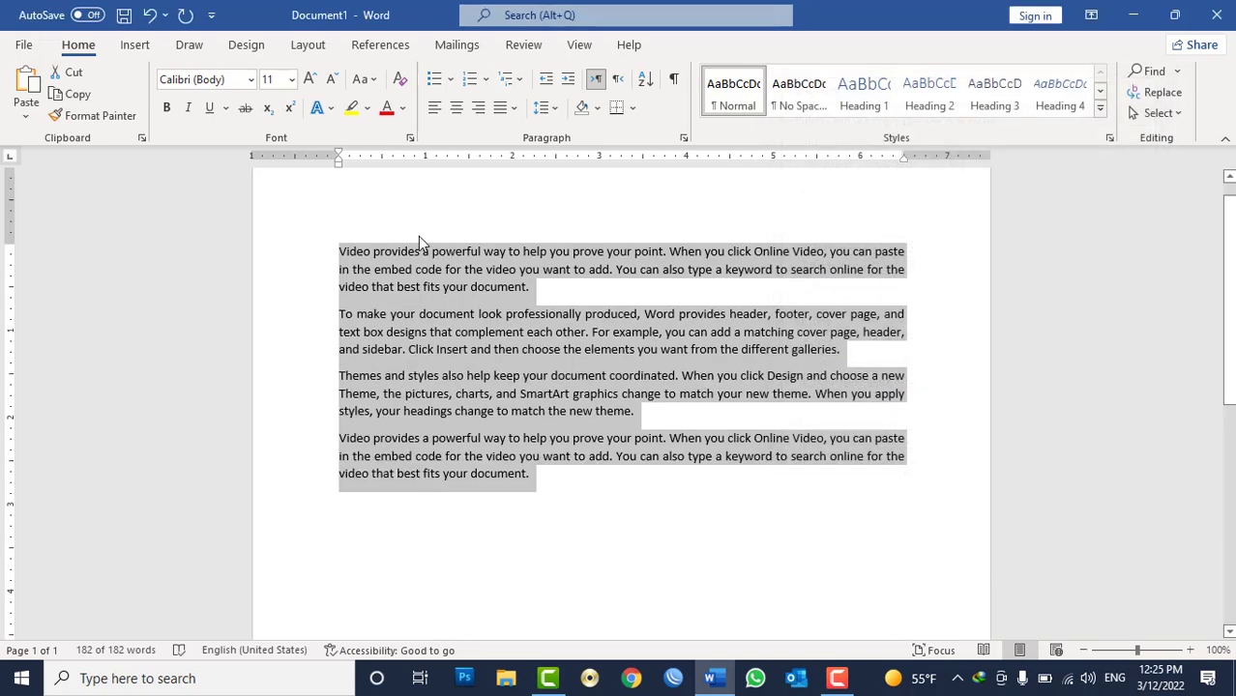
# Set the line spacing of all paragraphs to Single.
pyautogui.click(686, 139)
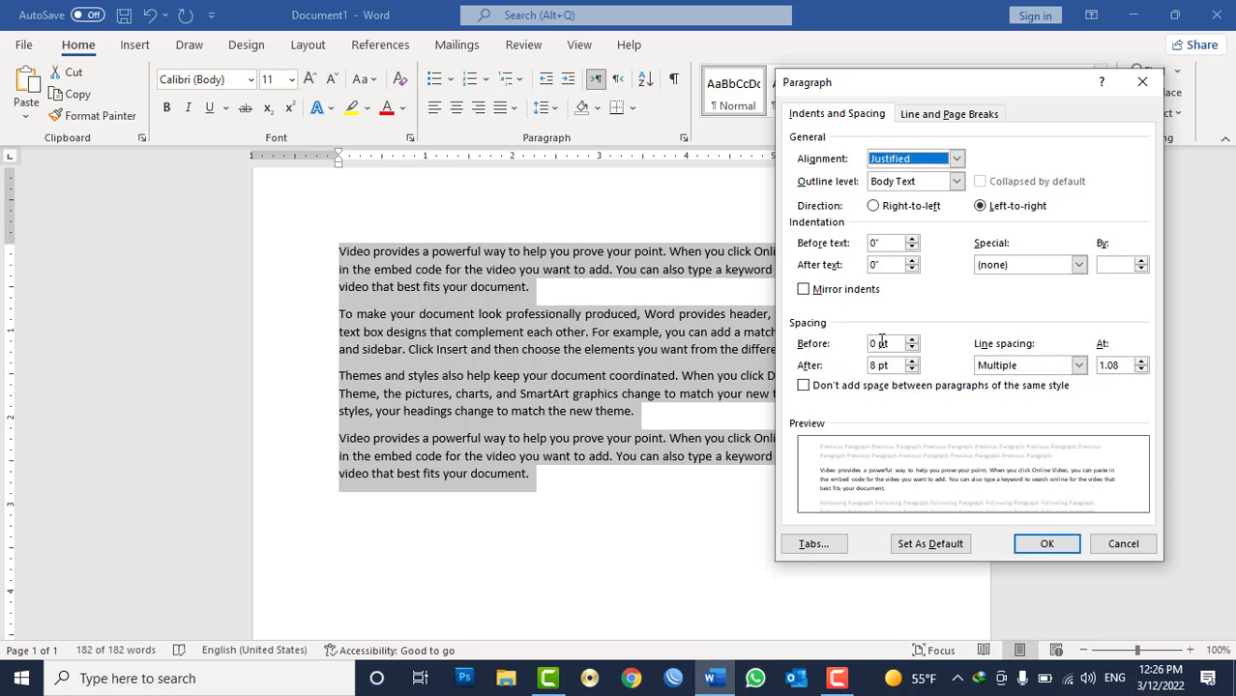
pyautogui.click(1006, 365)
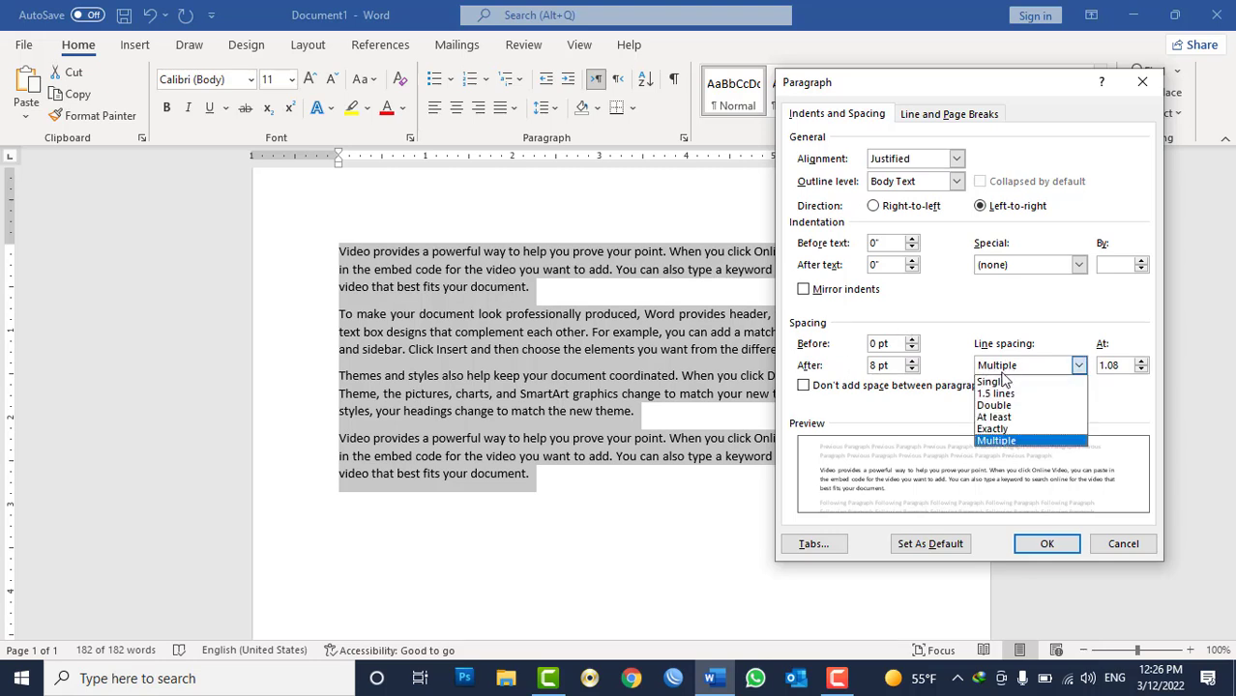
pyautogui.click(996, 382)
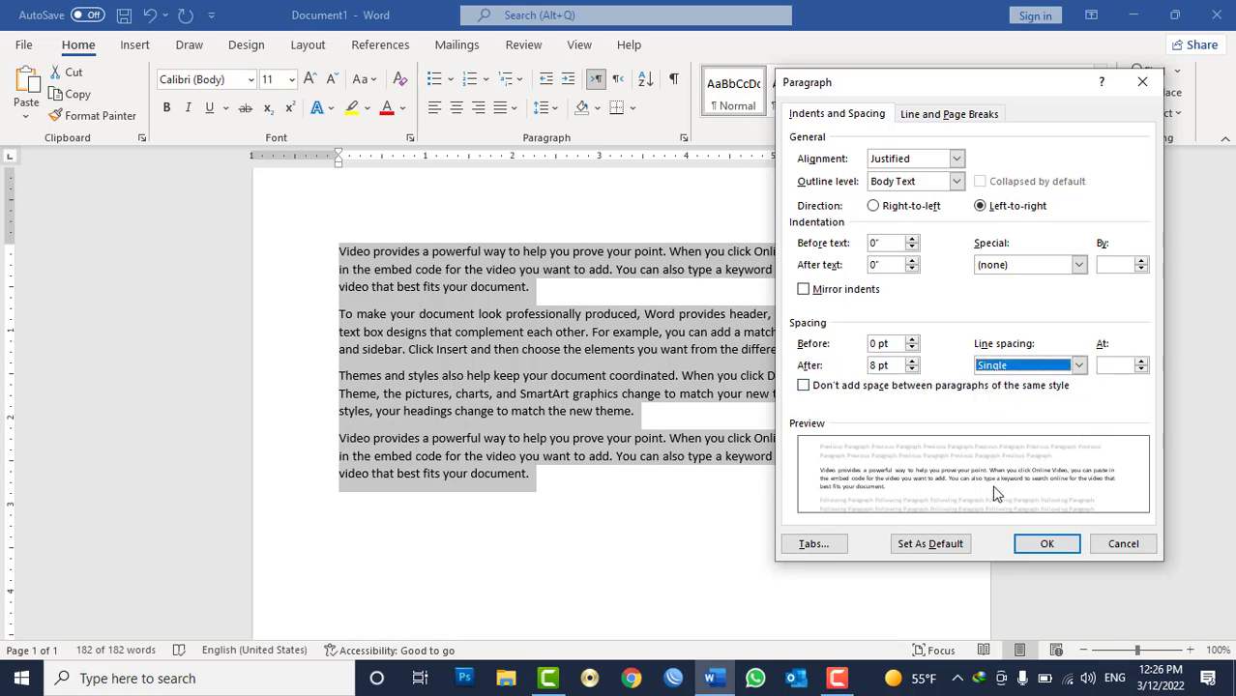
pyautogui.click(1045, 544)
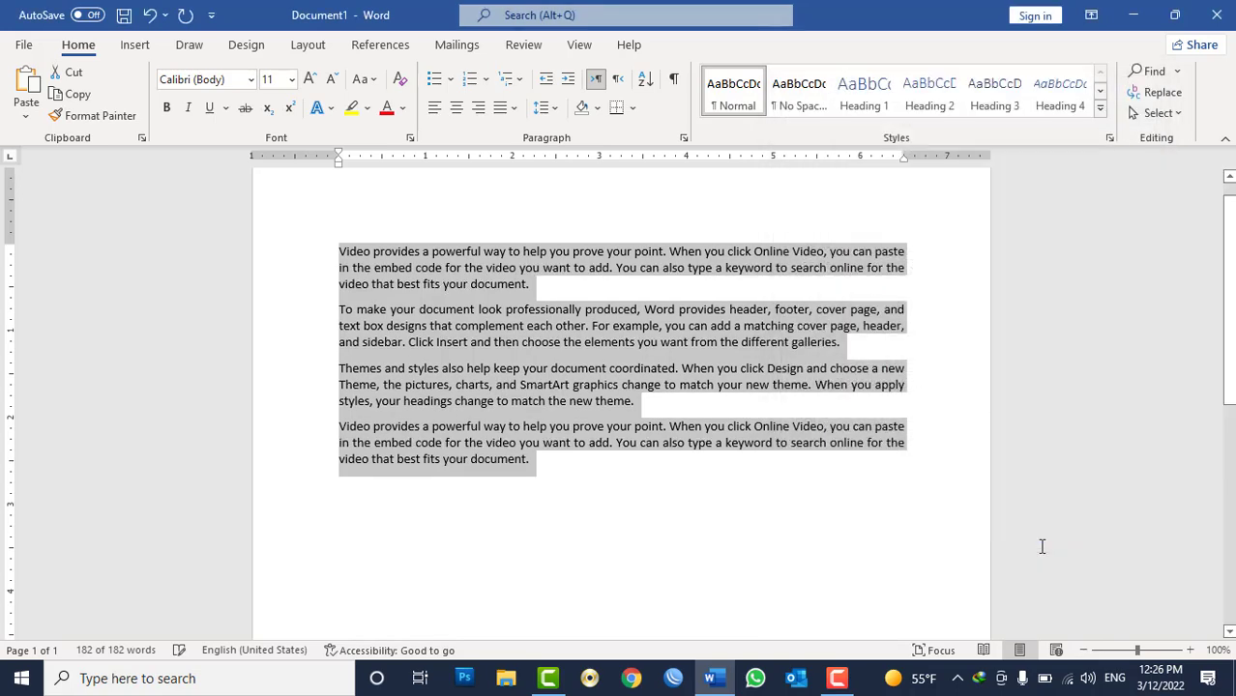
pyautogui.click(554, 108)
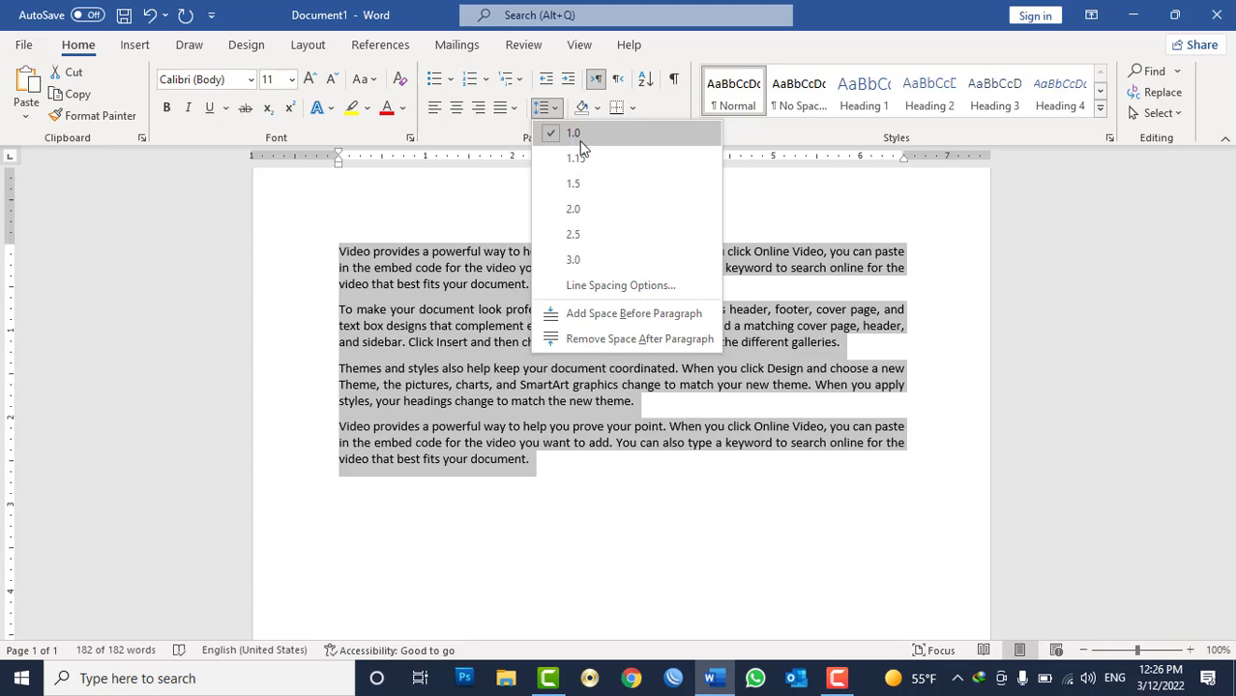
pyautogui.click(667, 37)
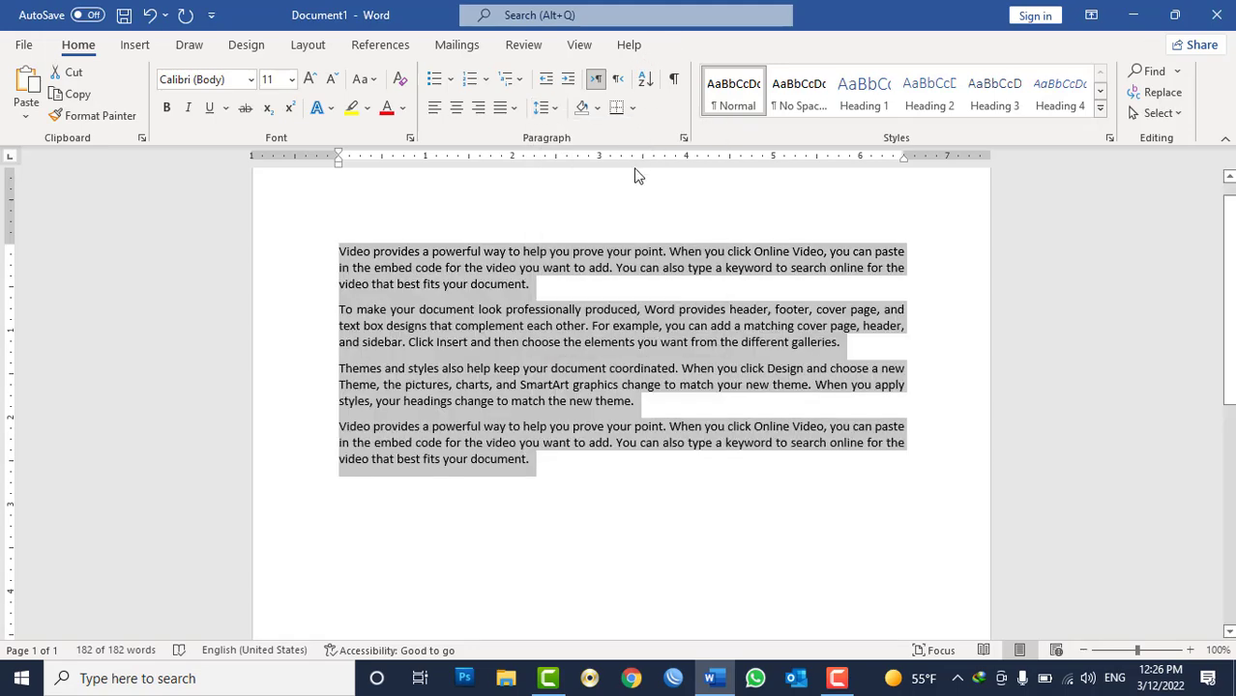
# Set the line spacing of all paragraphs to Double.
pyautogui.click(683, 138)
pyautogui.click(1029, 365)
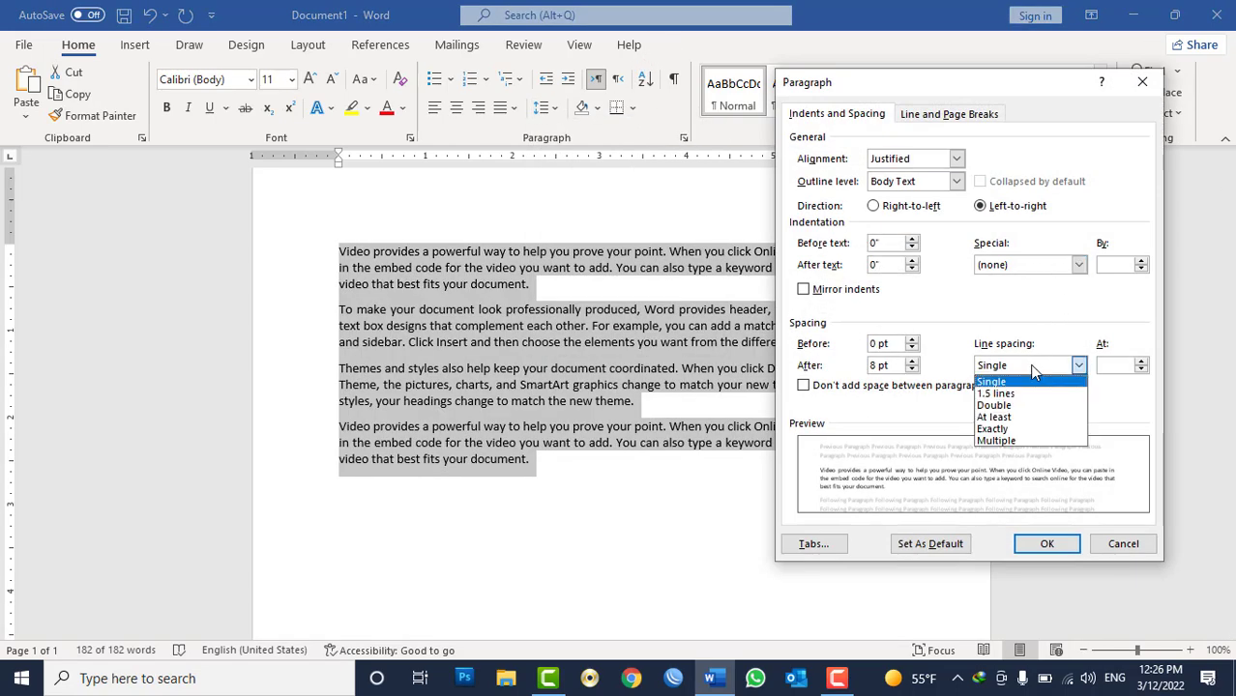
pyautogui.click(1006, 406)
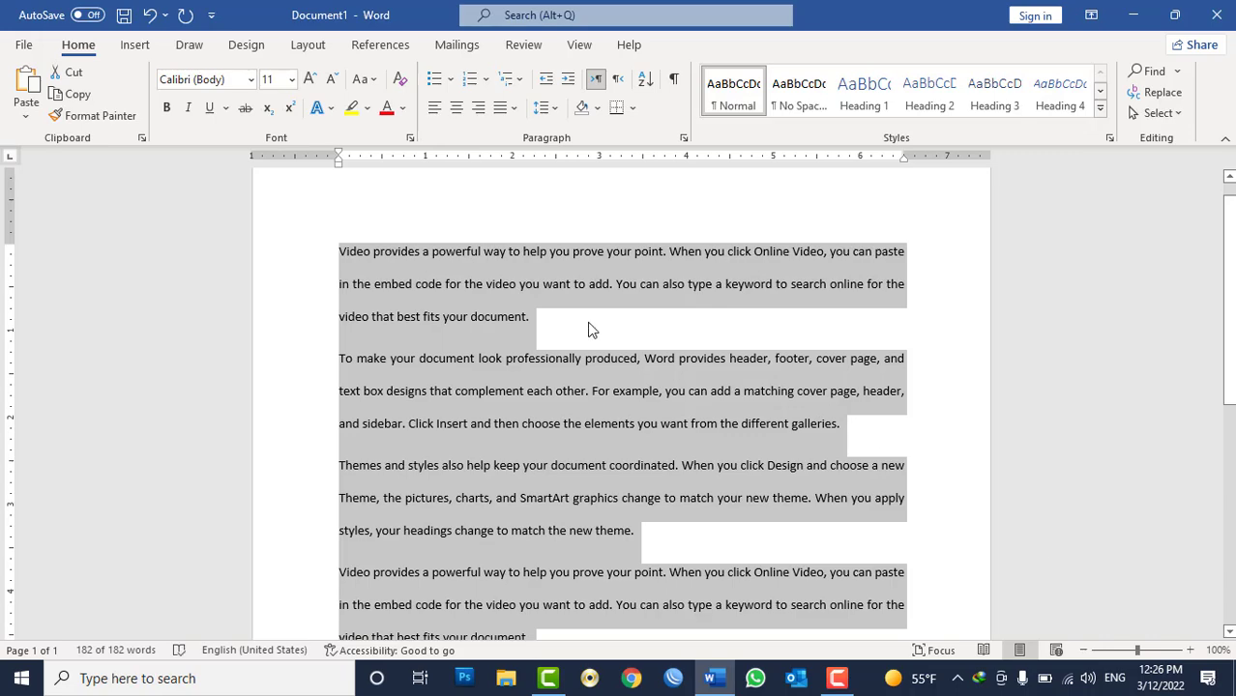
pyautogui.scroll(-3, 586, 324)
pyautogui.scroll(4, 587, 324)
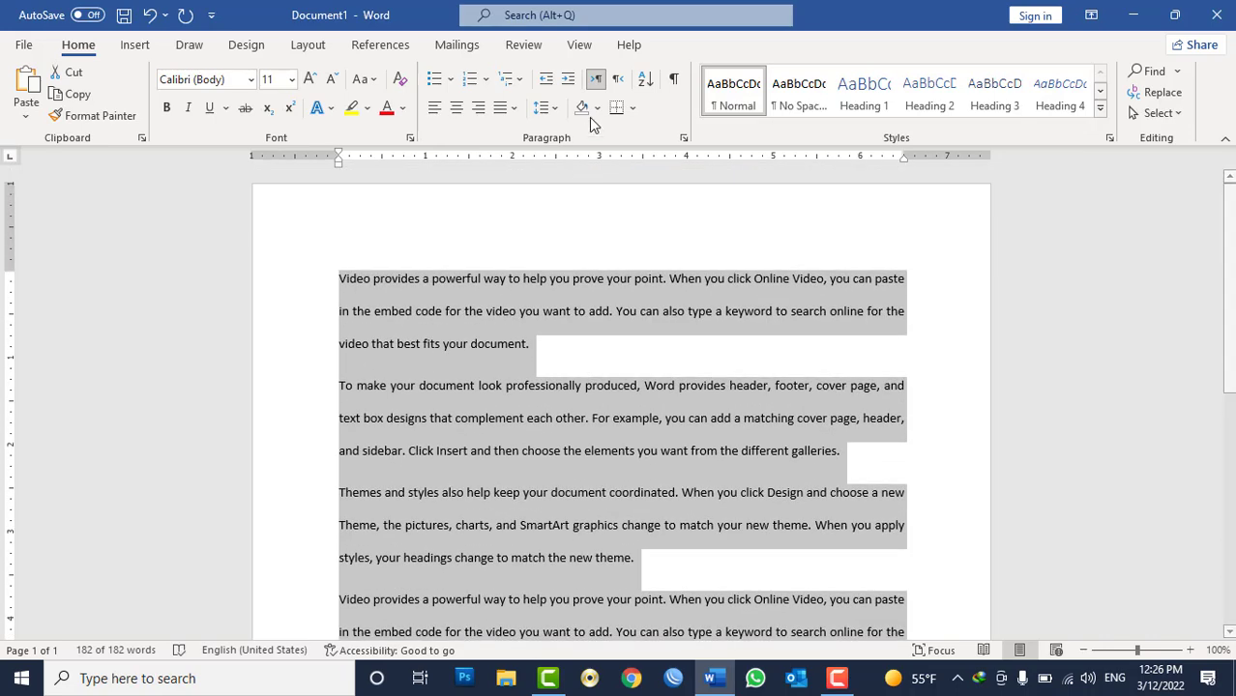
# Set the line spacing of all paragraphs to 1.5 lines.
pyautogui.click(683, 137)
pyautogui.click(1002, 366)
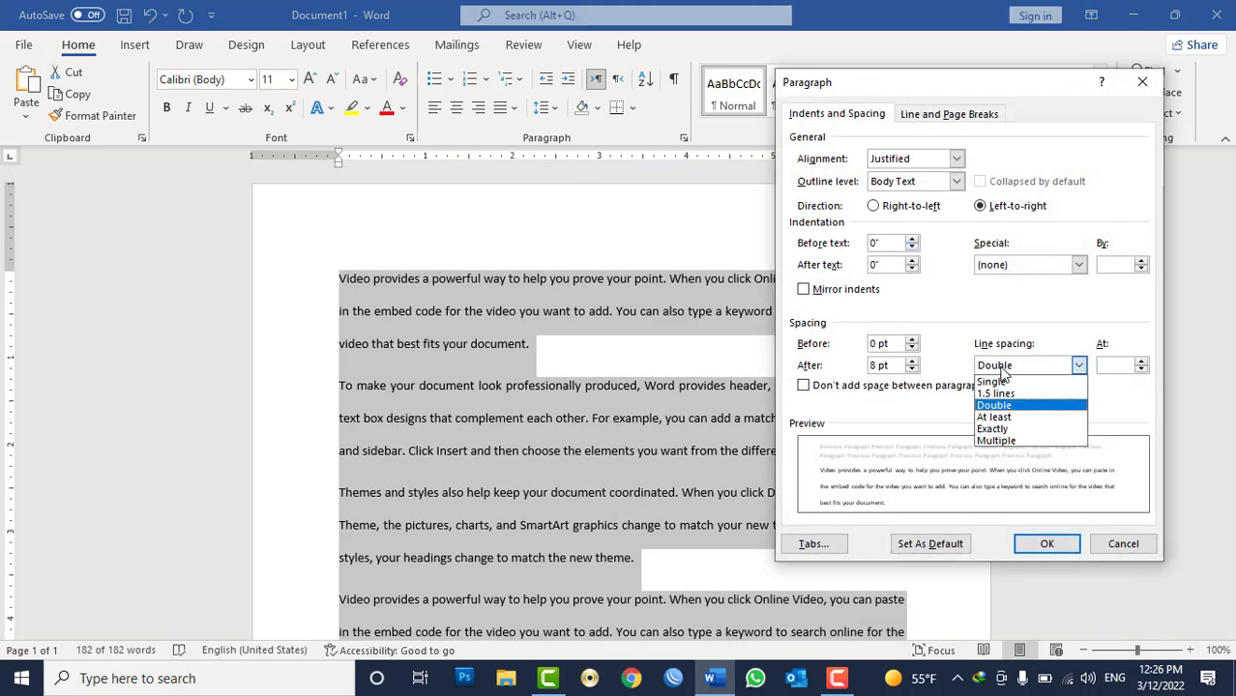
pyautogui.click(1007, 396)
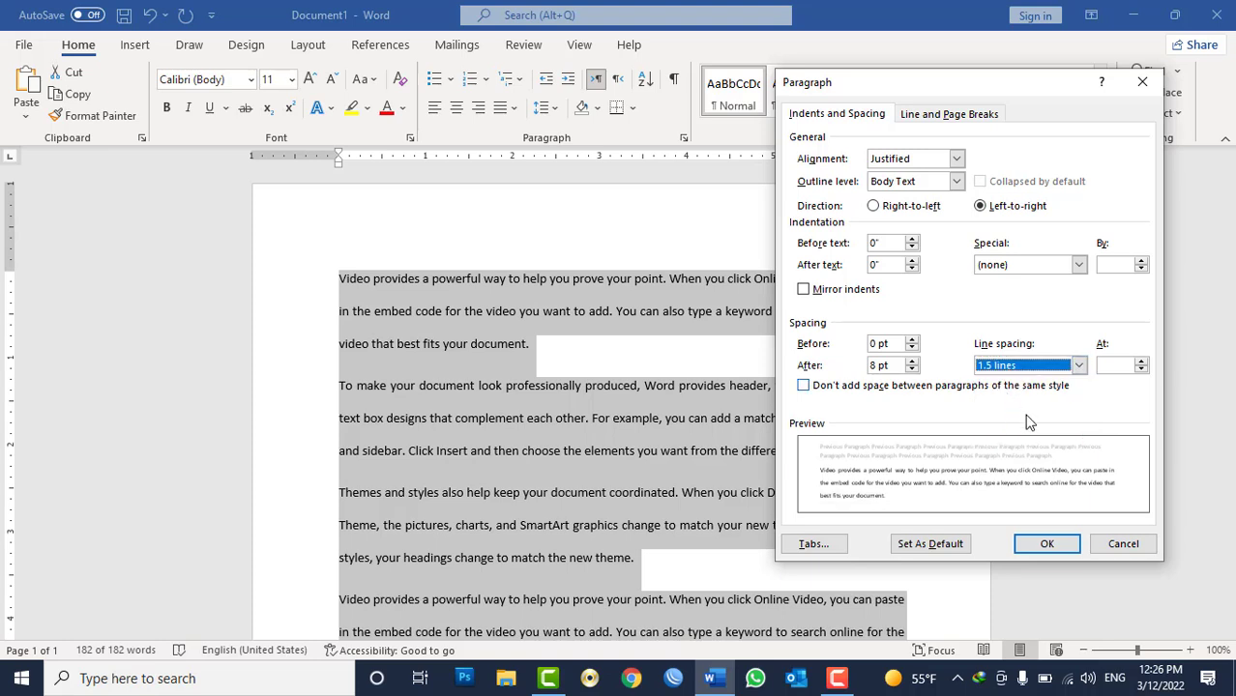
pyautogui.click(1046, 548)
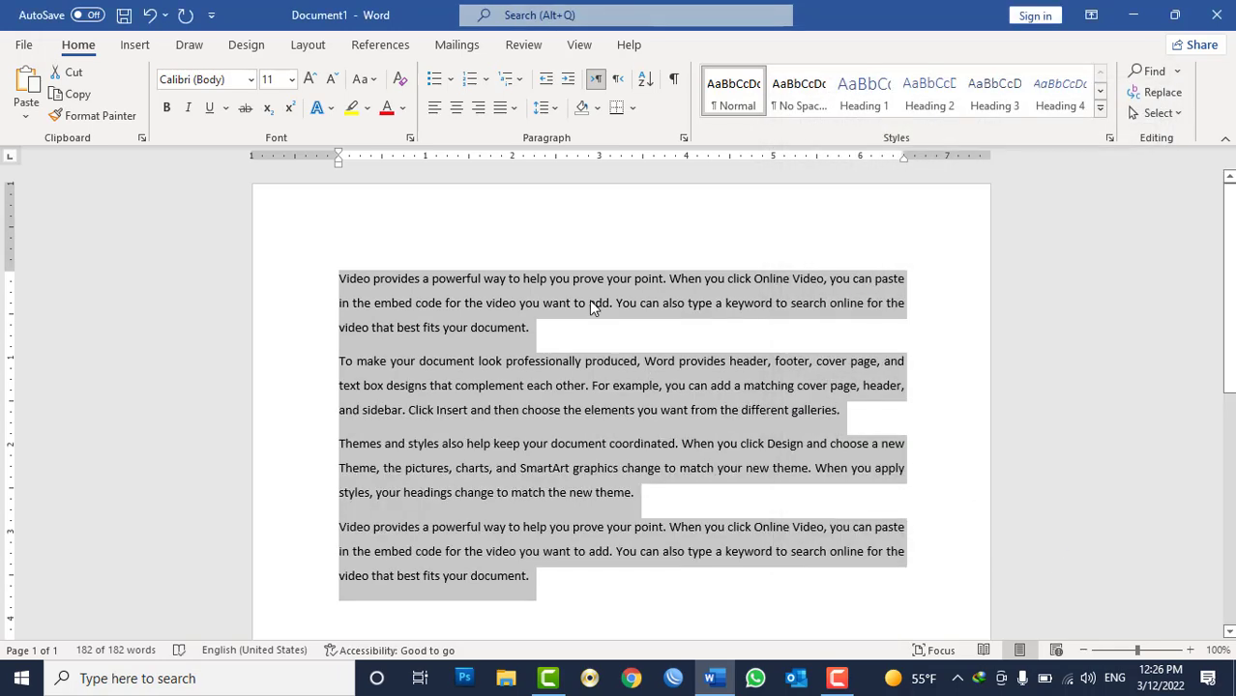
# Turn on "Don't add space between paragraphs of the same style" for all paragraphs.
pyautogui.click(682, 138)
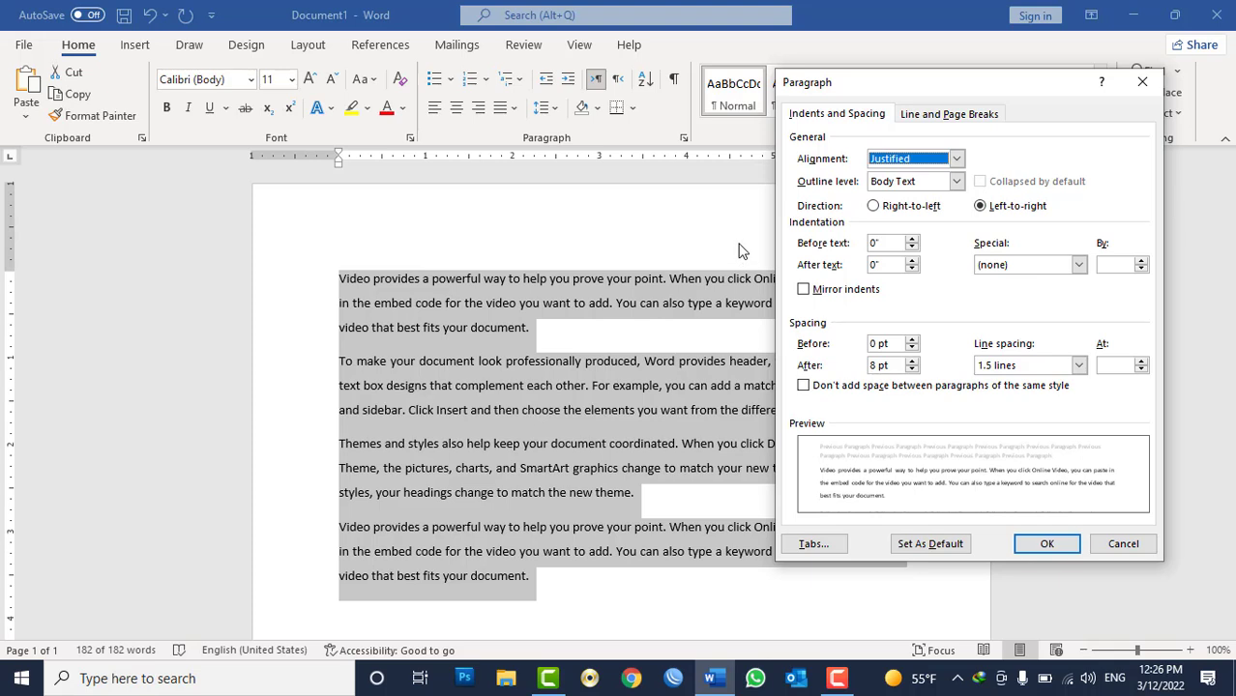
pyautogui.click(817, 386)
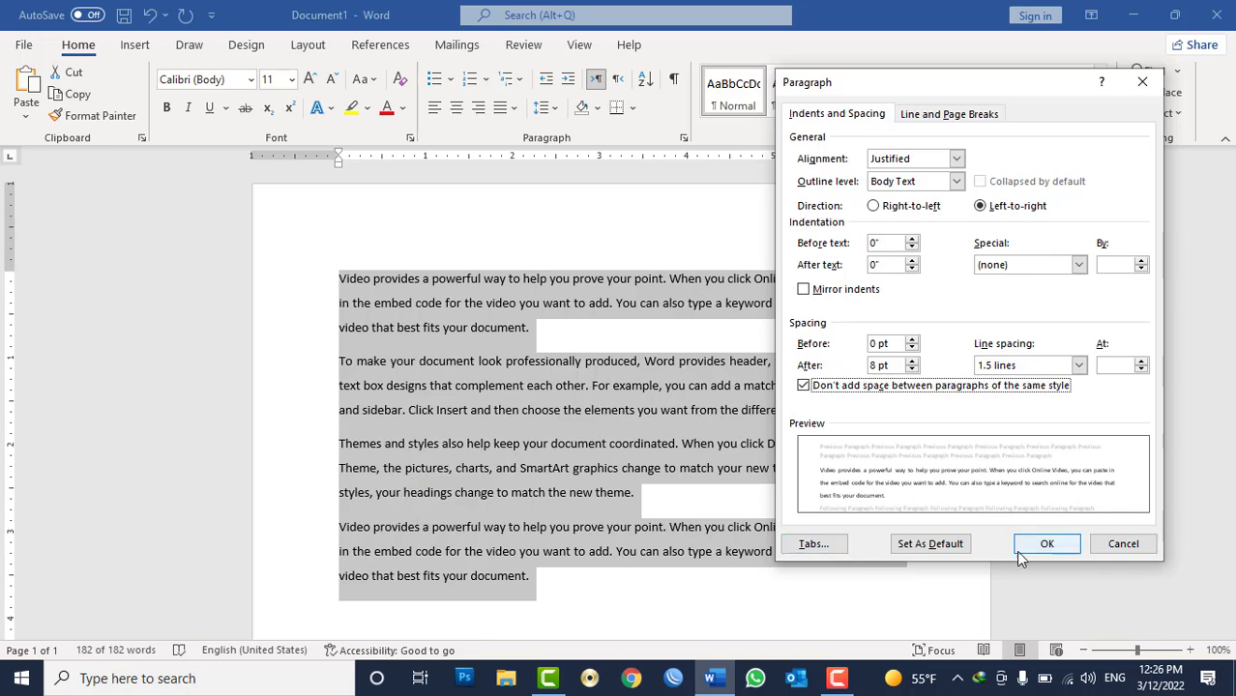
pyautogui.click(1045, 544)
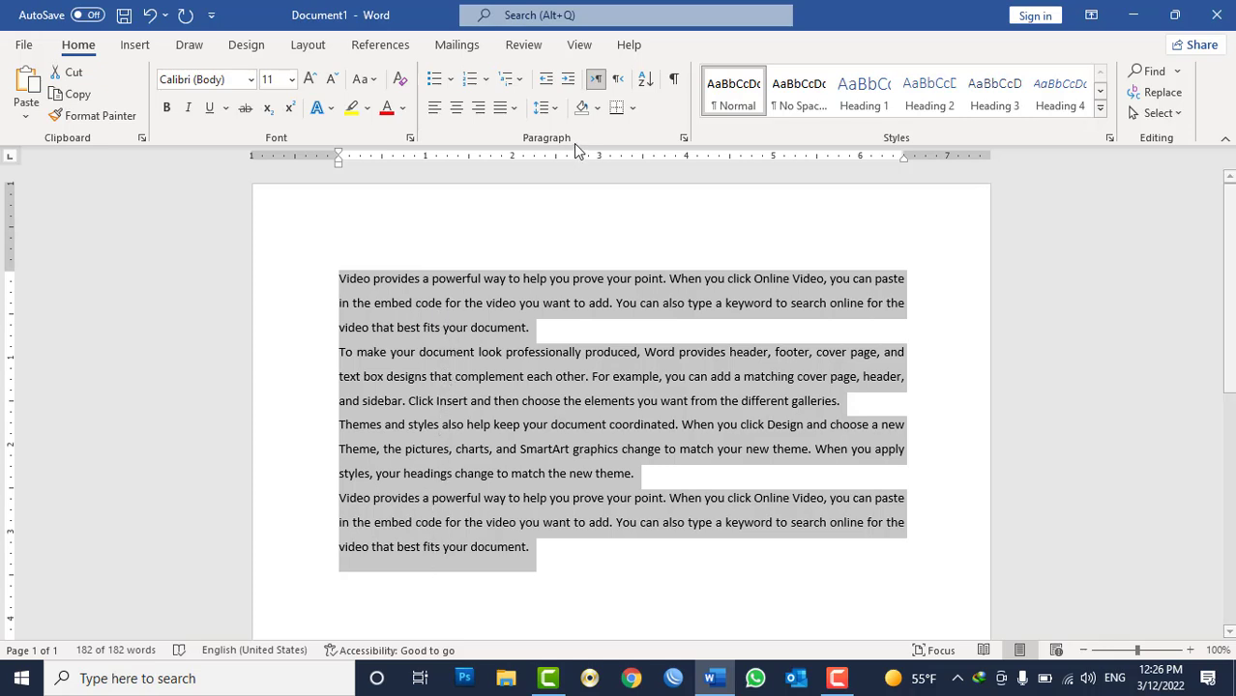
# Turn off "Don't add space between paragraphs of the same style" again.
pyautogui.click(682, 138)
pyautogui.click(832, 390)
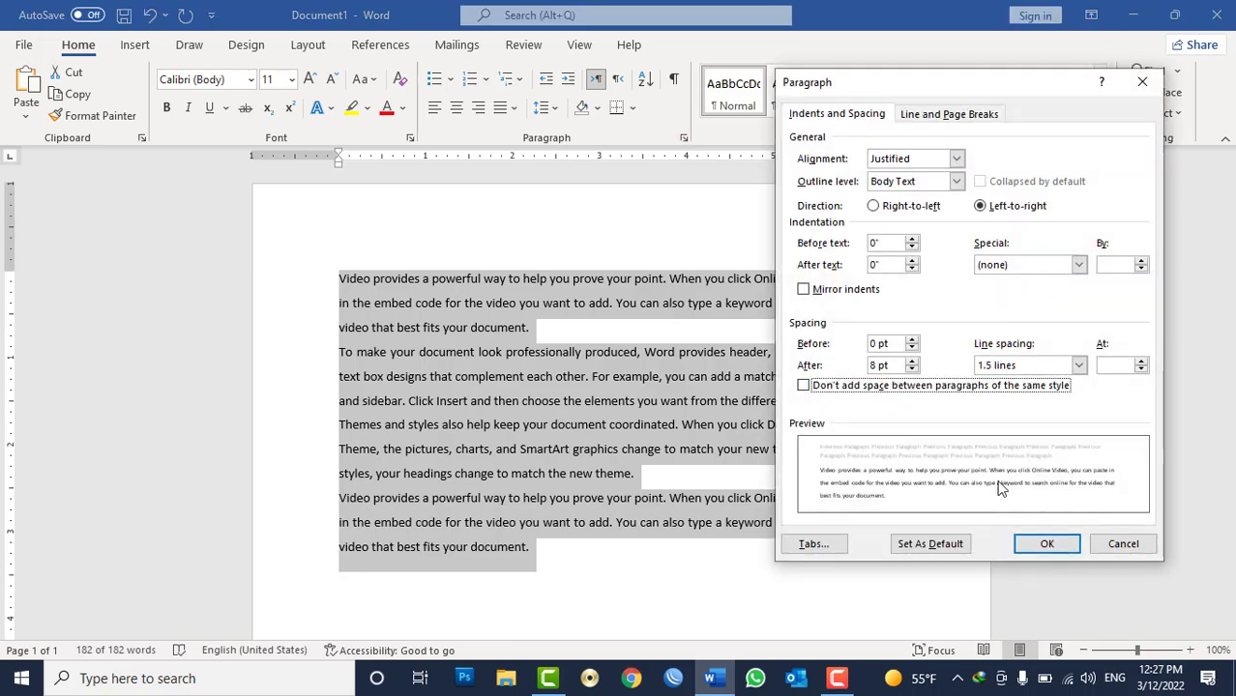
pyautogui.click(1060, 545)
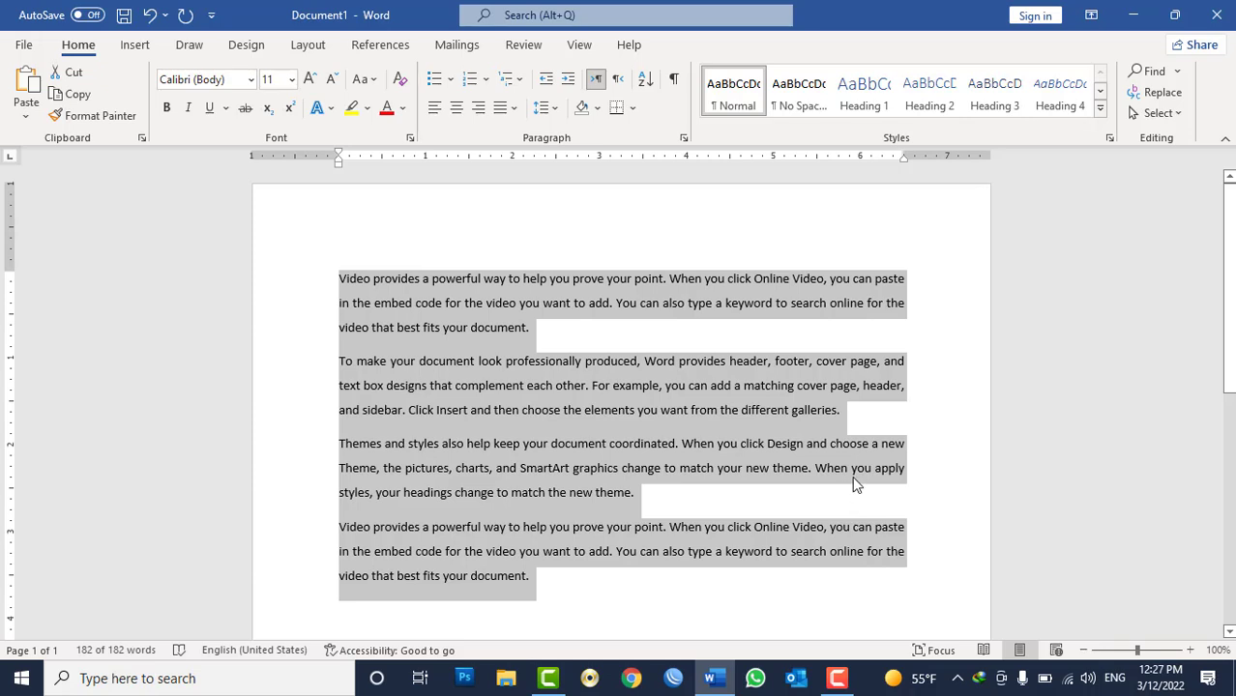
# Delete all the selected sample paragraphs.
pyautogui.click(684, 139)
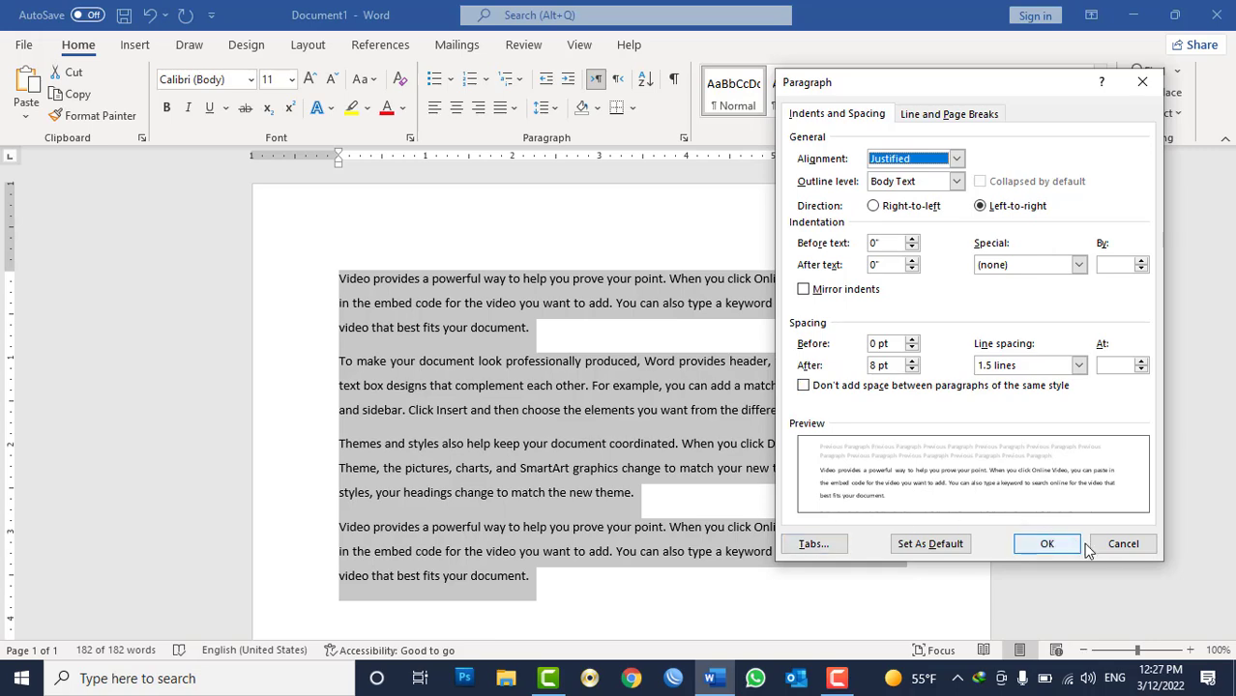
pyautogui.click(1122, 544)
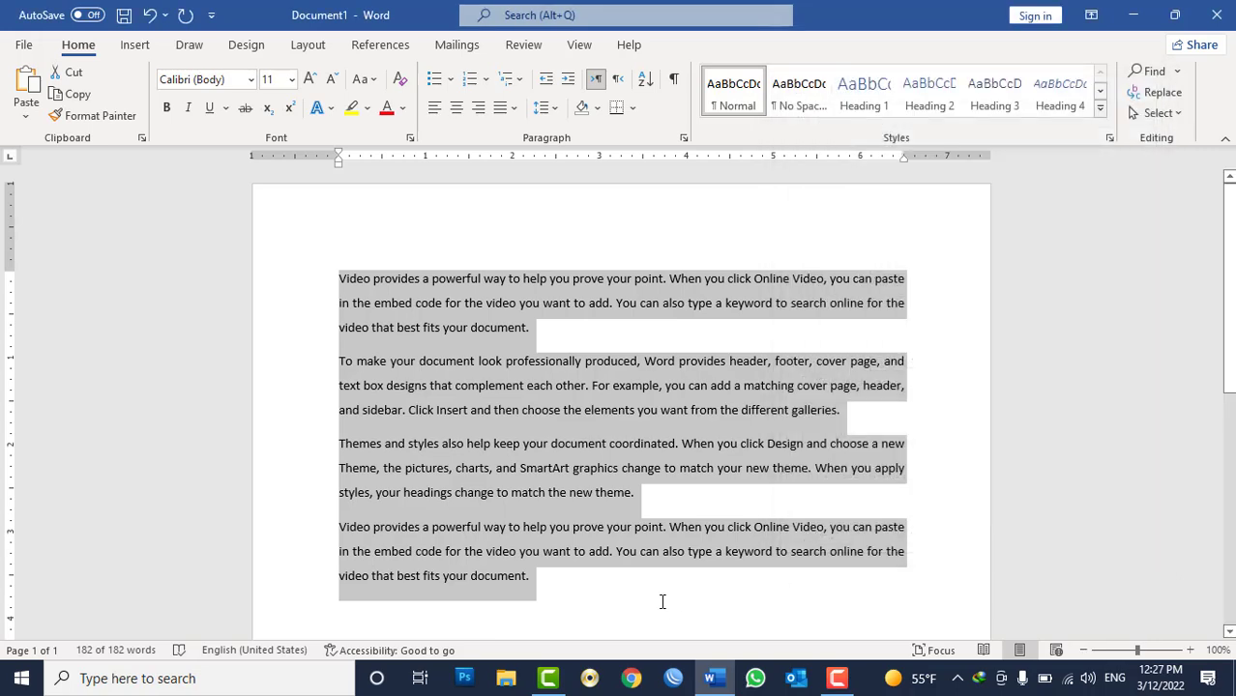
pyautogui.press('Delete')
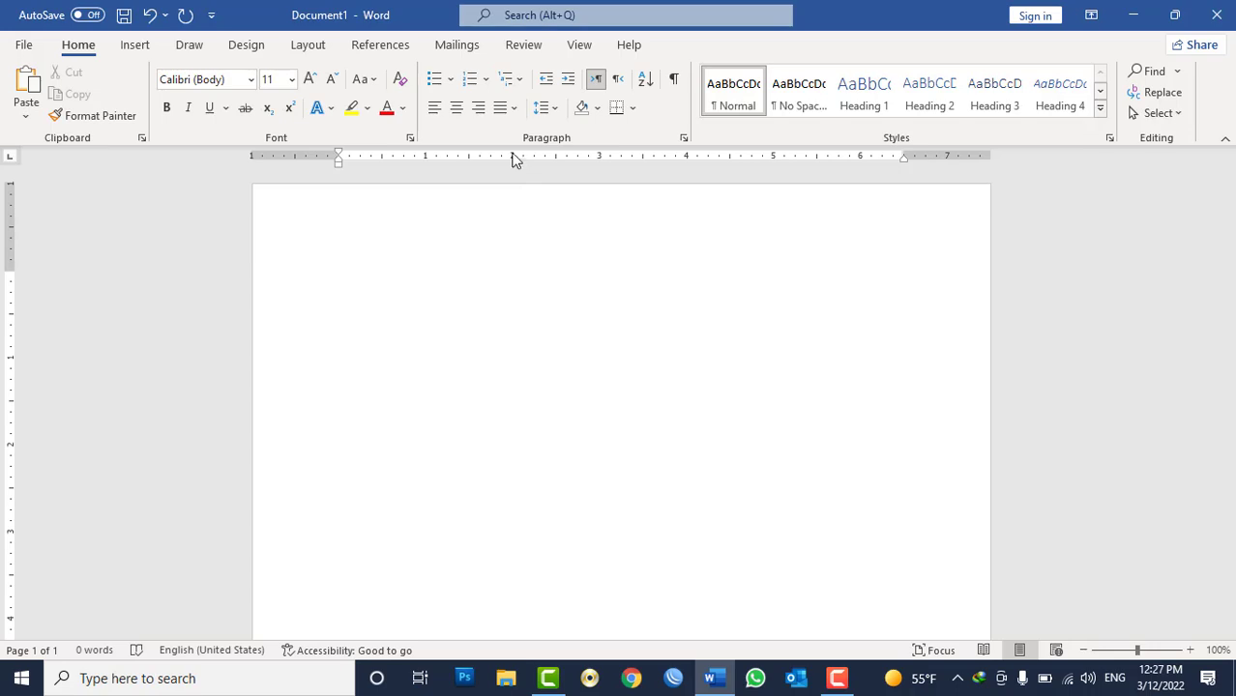
# Examine the measurement units setting in the Advanced section of Word Options.
pyautogui.click(19, 45)
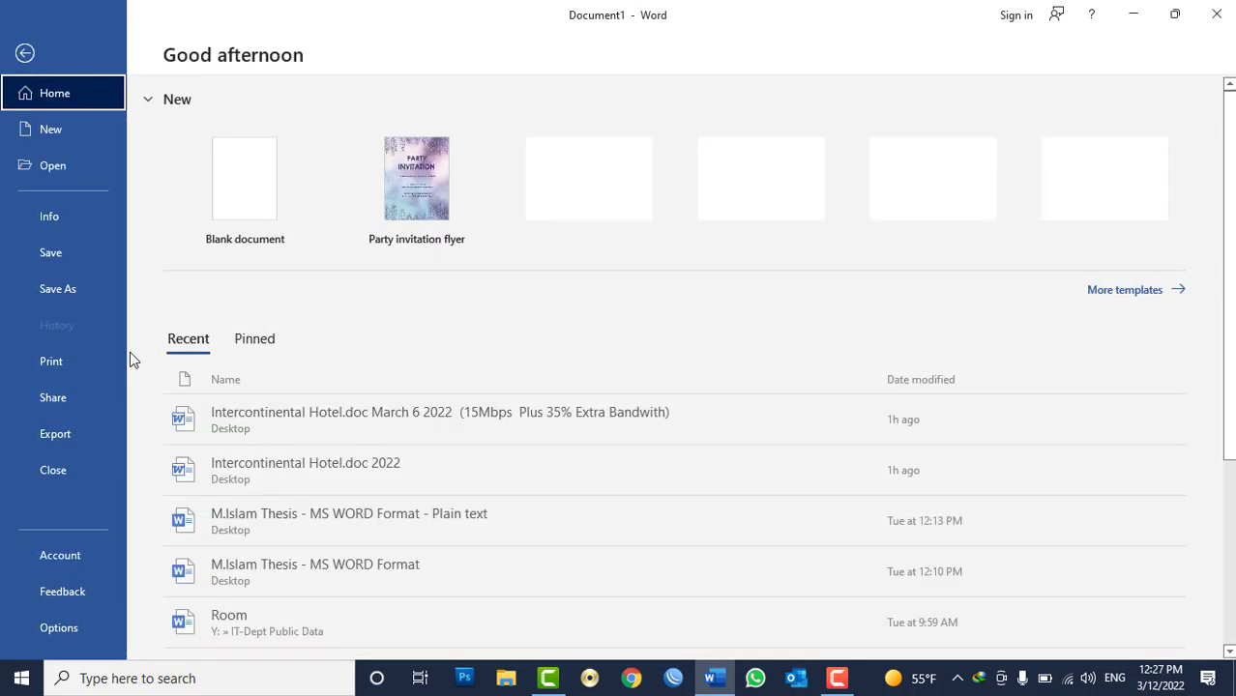
pyautogui.click(78, 630)
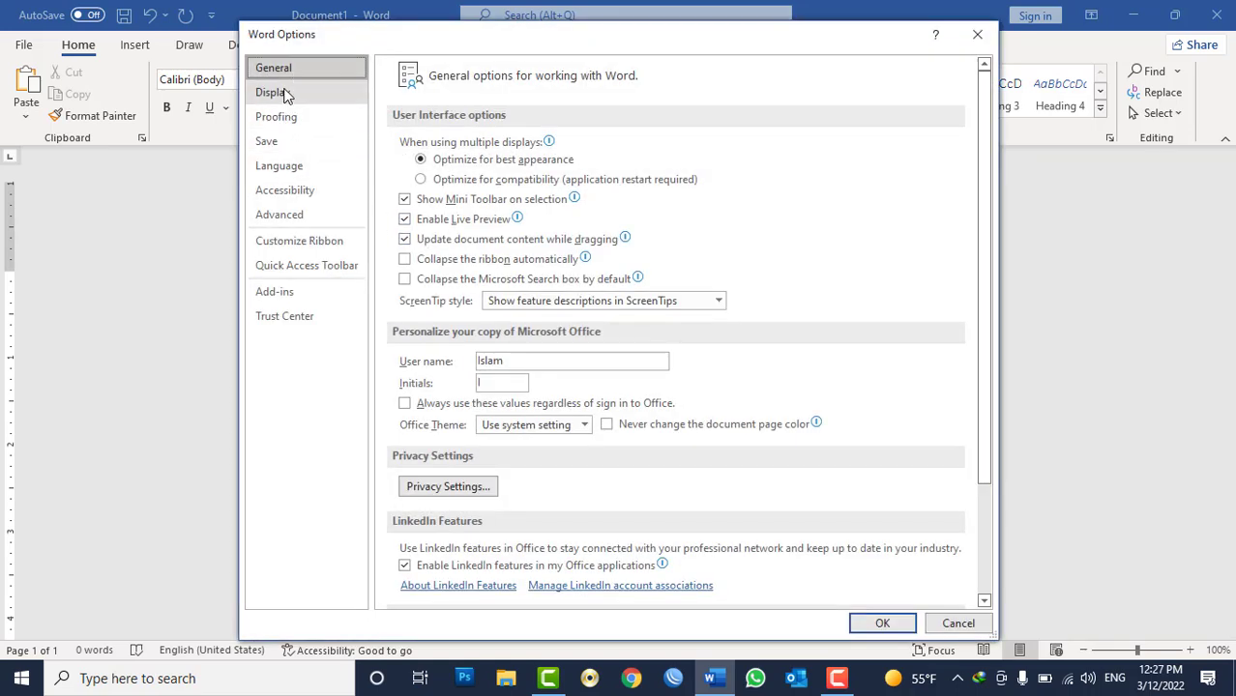
pyautogui.scroll(-3, 527, 279)
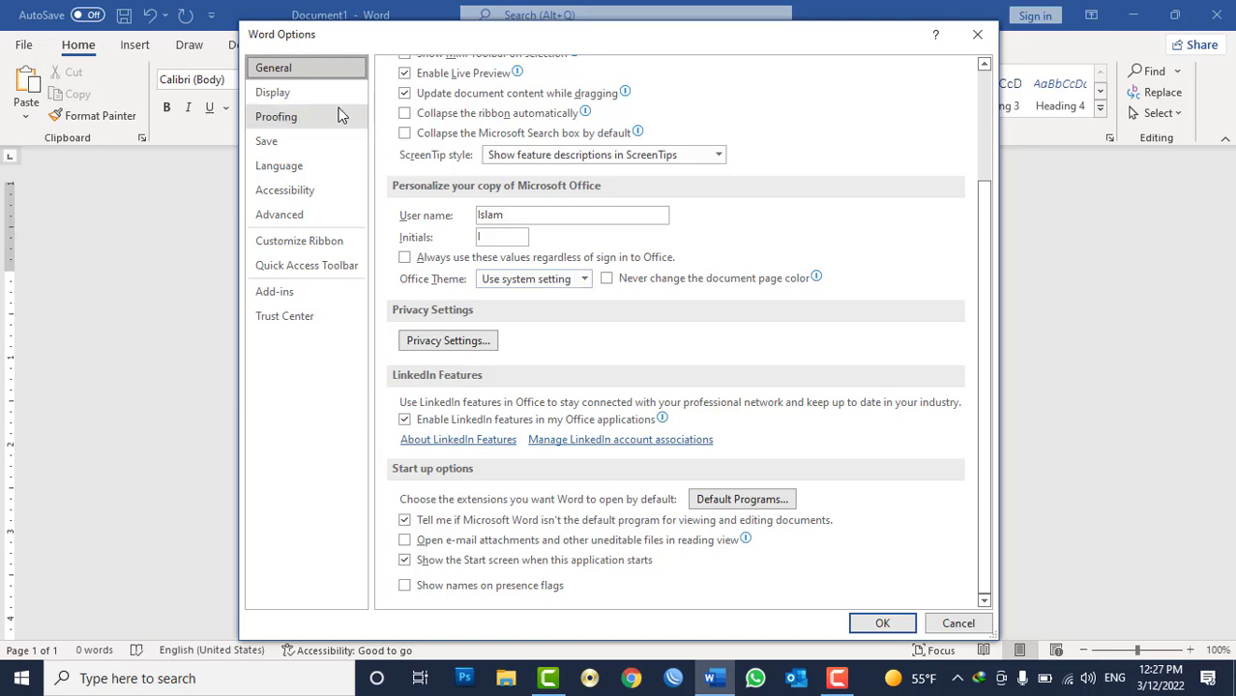
pyautogui.click(290, 96)
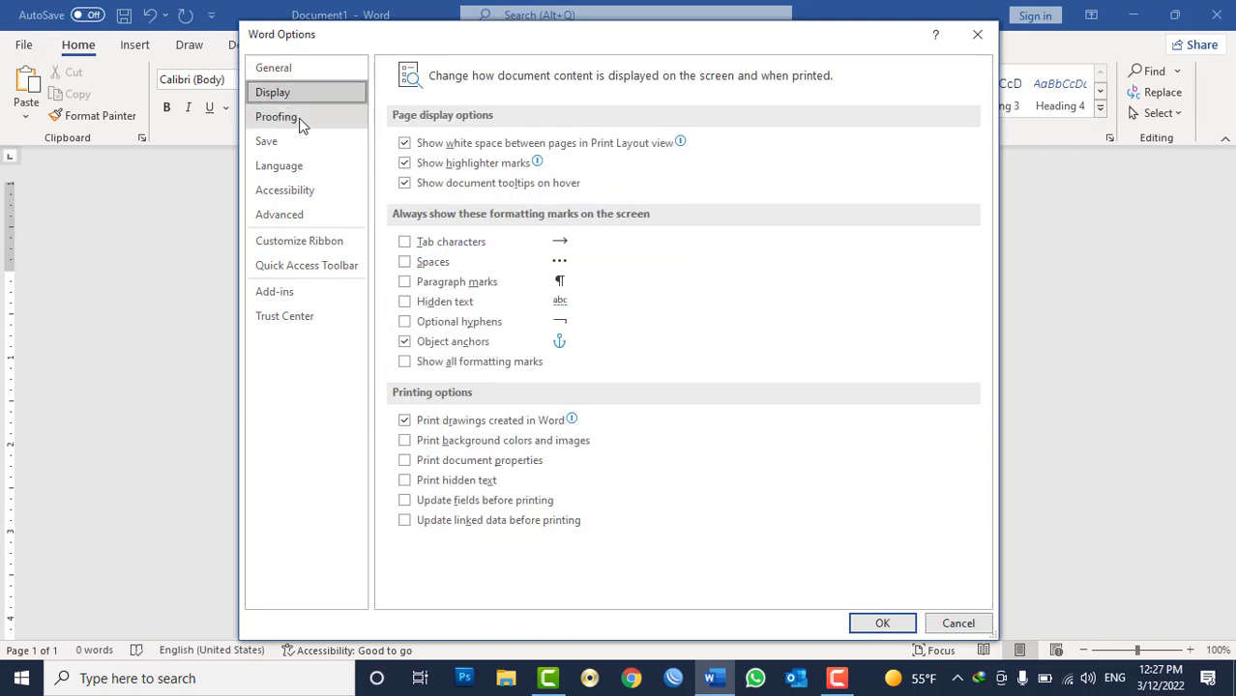
pyautogui.click(292, 214)
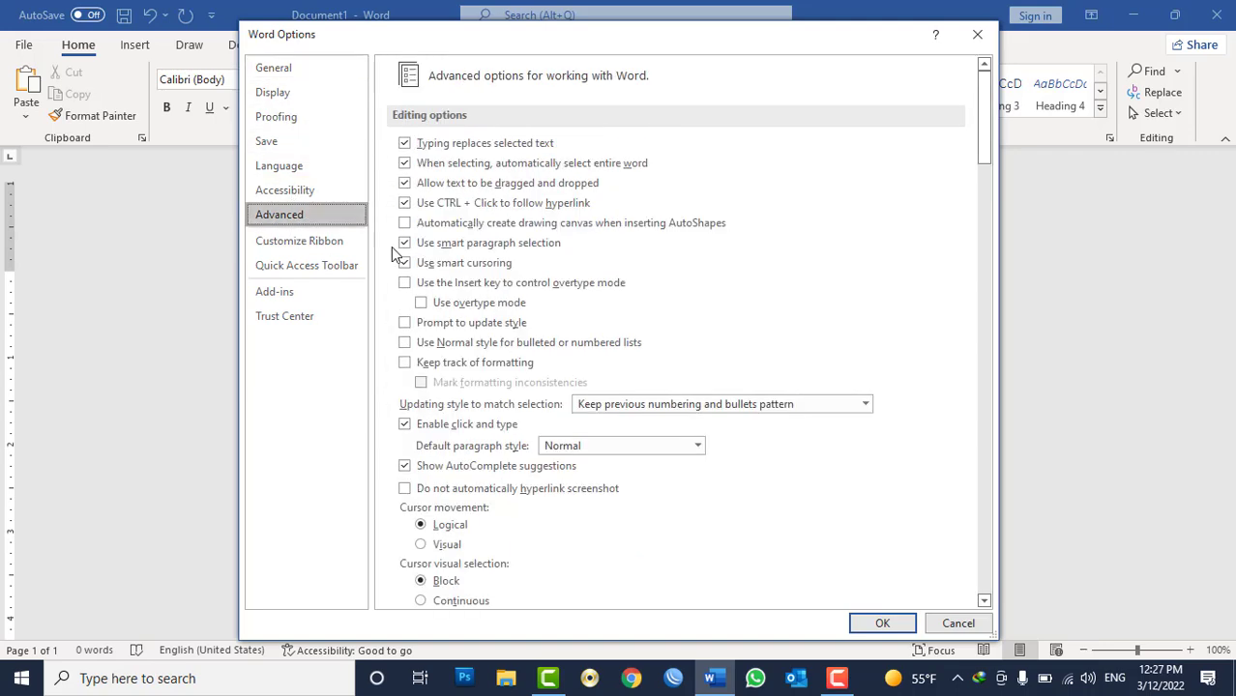
pyautogui.scroll(-8, 730, 326)
pyautogui.scroll(-15, 730, 326)
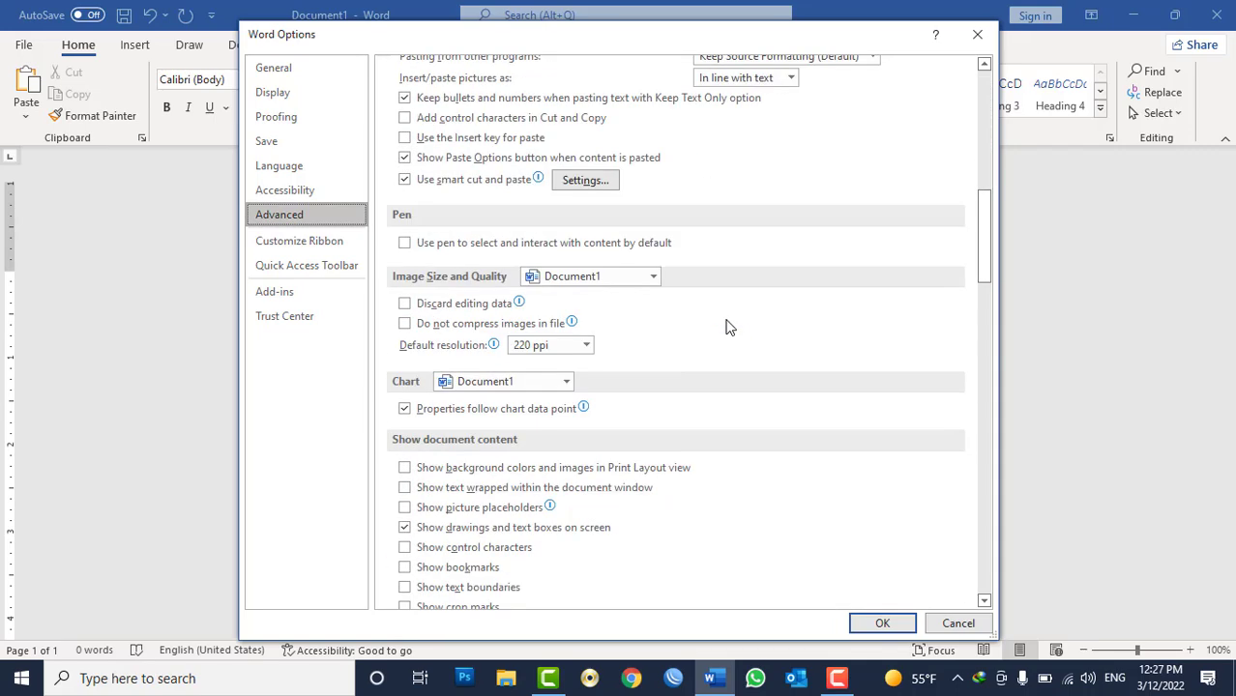
pyautogui.scroll(-6, 729, 326)
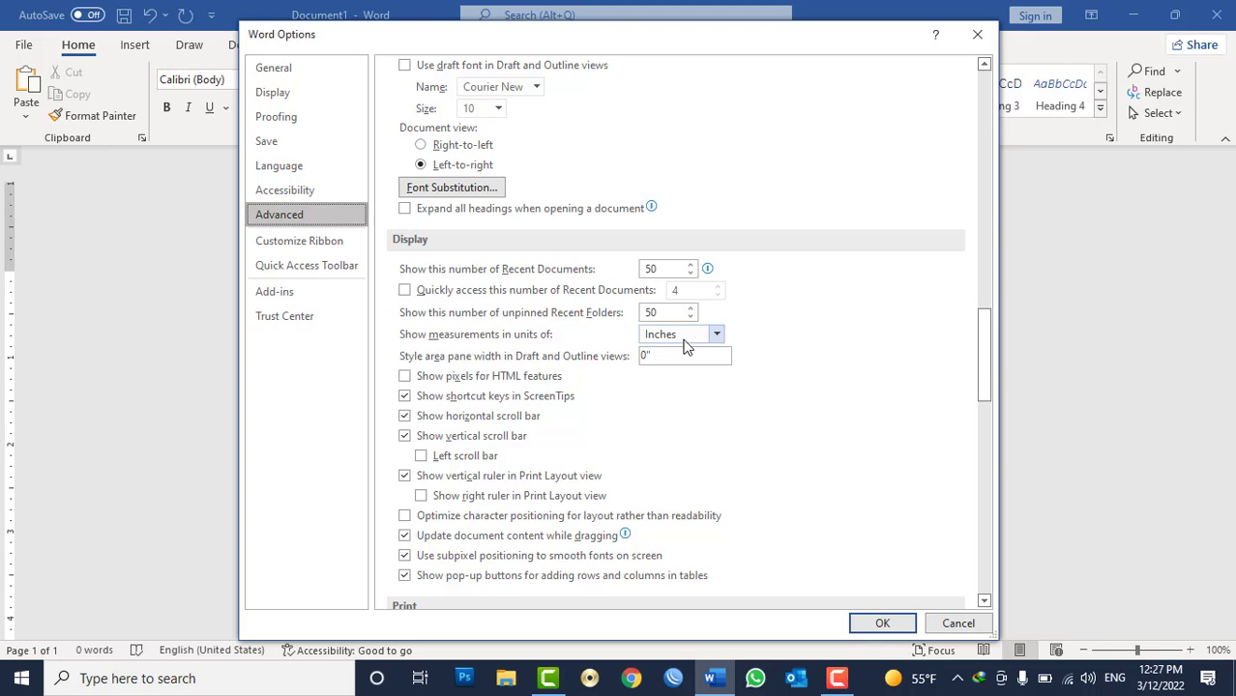
pyautogui.press('Return')
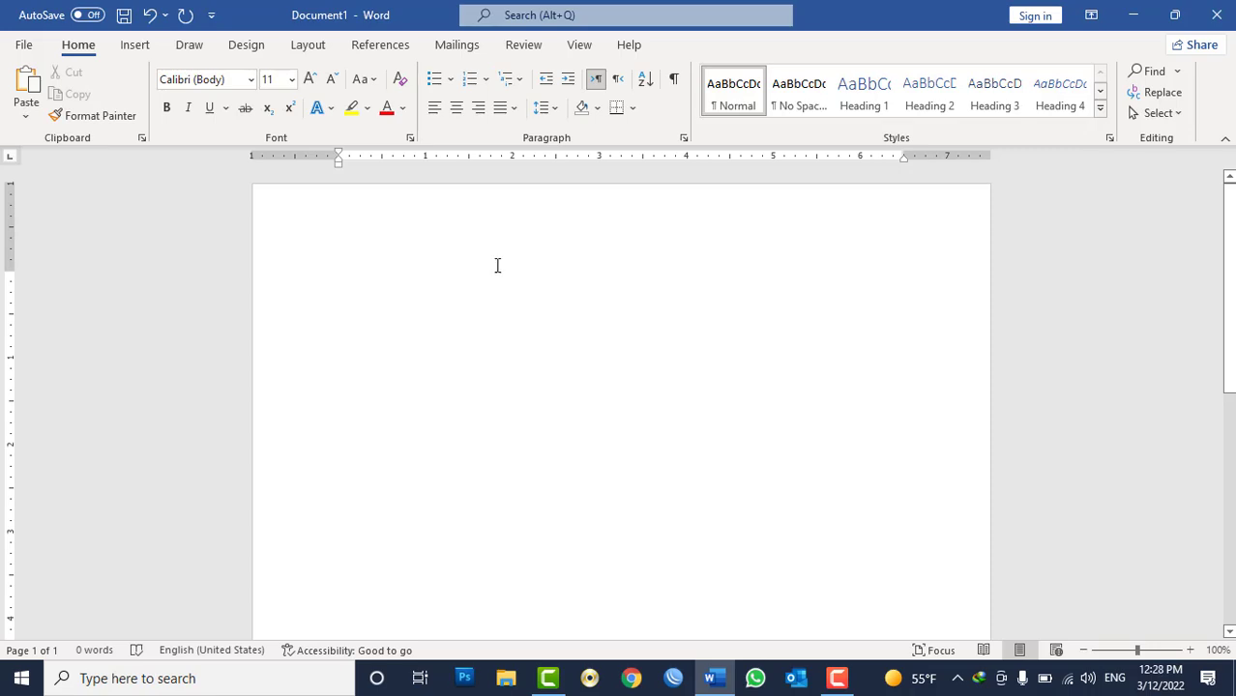
# Set a 2-inch left tab stop with a dotted leader for the current paragraph.
pyautogui.click(683, 137)
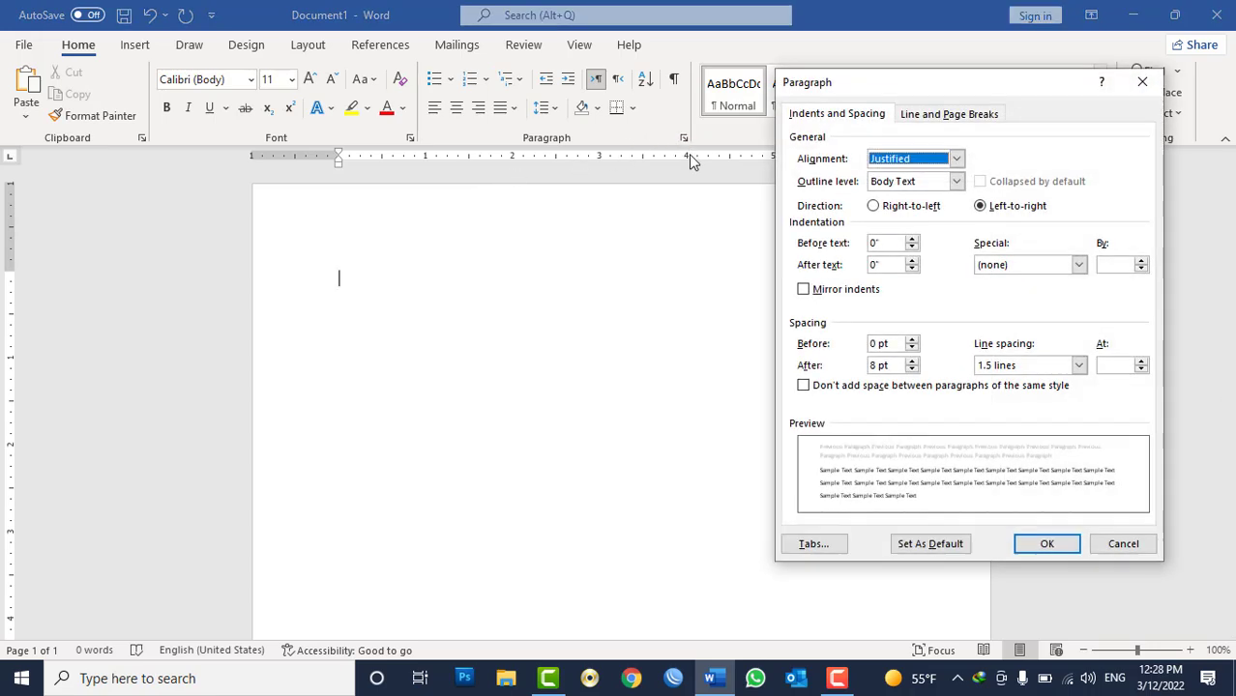
pyautogui.click(813, 544)
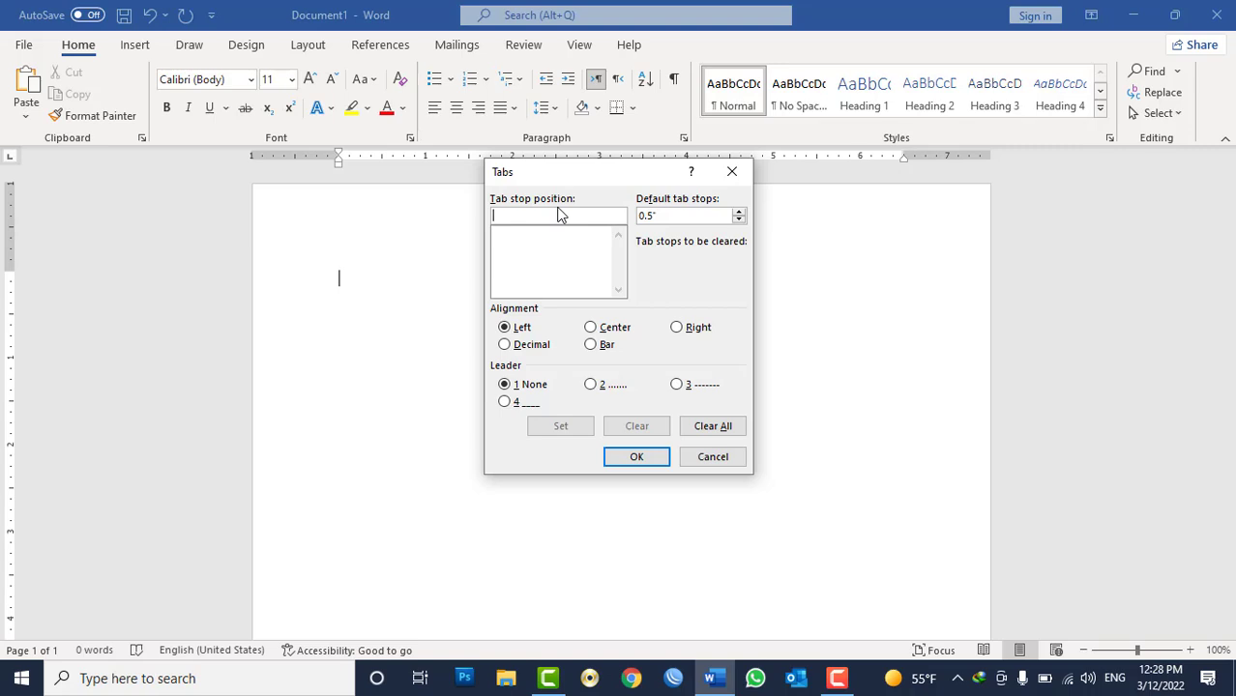
pyautogui.write('2')
pyautogui.click(594, 386)
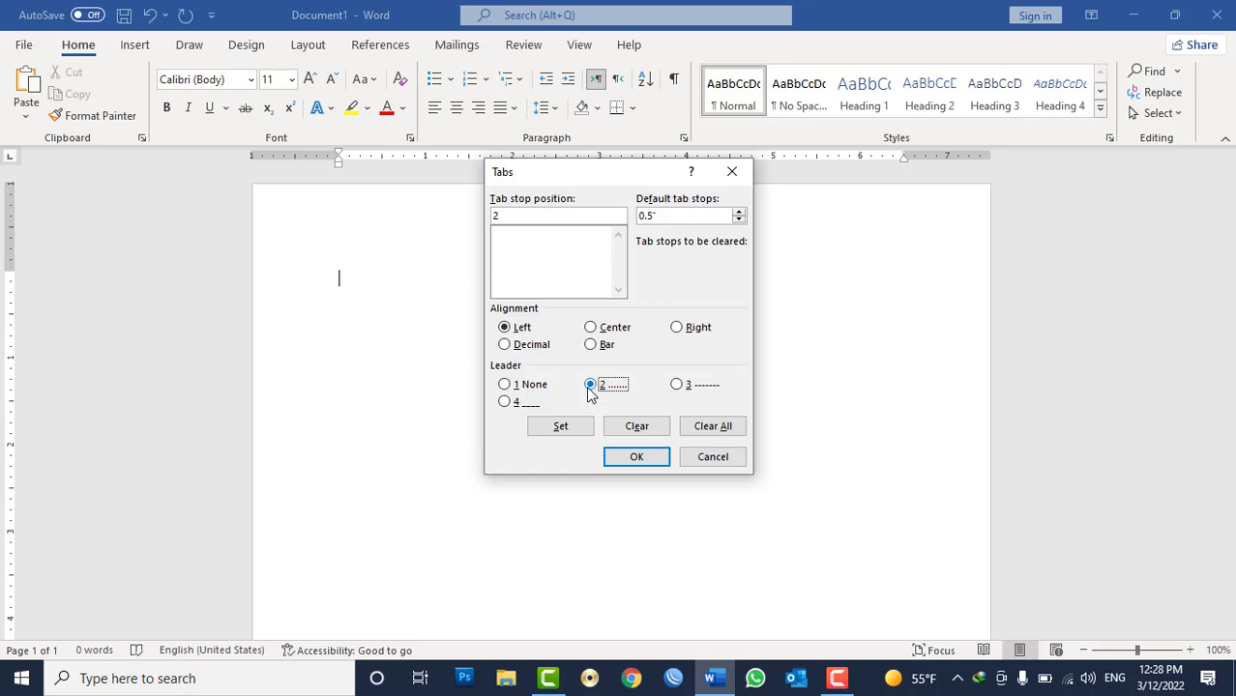
pyautogui.click(569, 429)
pyautogui.click(636, 457)
# Type a Name and F/Name form line with dotted leaders plus a line with a person's names, then delete all the text.
pyautogui.write('Sname')
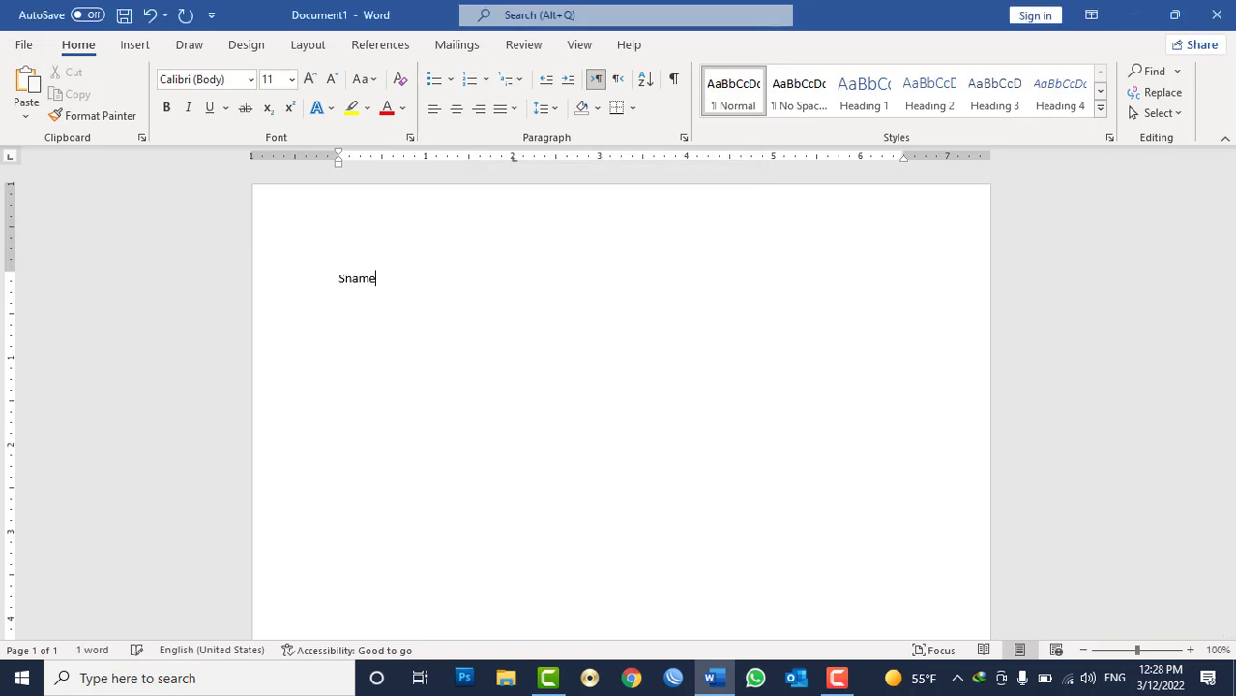
pyautogui.press('BackSpace')
pyautogui.press('BackSpace')
pyautogui.press('BackSpace')
pyautogui.write('Name: .....................................')
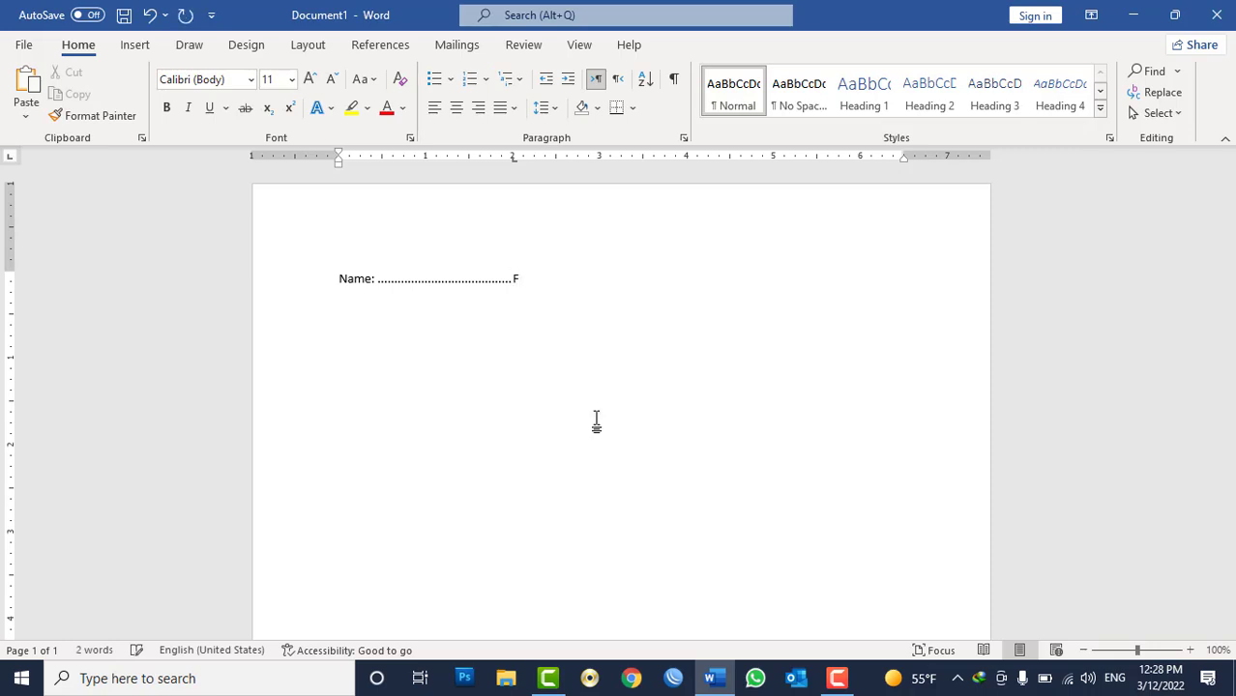
pyautogui.write('F/Name ')
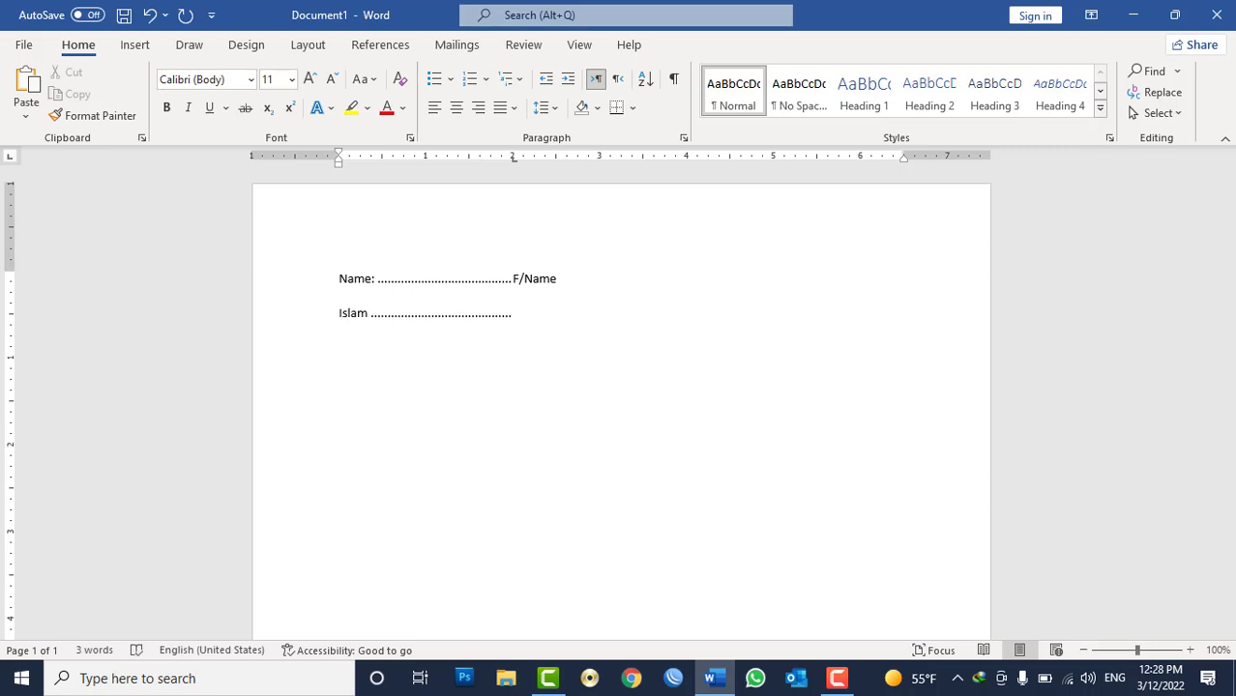
pyautogui.hotkey('ctrl', 'a')
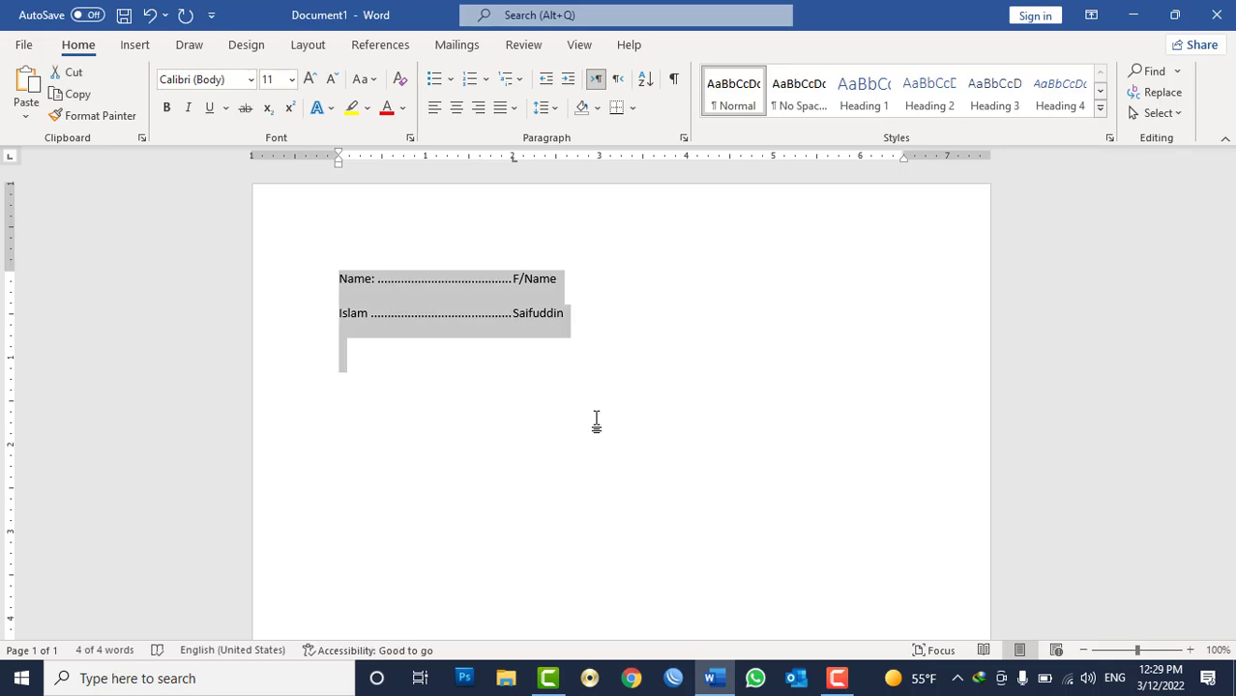
pyautogui.press('BackSpace')
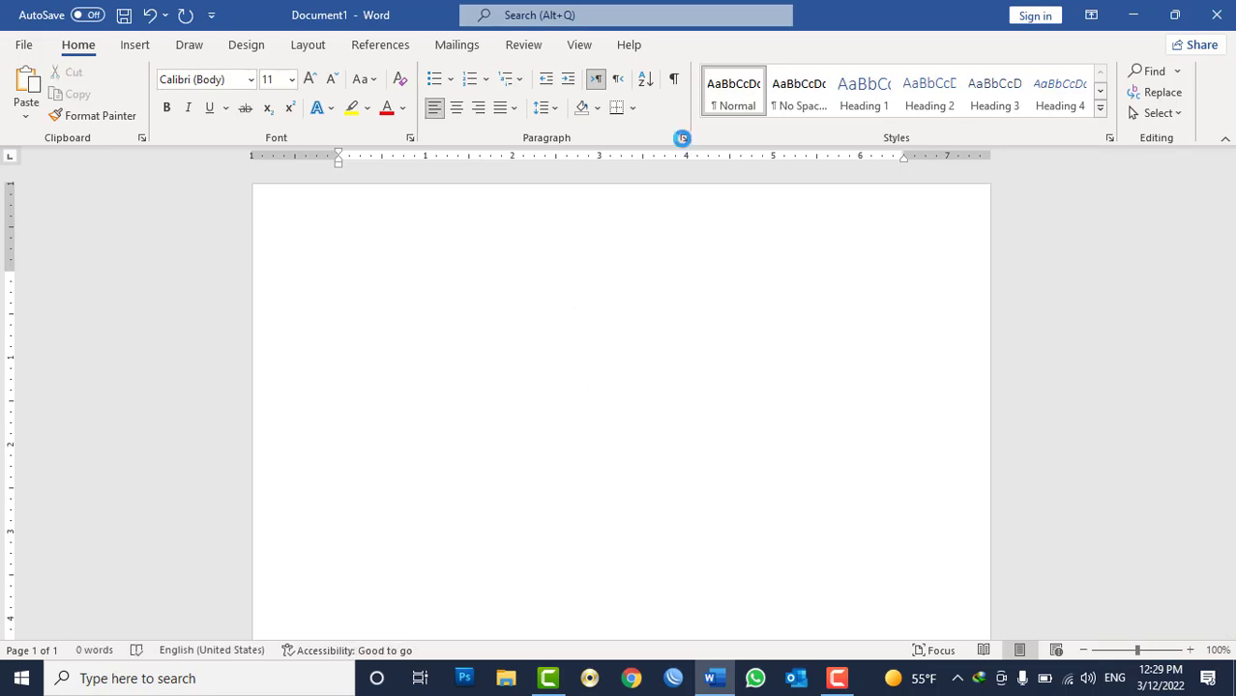
# Review the paragraph pagination options for line and page breaks.
pyautogui.click(683, 137)
pyautogui.click(945, 116)
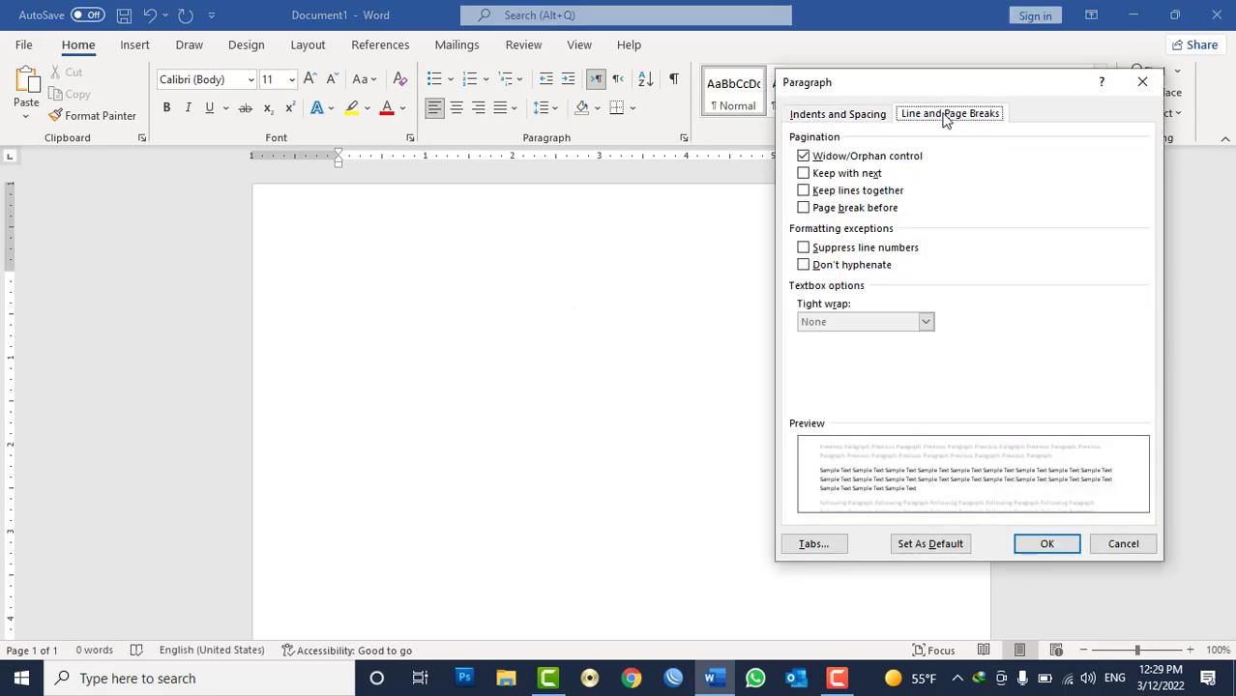
pyautogui.moveTo(938, 91); pyautogui.dragTo(842, 92)
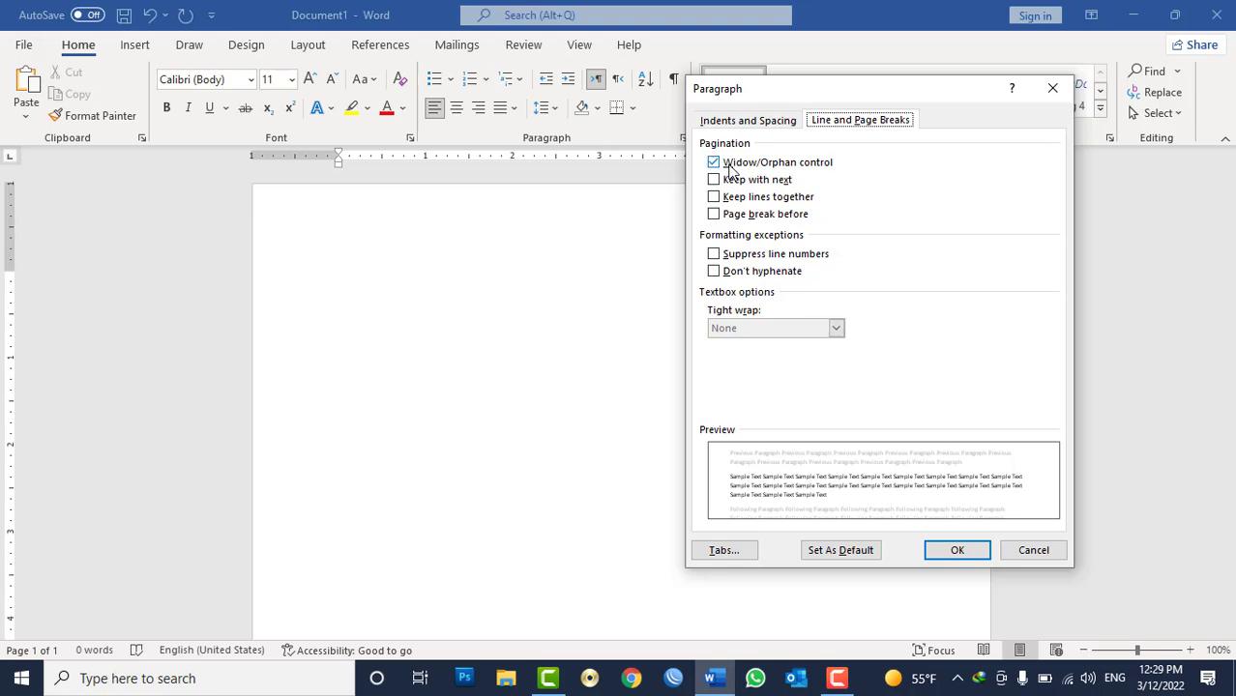
pyautogui.click(1031, 550)
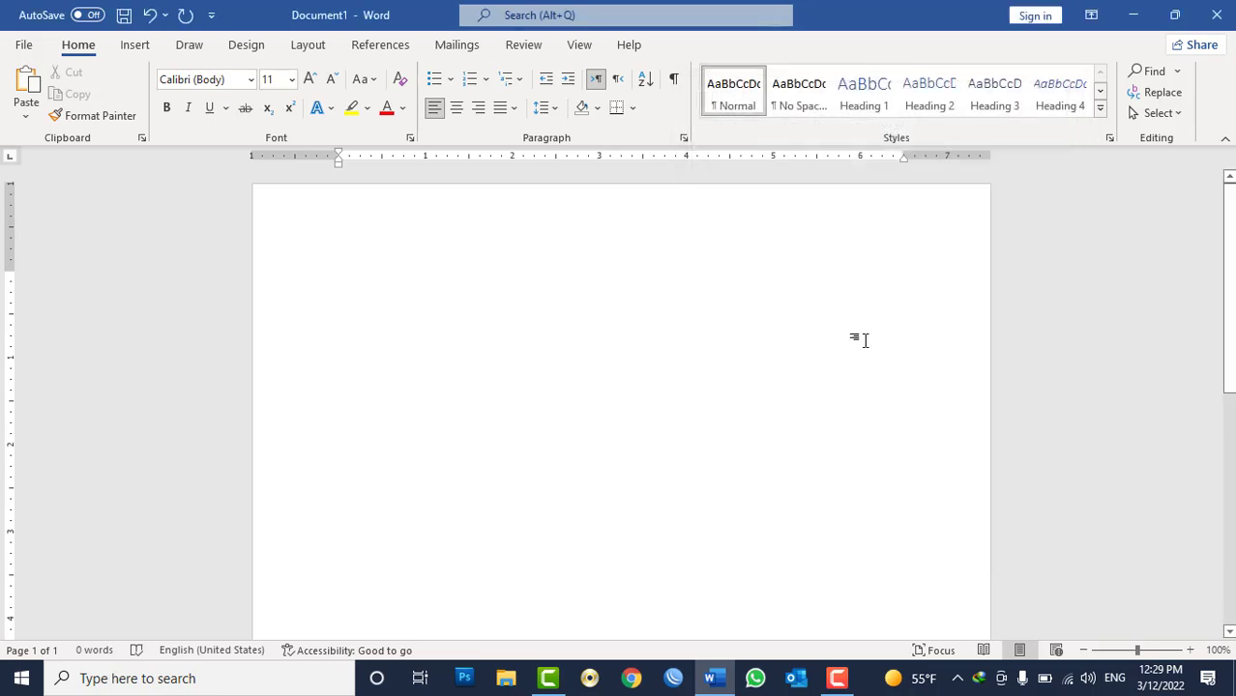
# Generate paragraphs of sample text with the =rand function.
pyautogui.write('=rand(33 ')
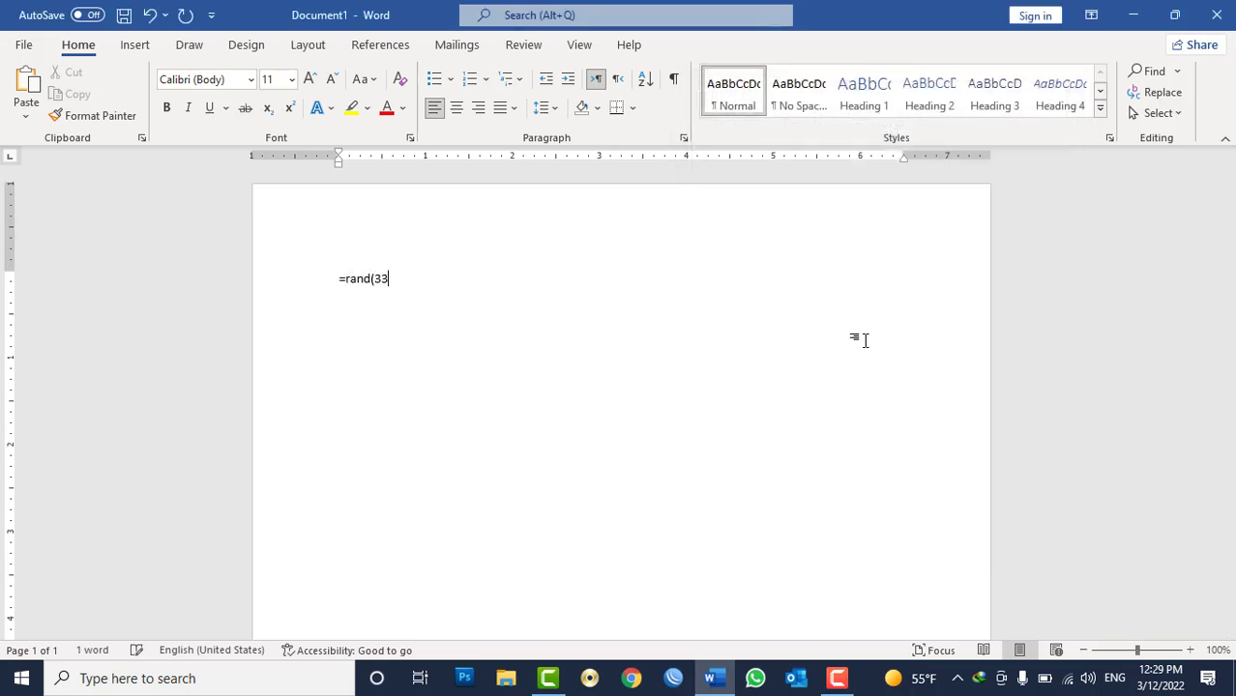
pyautogui.write('30)')
pyautogui.press('Return')
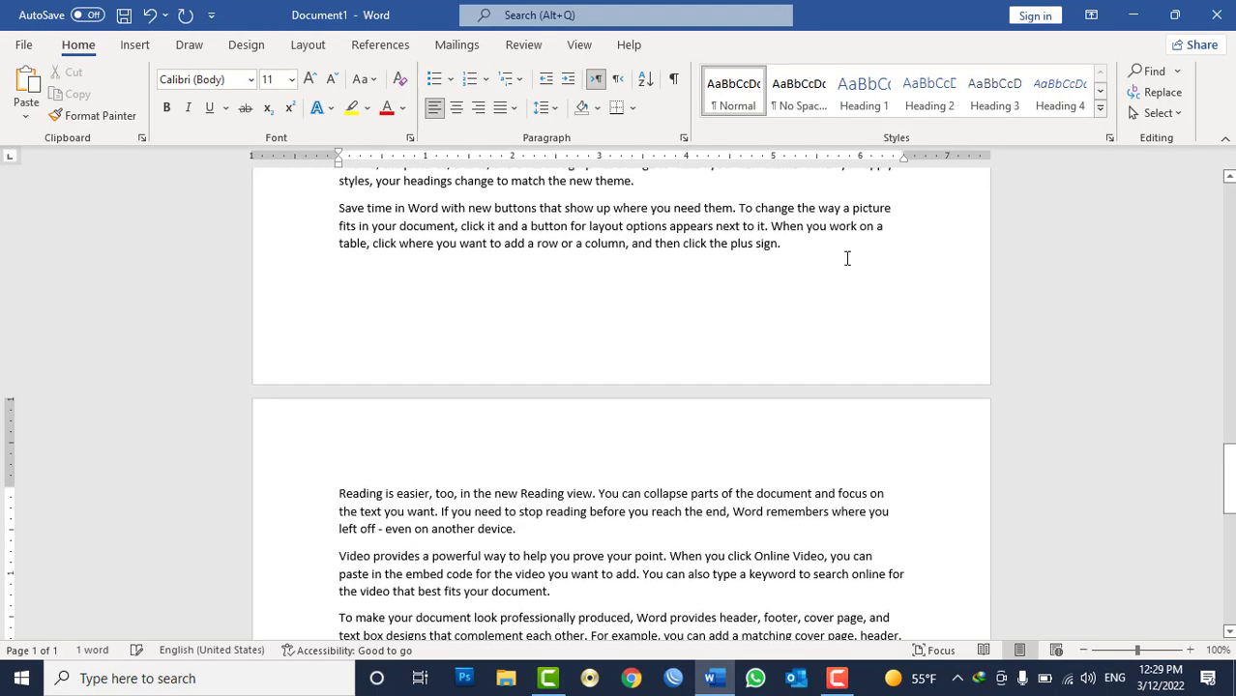
# Delete the selected text so the document ends partway through the last paragraph.
pyautogui.moveTo(368, 443); pyautogui.dragTo(669, 505)
pyautogui.press('BackSpace')
pyautogui.press('BackSpace')
pyautogui.press('BackSpace')
pyautogui.press('BackSpace')
pyautogui.press('BackSpace')
pyautogui.press('BackSpace')
pyautogui.press('BackSpace')
pyautogui.press('BackSpace')
pyautogui.press('BackSpace')
pyautogui.press('BackSpace')
pyautogui.press('BackSpace')
pyautogui.press('BackSpace')
pyautogui.press('BackSpace')
pyautogui.press('BackSpace')
pyautogui.press('BackSpace')
pyautogui.press('BackSpace')
pyautogui.press('BackSpace')
pyautogui.press('BackSpace')
pyautogui.press('BackSpace')
pyautogui.press('BackSpace')
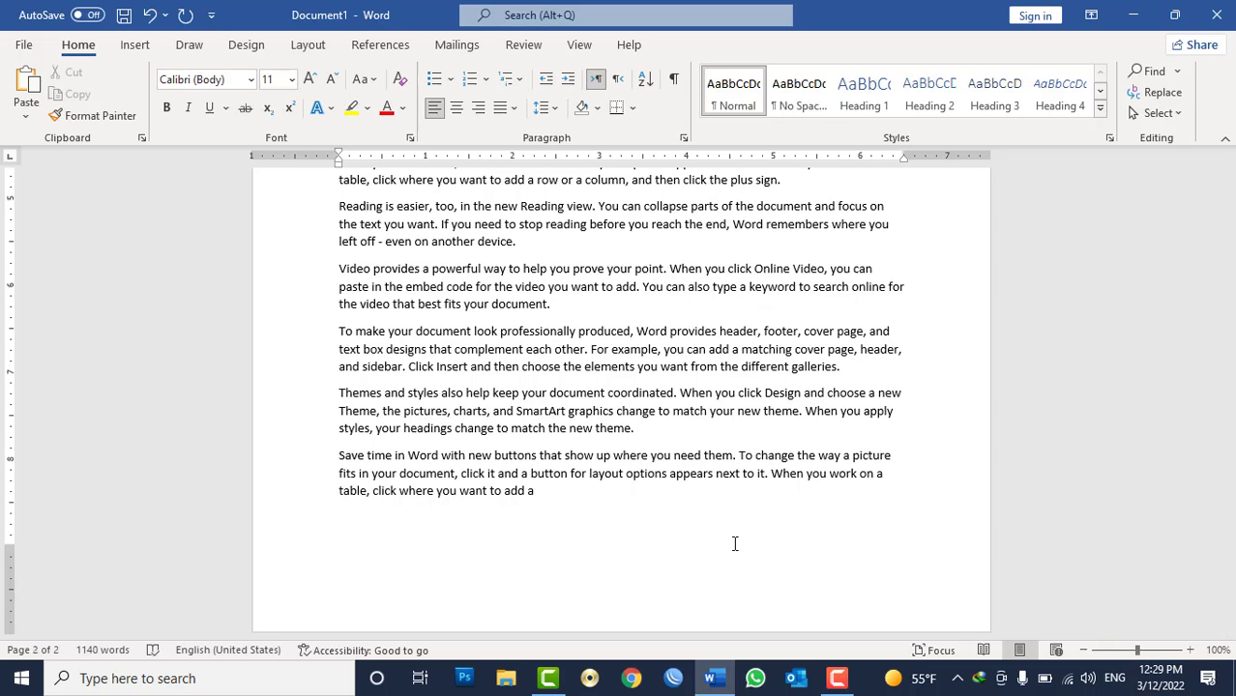
# Extend the last paragraph with a long run of w characters until it spills onto the next page.
pyautogui.write('wwwwwwwwwwwwwwwwwwwwwwww')
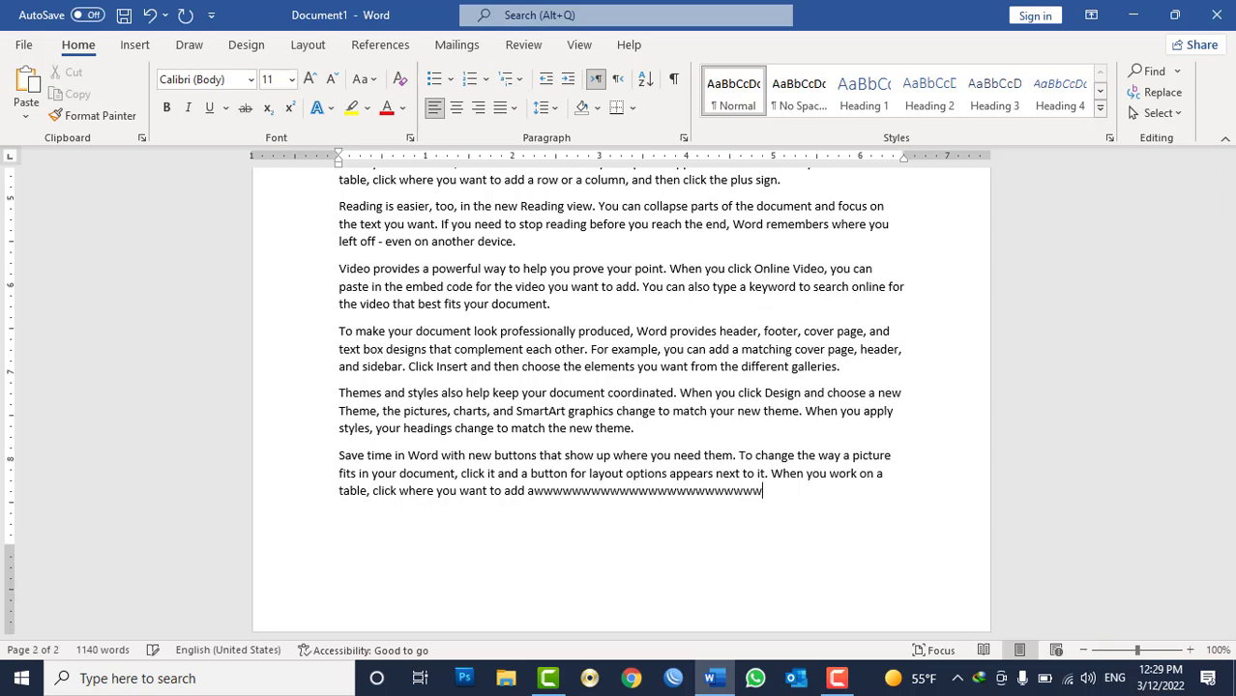
pyautogui.write('wwwwwww')
pyautogui.write('wwwww')
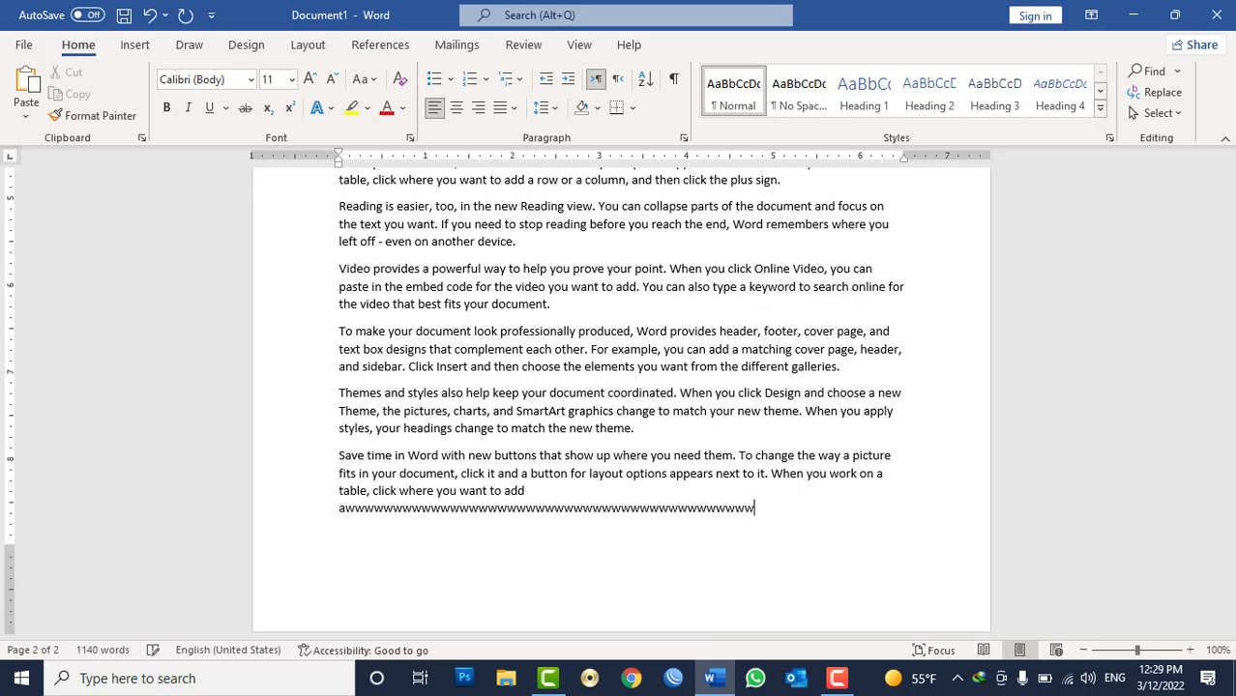
pyautogui.write('wwwwwwwwwwwwwww')
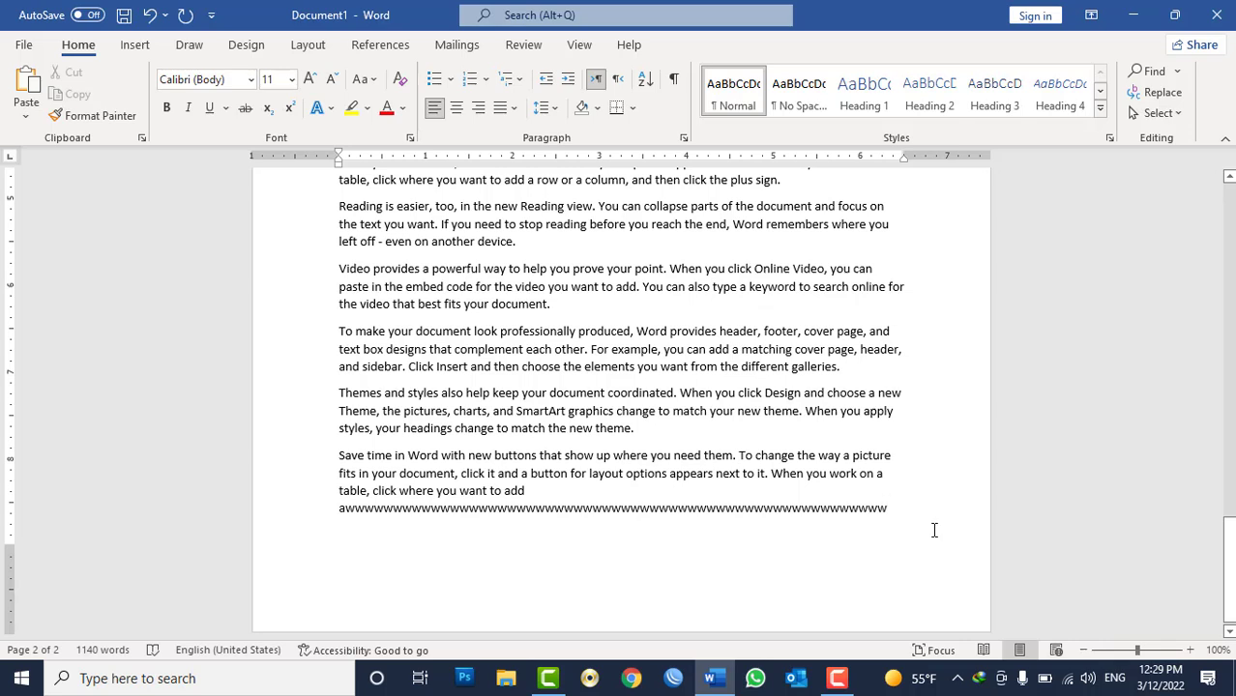
pyautogui.write('ww')
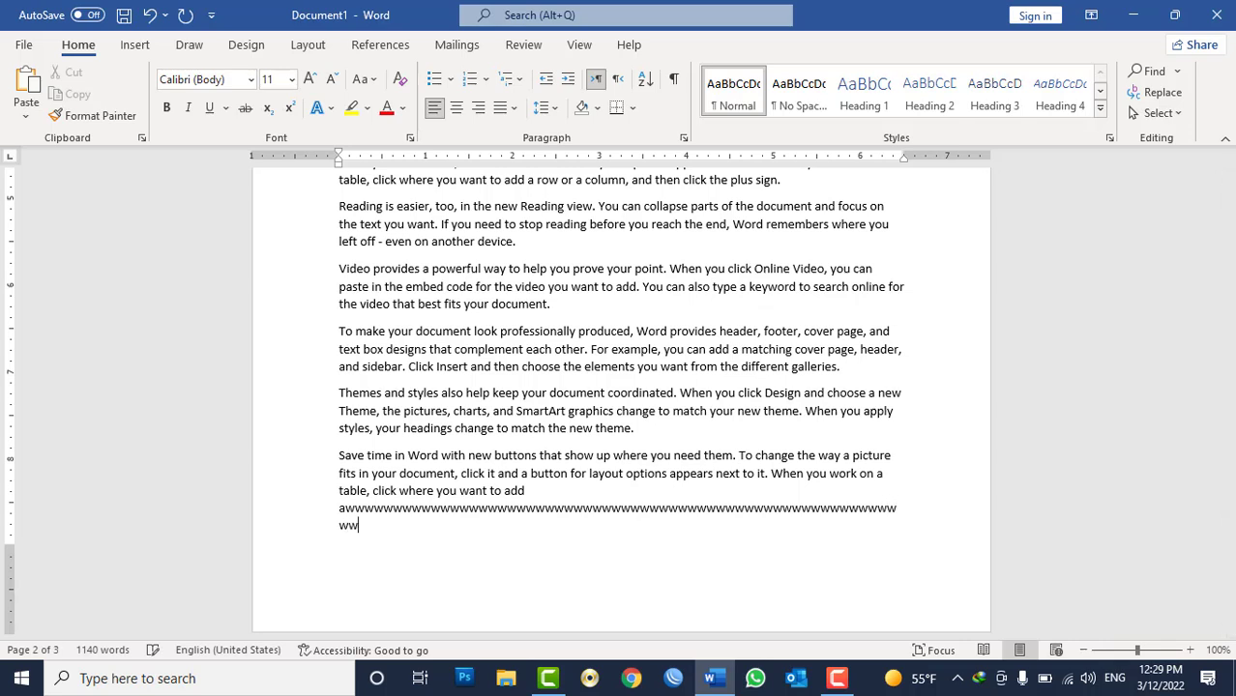
pyautogui.write('wwwwwwwwwwwwwwwwwwwwwwwwwwwwwwwwwwwwwwwwwwwwwwwwwwwwwwwwwwwww')
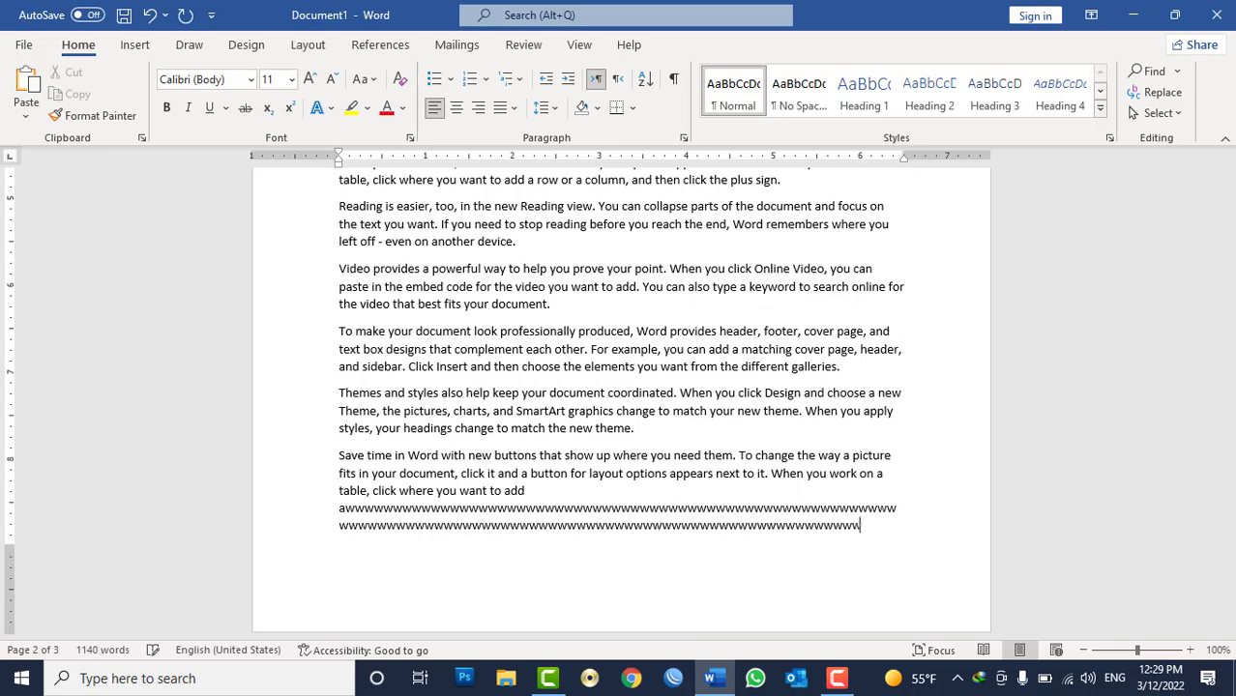
pyautogui.write('wwww')
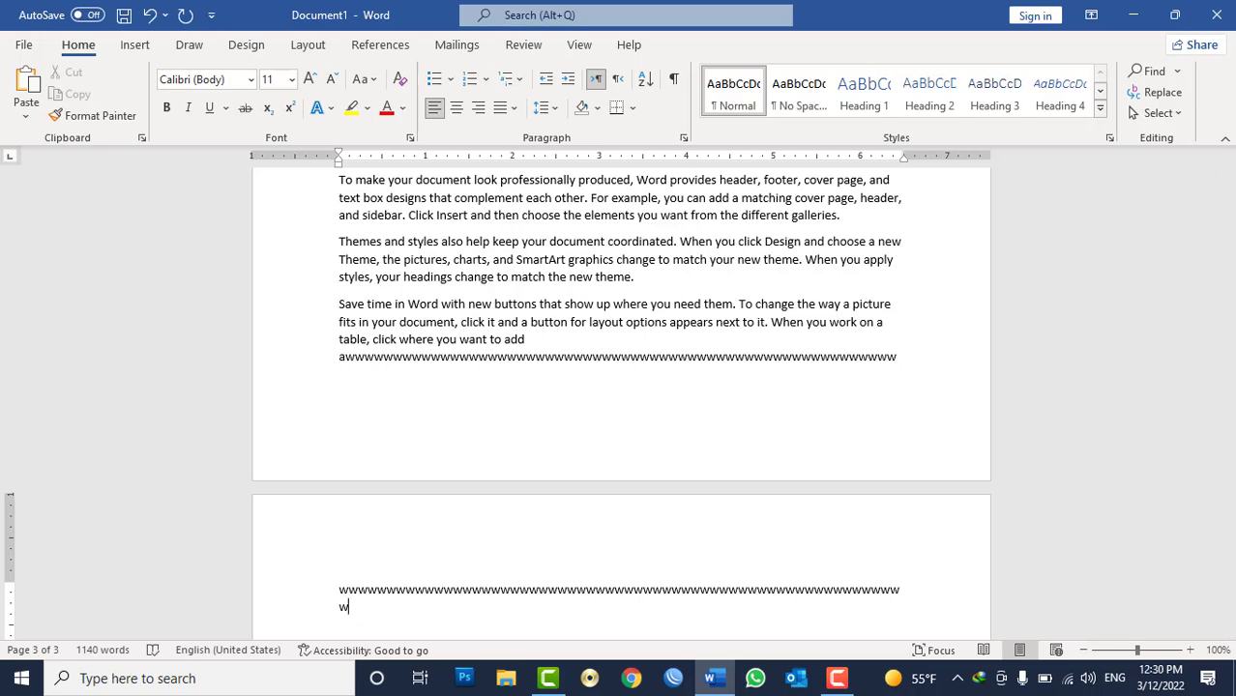
# Turn off Widow/Orphan control for the last paragraph.
pyautogui.click(684, 136)
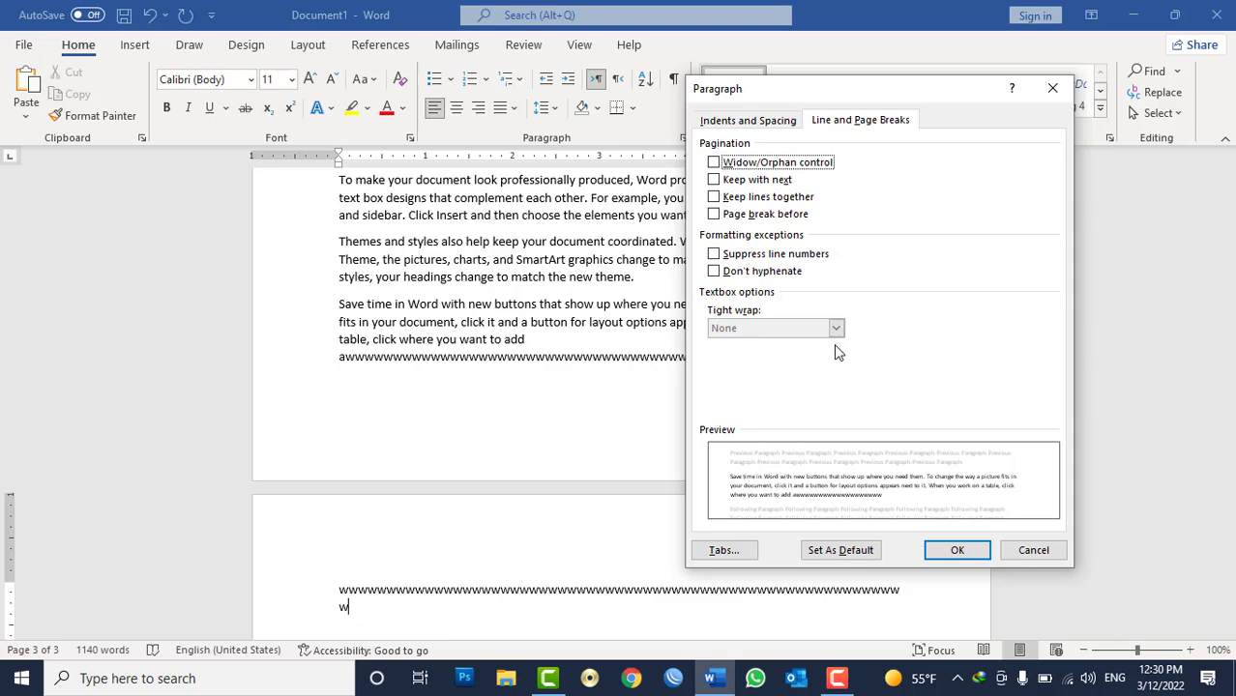
pyautogui.click(959, 553)
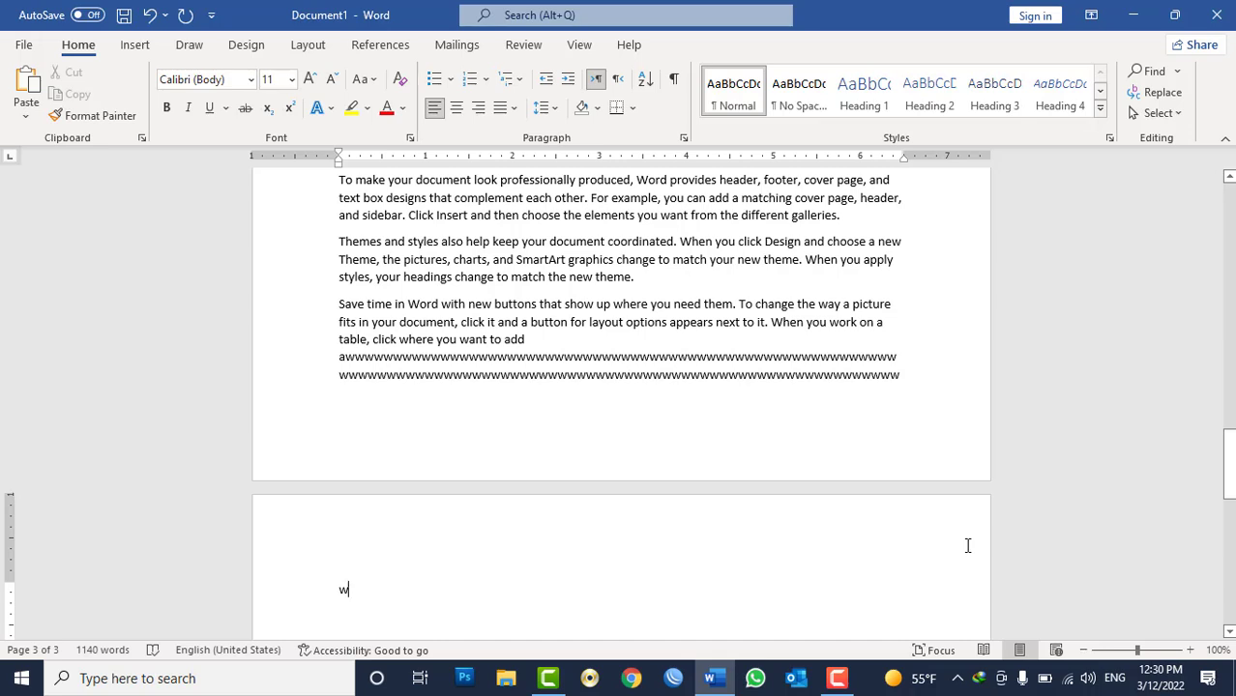
# Turn on Keep lines together for the last paragraph.
pyautogui.click(682, 138)
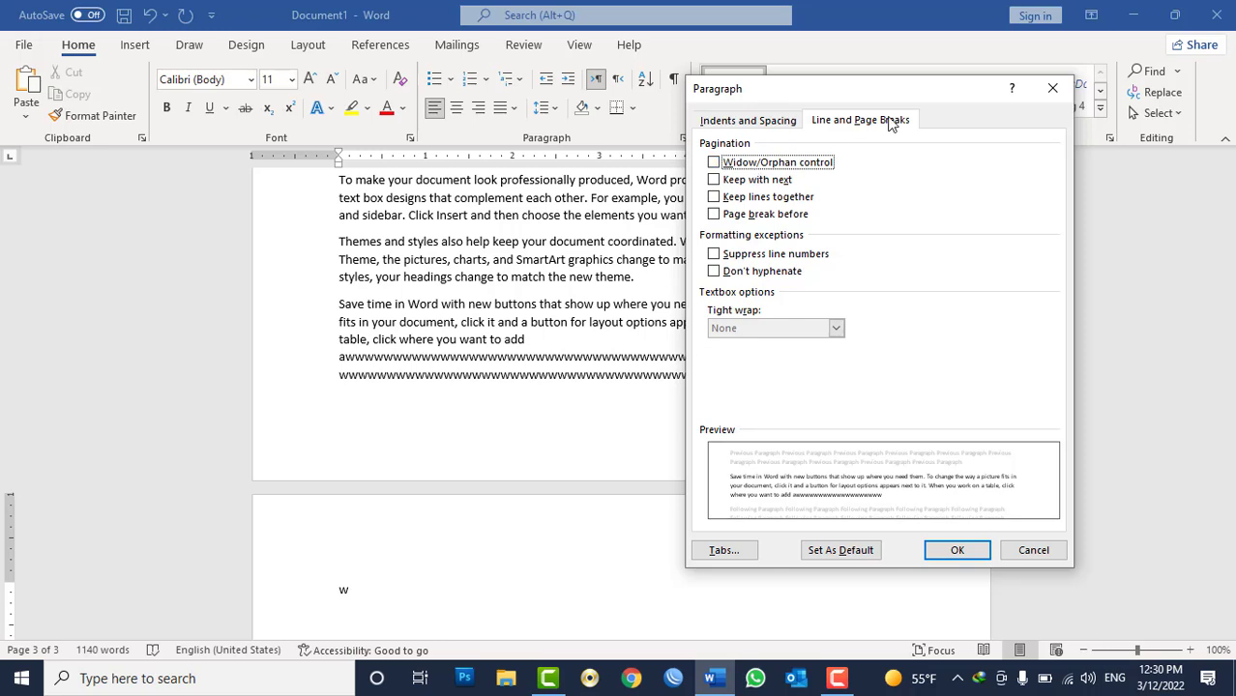
pyautogui.click(733, 200)
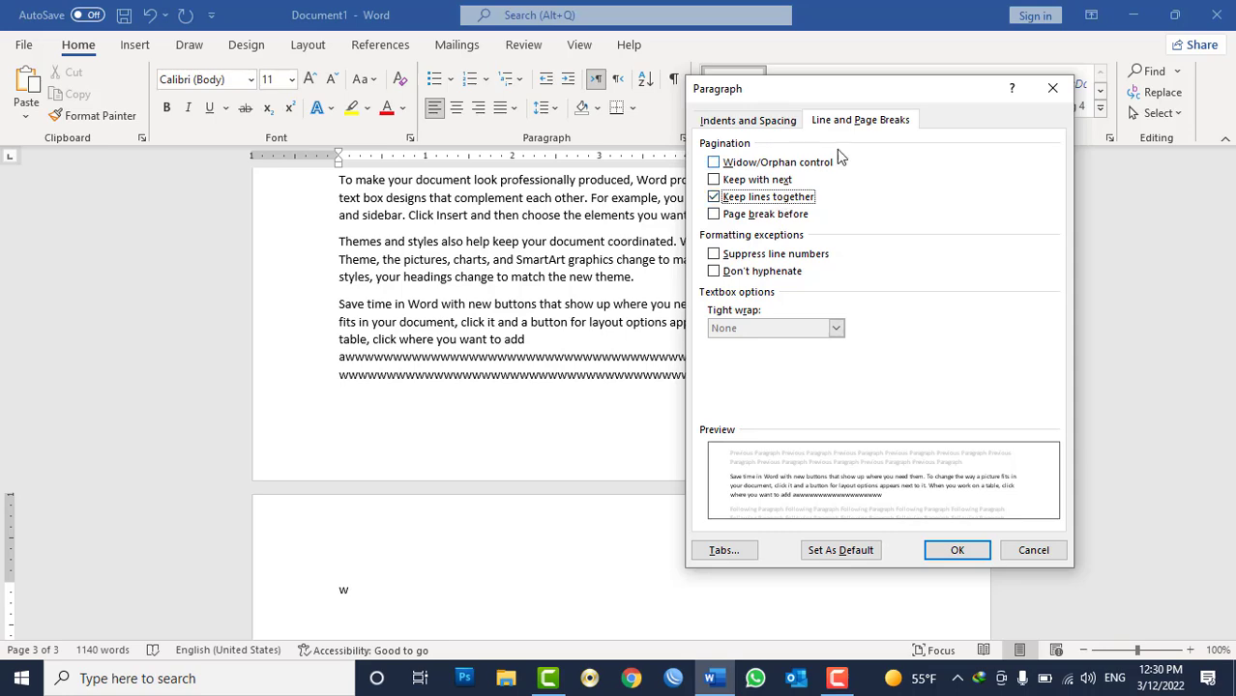
pyautogui.moveTo(871, 91); pyautogui.dragTo(1003, 60)
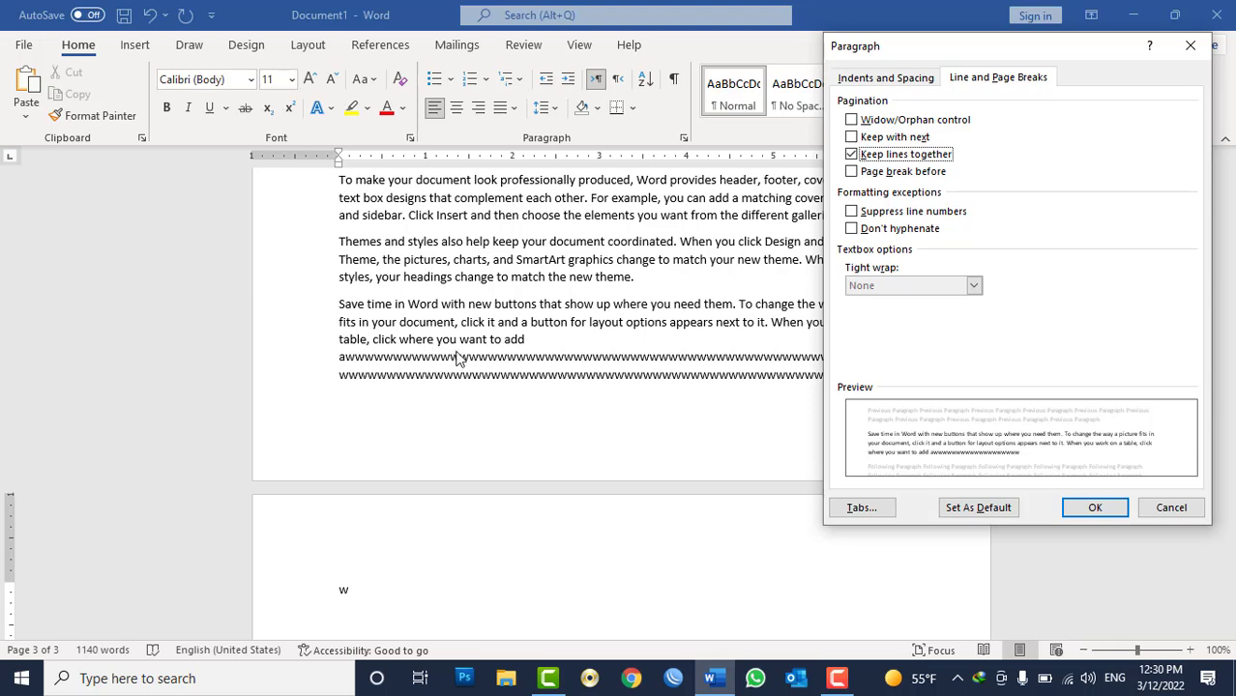
# Apply Keep lines together to the last paragraph, then reopen the paragraph settings and turn it off again.
pyautogui.click(1092, 509)
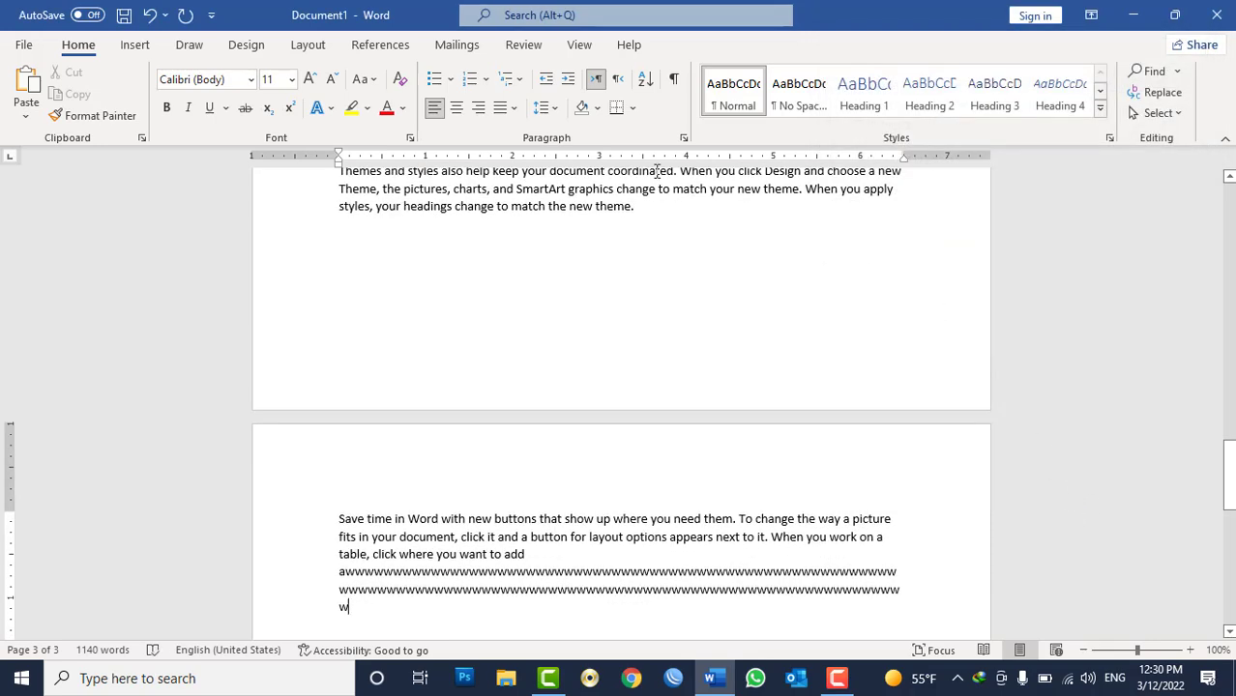
pyautogui.click(684, 138)
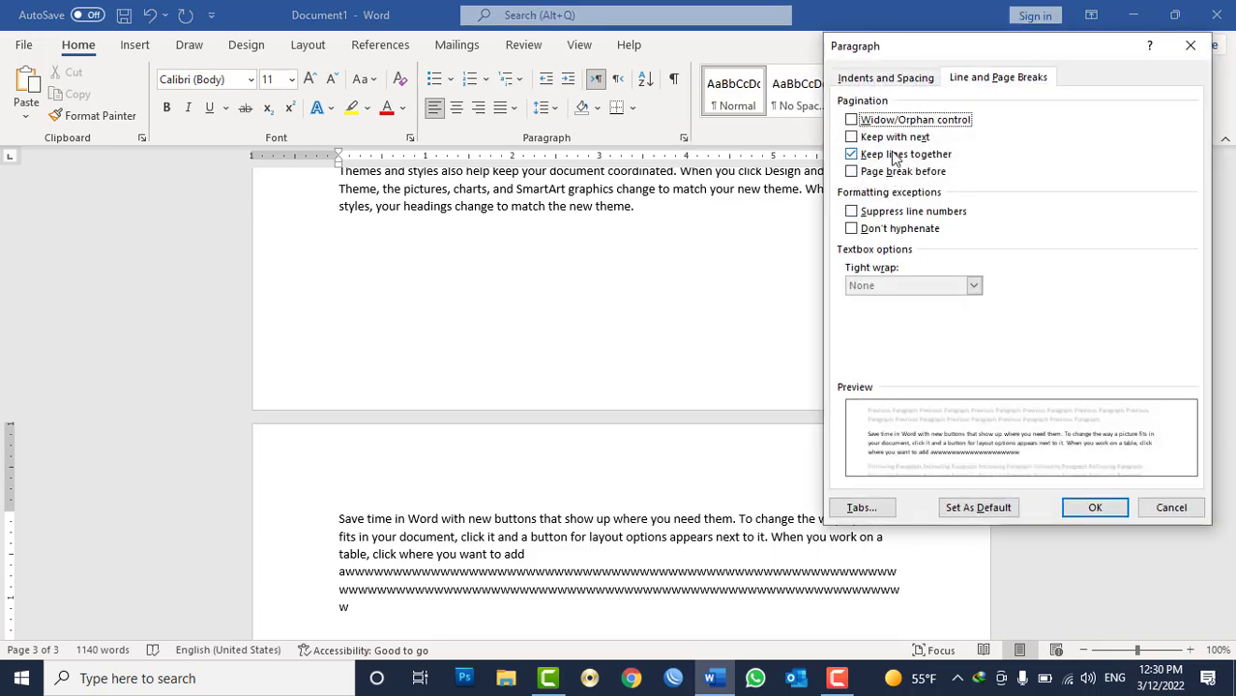
pyautogui.click(895, 154)
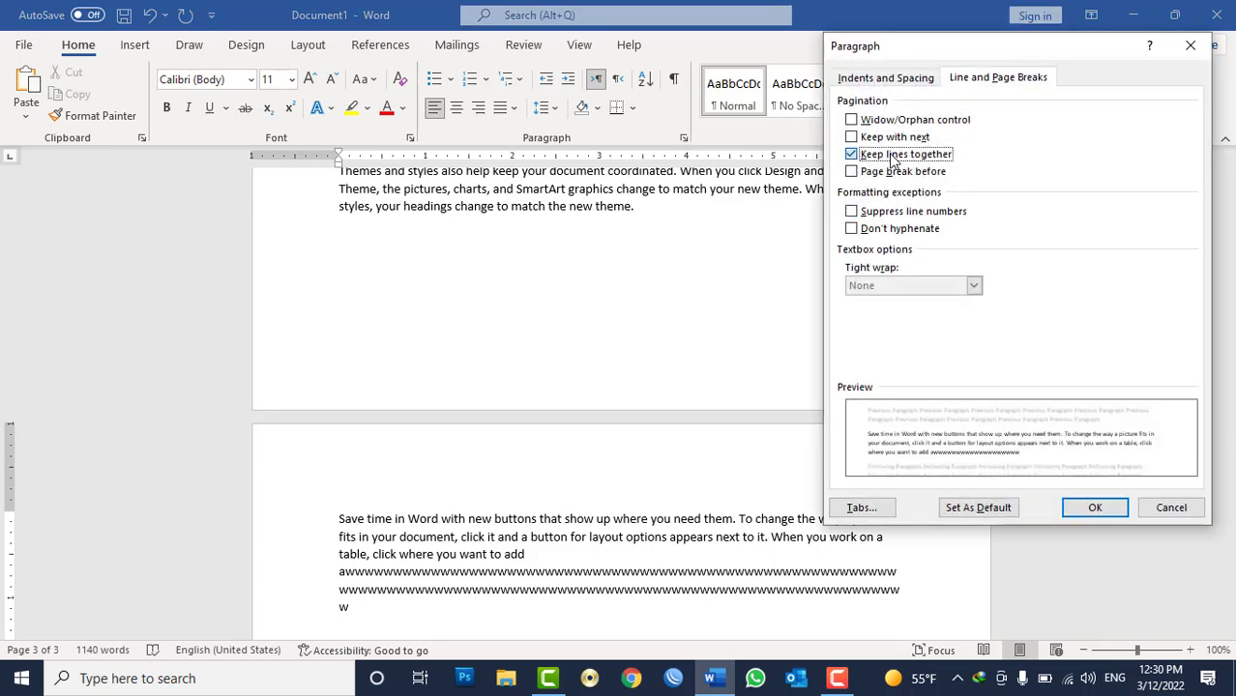
pyautogui.click(1093, 509)
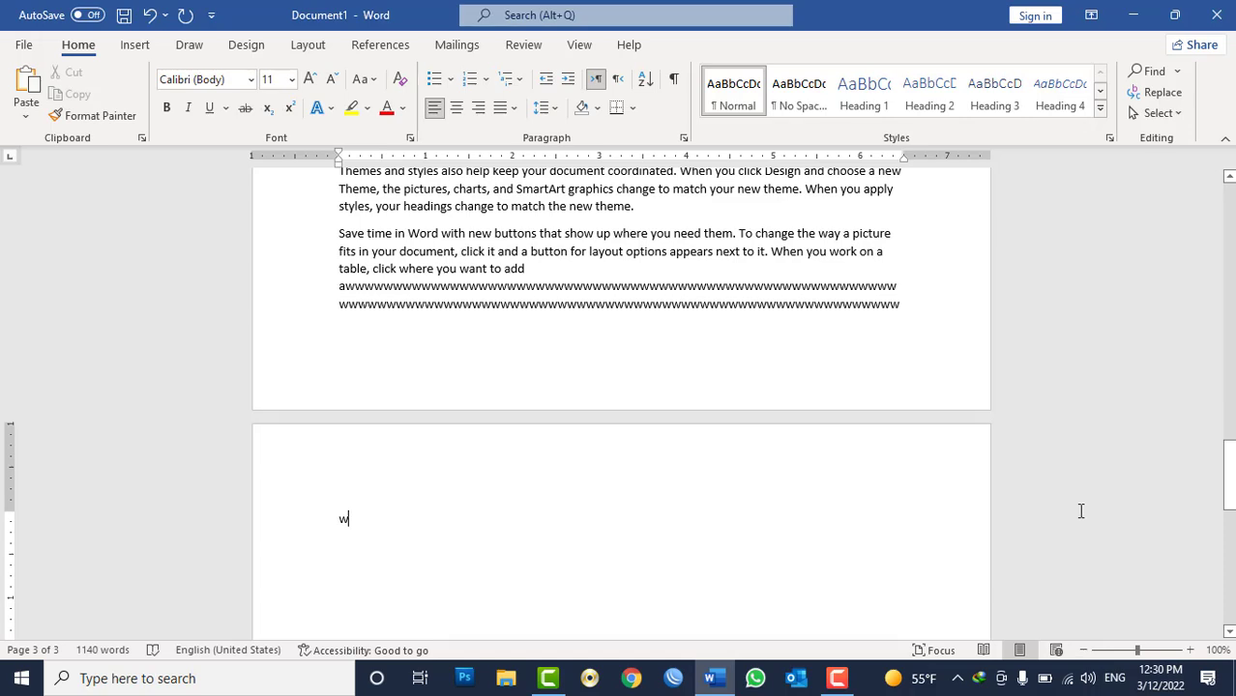
# Select and delete all of the document's content.
pyautogui.click(684, 138)
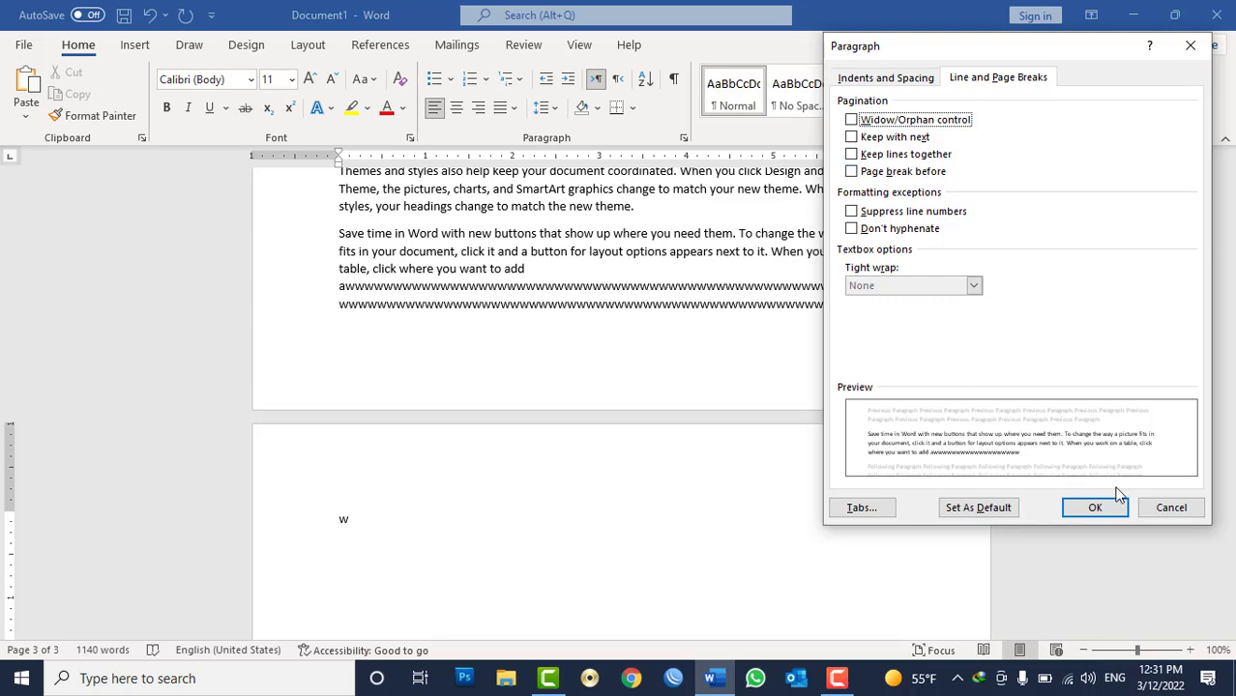
pyautogui.click(1160, 517)
pyautogui.hotkey('ctrl', 'a')
pyautogui.press('Delete')
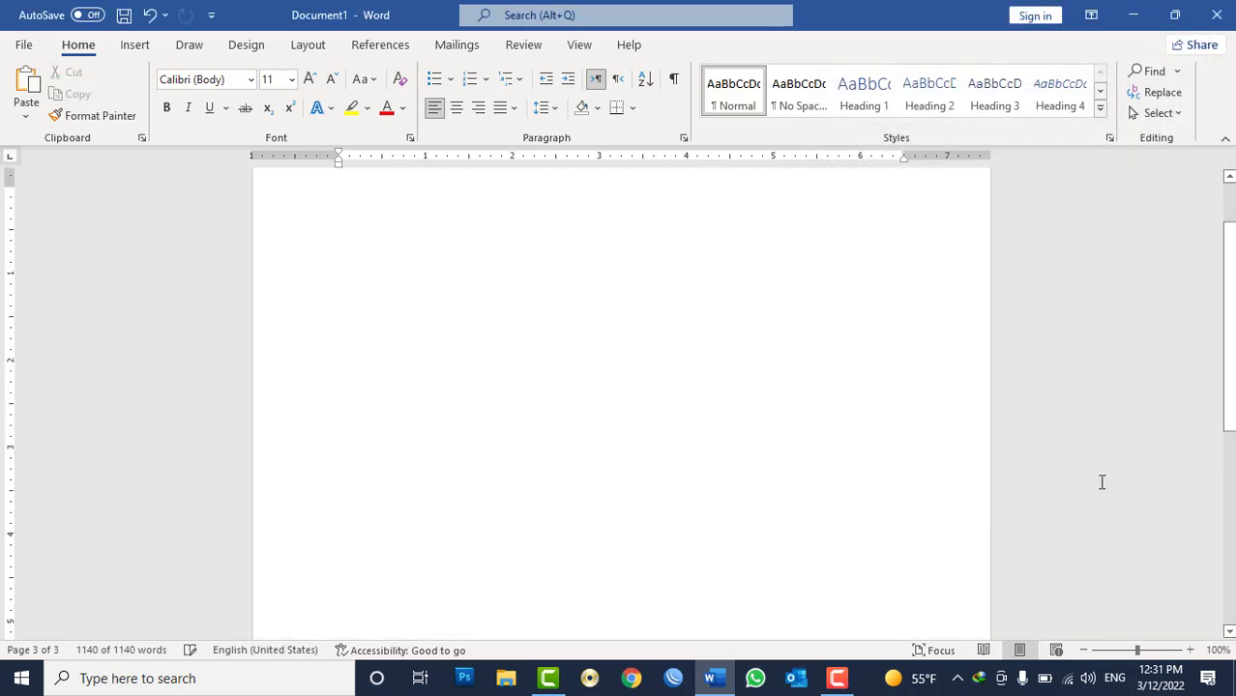
# Type two paragraphs of w characters and start a third, empty paragraph.
pyautogui.write('w')
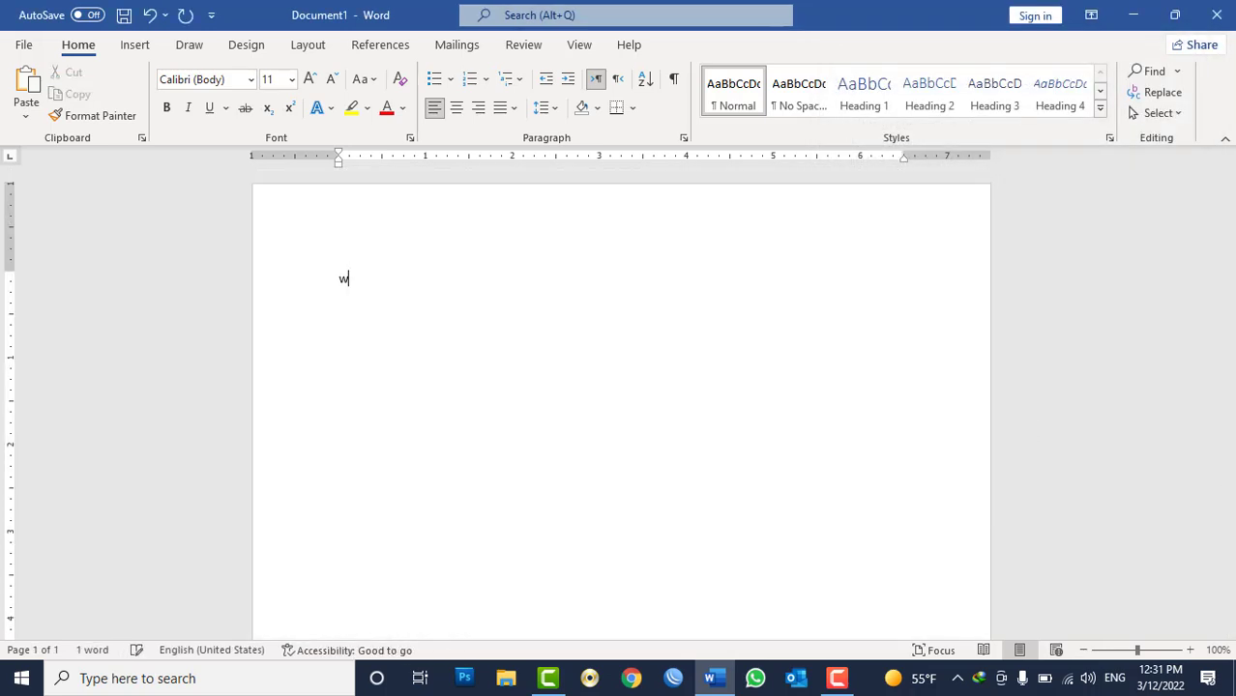
pyautogui.write('wwwwwwwwwwwwwwwwwwwwwwwwwwwwwwwwwwwwwwwww')
pyautogui.press('Return')
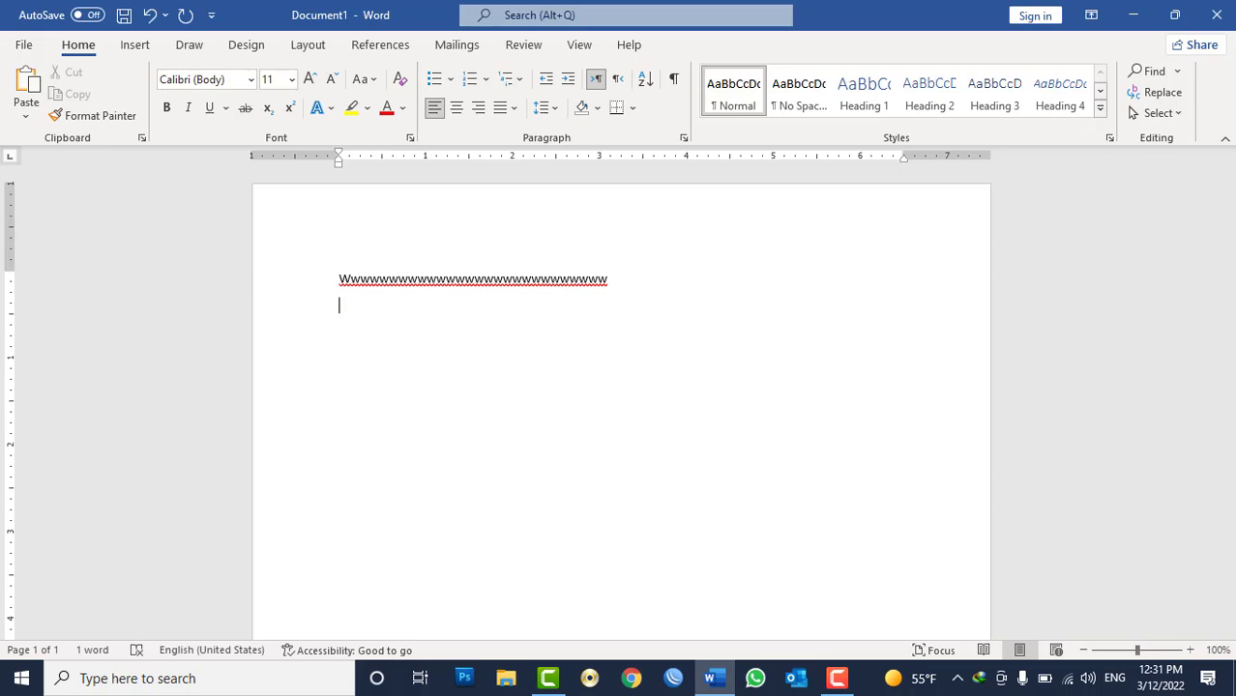
pyautogui.write('wwwwwwwwwwwwwwwwwwwwwwwwwwwwwwwwwwwwwww')
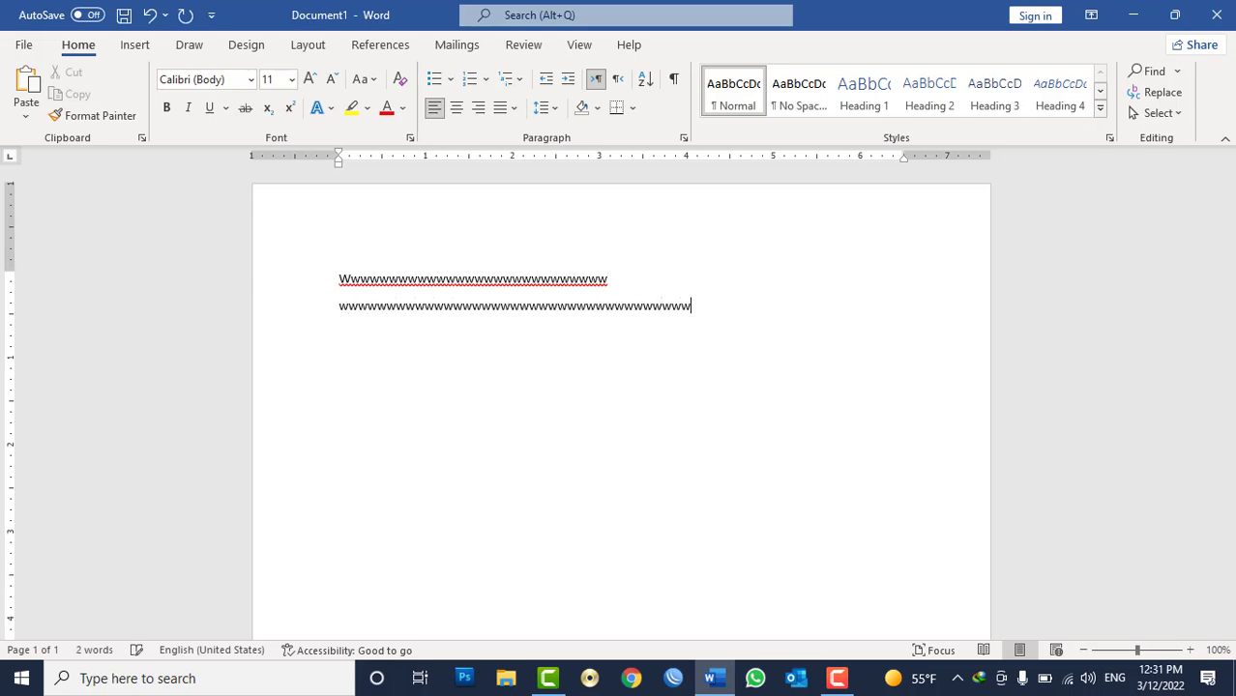
pyautogui.press('Return')
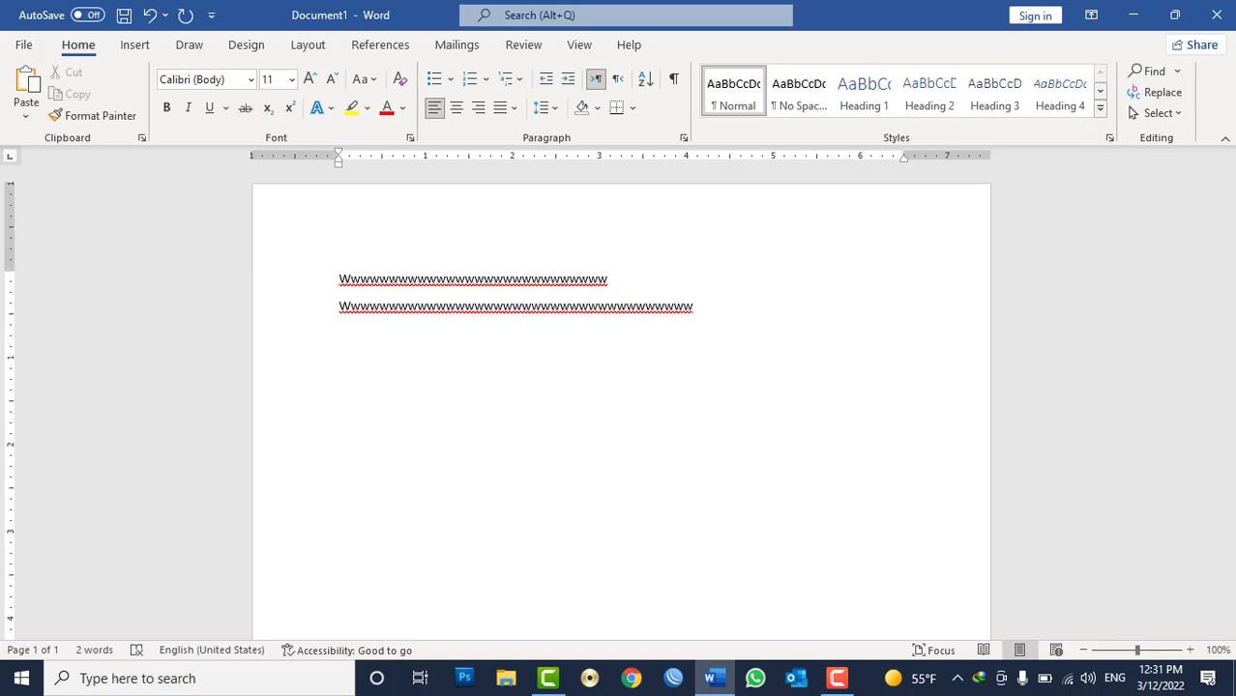
# Turn on Page break before for the empty paragraph.
pyautogui.click(683, 138)
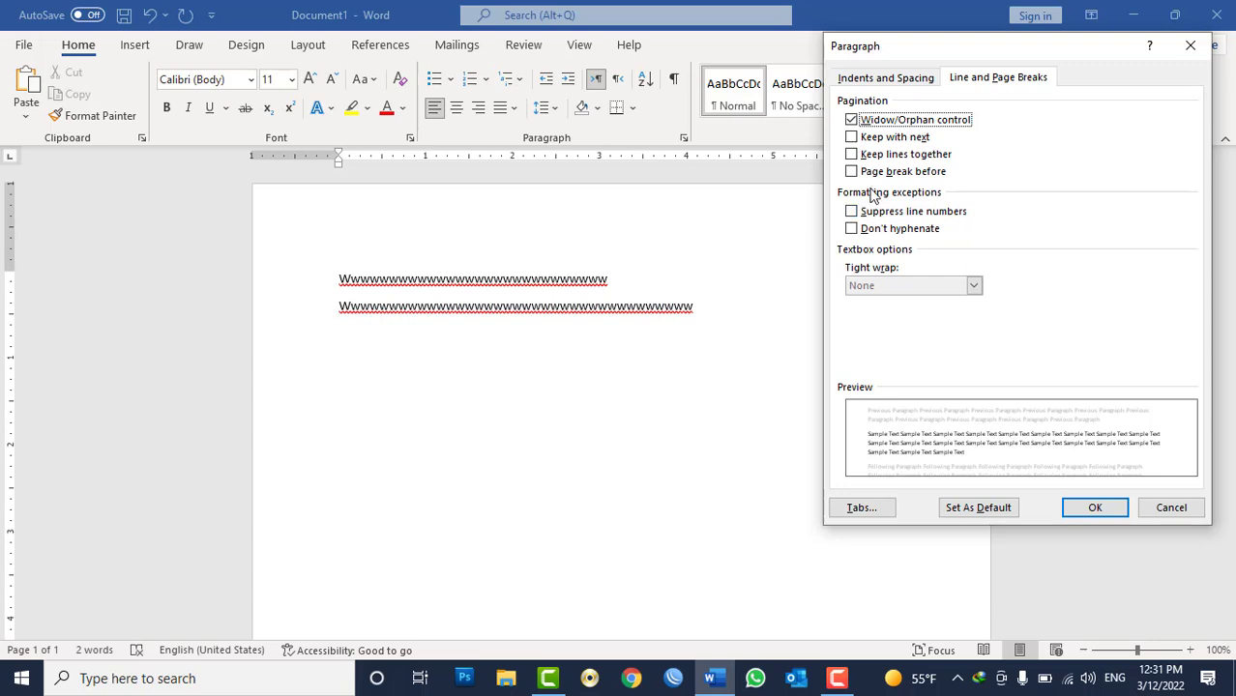
pyautogui.click(880, 174)
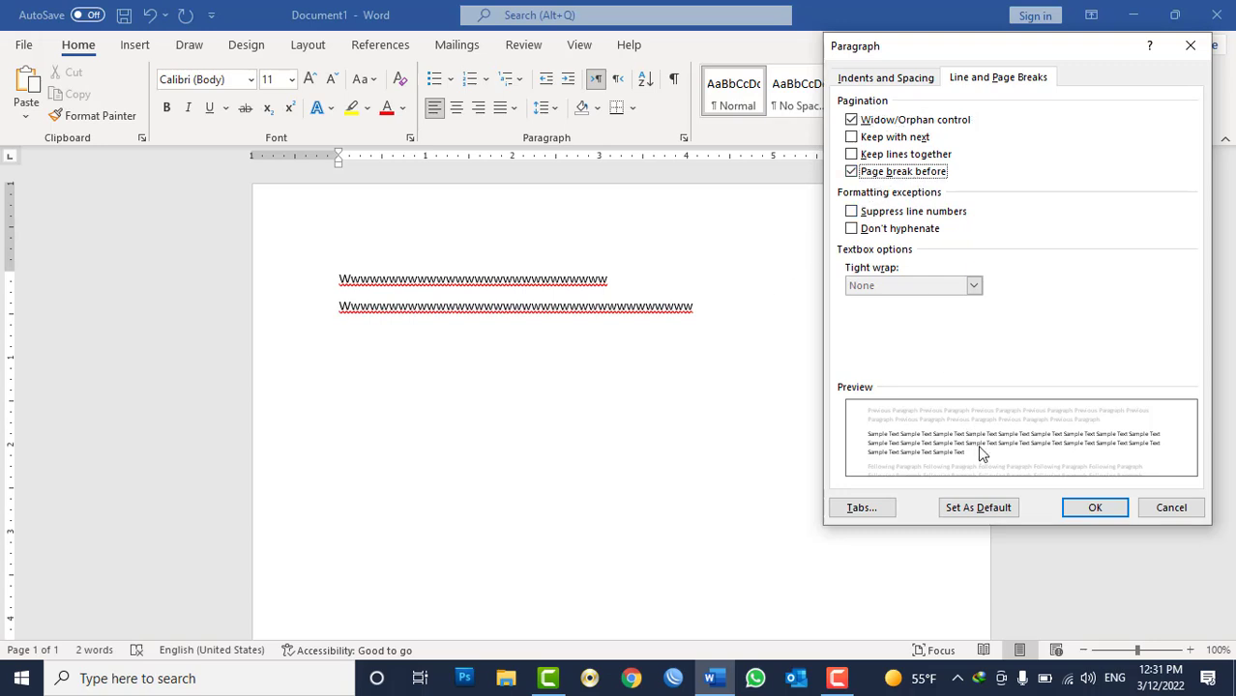
pyautogui.click(1151, 510)
# Replace all content with one random sample paragraph generated by =rand(1).
pyautogui.hotkey('ctrl', 'a')
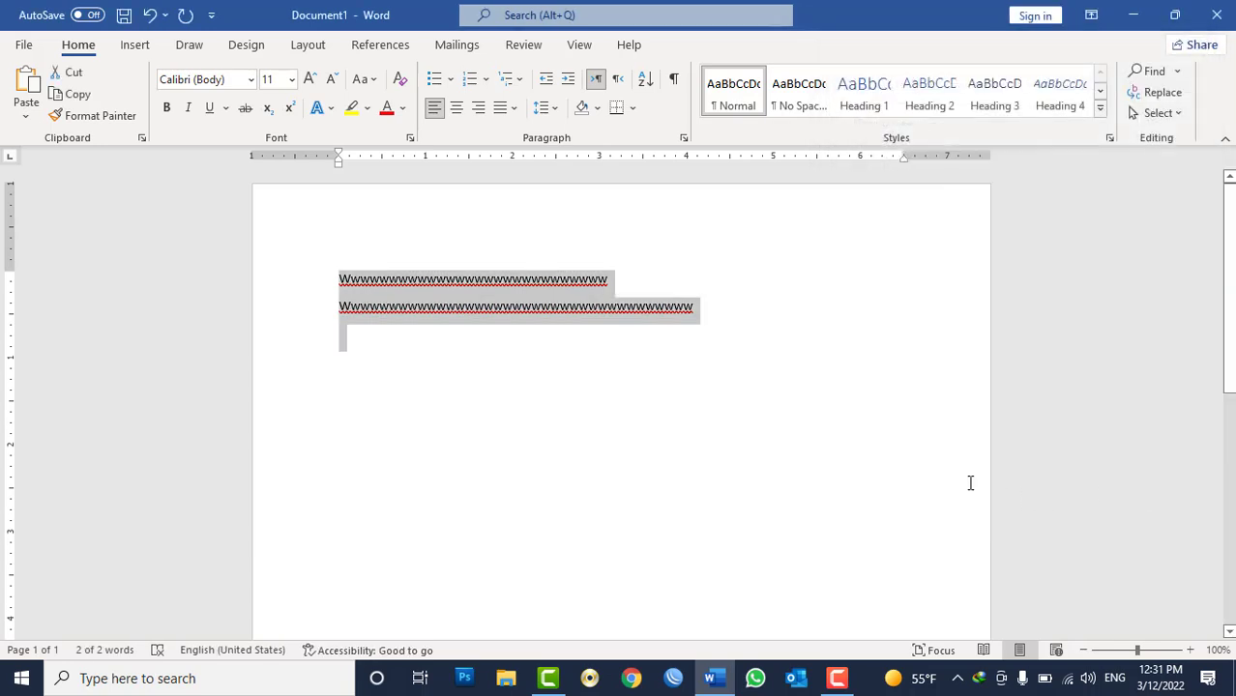
pyautogui.press('Delete')
pyautogui.write('=rand()')
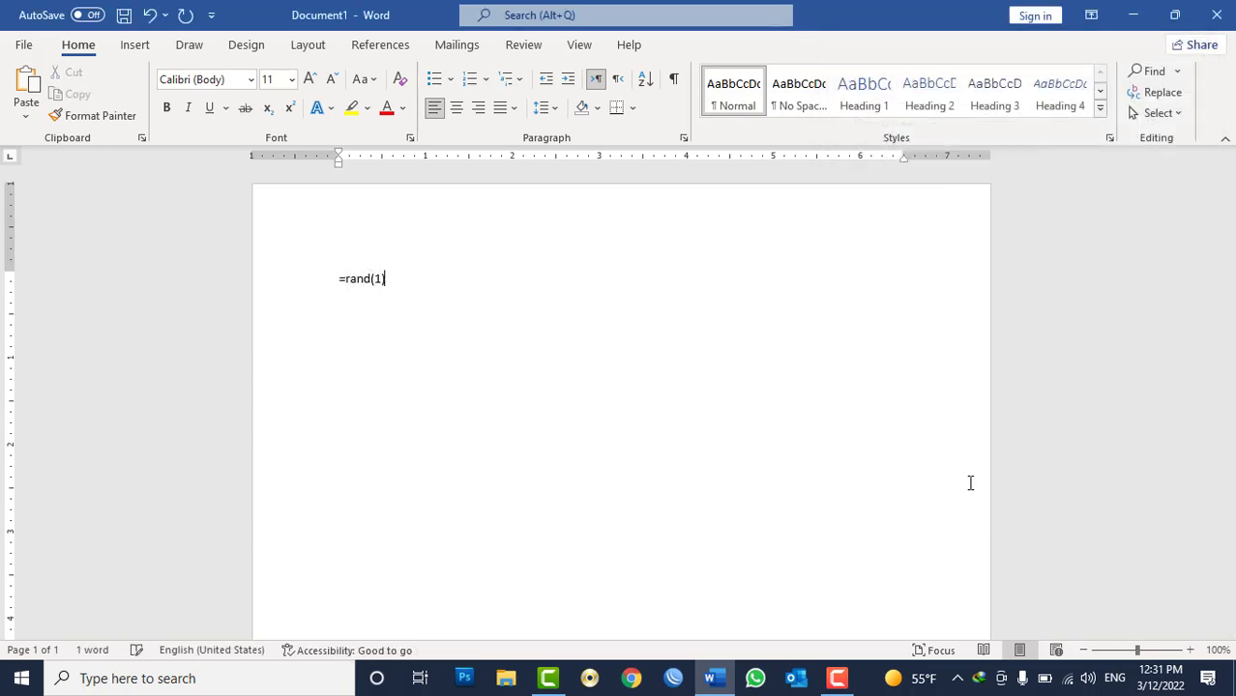
pyautogui.press('Return')
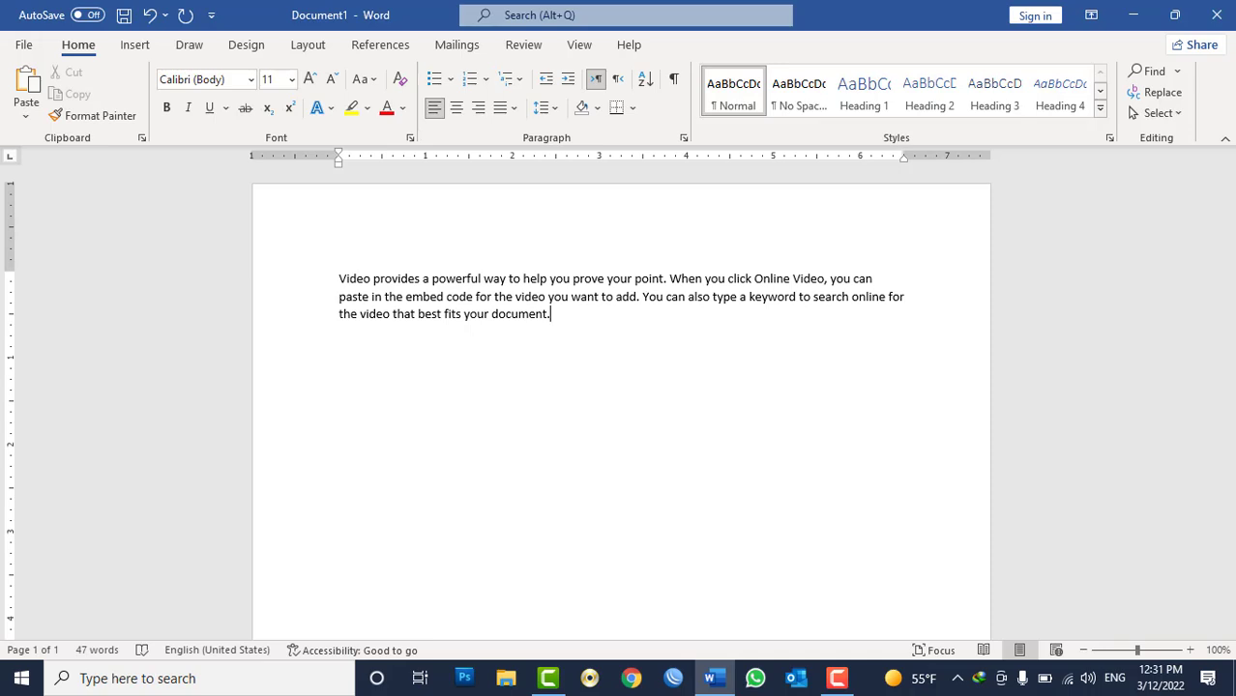
# Insert a manual page break, then select and delete all of the document's content.
pyautogui.hotkey('ctrl', 'Return')
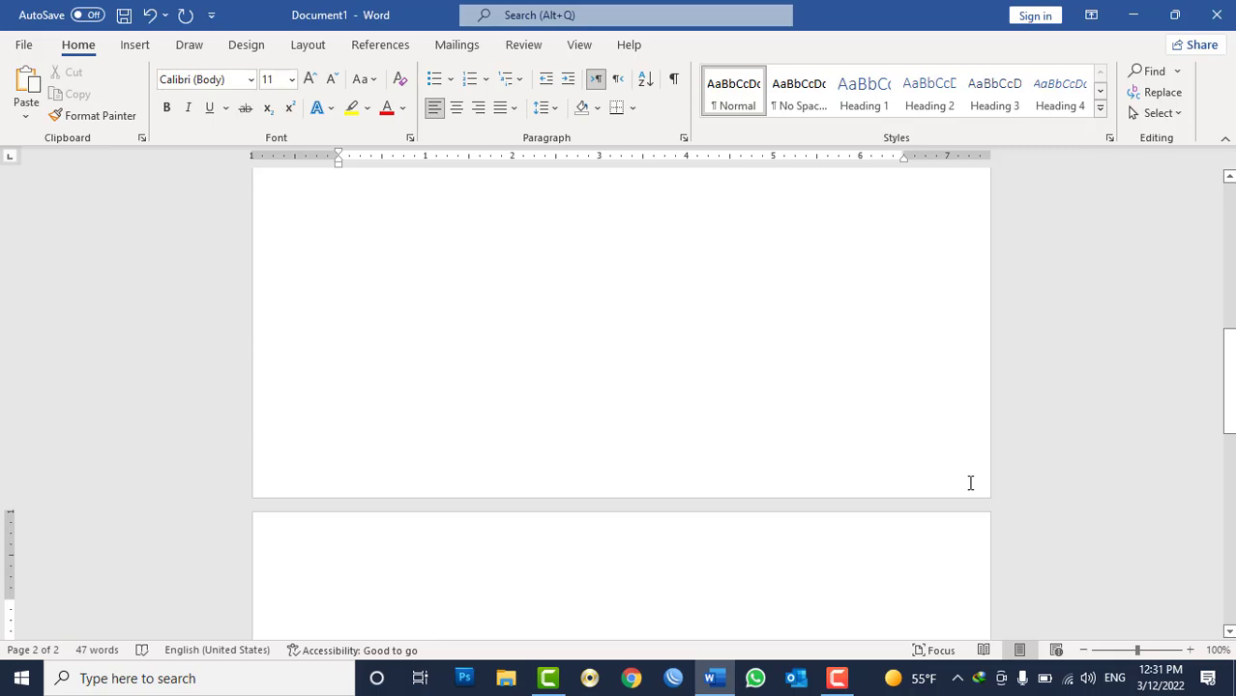
pyautogui.hotkey('ctrl', 'a')
pyautogui.press('Delete')
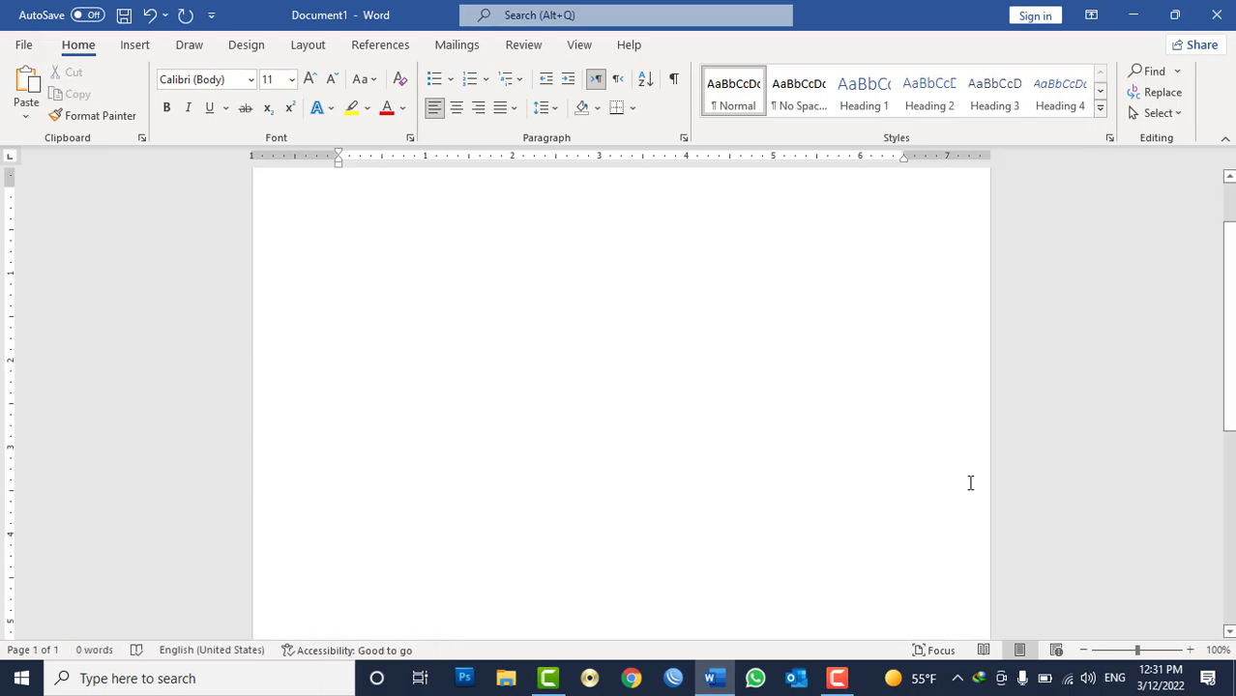
# Turn on Page break before for the empty first paragraph.
pyautogui.click(683, 137)
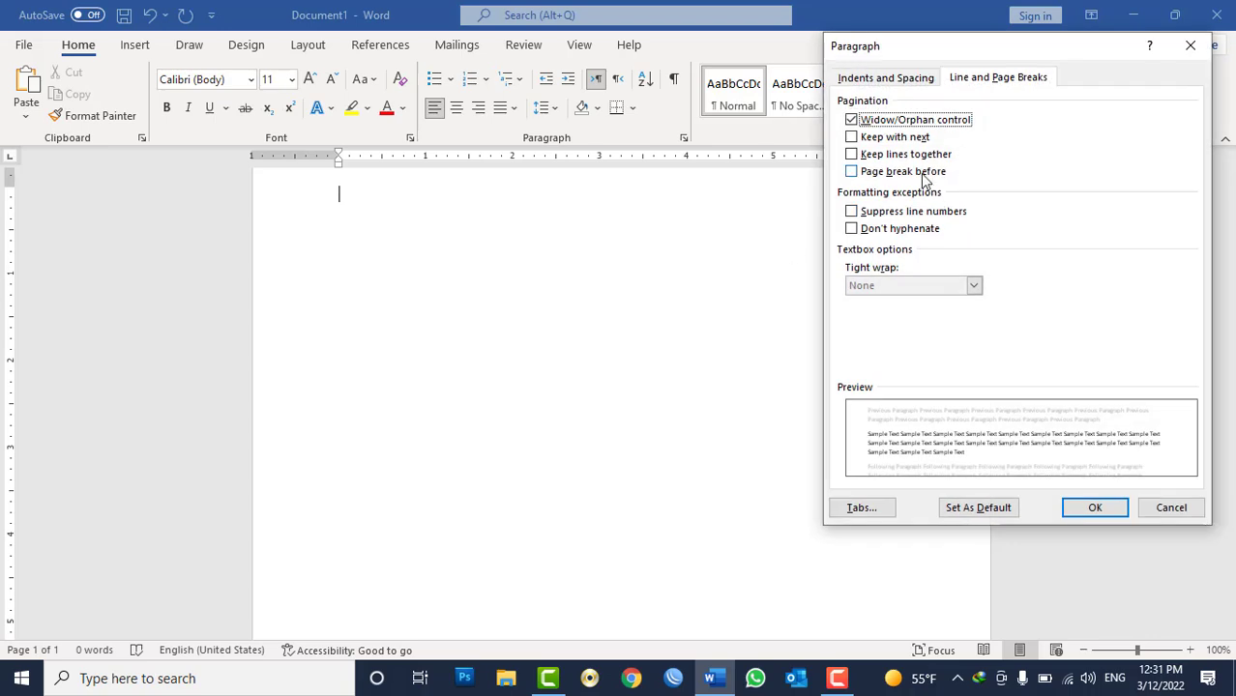
pyautogui.click(895, 172)
pyautogui.click(1095, 507)
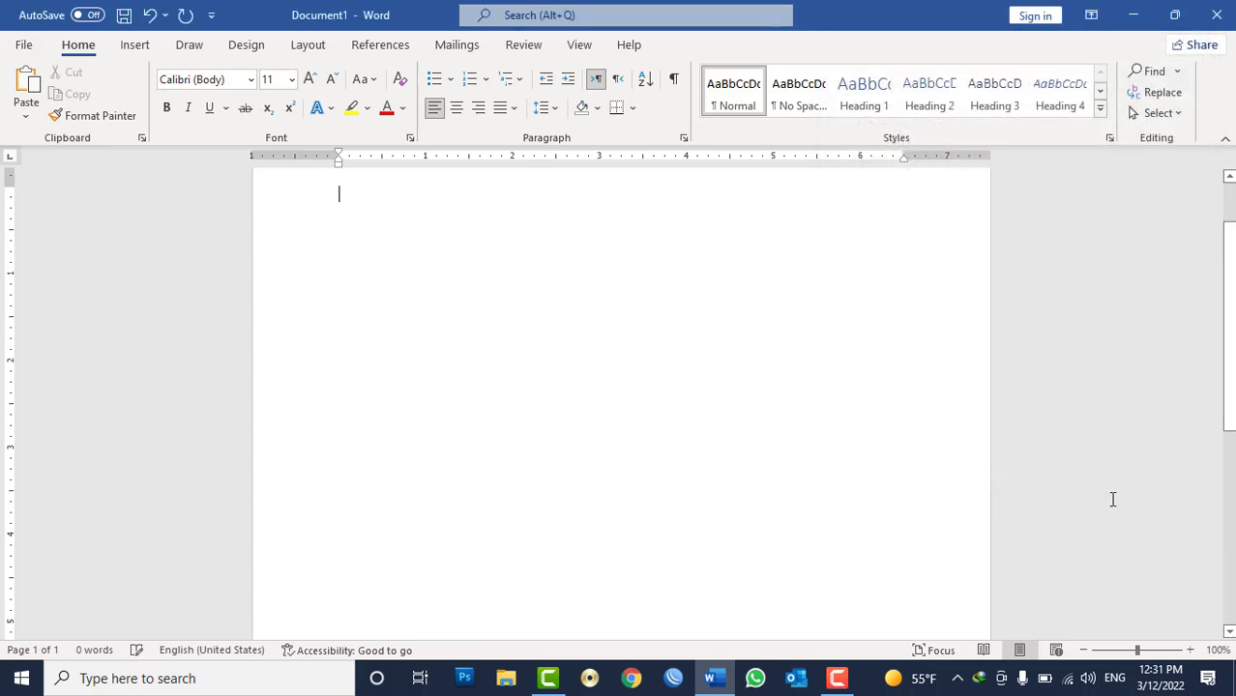
# Type a line of w characters and start a new paragraph.
pyautogui.write('wwwwwwwwwwwwwwwwwwwwwwwwwwwwwww')
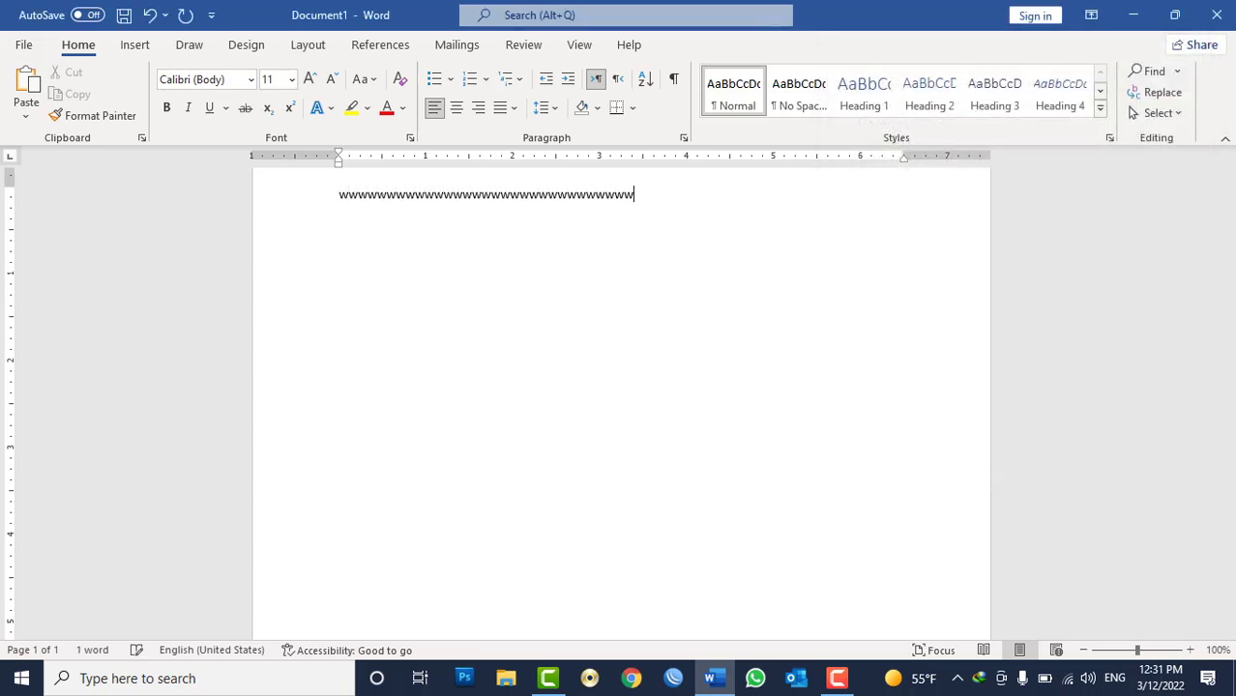
pyautogui.press('Return')
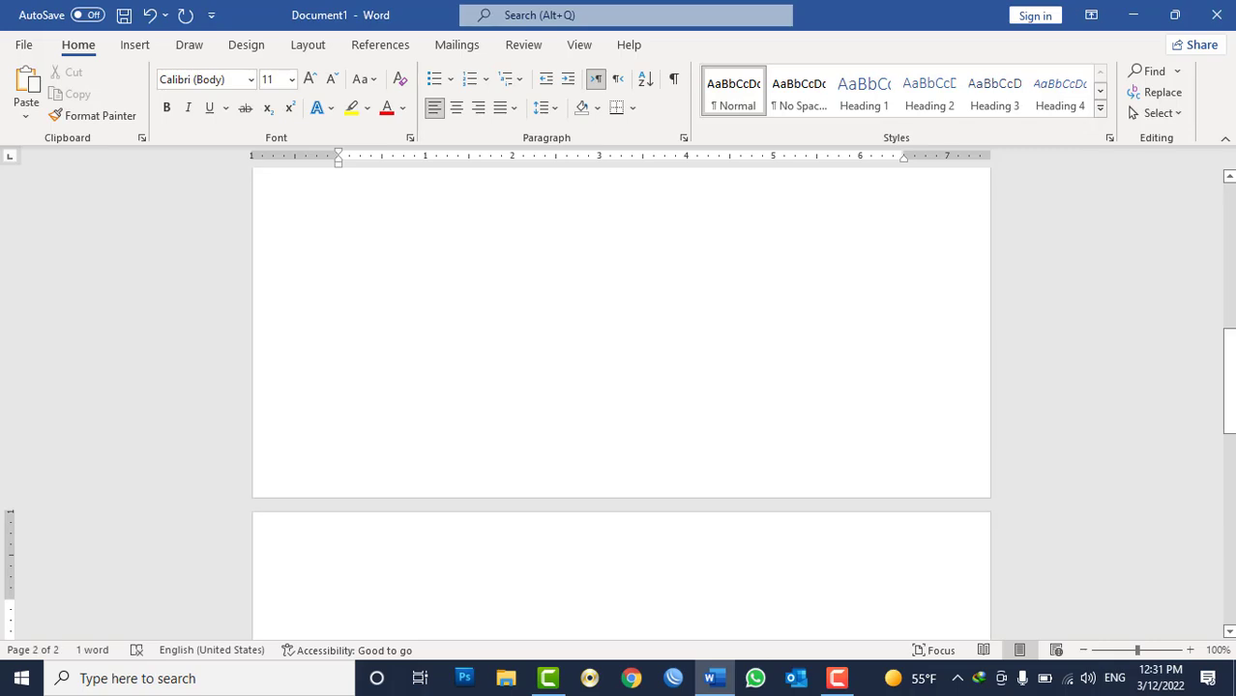
# Generate a random sample paragraph with =rand(1).
pyautogui.write('=rand(1)')
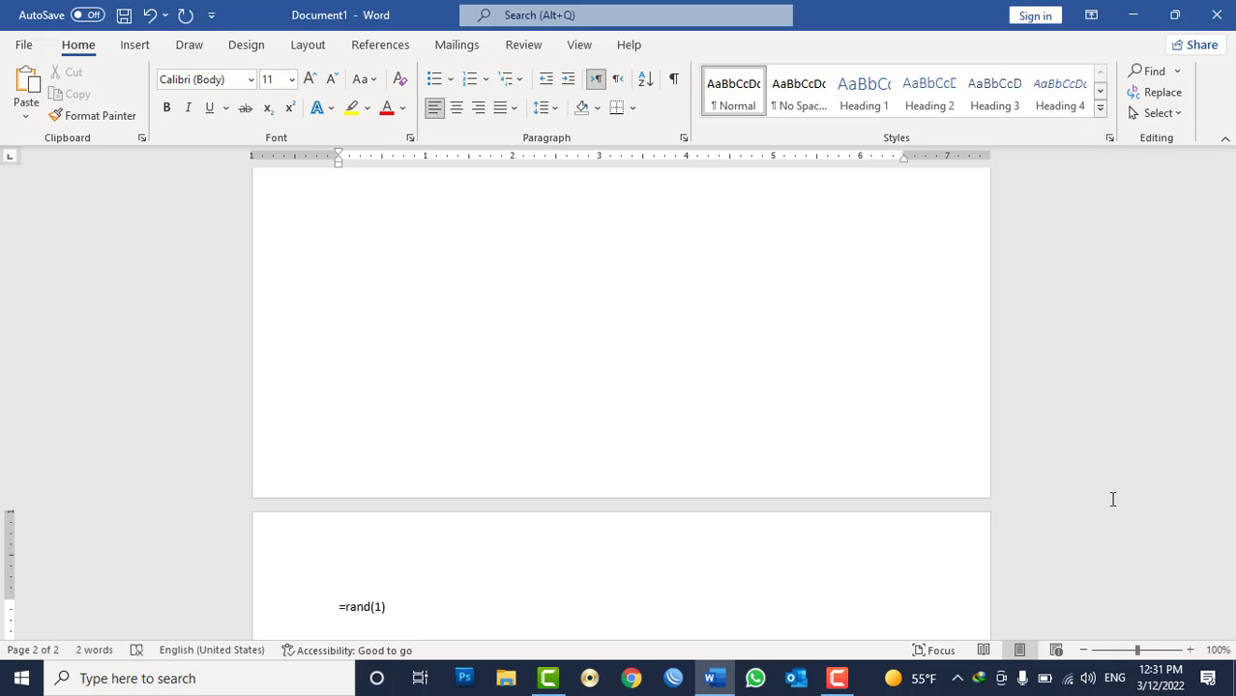
pyautogui.press('Return')
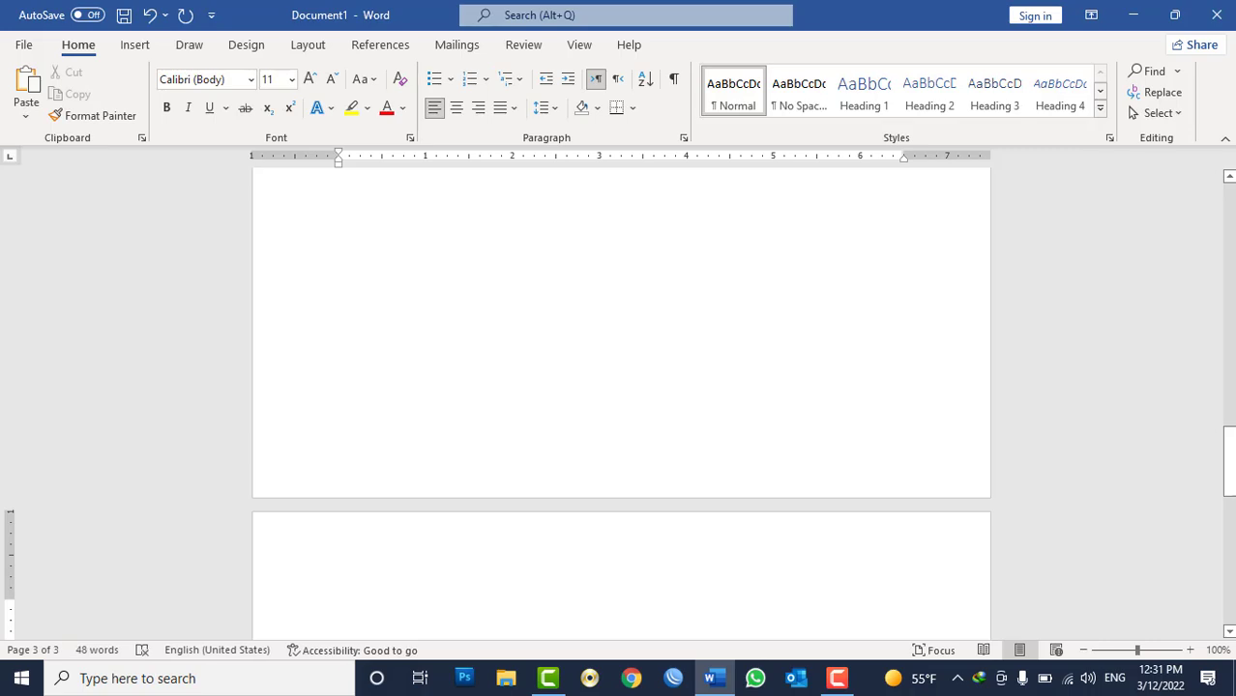
# Turn off Page break before and turn on Keep with next for the Video sample paragraph.
pyautogui.scroll(-3, 801, 342)
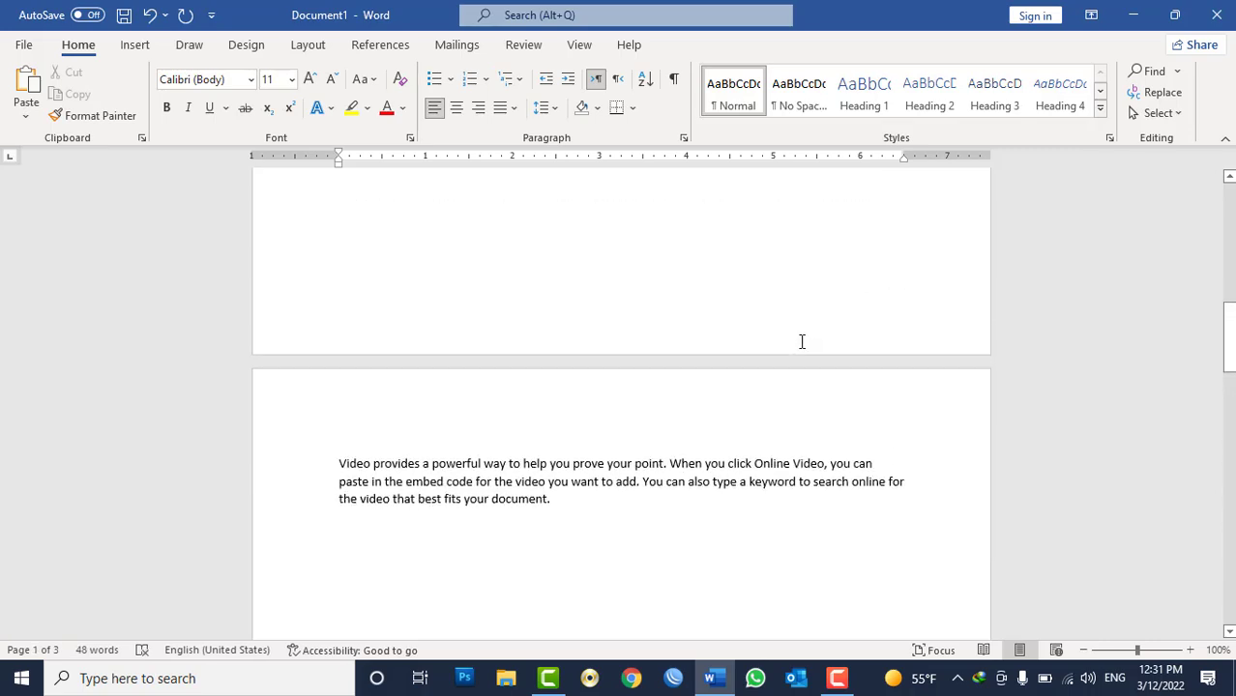
pyautogui.scroll(15, 629, 533)
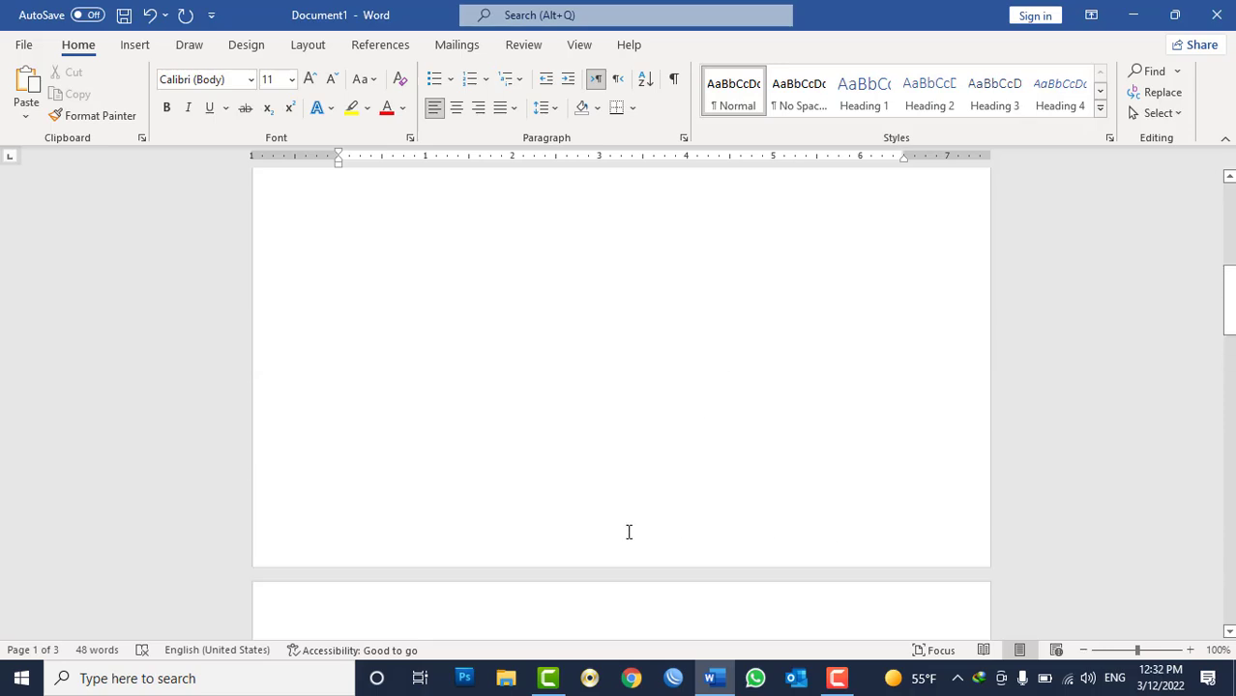
pyautogui.scroll(-20, 629, 532)
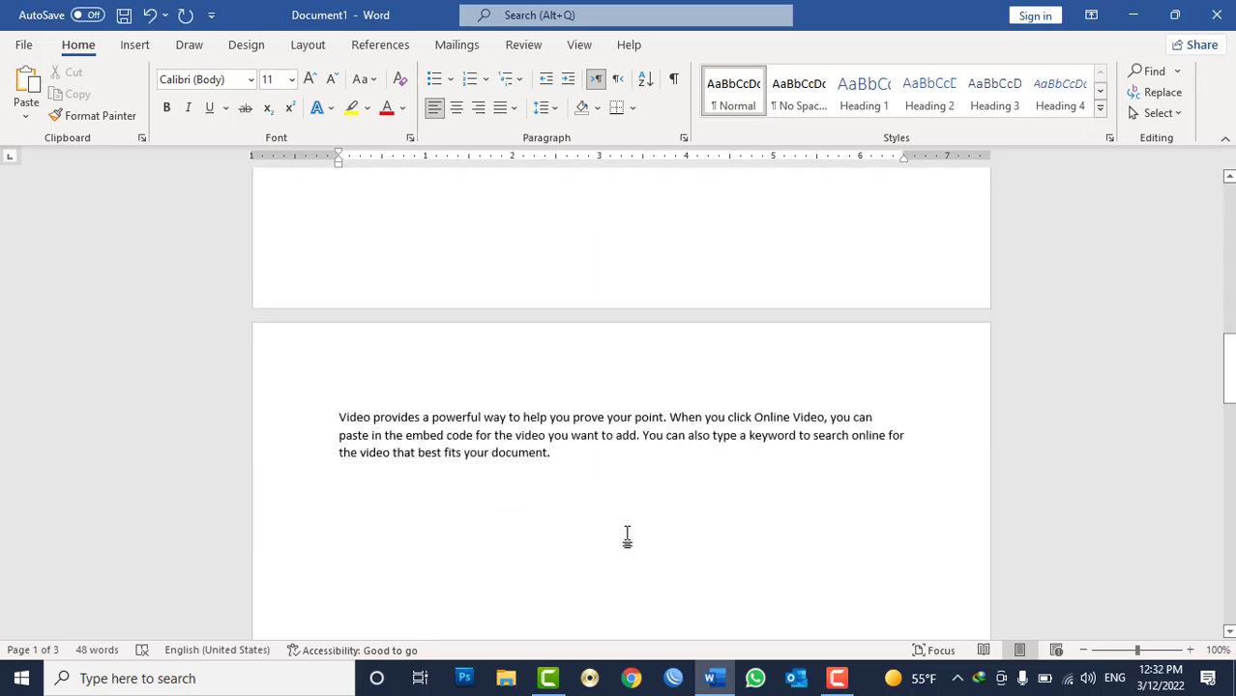
pyautogui.scroll(5, 410, 336)
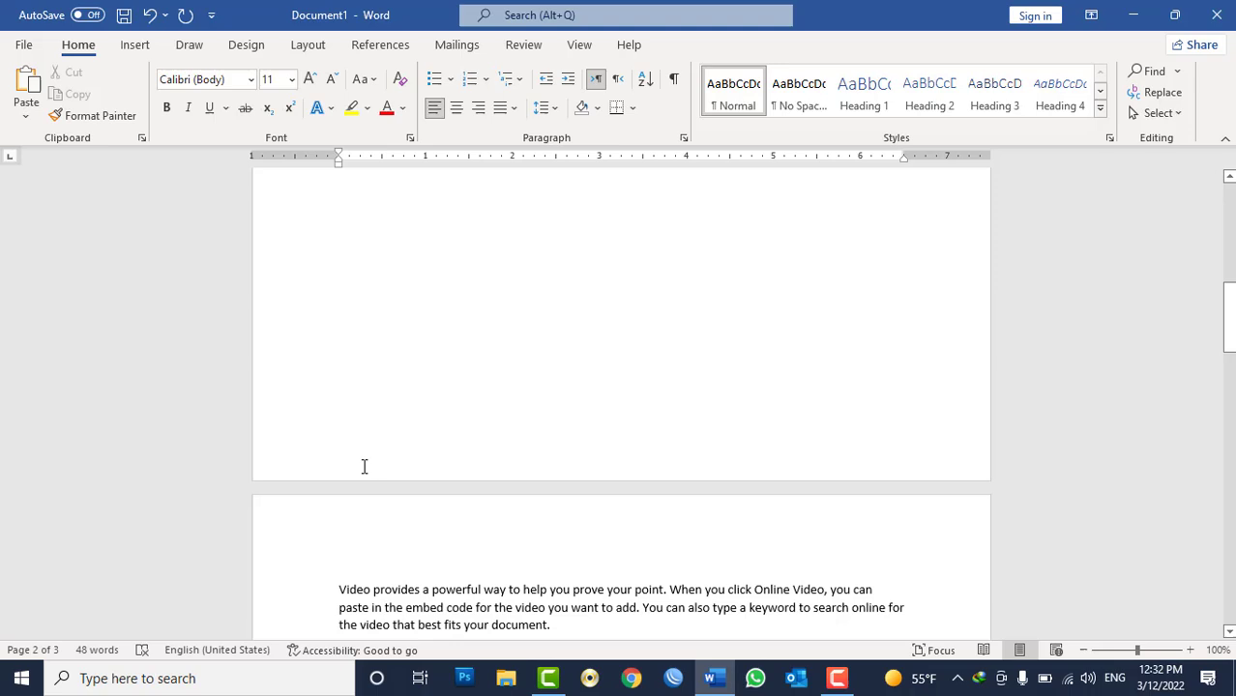
pyautogui.click(330, 590)
pyautogui.scroll(-2, 489, 324)
pyautogui.scroll(-2, 524, 216)
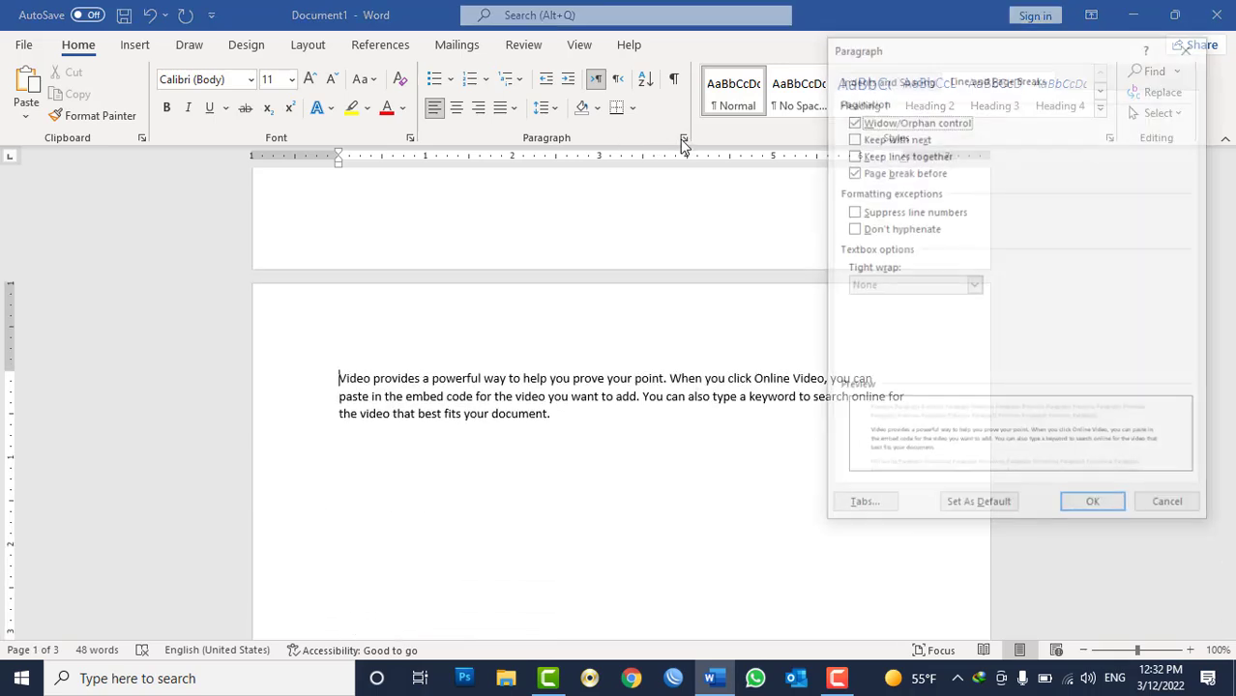
pyautogui.click(683, 138)
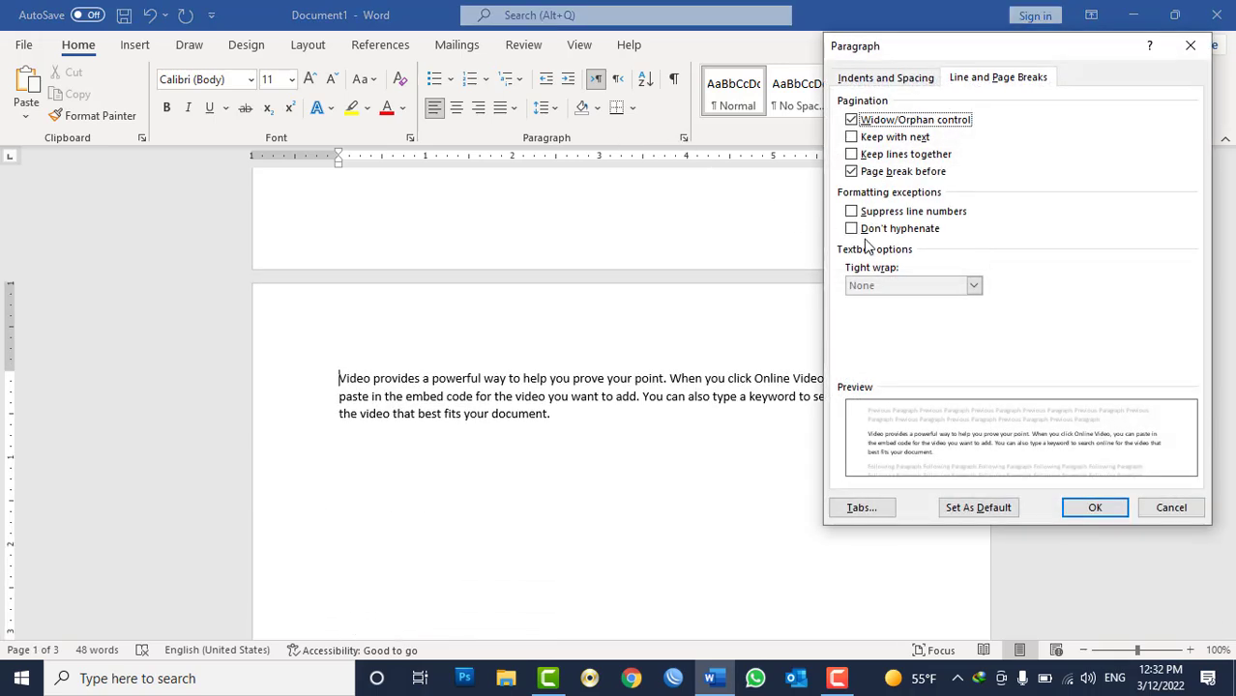
pyautogui.click(902, 174)
pyautogui.click(898, 139)
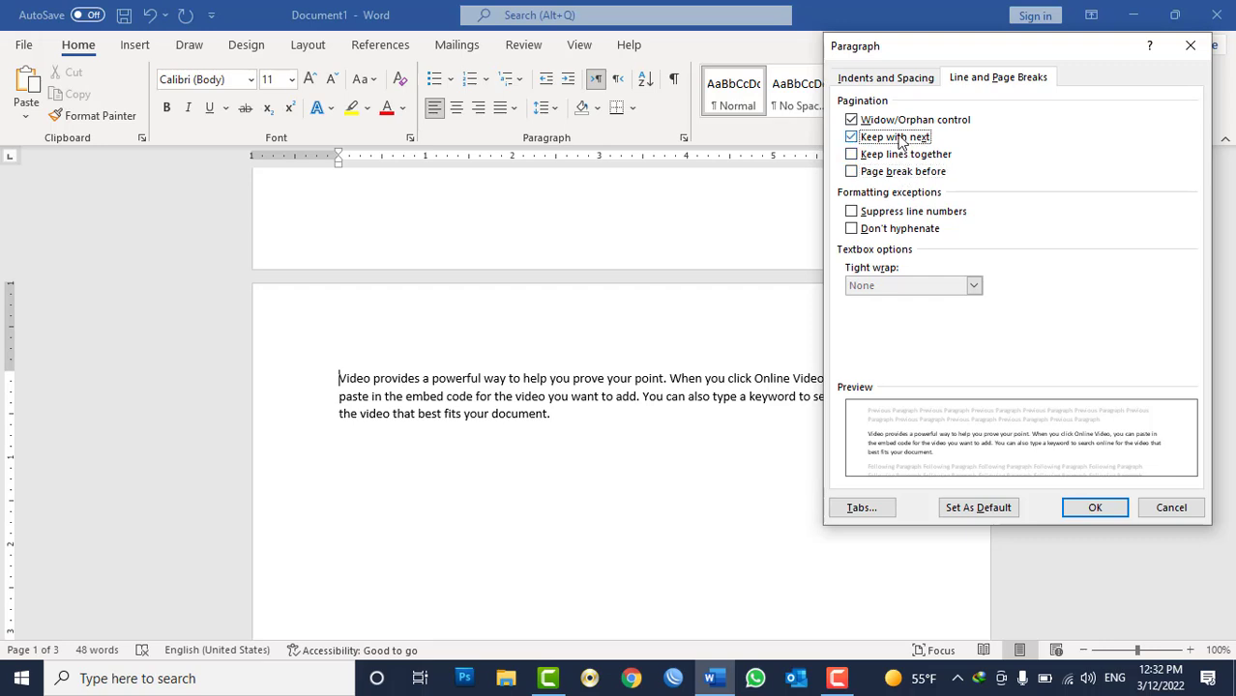
pyautogui.click(1097, 509)
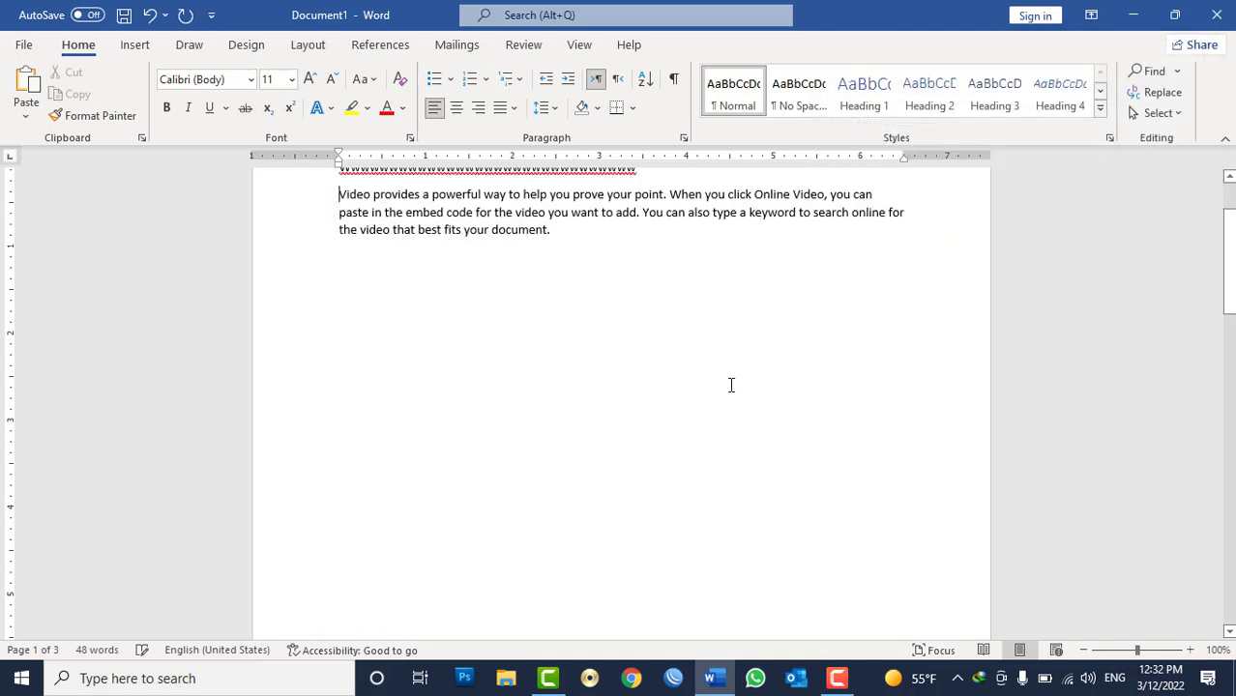
# Type a line of w characters at the top of the second page.
pyautogui.scroll(-15, 731, 385)
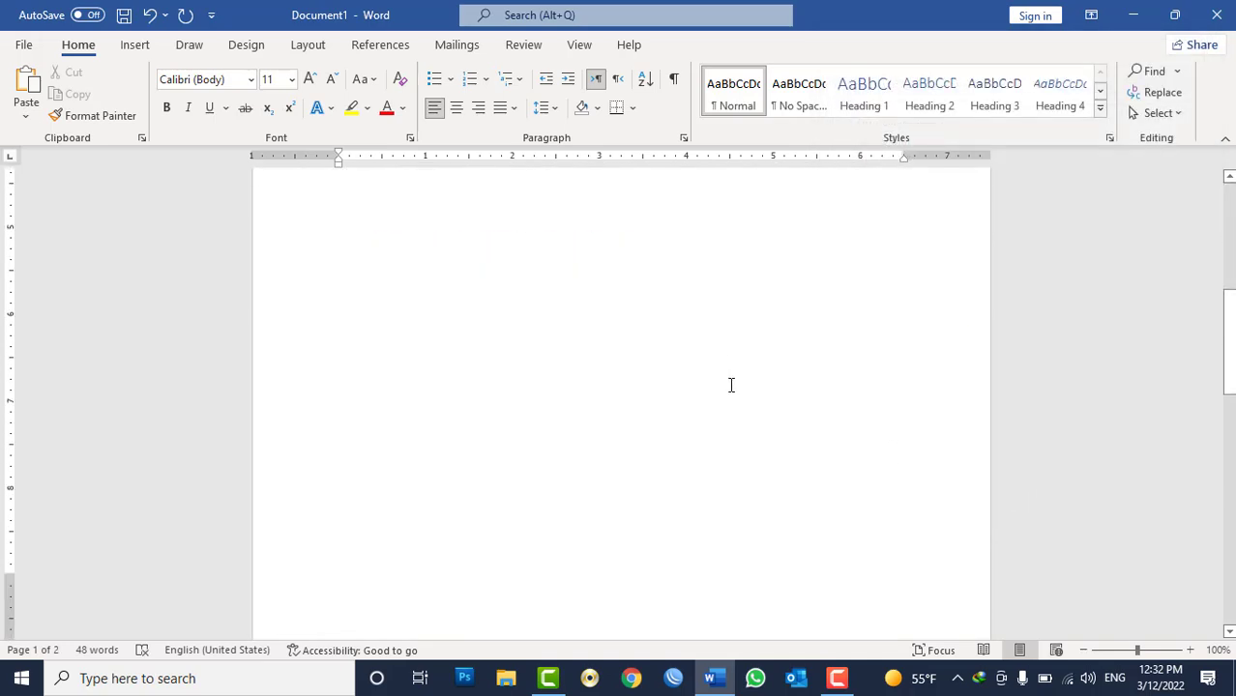
pyautogui.click(347, 252)
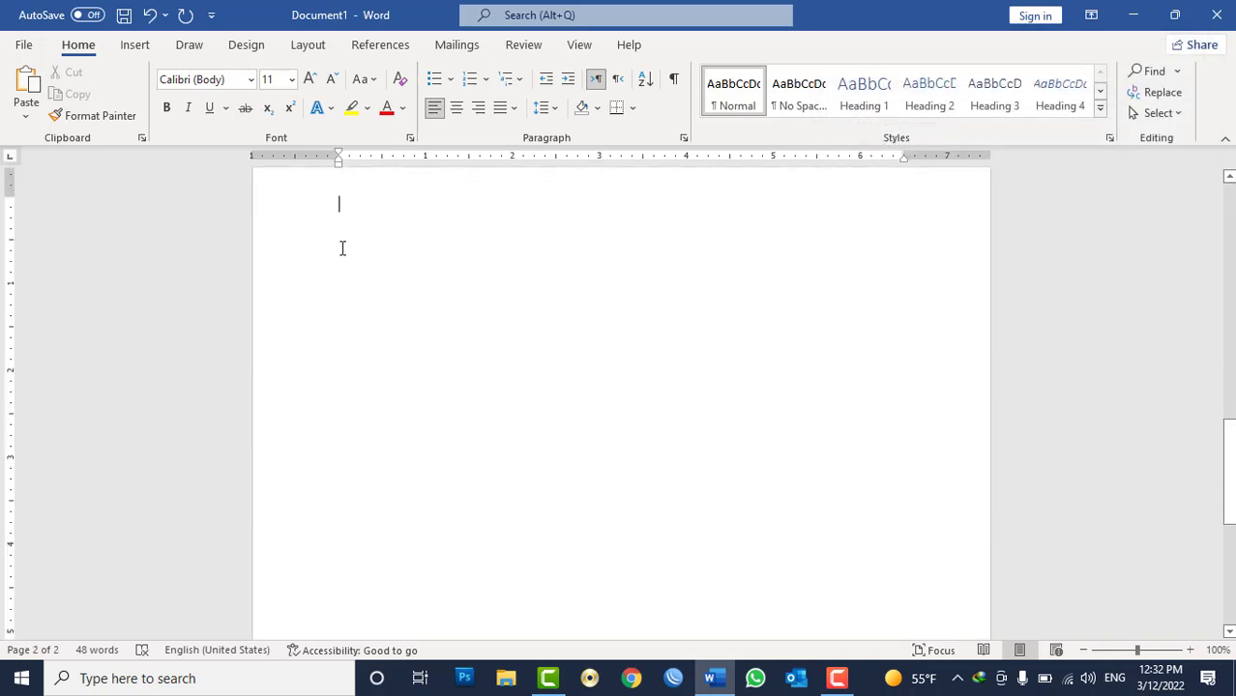
pyautogui.write('wwwwwwwwwwwwwwwwwwwwwwwwwwwwwwwwwwwwwwwwwwwwwwwwww')
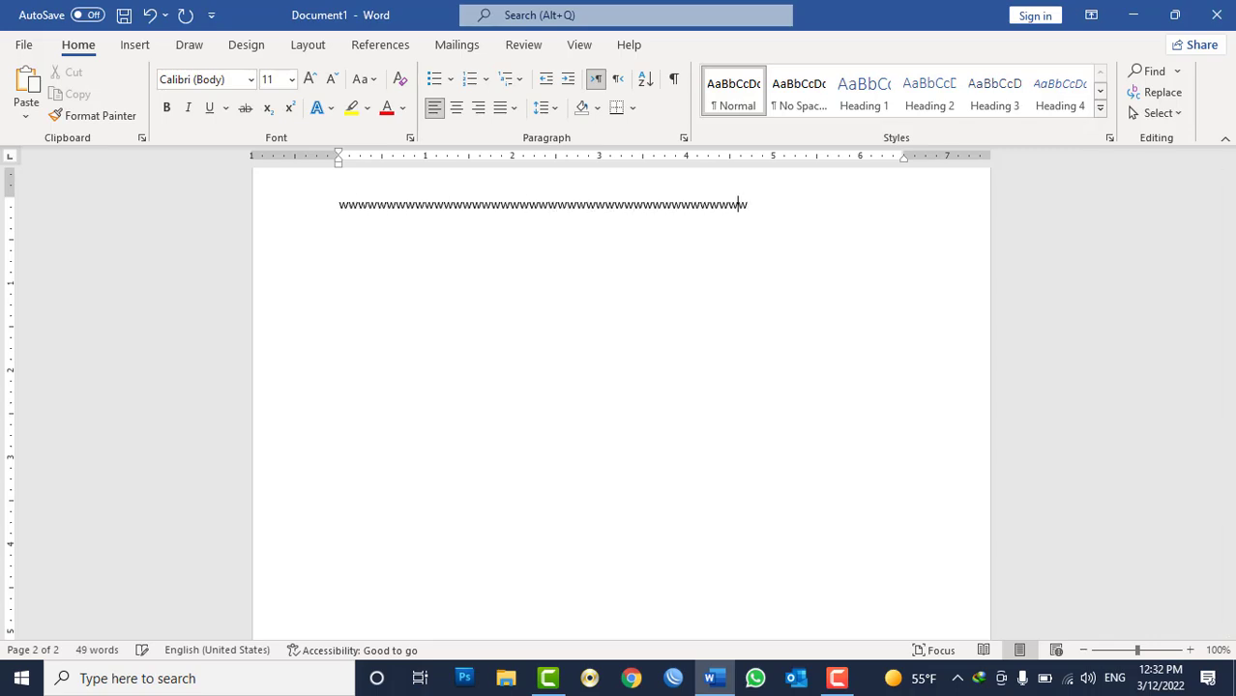
# Turn on Keep with next for the w-line paragraph.
pyautogui.press('Home')
pyautogui.click(683, 138)
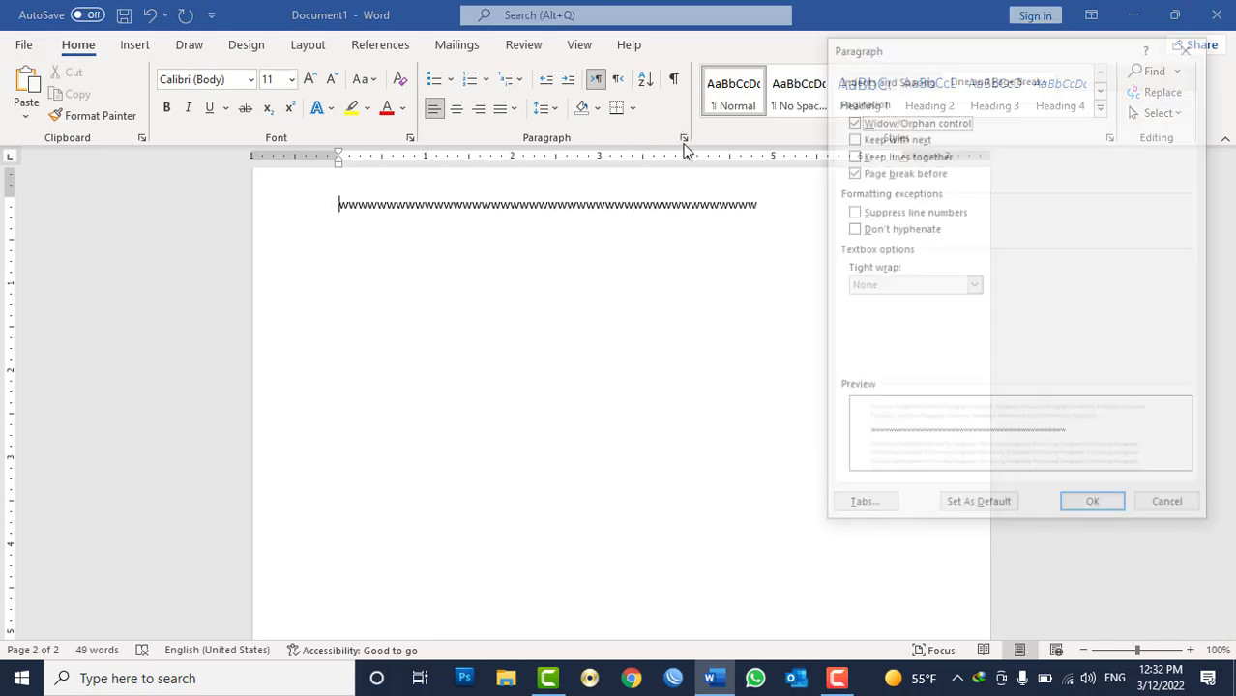
pyautogui.click(897, 141)
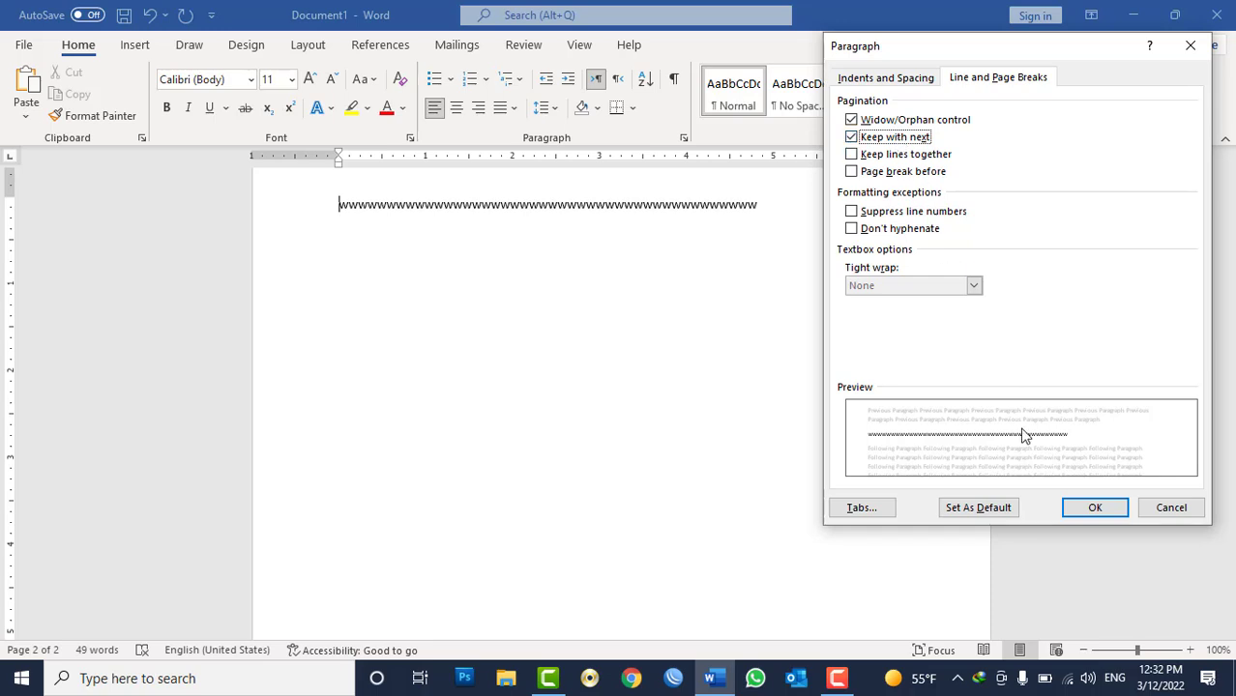
pyautogui.click(1107, 512)
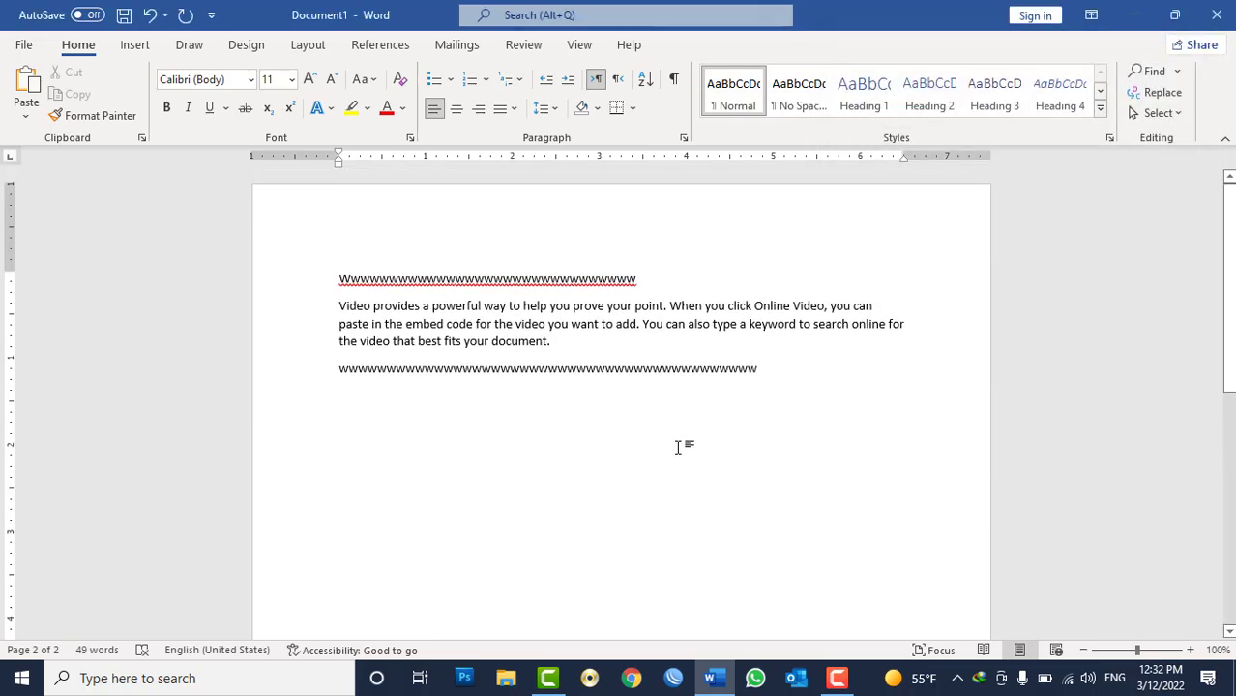
# Delete all of the document's content and review the empty paragraph's line and page break options.
pyautogui.hotkey('ctrl', 'a')
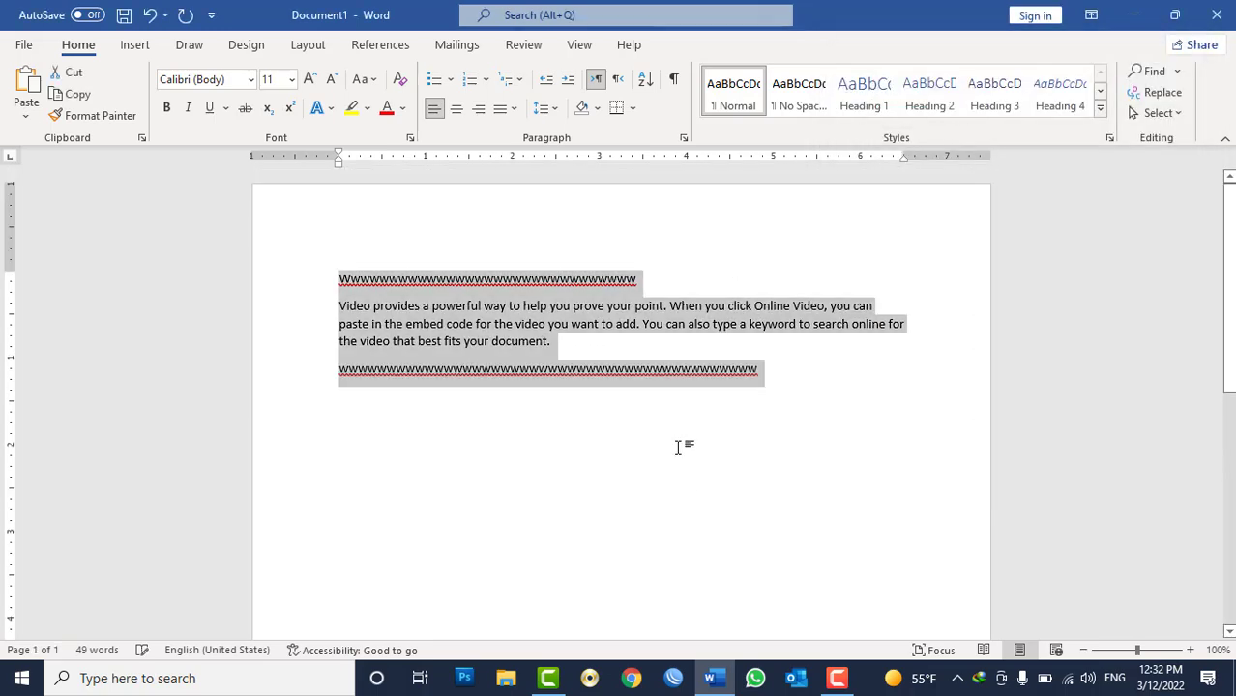
pyautogui.press('Delete')
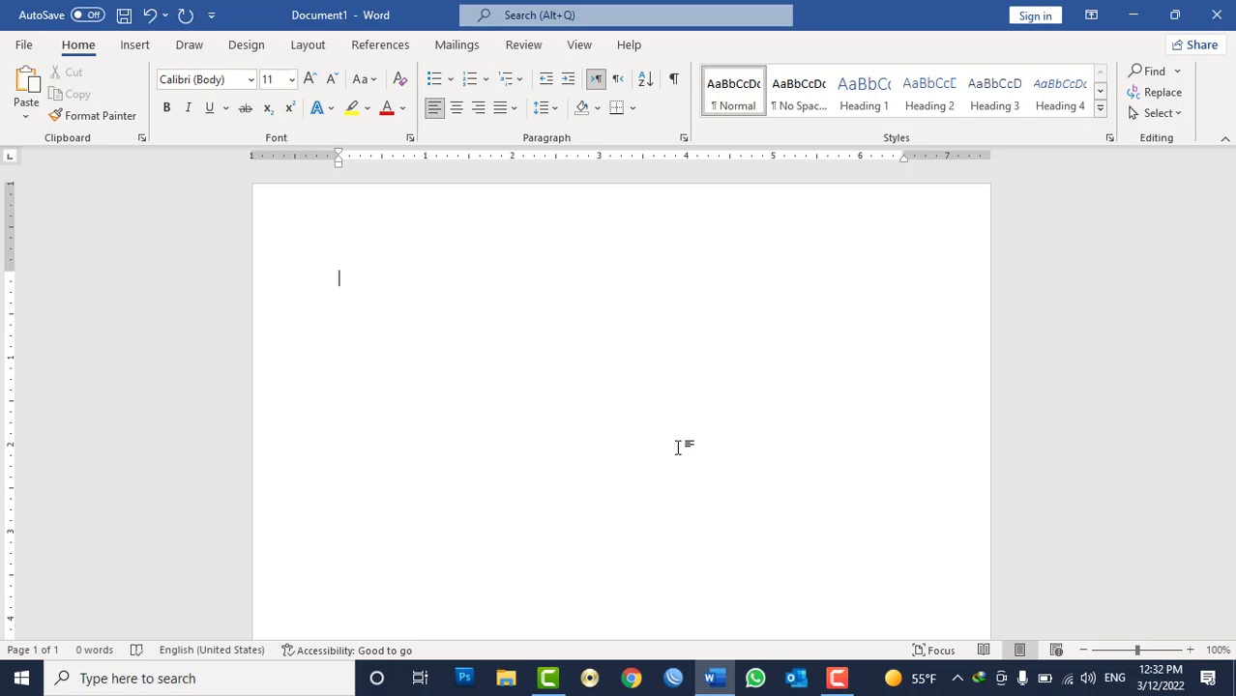
pyautogui.click(684, 138)
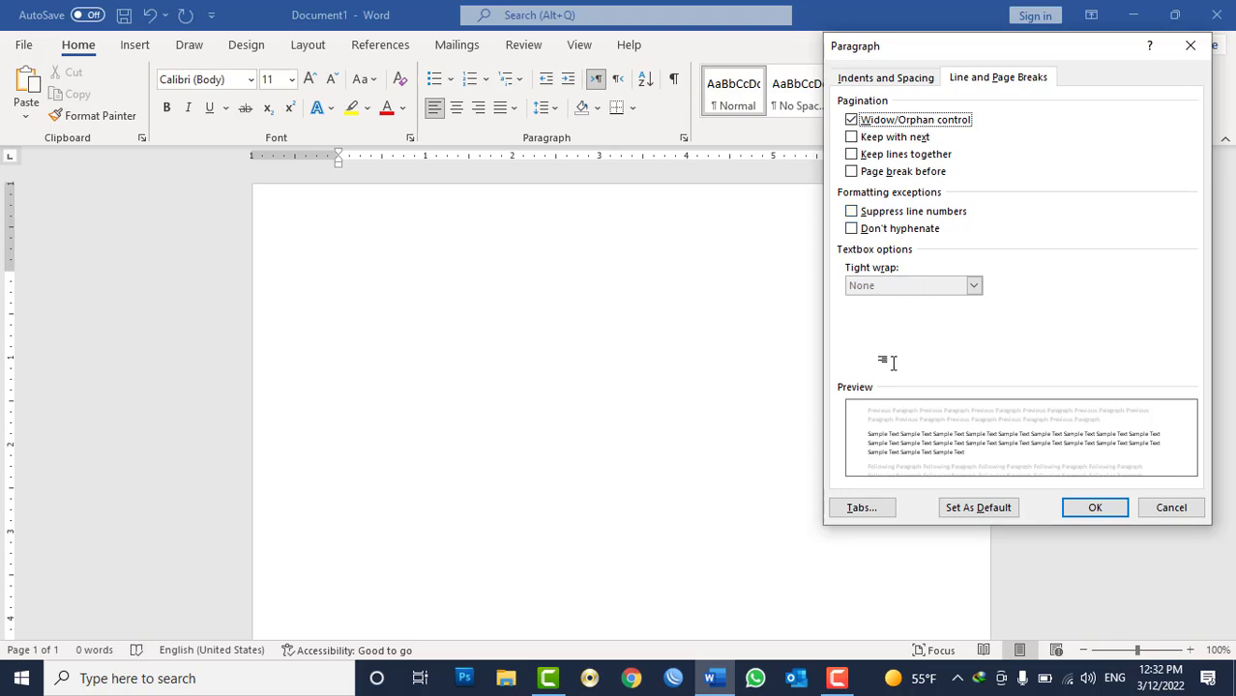
pyautogui.press('Escape')
# Generate three sample paragraphs with =rand().
pyautogui.write('=rand')
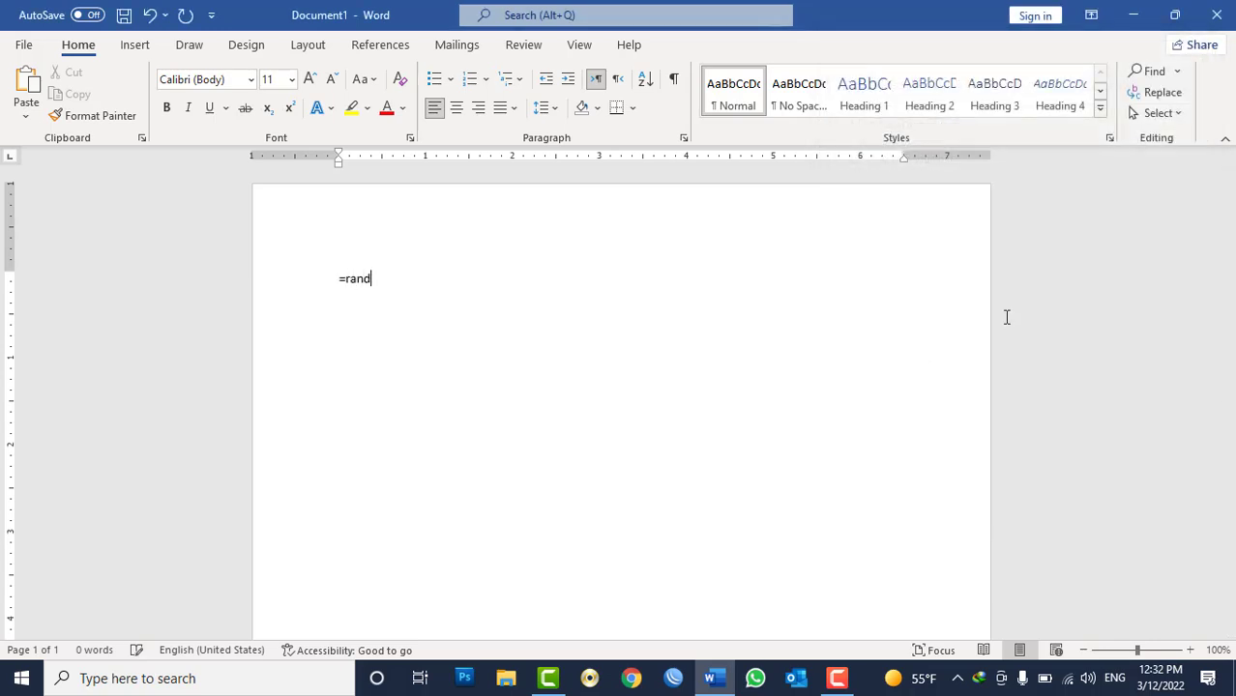
pyautogui.write('()')
pyautogui.press('Return')
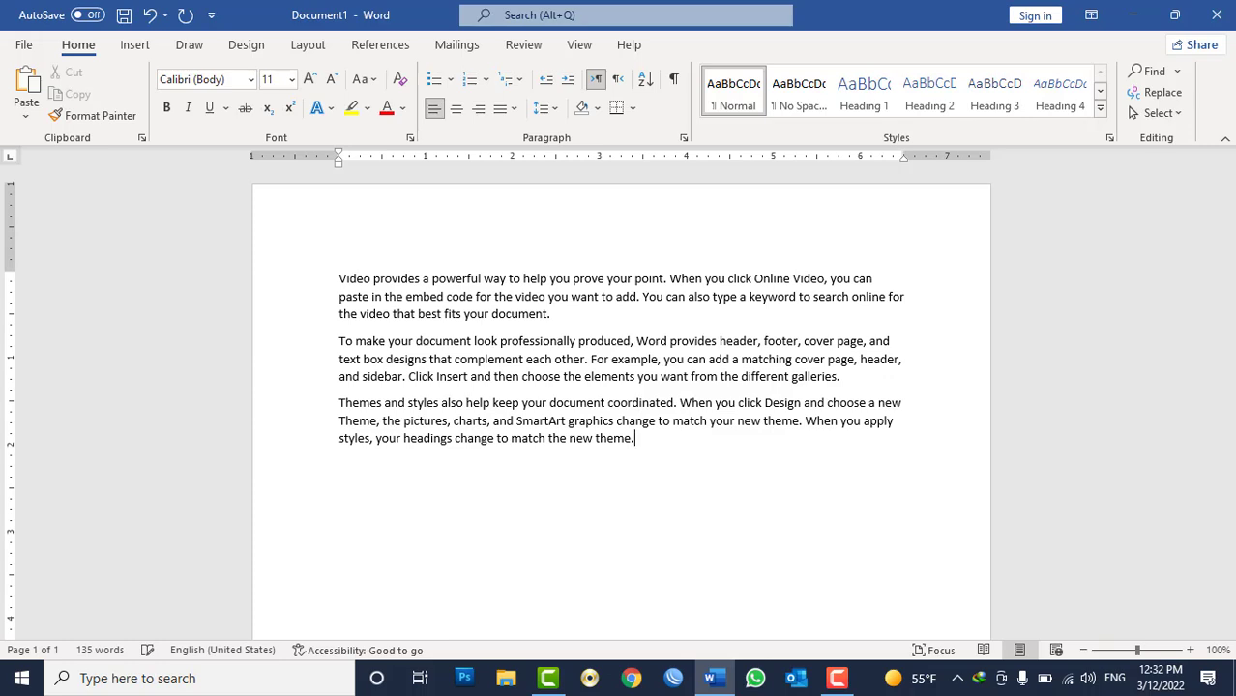
pyautogui.hotkey('ctrl', 'a')
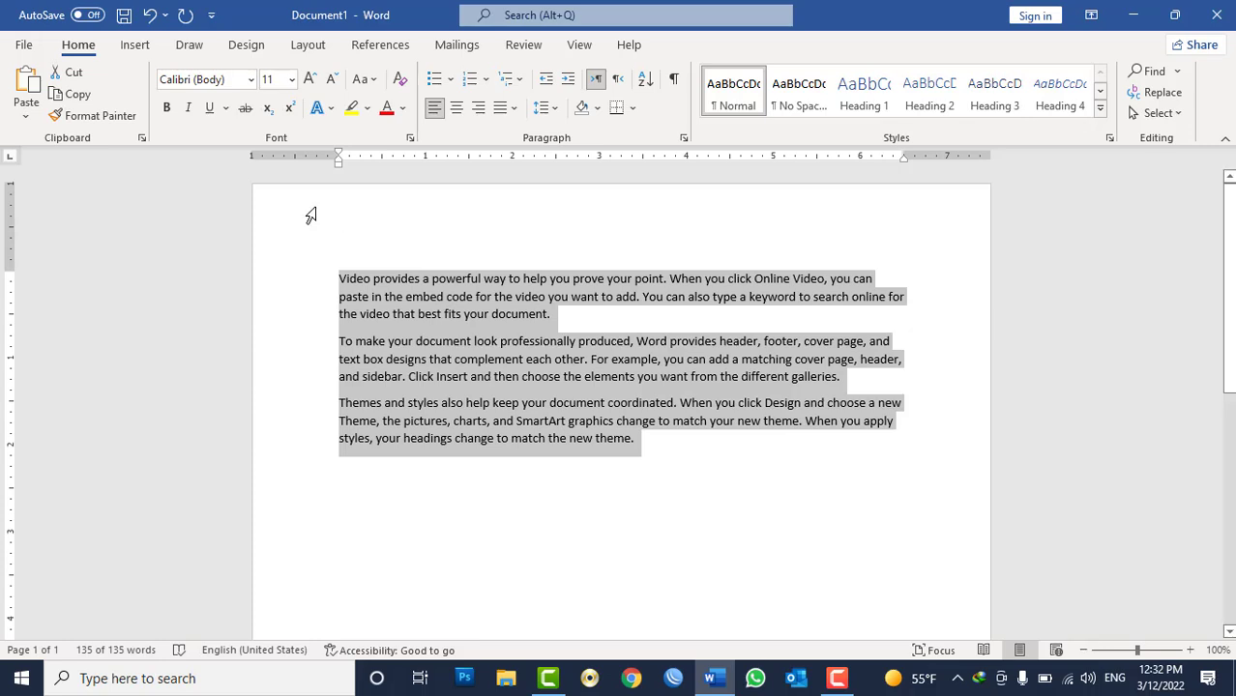
pyautogui.click(23, 44)
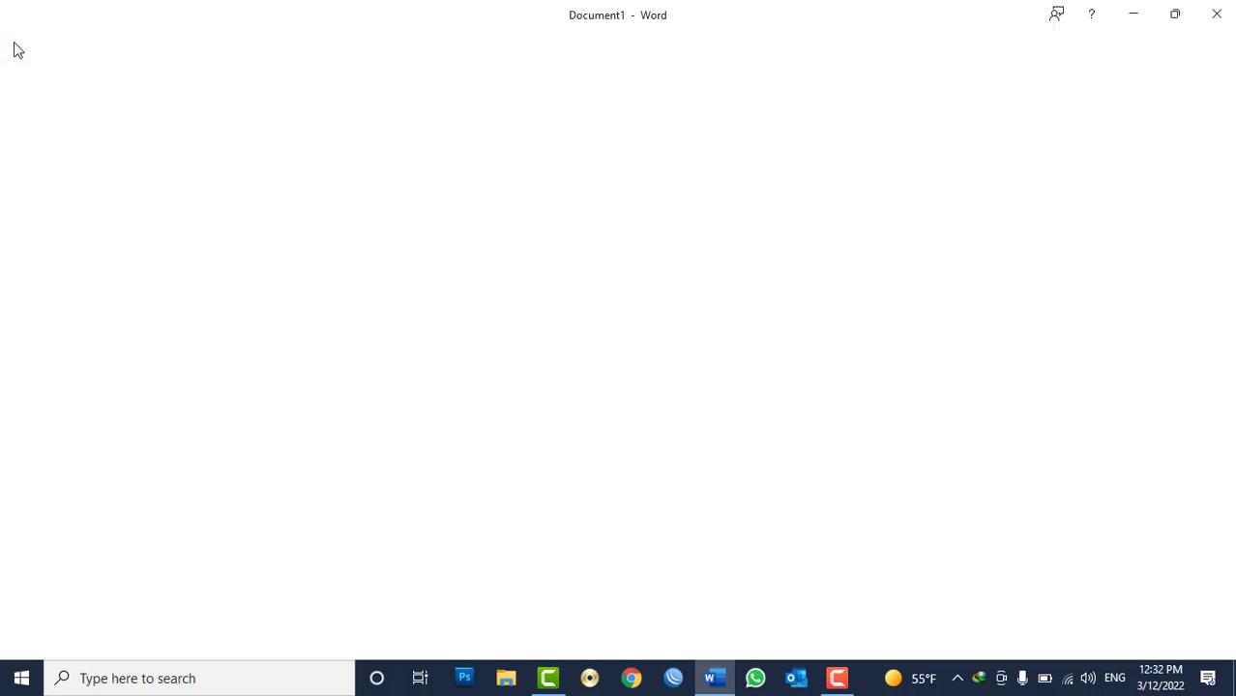
pyautogui.click(63, 362)
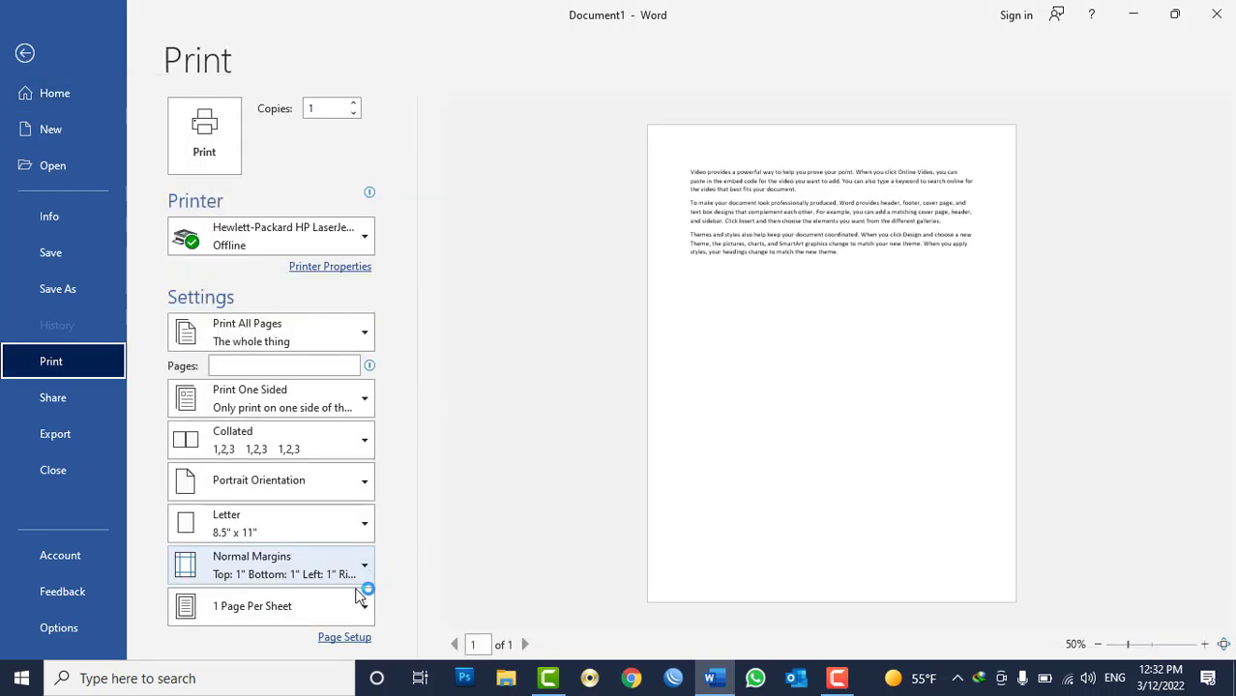
pyautogui.click(344, 639)
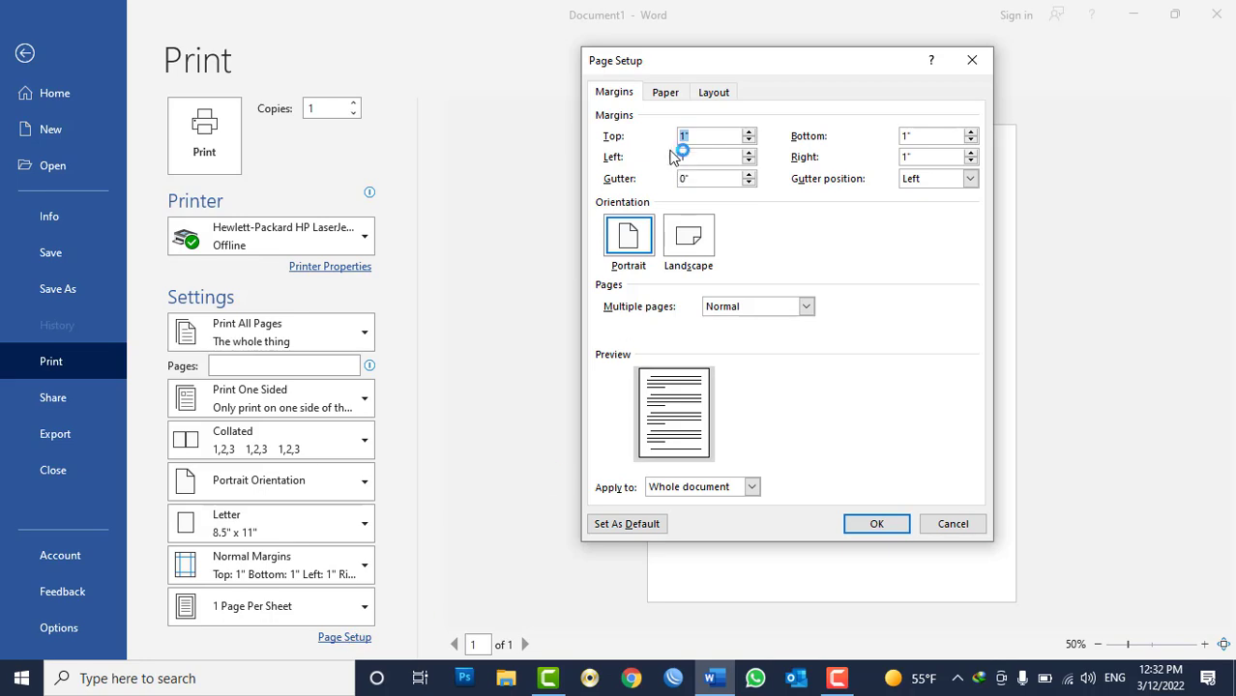
pyautogui.click(707, 93)
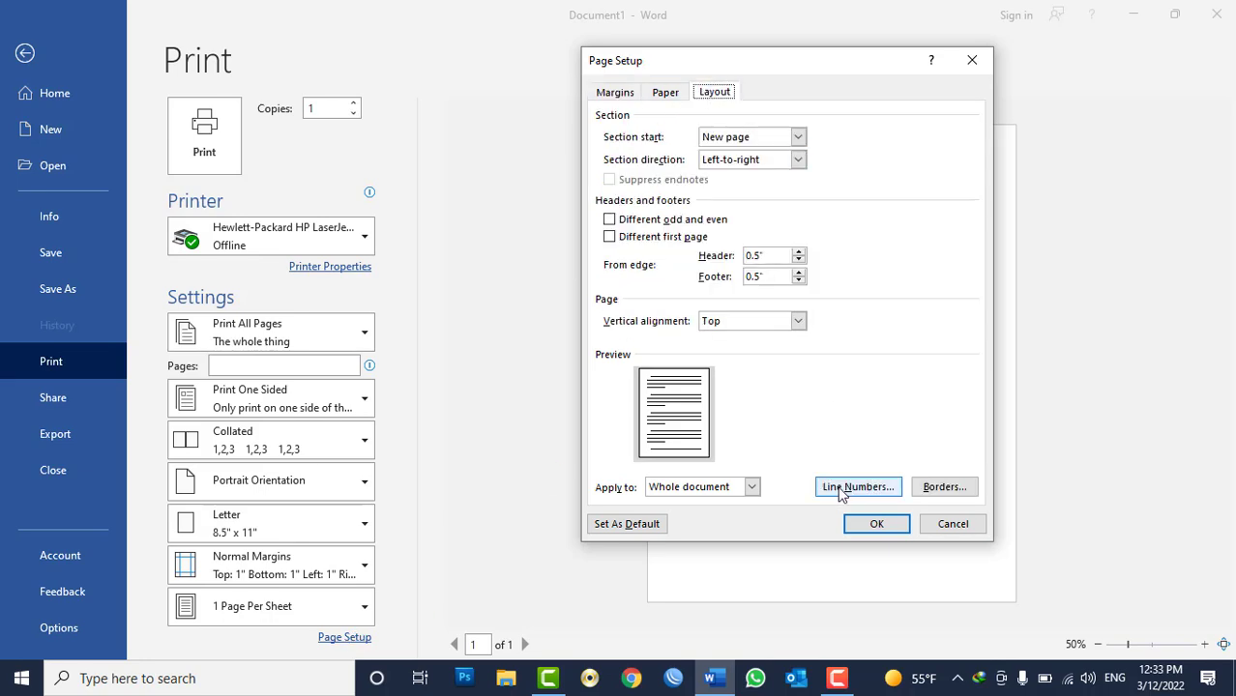
pyautogui.click(953, 524)
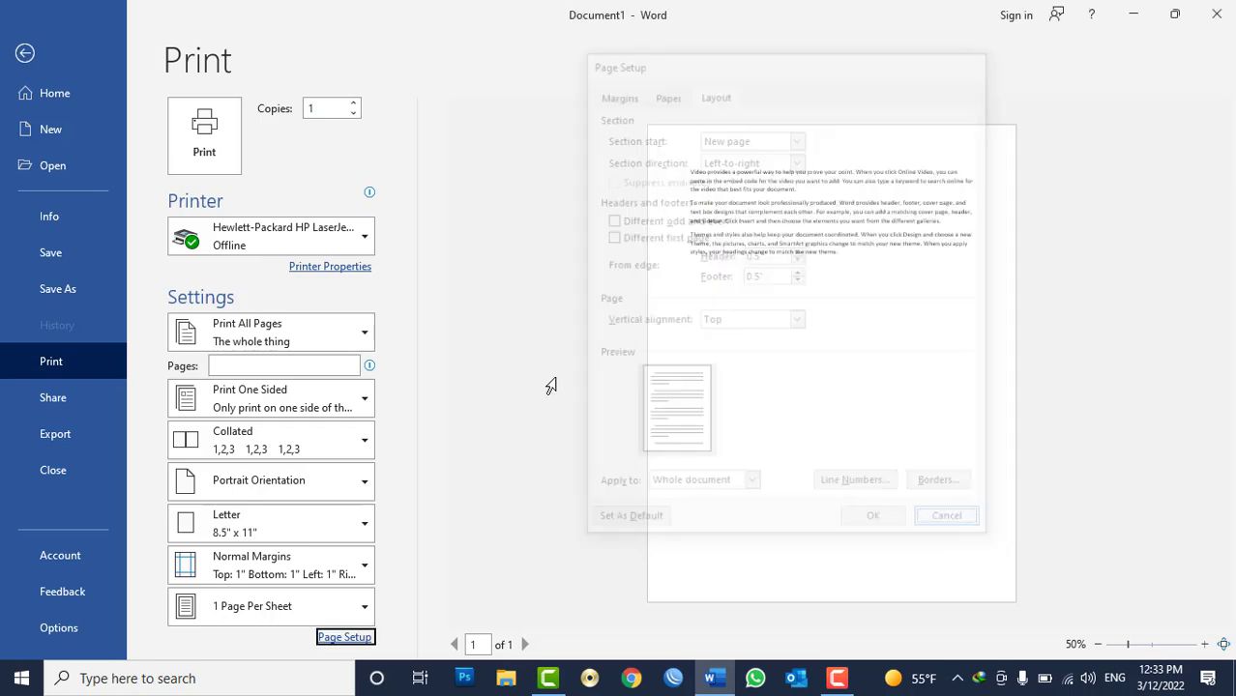
pyautogui.click(23, 54)
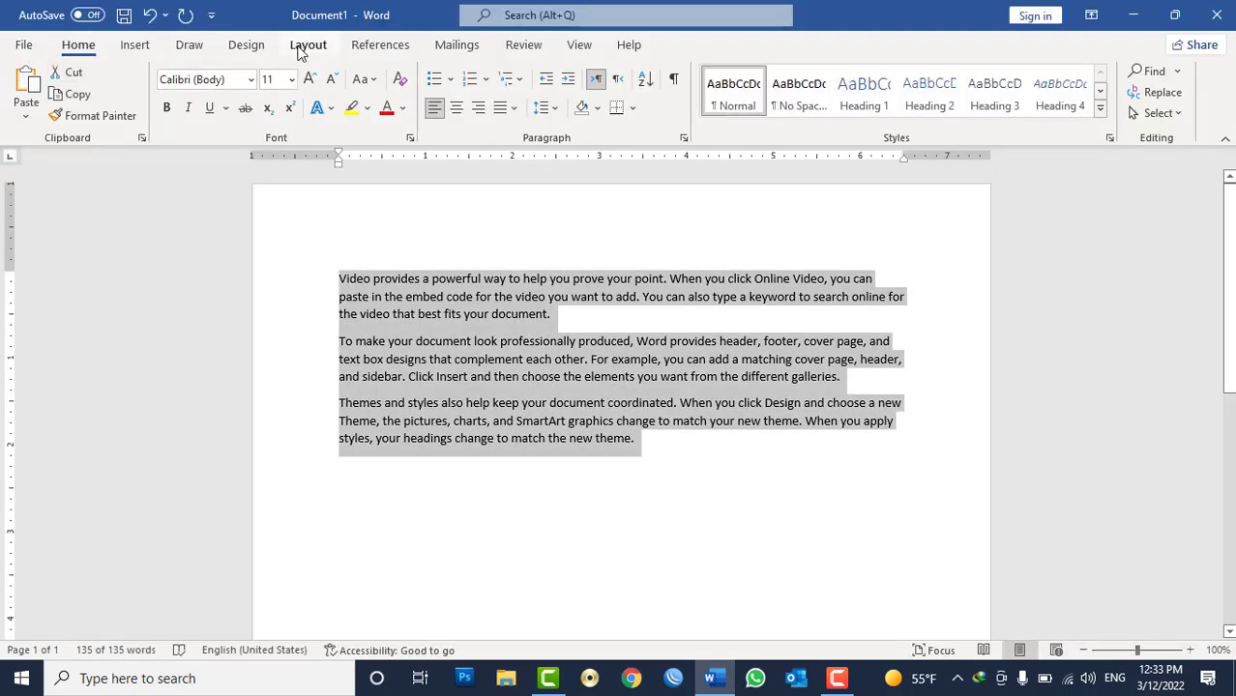
# Add line numbering to the whole document, starting at 1 and counting by 1, restarting each page.
pyautogui.click(300, 49)
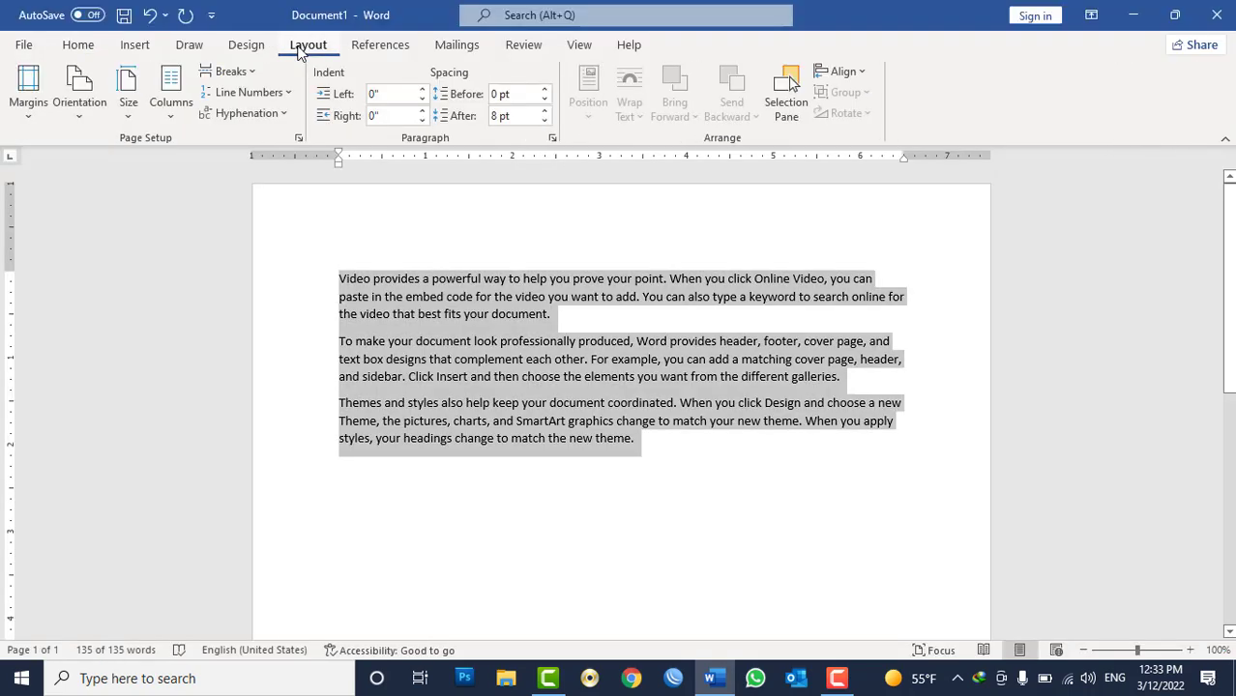
pyautogui.click(300, 140)
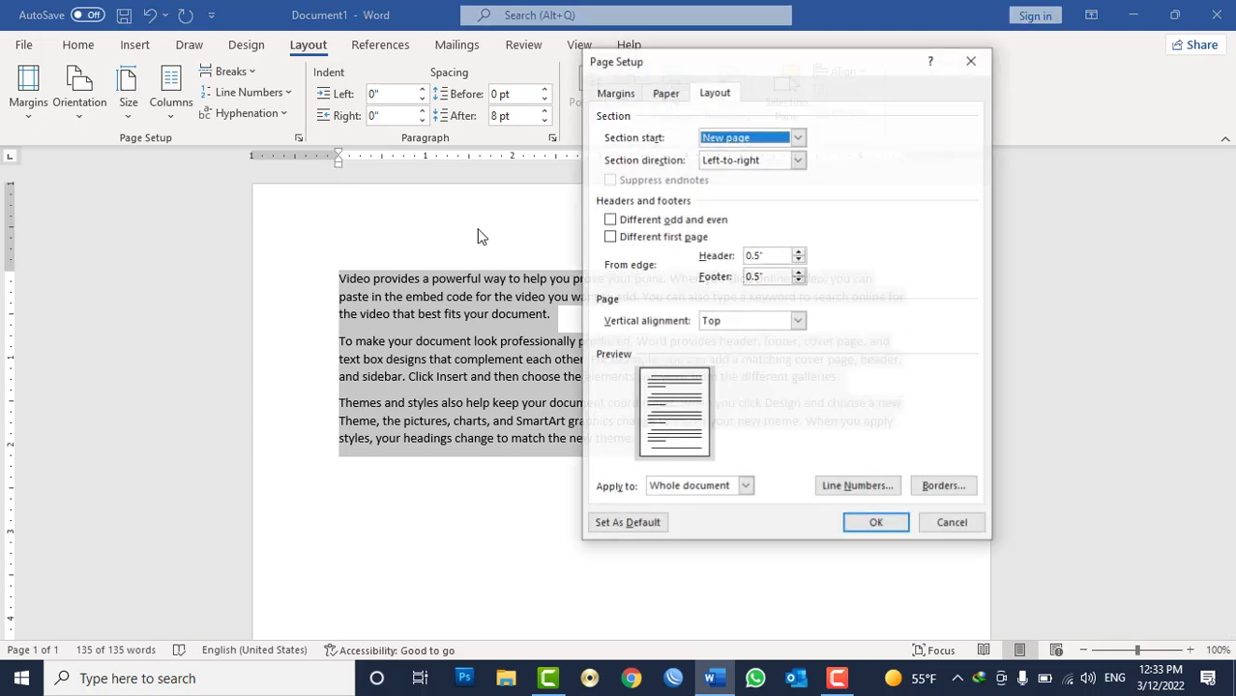
pyautogui.click(857, 488)
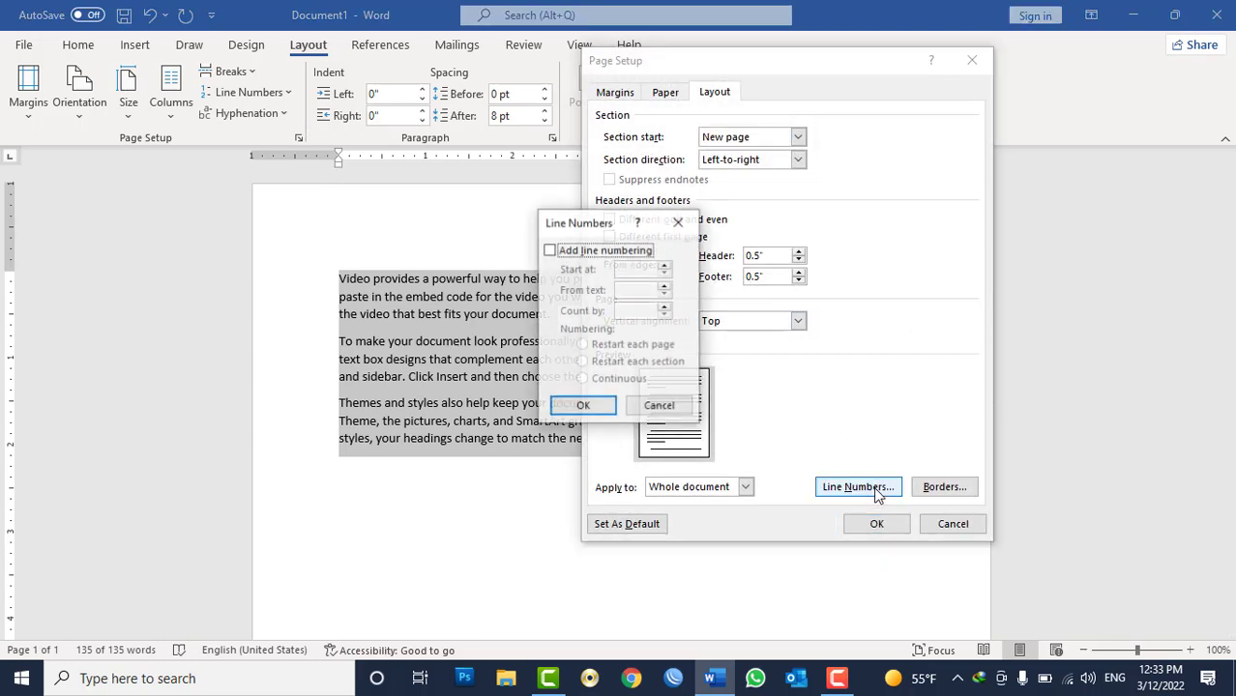
pyautogui.click(580, 249)
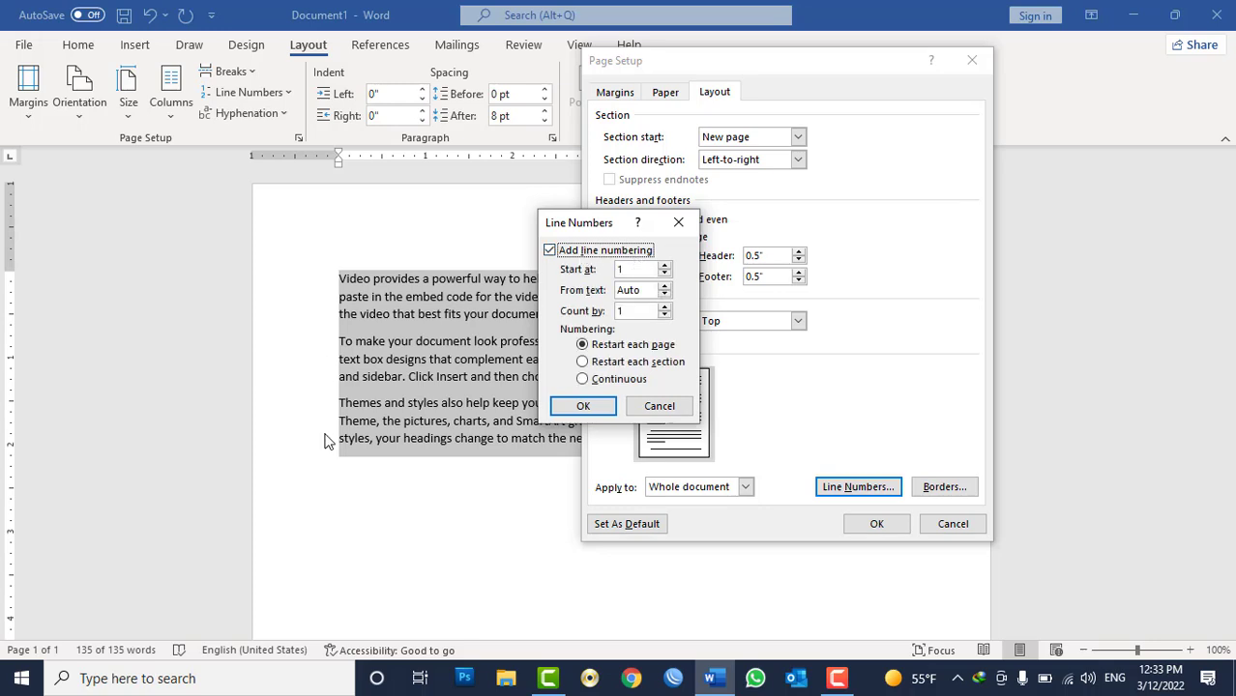
pyautogui.click(636, 269)
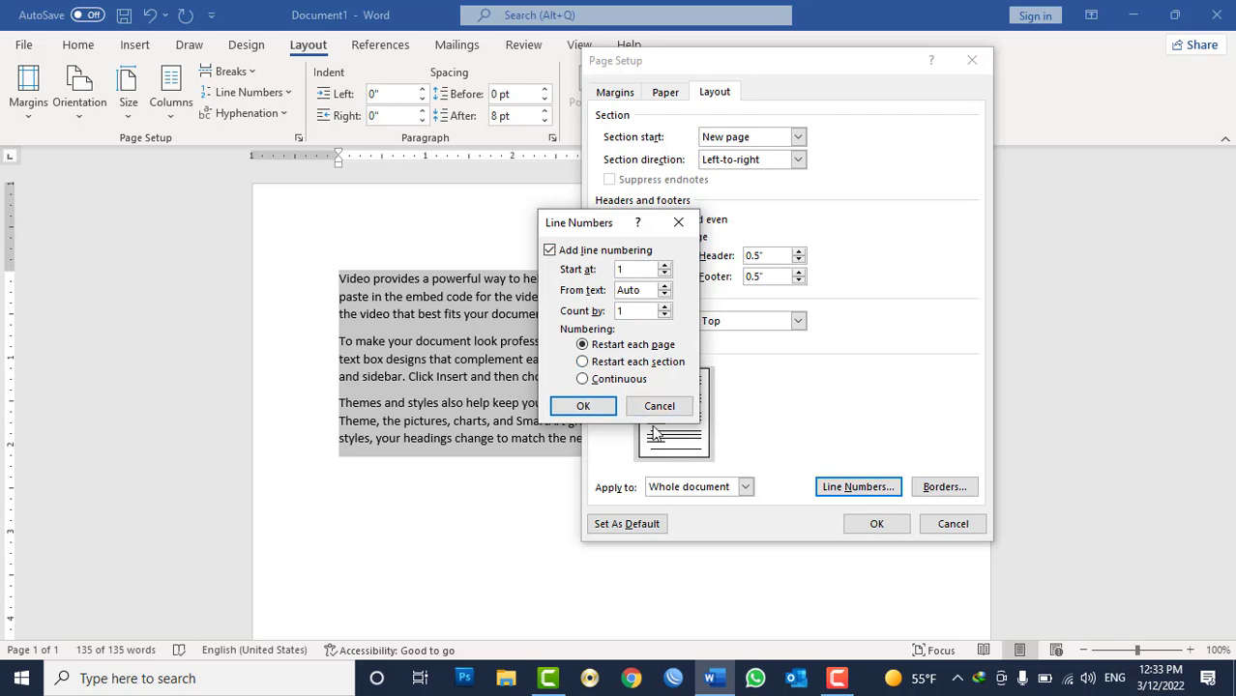
pyautogui.click(601, 410)
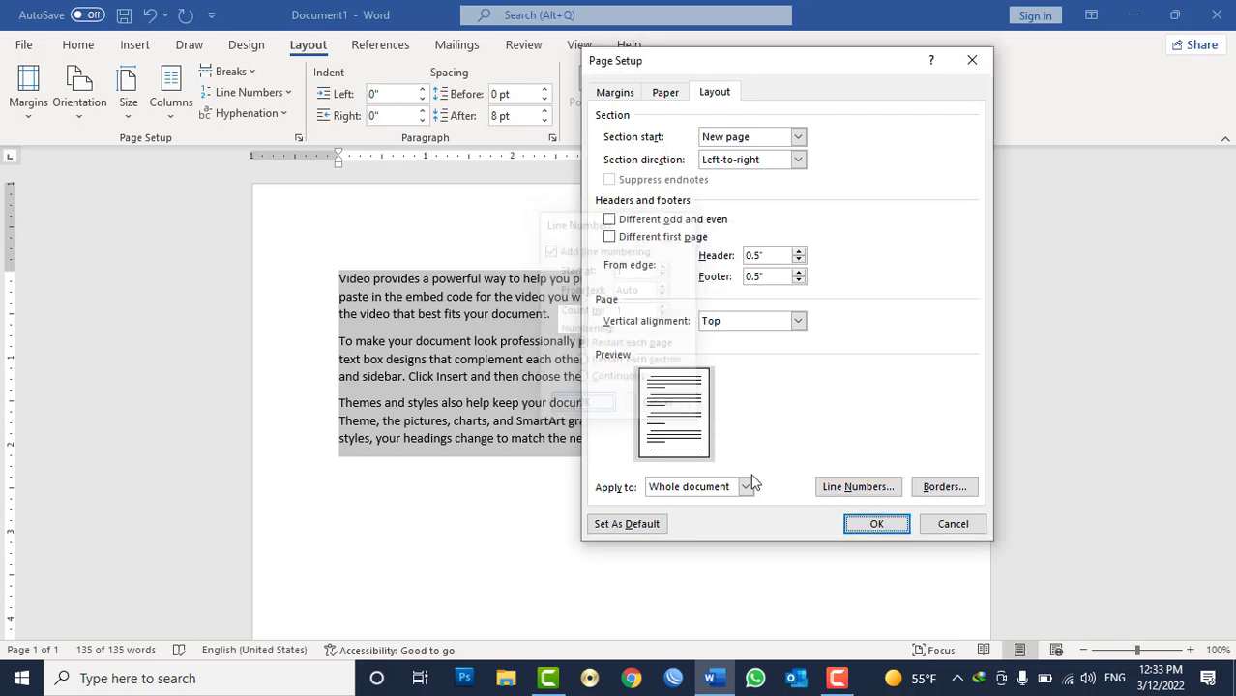
pyautogui.click(874, 523)
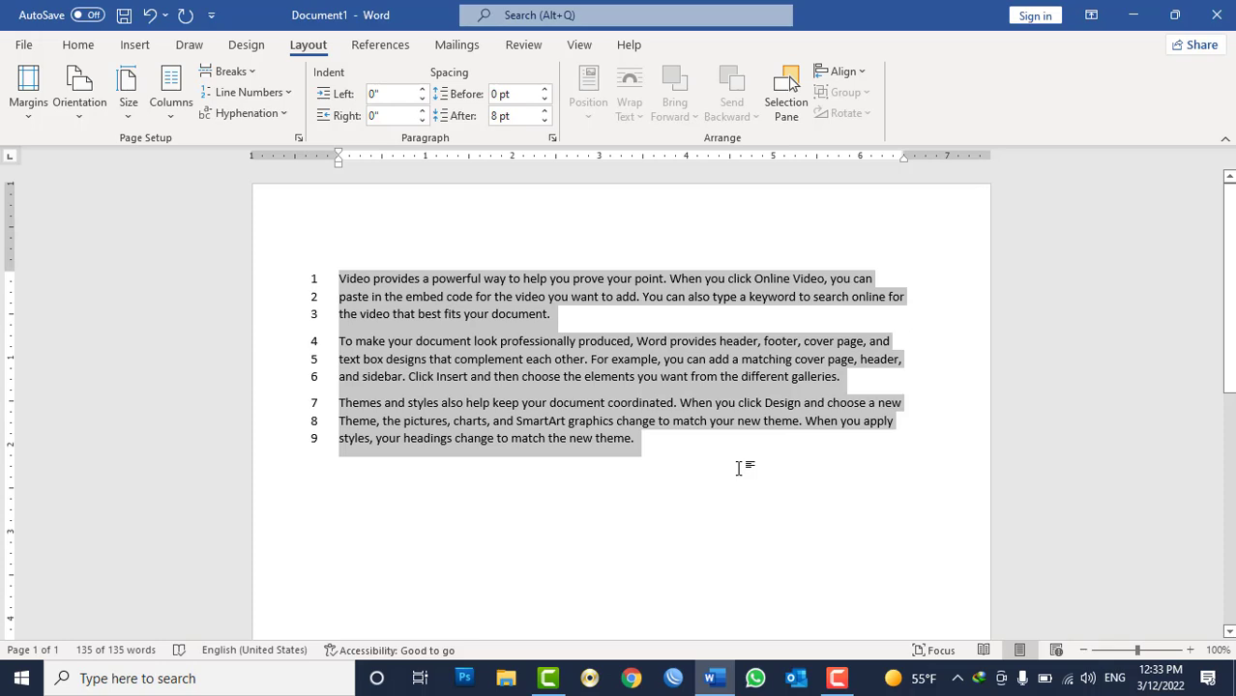
# Suppress line numbers for the second paragraph.
pyautogui.click(600, 361)
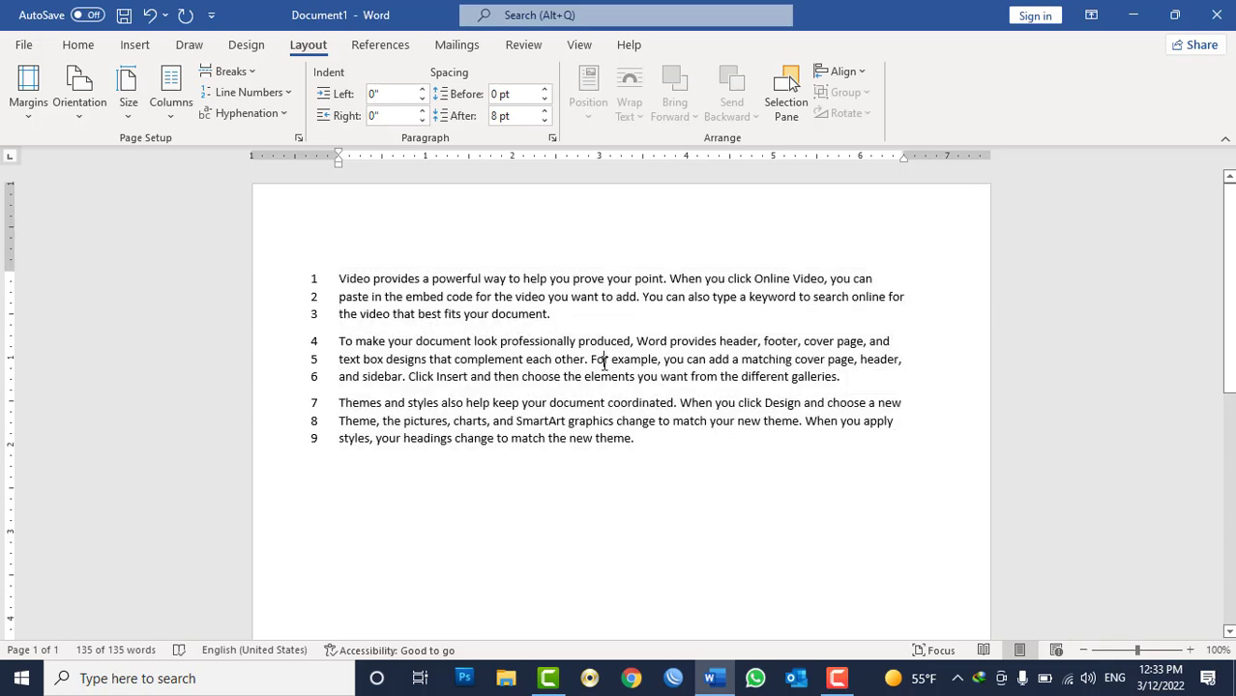
pyautogui.tripleClick(603, 362)
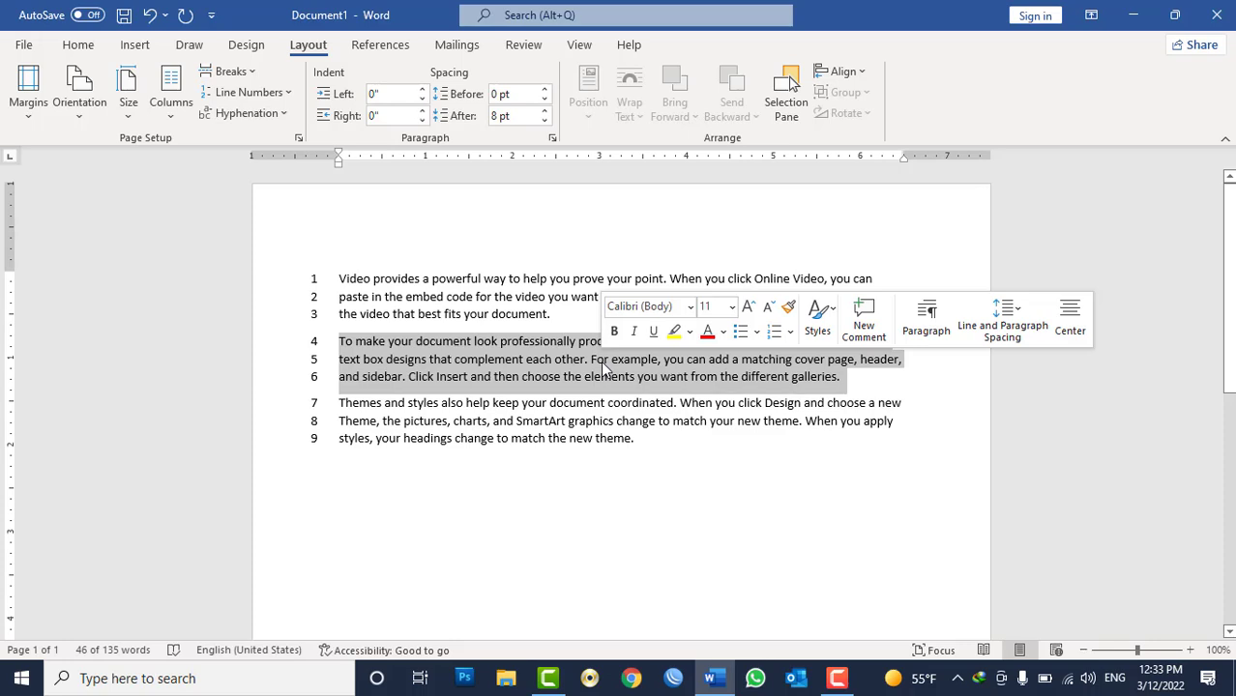
pyautogui.click(82, 46)
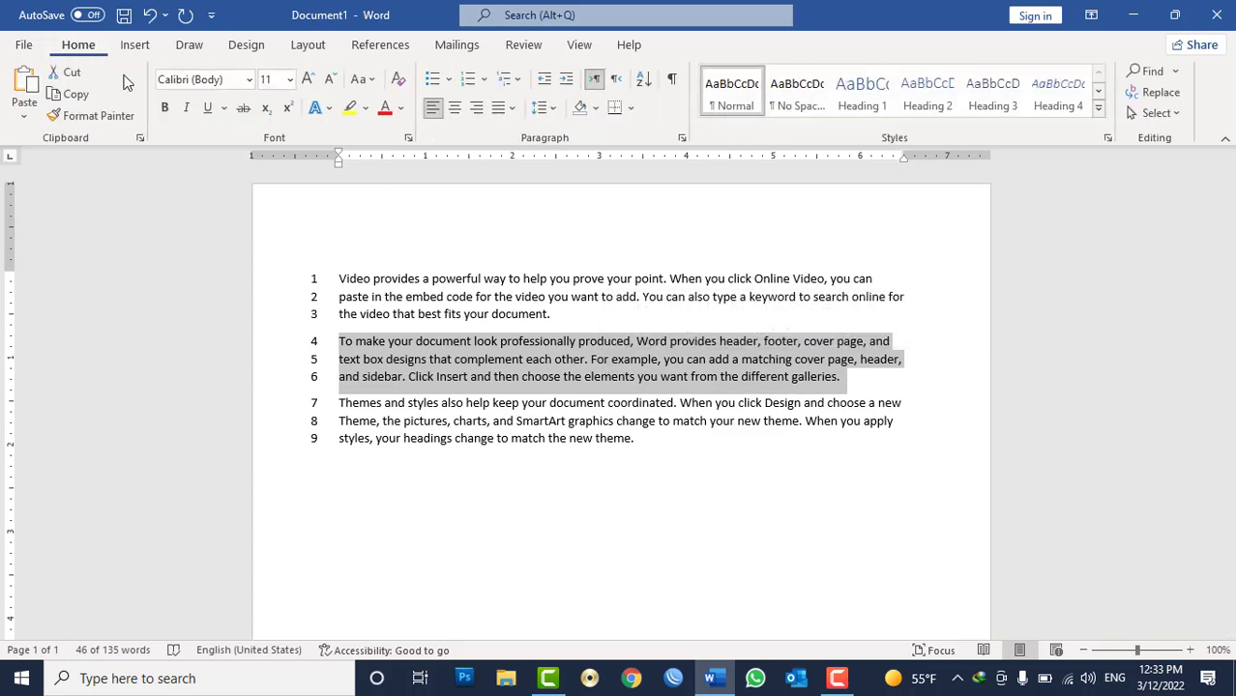
pyautogui.click(682, 137)
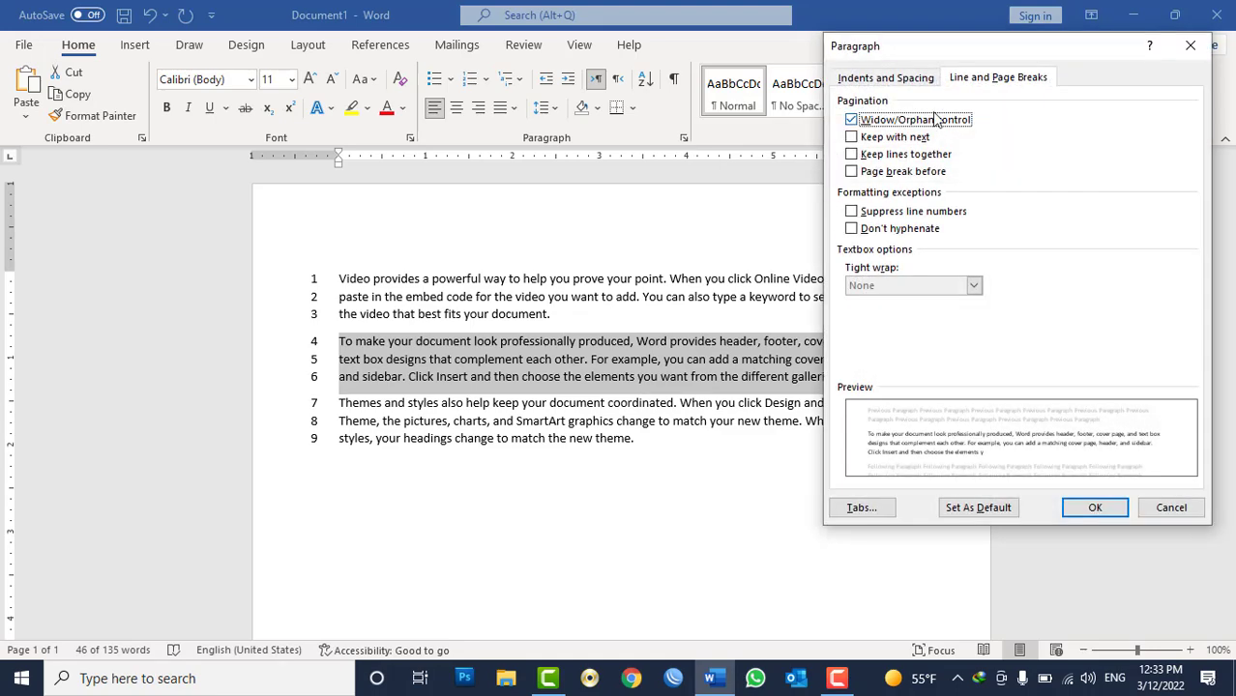
pyautogui.click(887, 220)
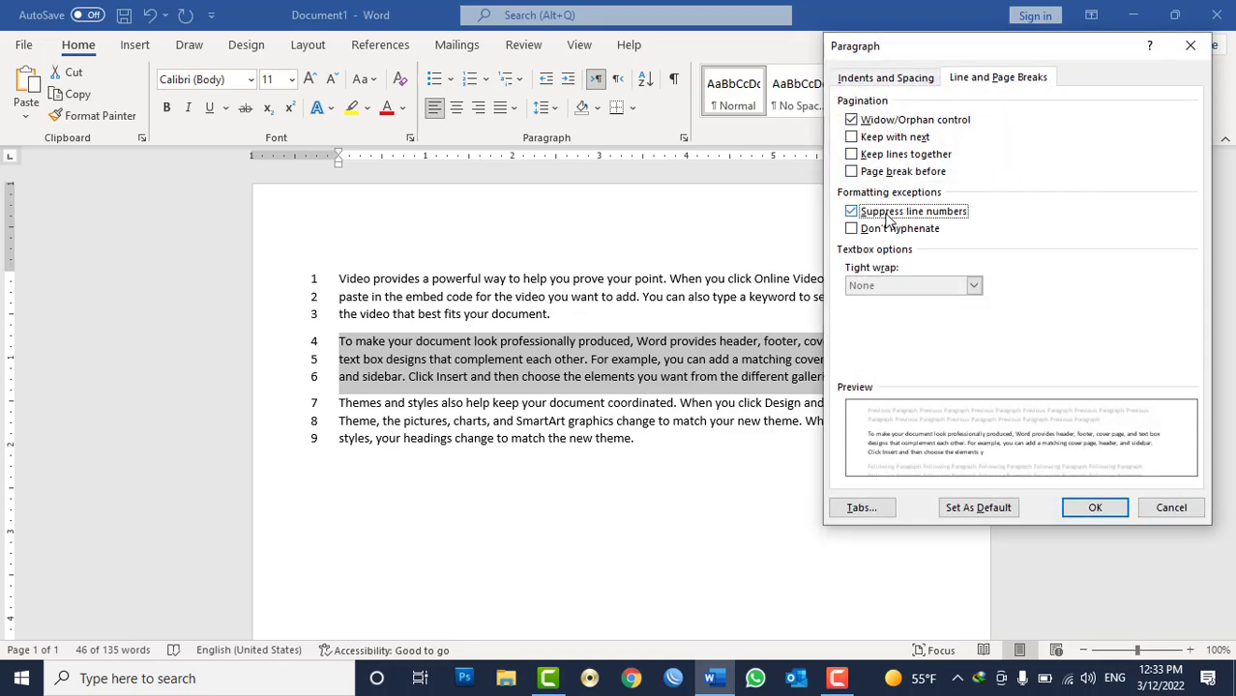
pyautogui.click(1094, 509)
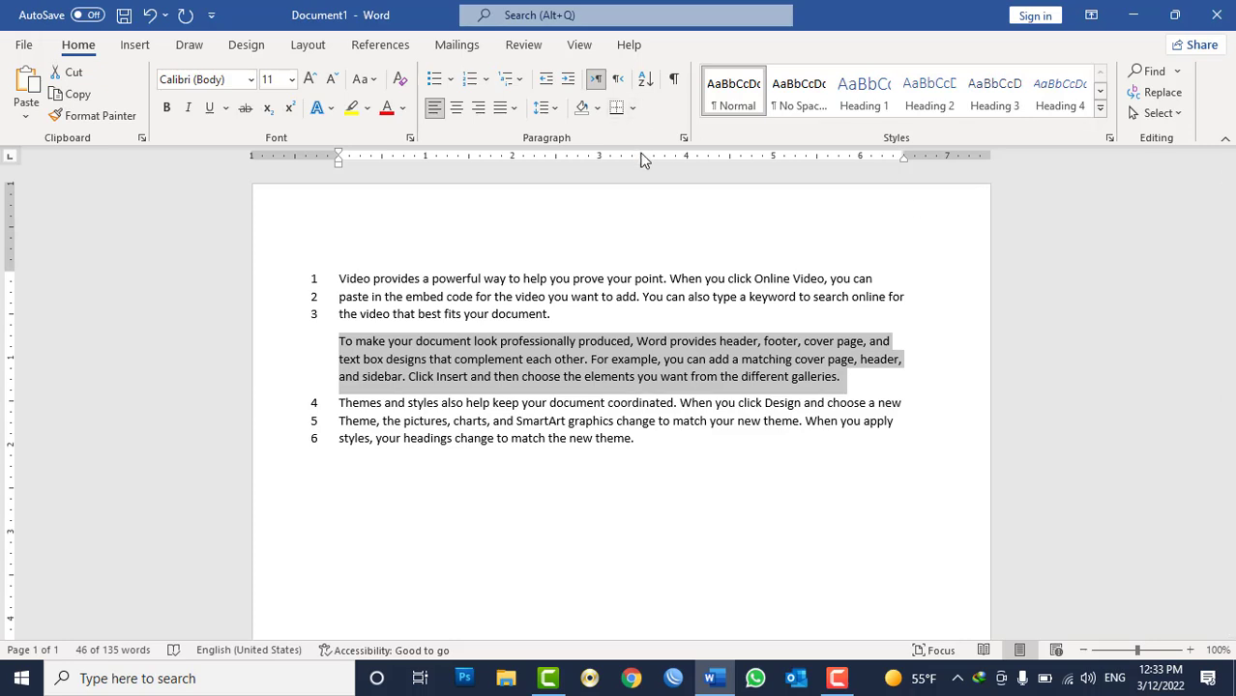
pyautogui.click(682, 138)
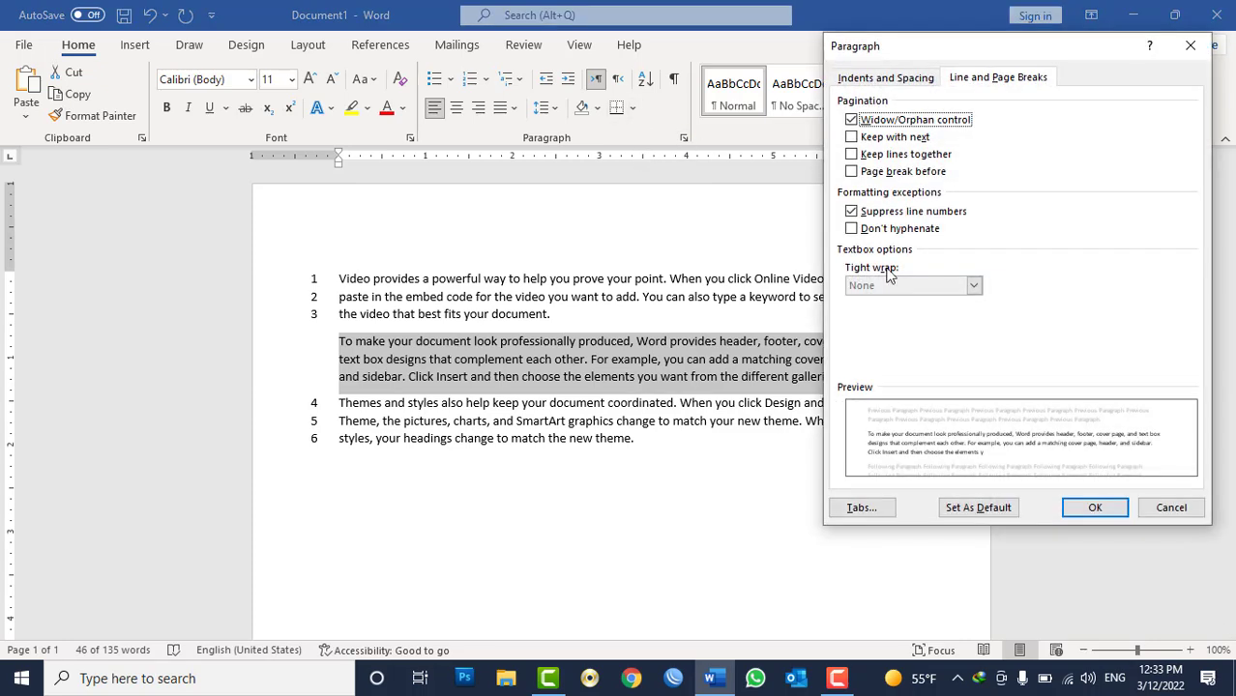
pyautogui.click(891, 214)
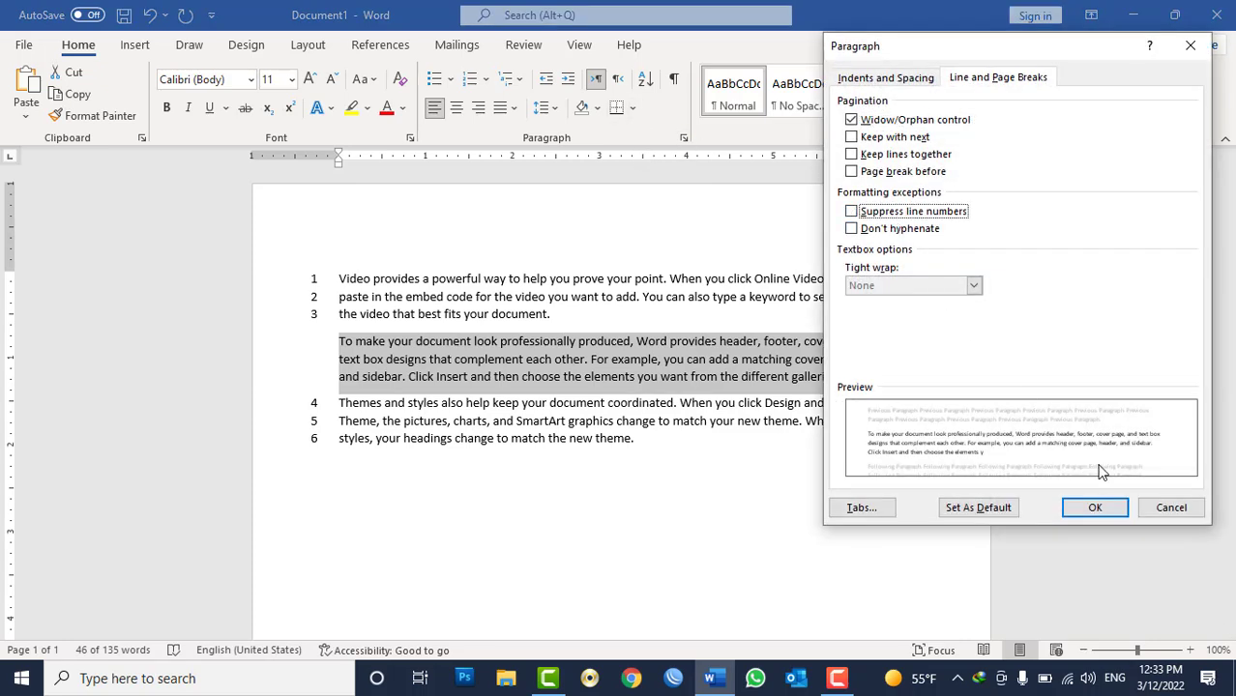
pyautogui.click(1171, 508)
pyautogui.moveTo(667, 444); pyautogui.dragTo(342, 409)
pyautogui.moveTo(557, 317); pyautogui.dragTo(339, 268)
pyautogui.click(385, 362)
pyautogui.tripleClick(385, 363)
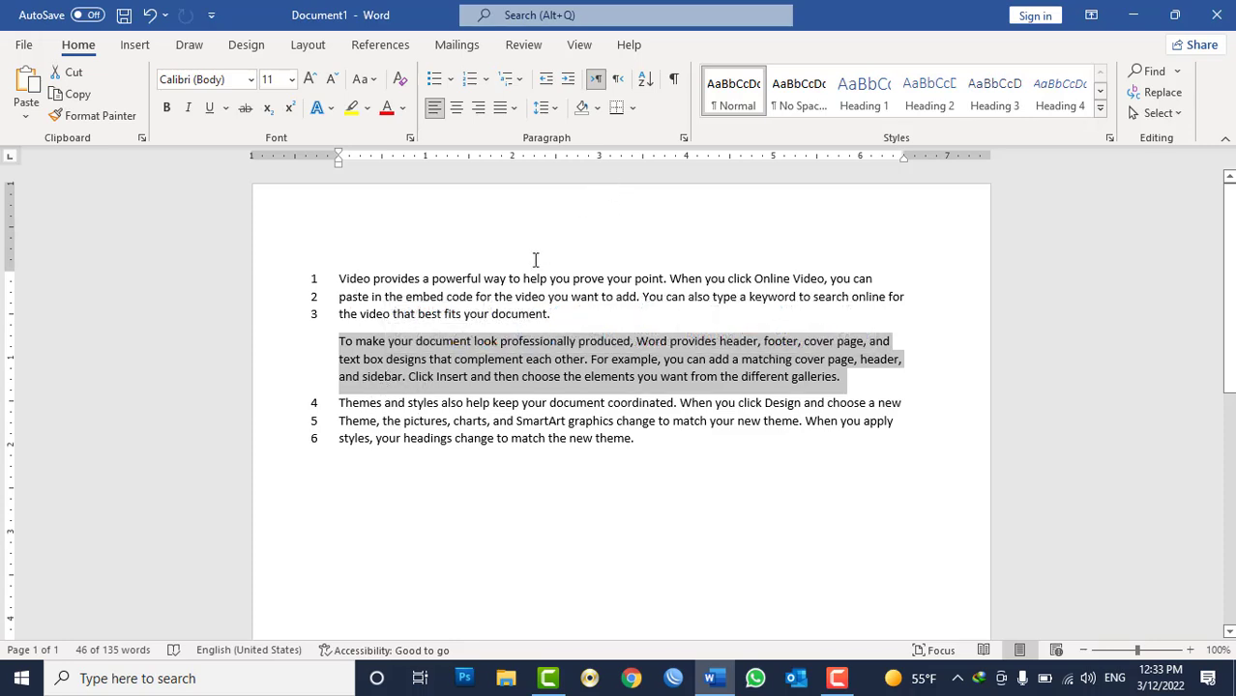
pyautogui.click(508, 278)
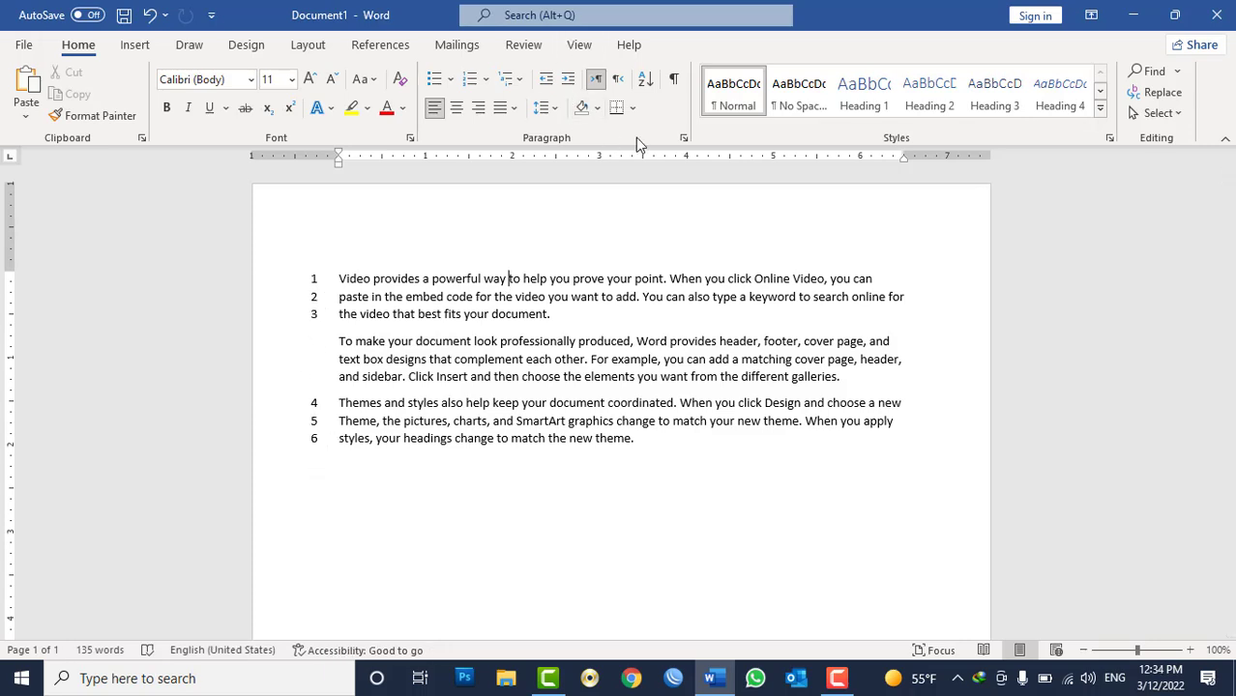
# Review the paragraph's line and page break options, then clear all the document's content.
pyautogui.click(683, 138)
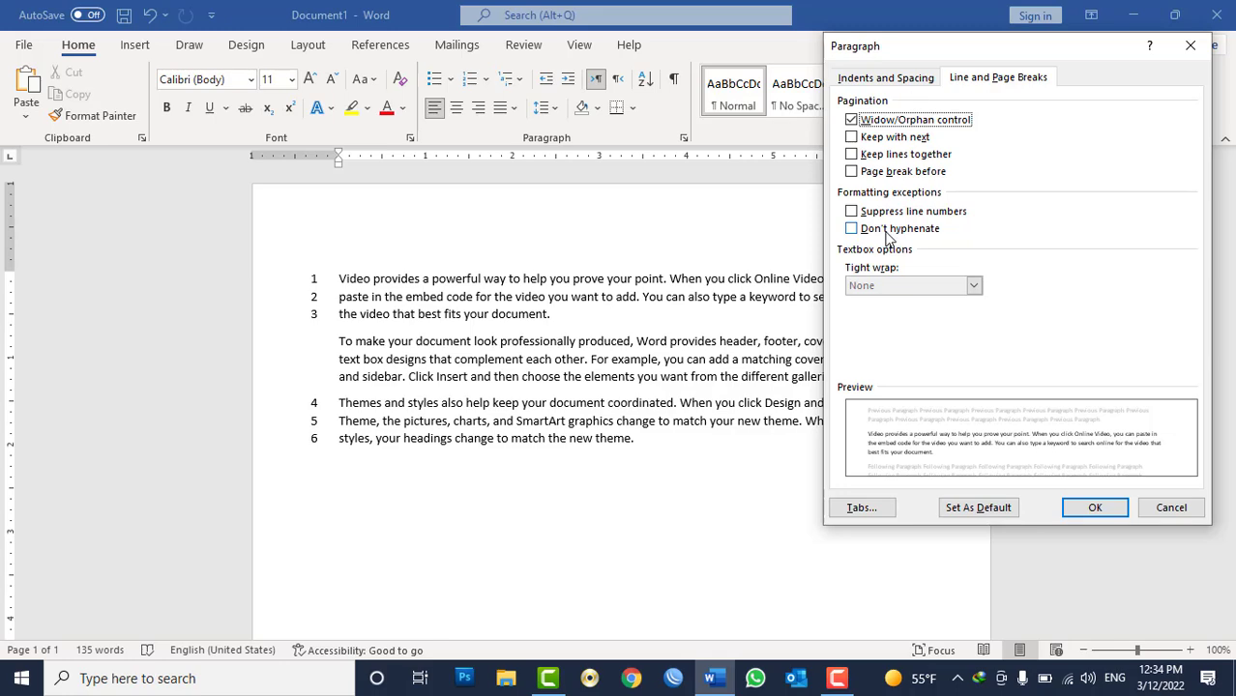
pyautogui.click(1170, 508)
pyautogui.hotkey('ctrl', 'a')
pyautogui.press('Delete')
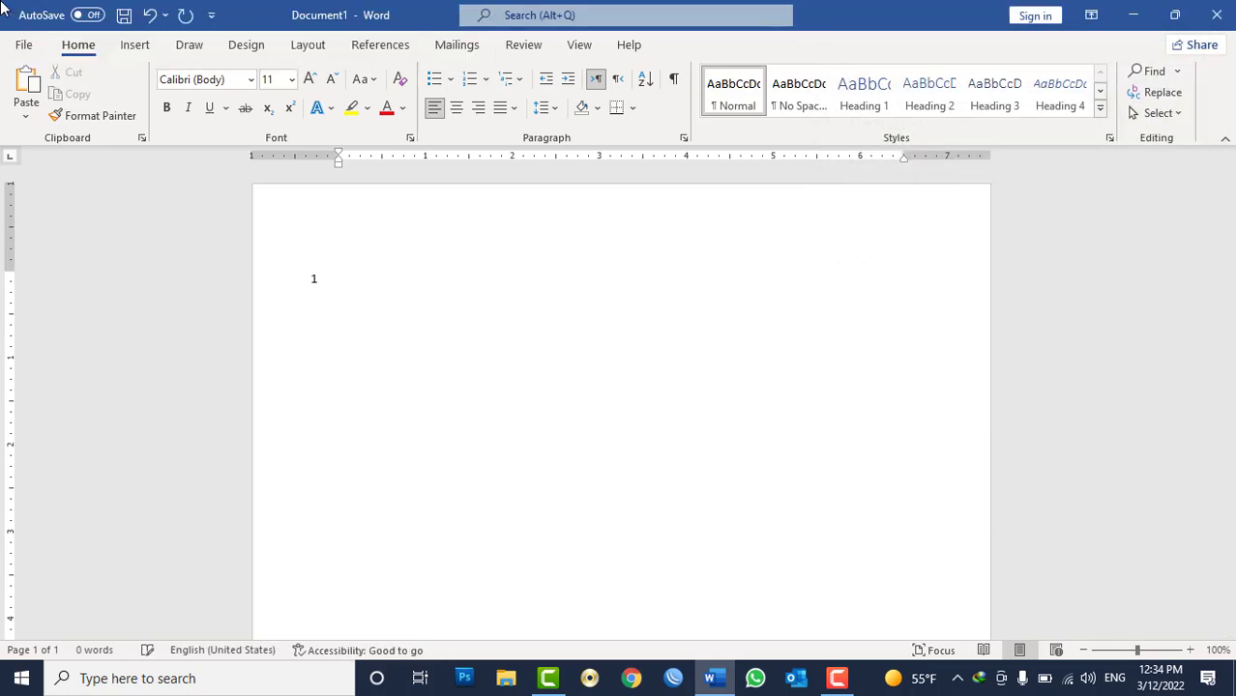
# Close the document and start a new blank document.
pyautogui.hotkey('alt', 'F4')
pyautogui.press('Return')
pyautogui.hotkey('ctrl', 'n')
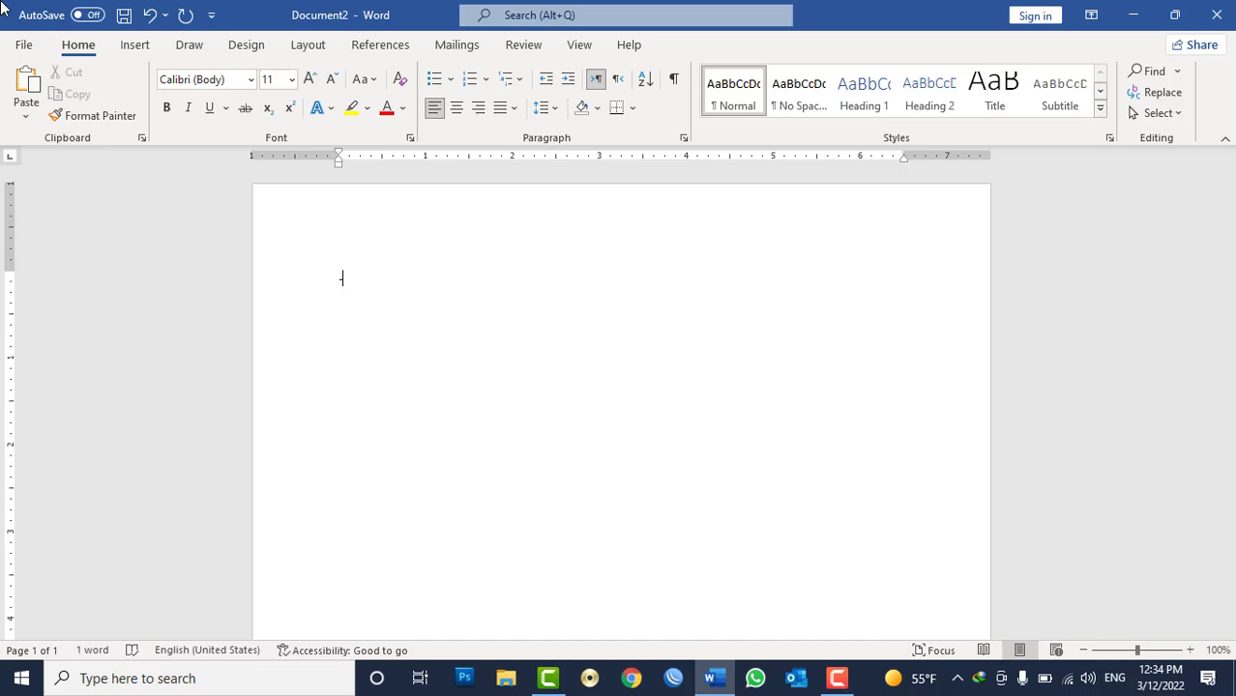
# Generate sample text with =rand() and append a long run of w characters followed by the word afghanistan.
pyautogui.hotkey('ctrl', 'a')
pyautogui.write('=rand')
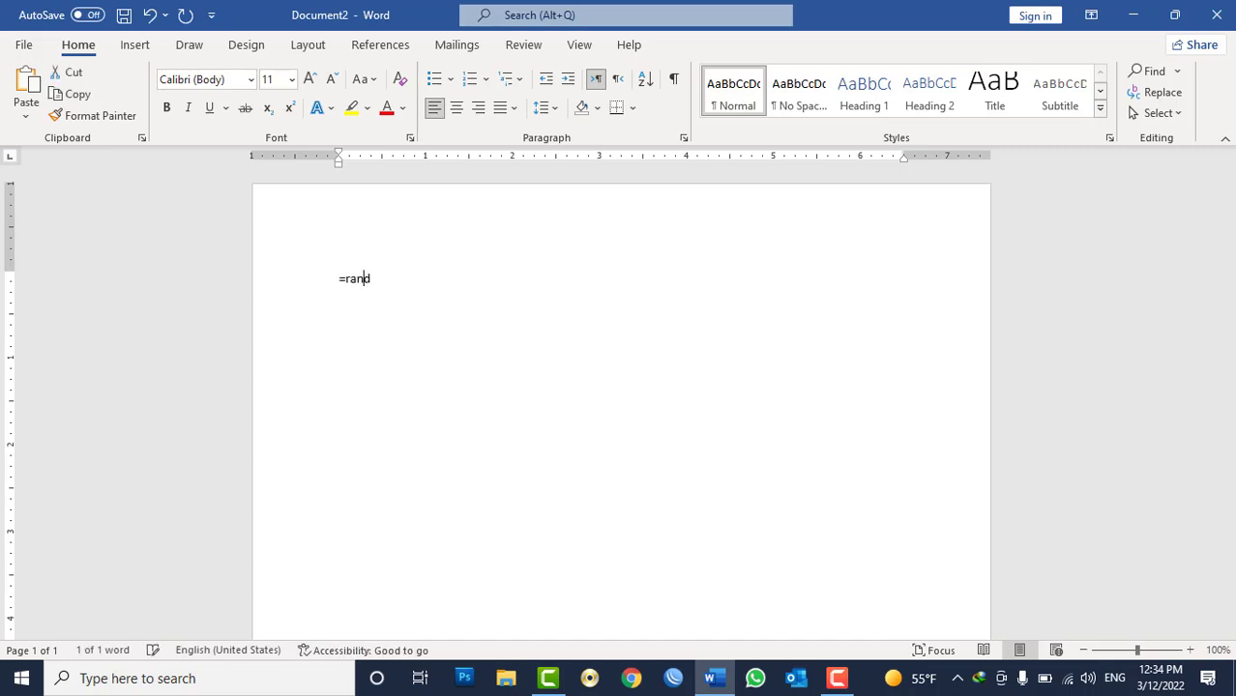
pyautogui.write('()')
pyautogui.press('Return')
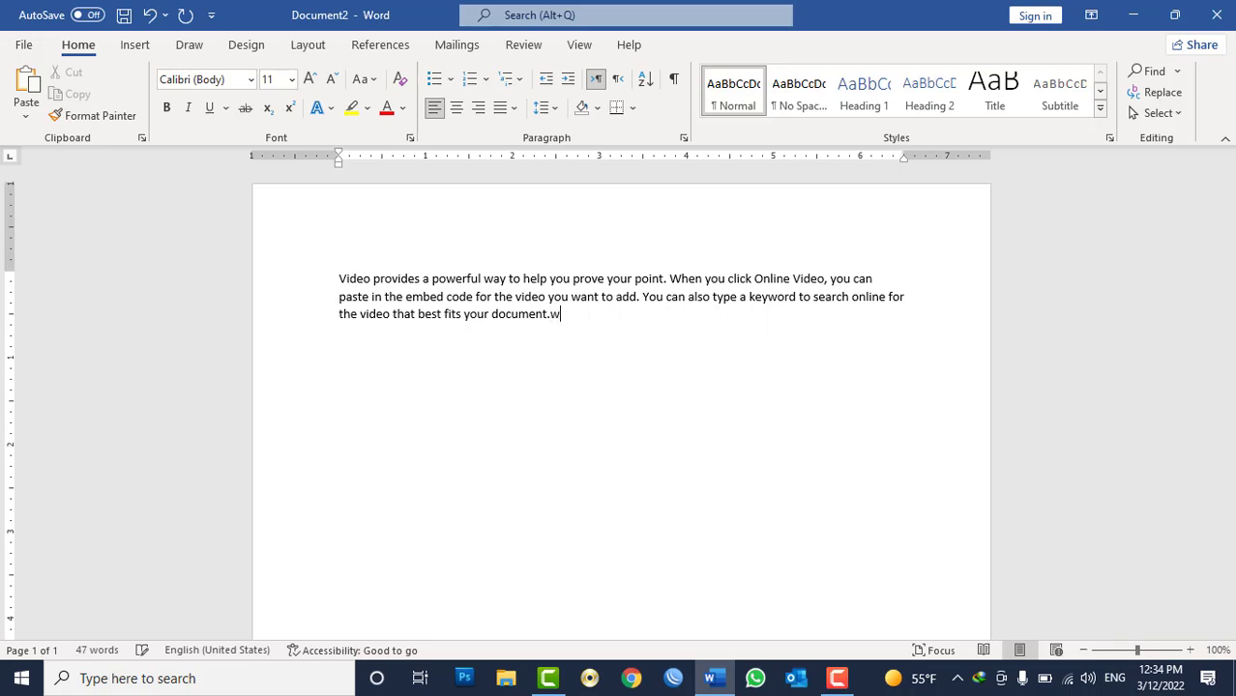
pyautogui.write('wwwwwwwwwwwwwwwwwwwwwwwwwwwwwwww')
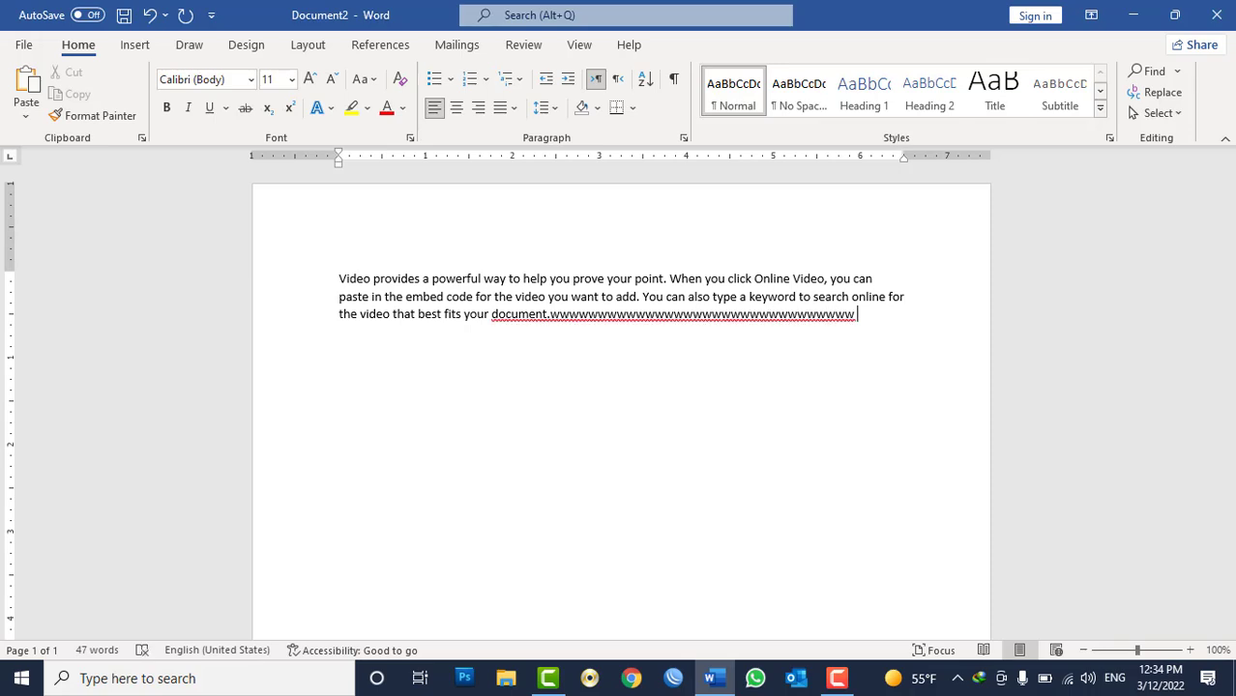
pyautogui.write(' afghanistan')
# Turn on automatic hyphenation for the whole document through the hyphenation options.
pyautogui.click(360, 50)
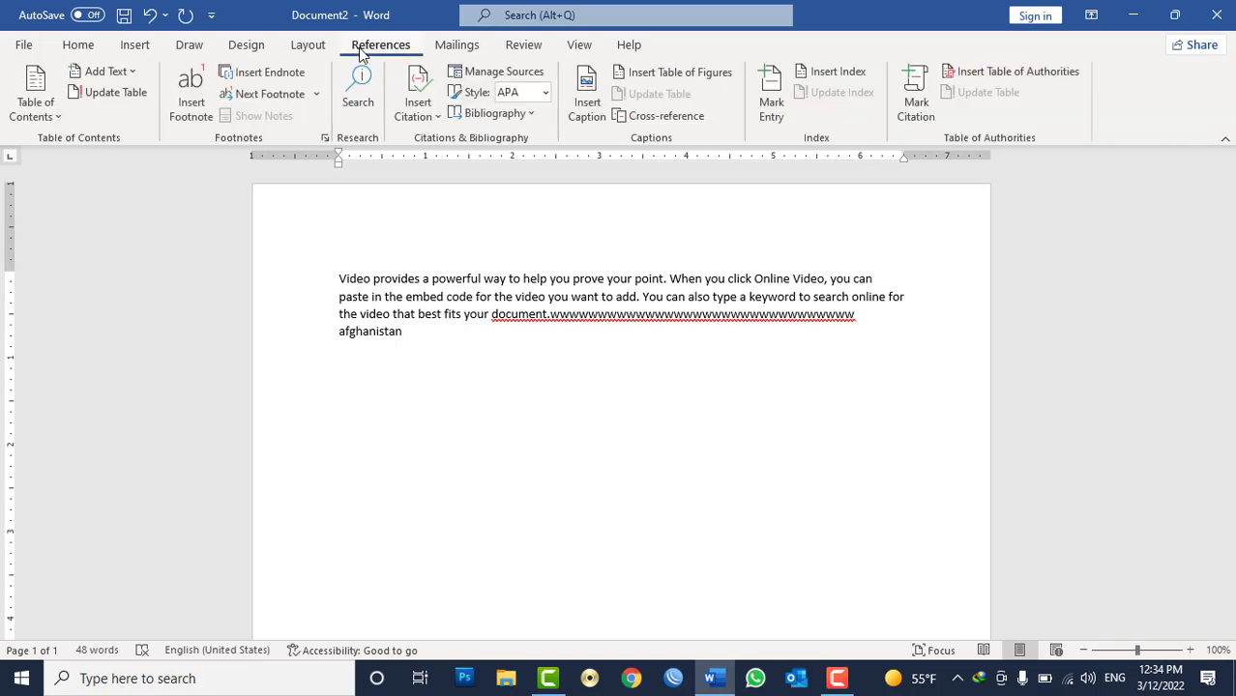
pyautogui.click(307, 48)
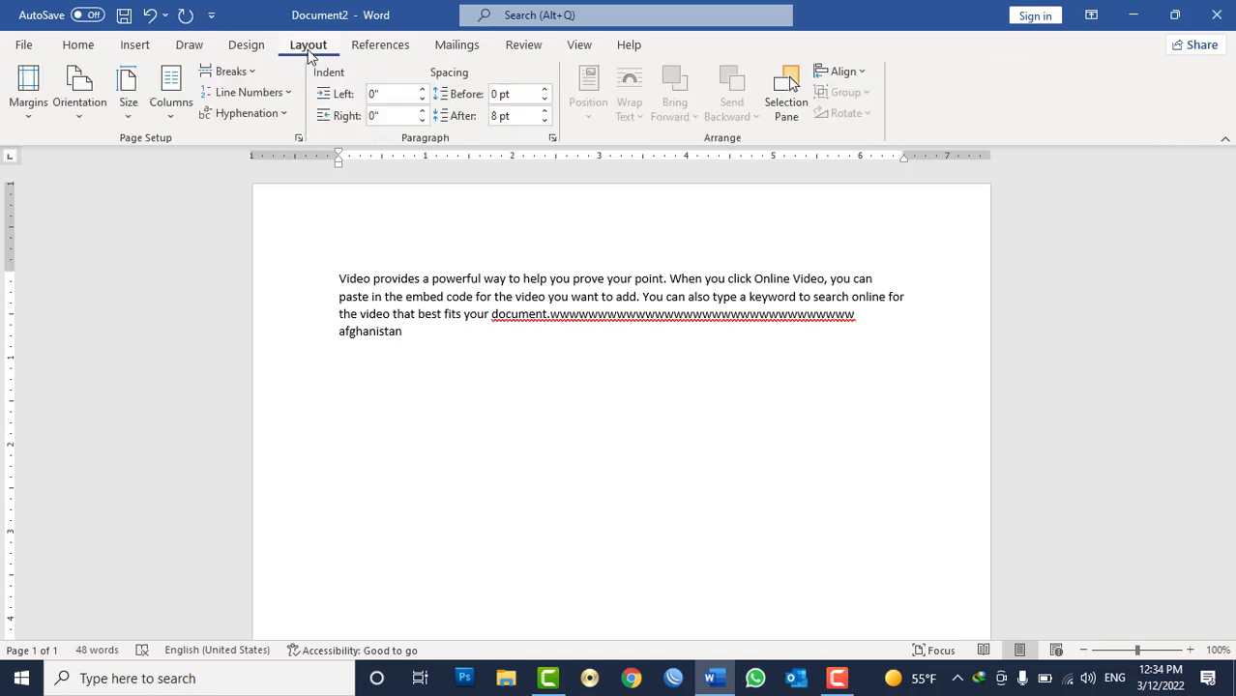
pyautogui.click(280, 115)
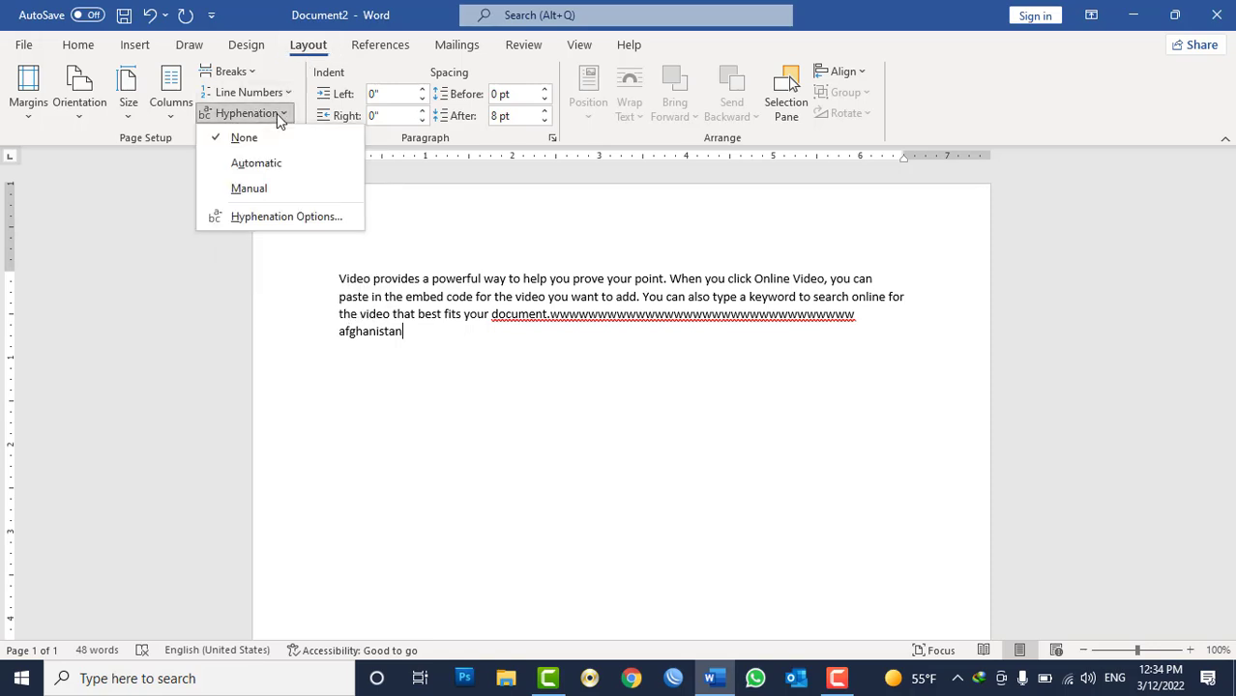
pyautogui.click(287, 216)
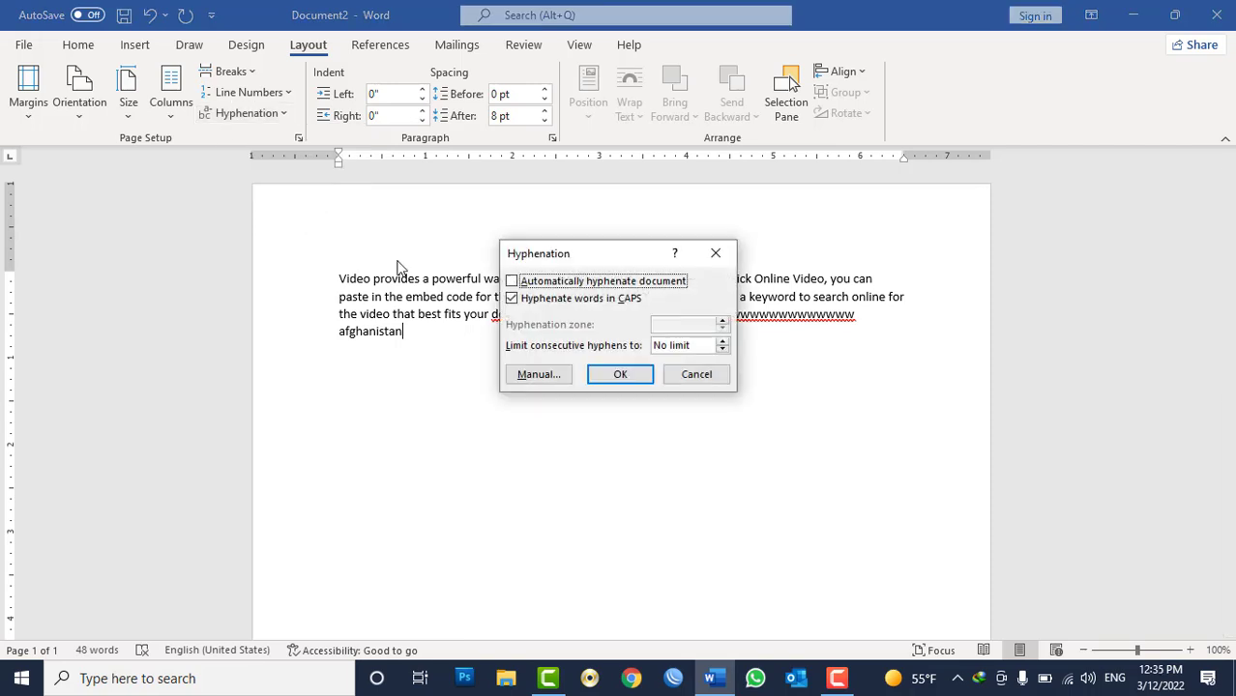
pyautogui.click(527, 285)
pyautogui.click(615, 377)
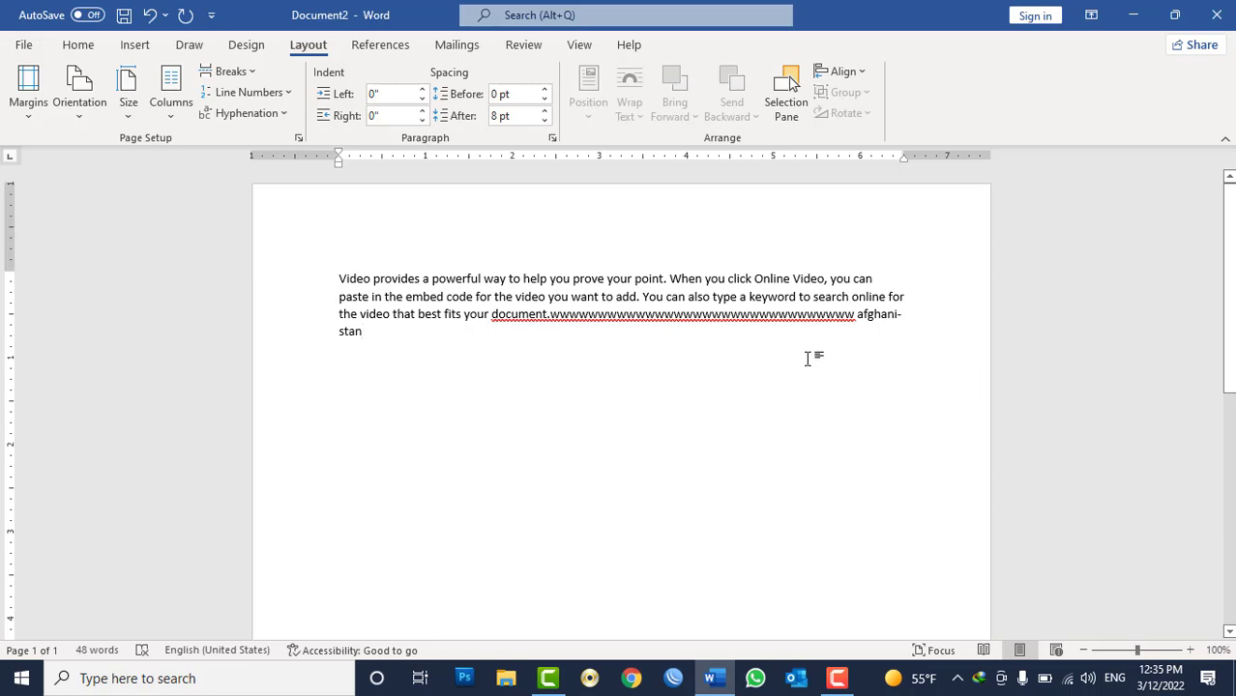
# Exclude the paragraph from hyphenation with the Don't hyphenate paragraph option.
pyautogui.click(77, 45)
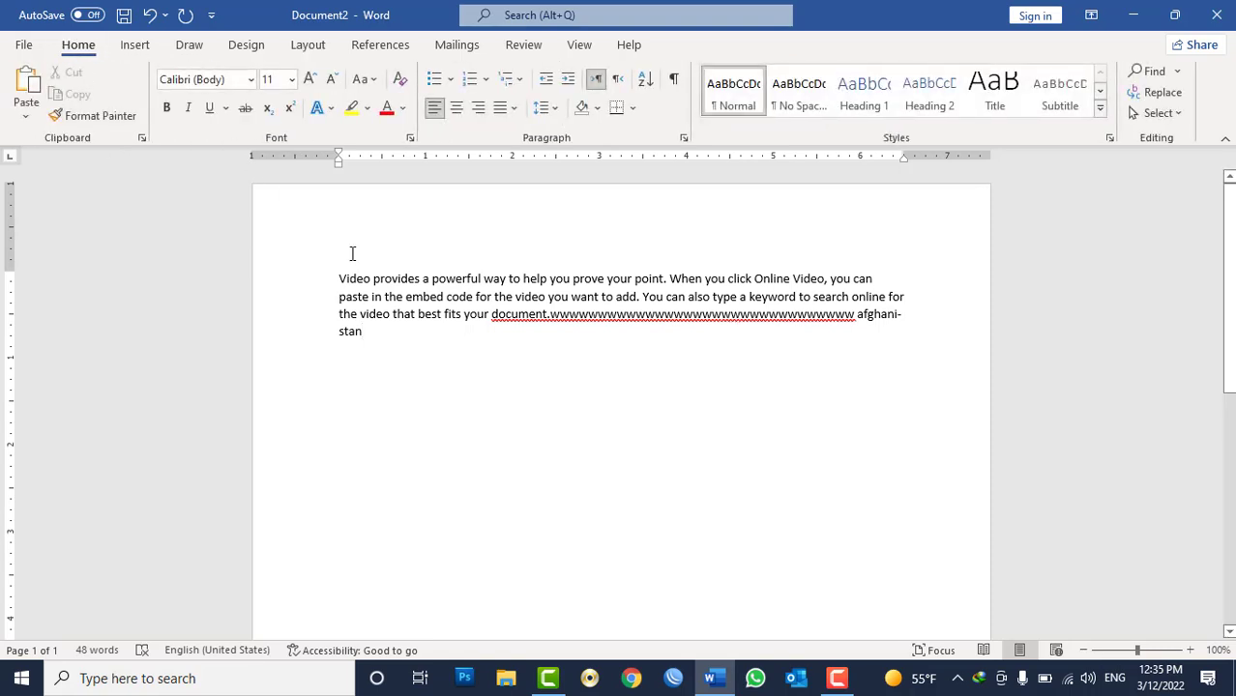
pyautogui.click(684, 139)
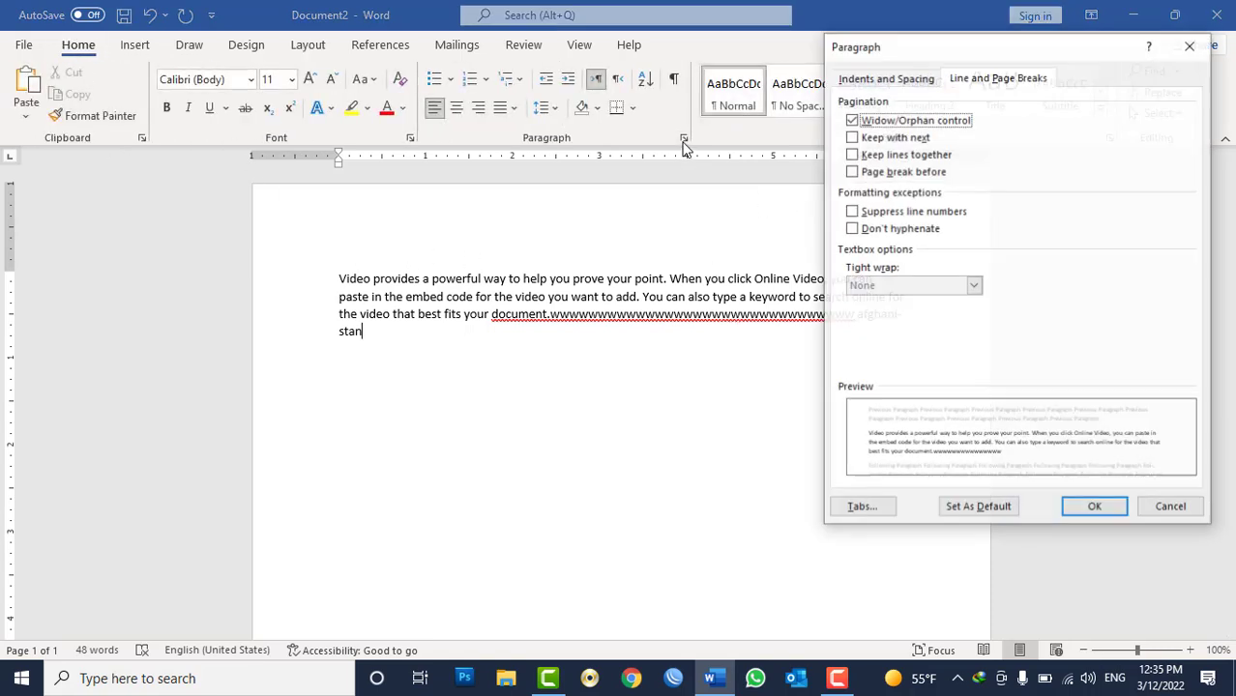
pyautogui.click(890, 234)
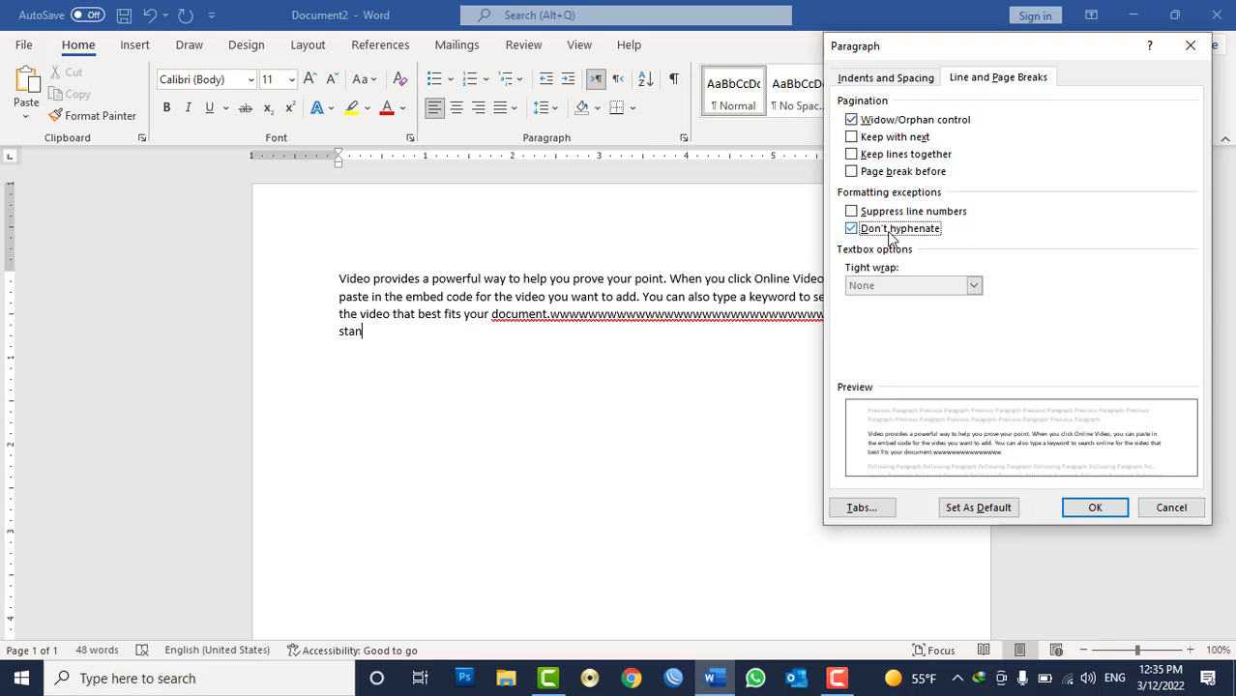
pyautogui.click(1084, 505)
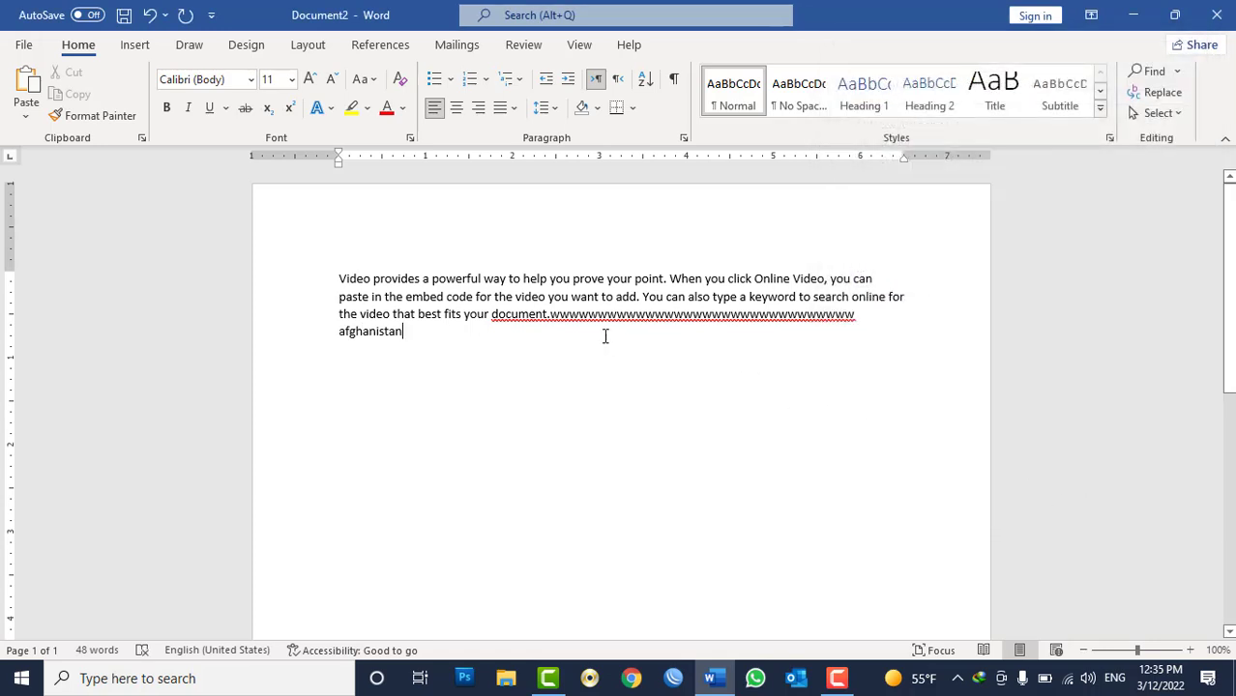
# Review the paragraph's line and page break settings again, then delete all of the document's content.
pyautogui.click(683, 138)
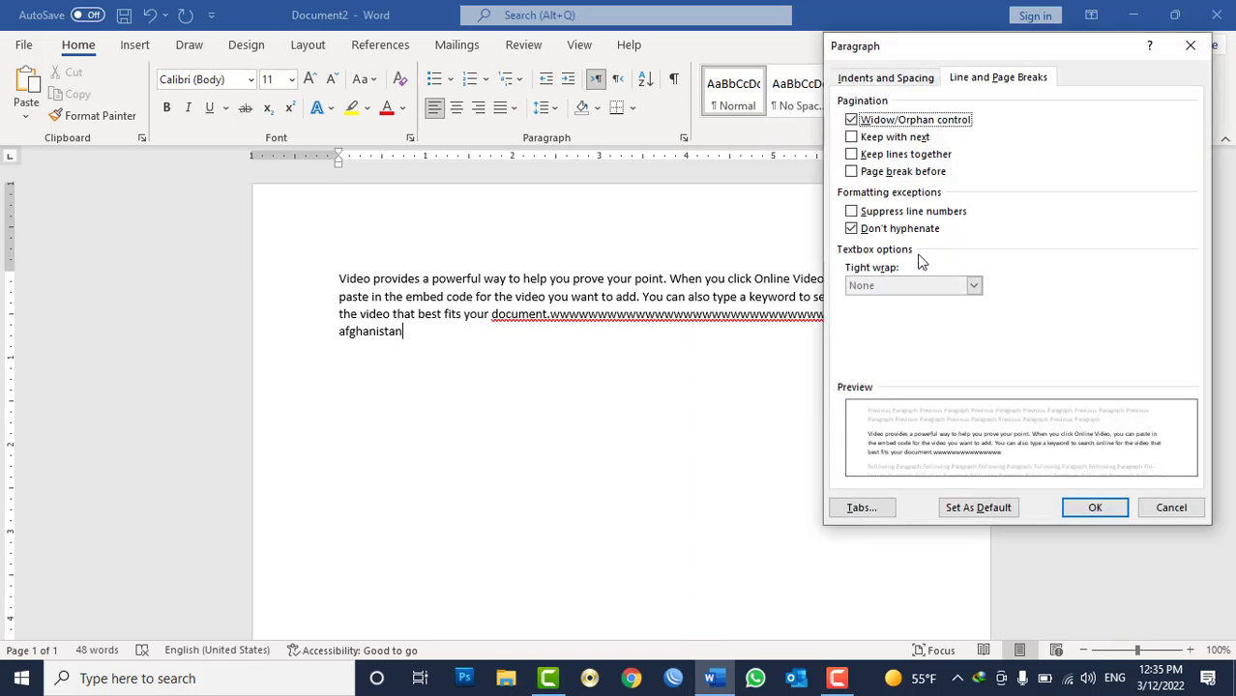
pyautogui.click(1166, 508)
pyautogui.hotkey('ctrl', 'a')
pyautogui.press('Delete')
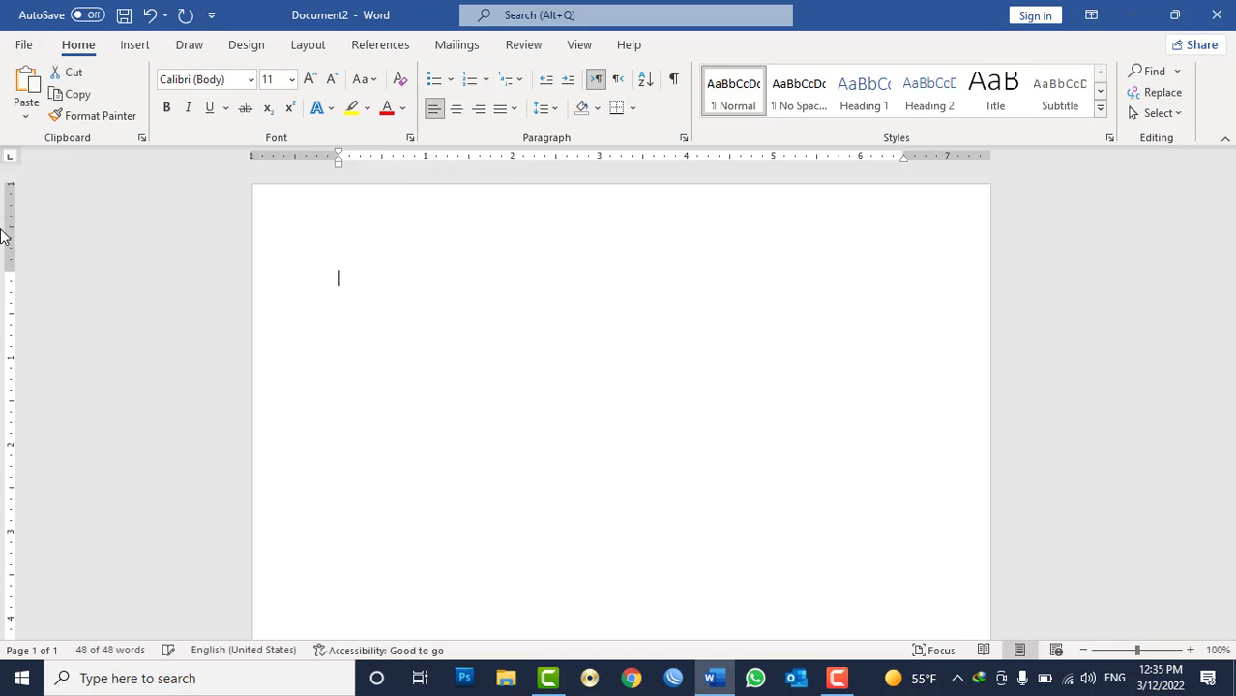
pyautogui.click(542, 108)
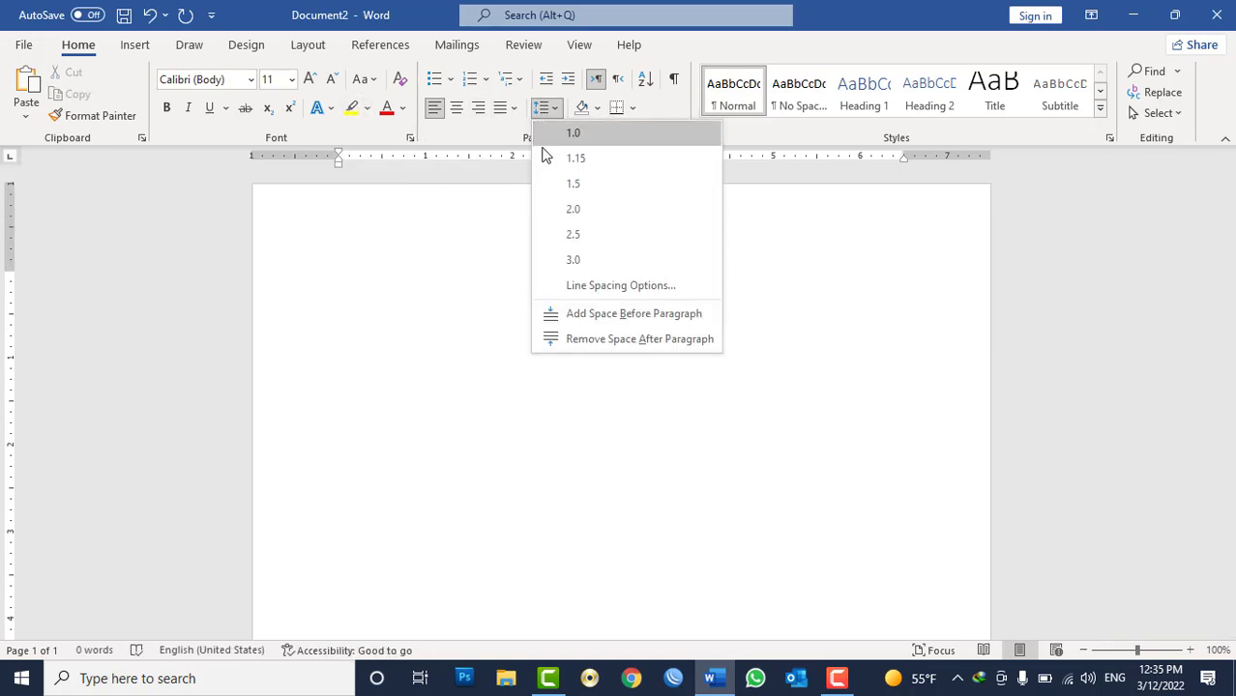
pyautogui.click(512, 110)
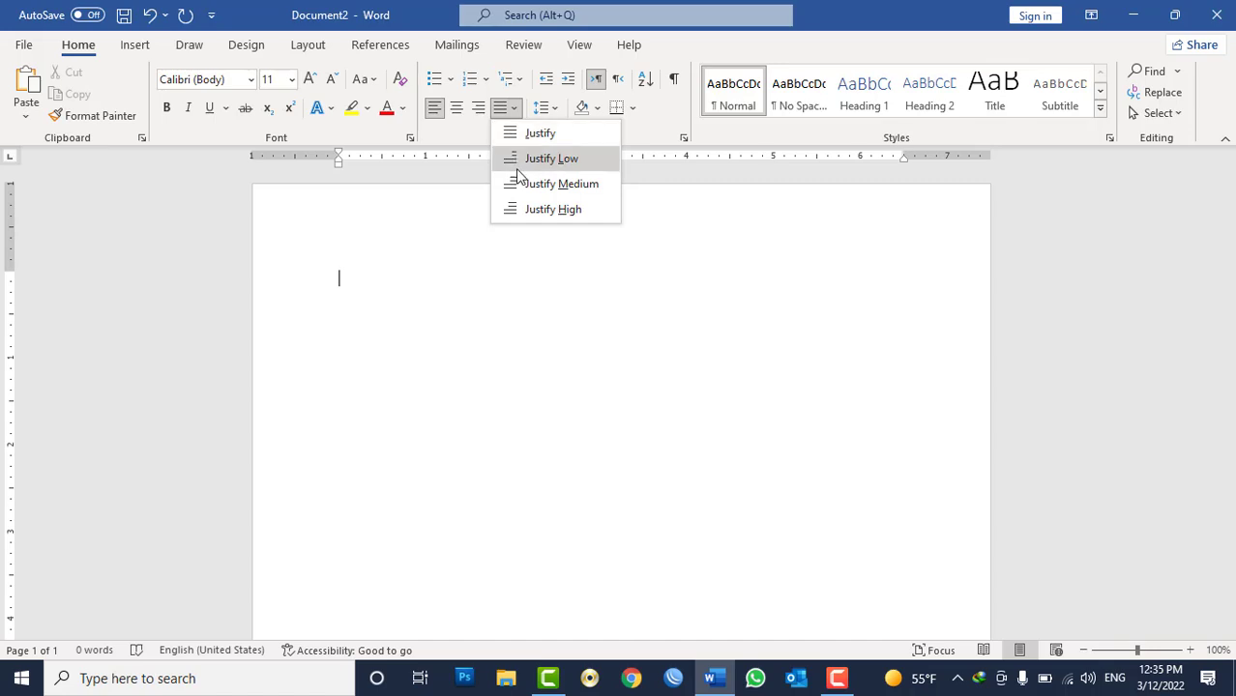
pyautogui.click(497, 304)
# Generate ten sample paragraphs with =rand(10).
pyautogui.write('=rand(')
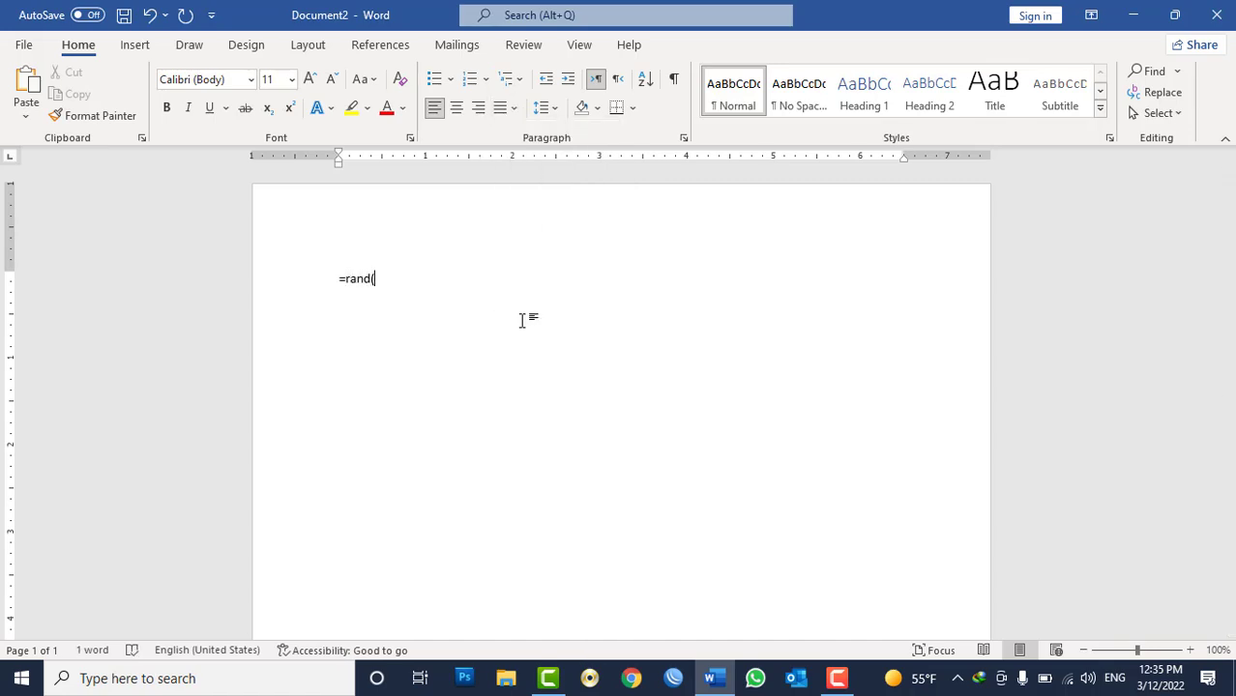
pyautogui.write('10)')
pyautogui.press('Return')
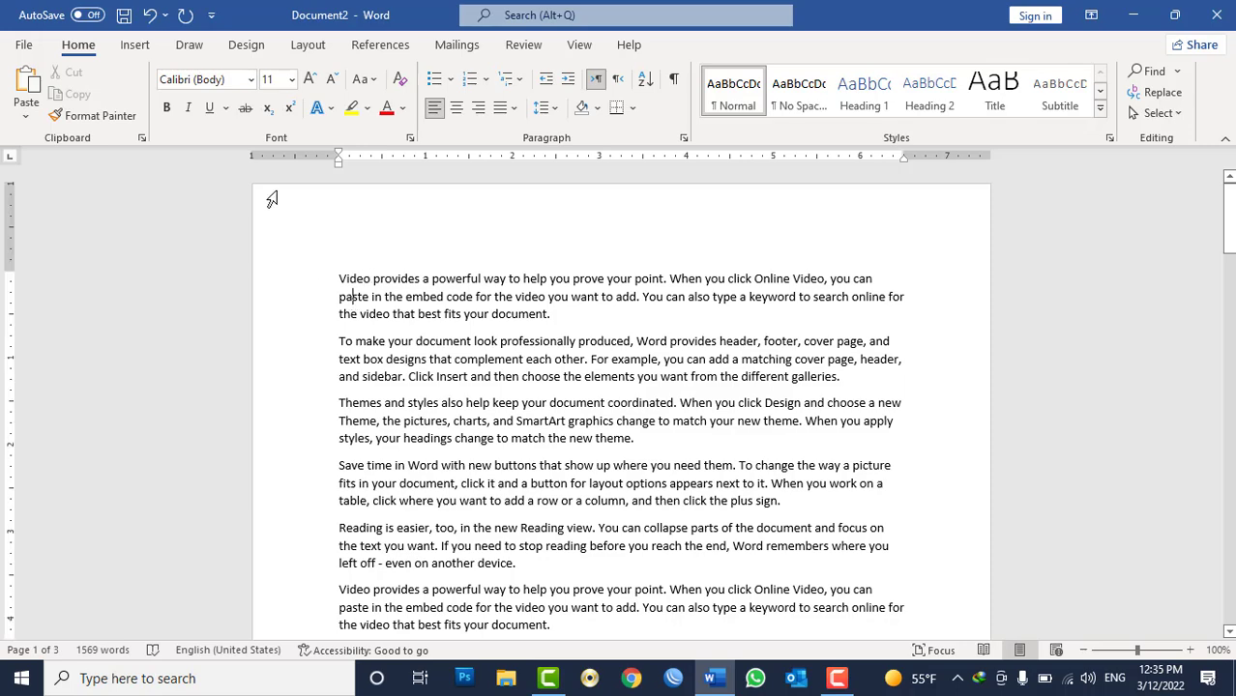
# Insert a Simple Text Box and move it up beside the first paragraph.
pyautogui.click(142, 49)
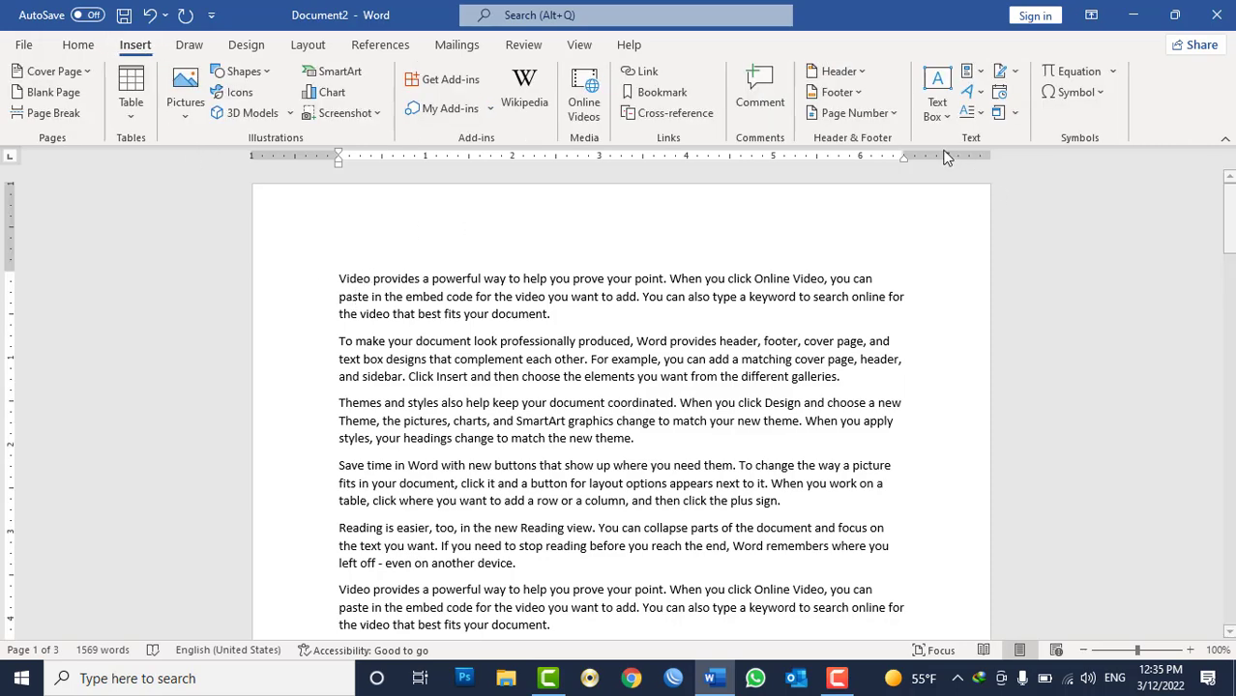
pyautogui.click(934, 111)
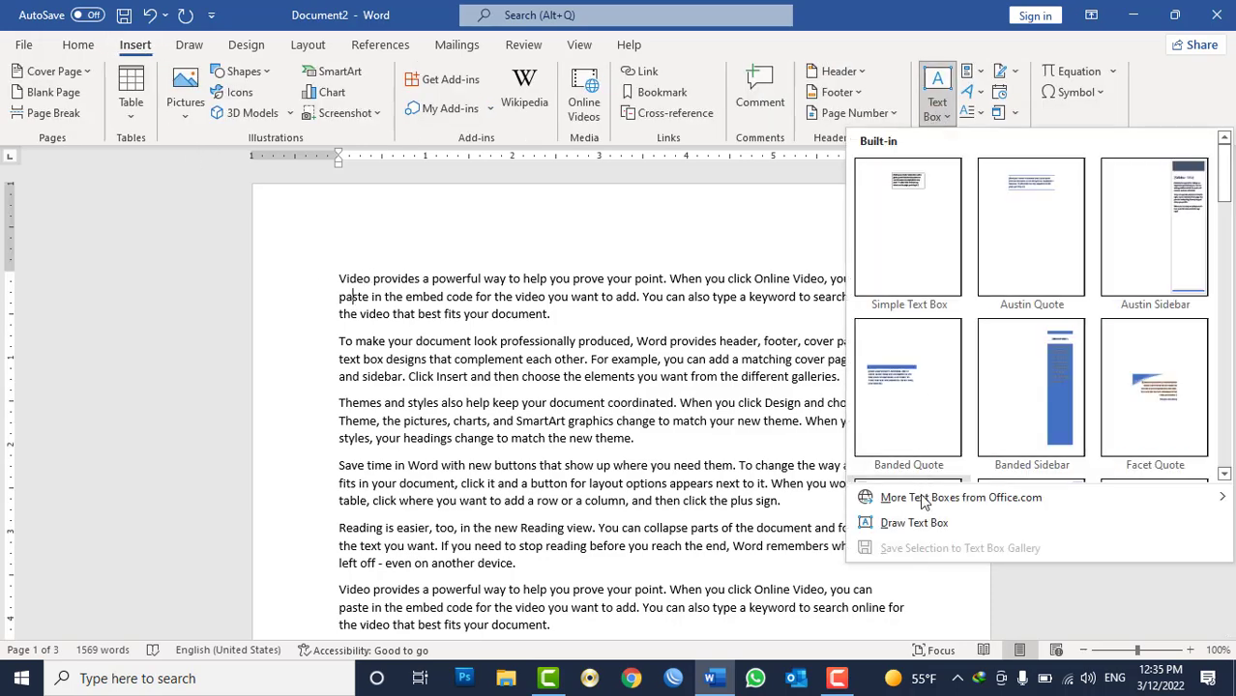
pyautogui.click(953, 596)
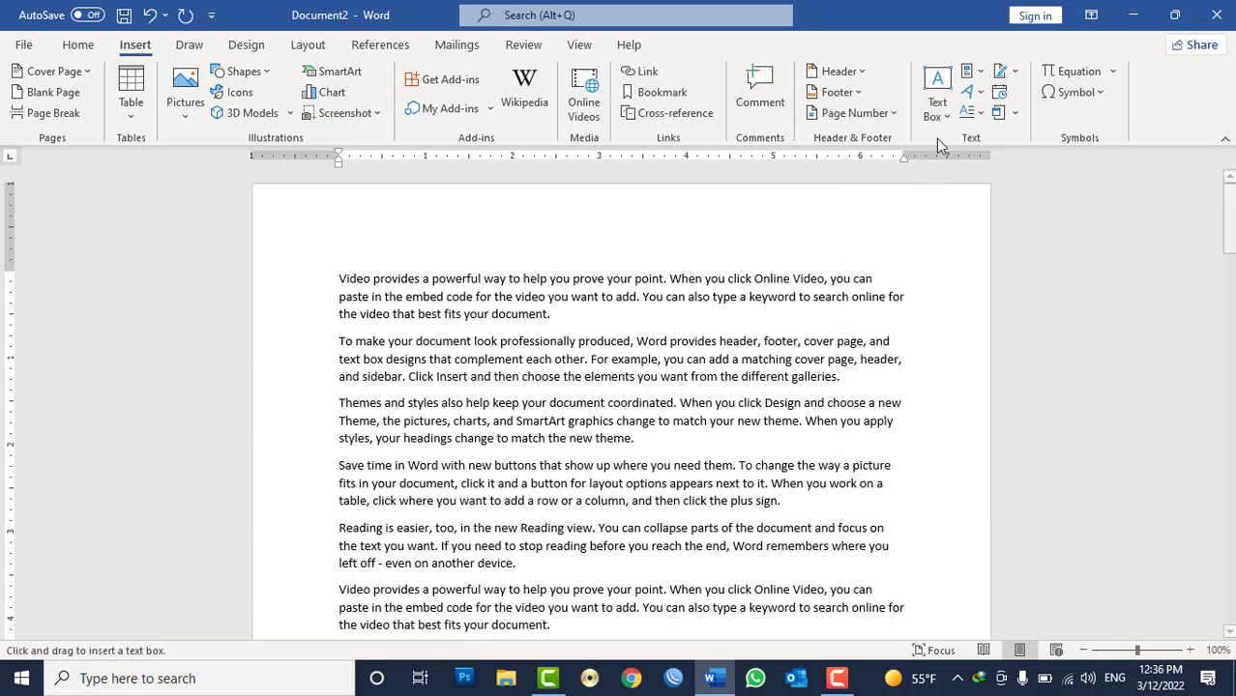
pyautogui.click(936, 112)
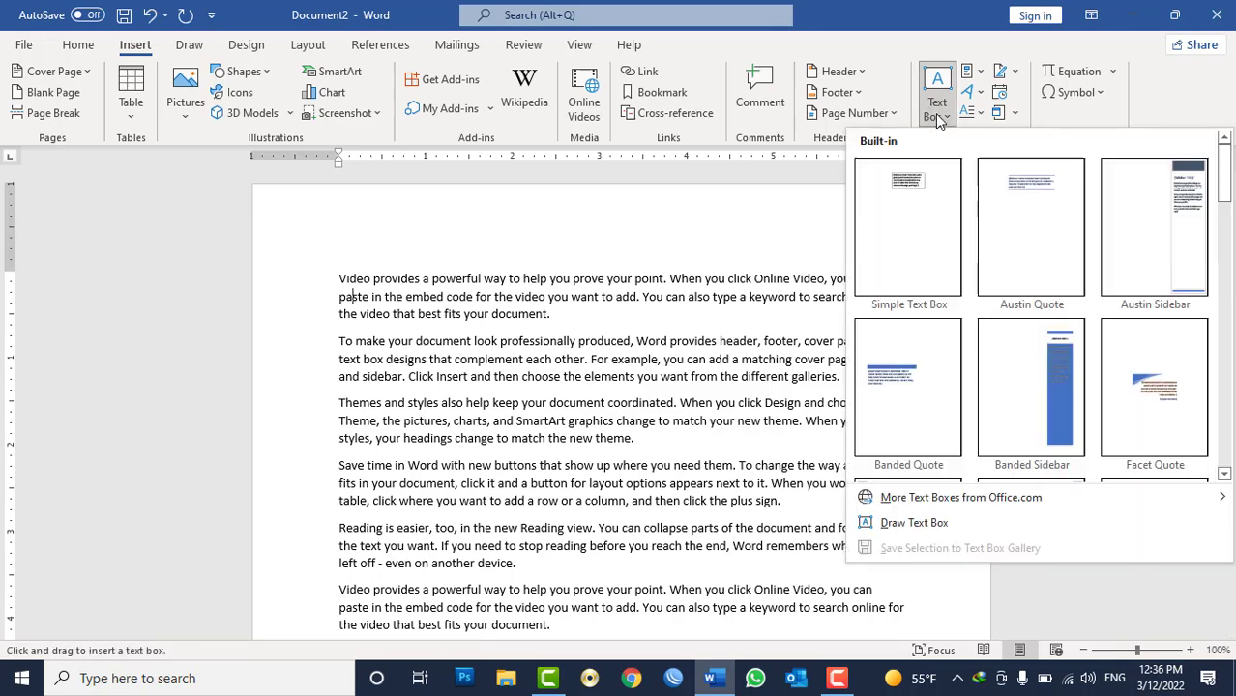
pyautogui.click(928, 203)
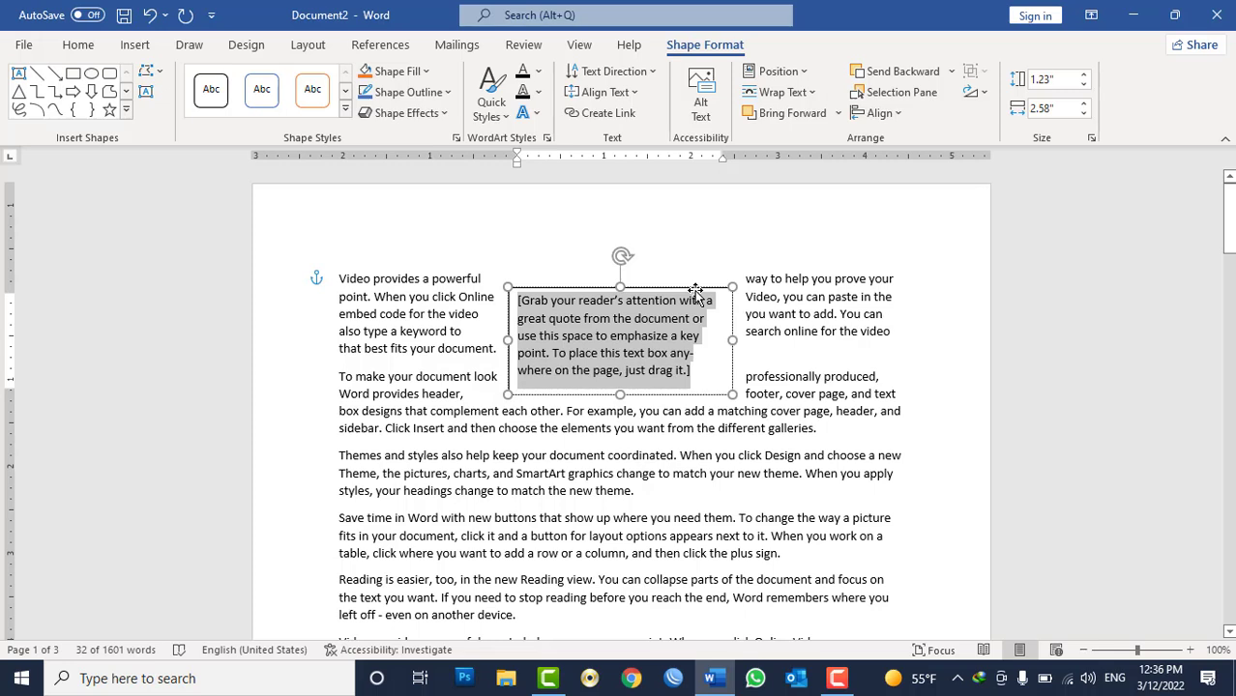
pyautogui.moveTo(696, 286); pyautogui.dragTo(696, 267)
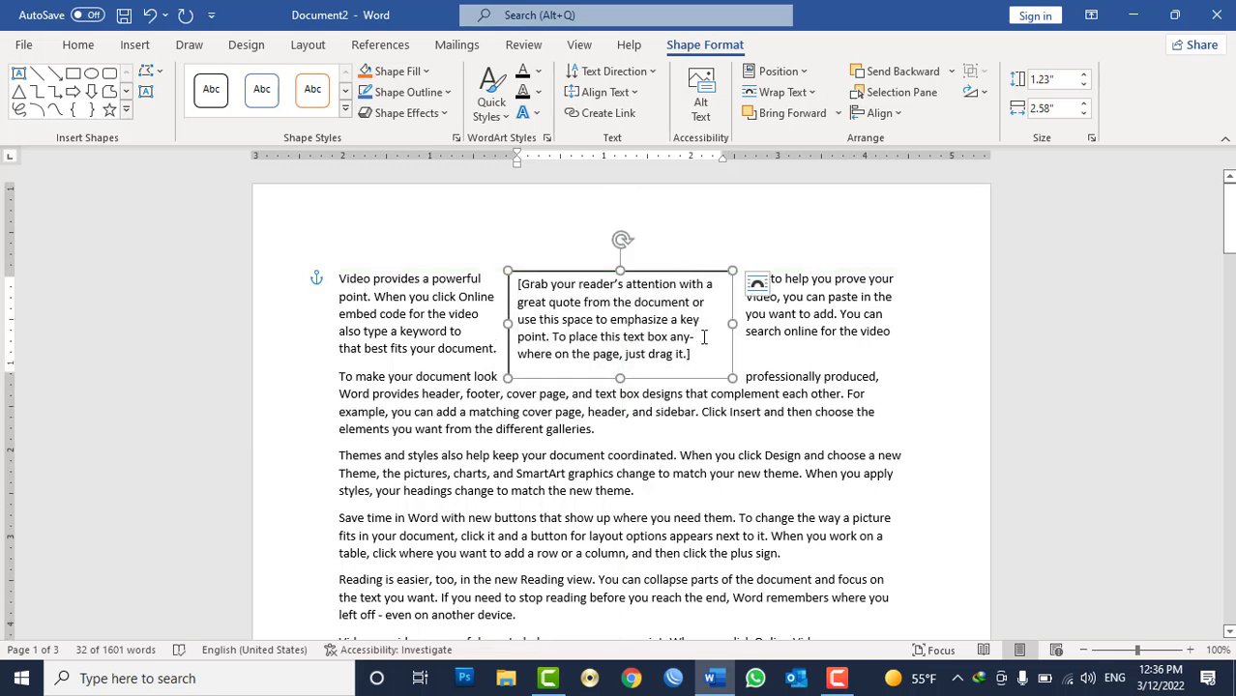
# Set the paragraph's text box Tight wrap option to All.
pyautogui.click(78, 45)
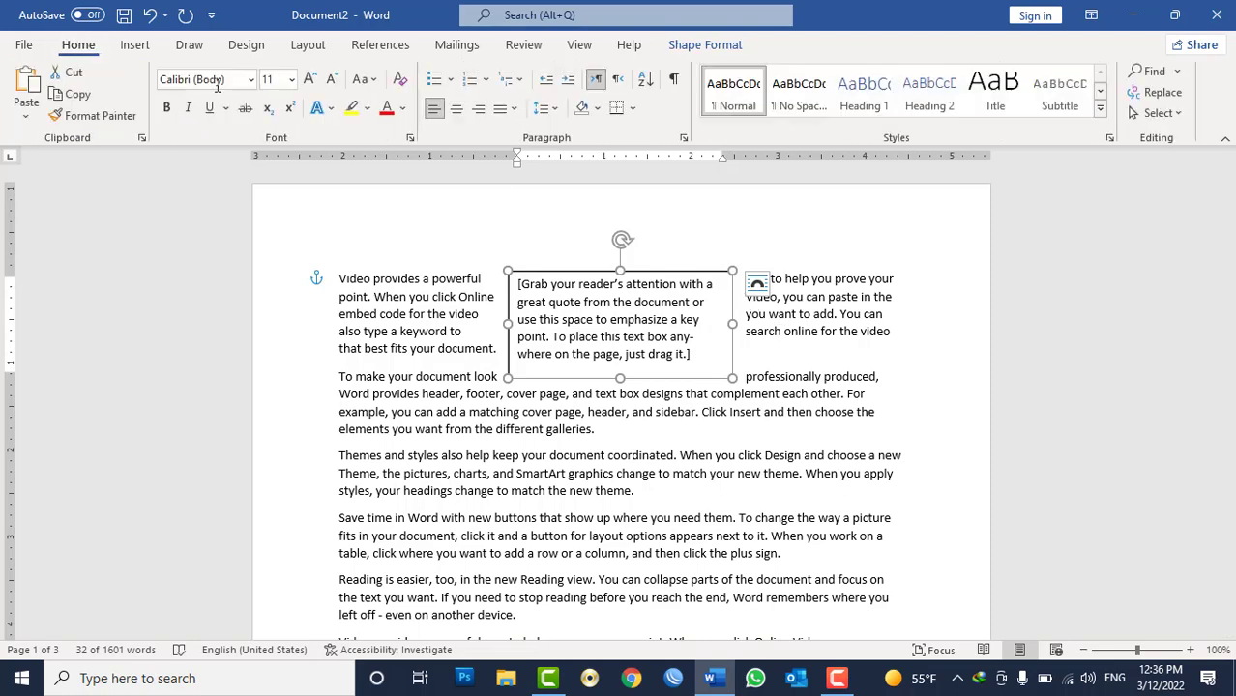
pyautogui.click(682, 138)
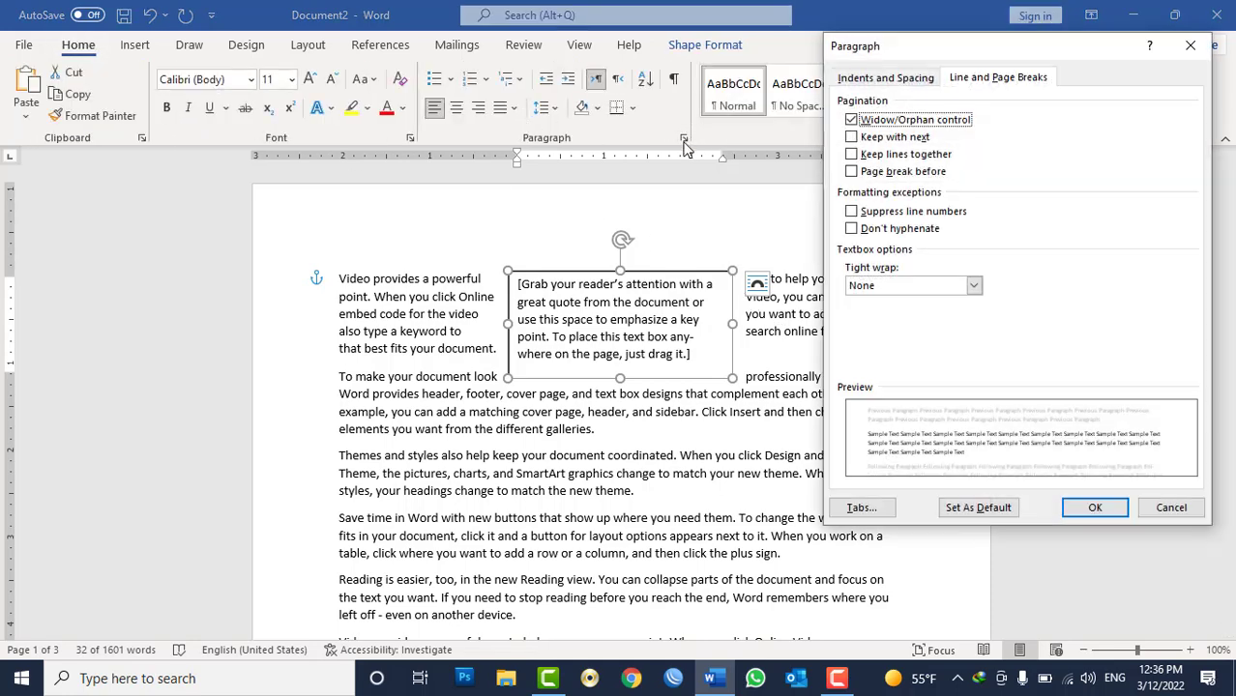
pyautogui.click(887, 288)
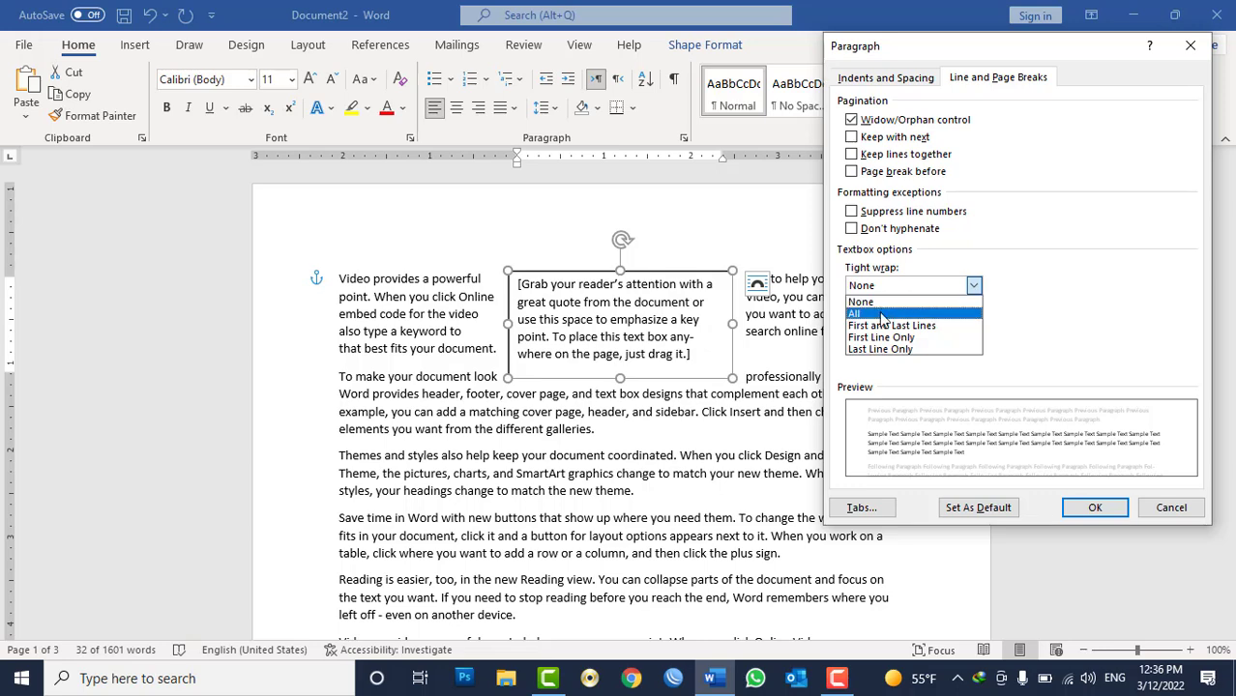
pyautogui.click(882, 316)
pyautogui.click(1095, 508)
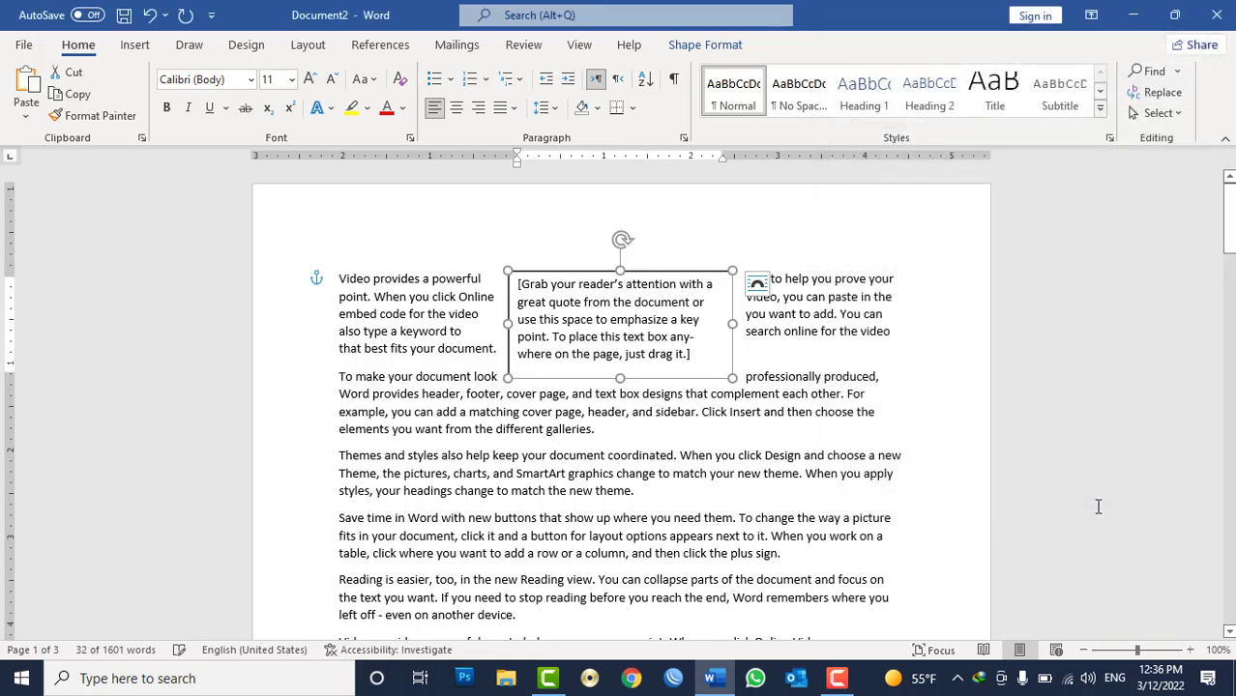
# Nudge the text box slightly beside the first paragraph to check how the text wraps around it.
pyautogui.click(838, 319)
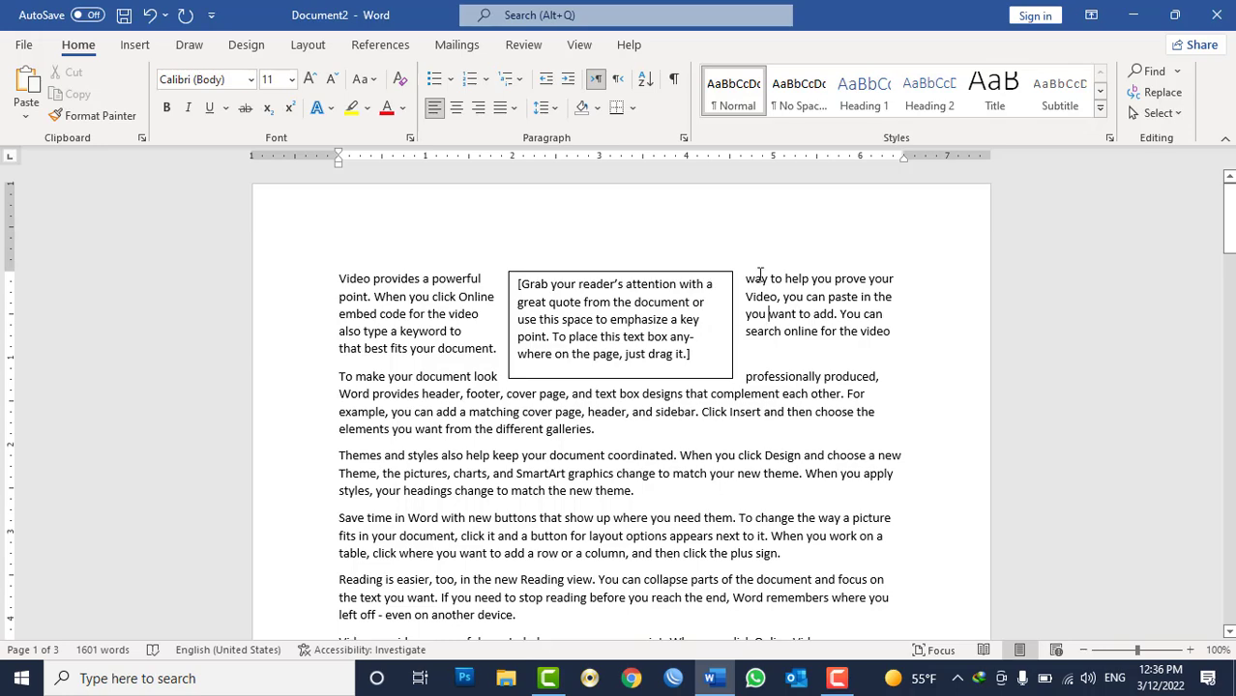
pyautogui.moveTo(717, 275)
pyautogui.mouseDown()
pyautogui.moveTo(714, 285)
pyautogui.moveTo(711, 274)
pyautogui.mouseUp()
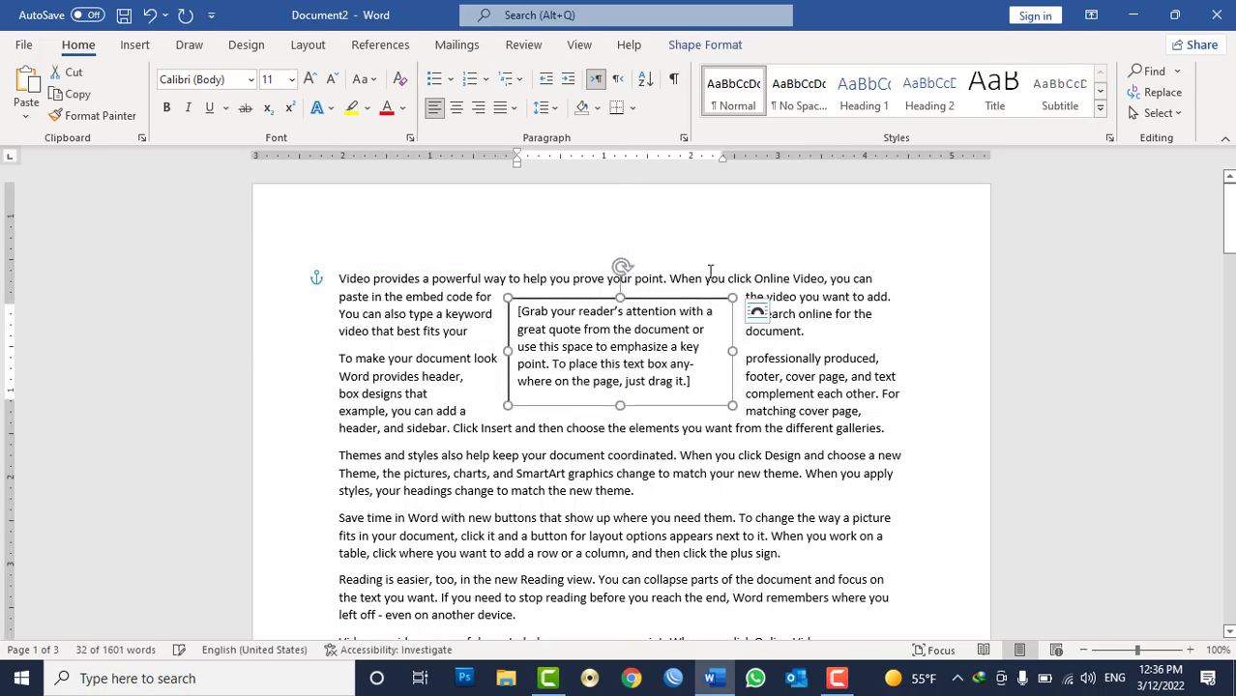
pyautogui.moveTo(684, 278); pyautogui.dragTo(685, 280)
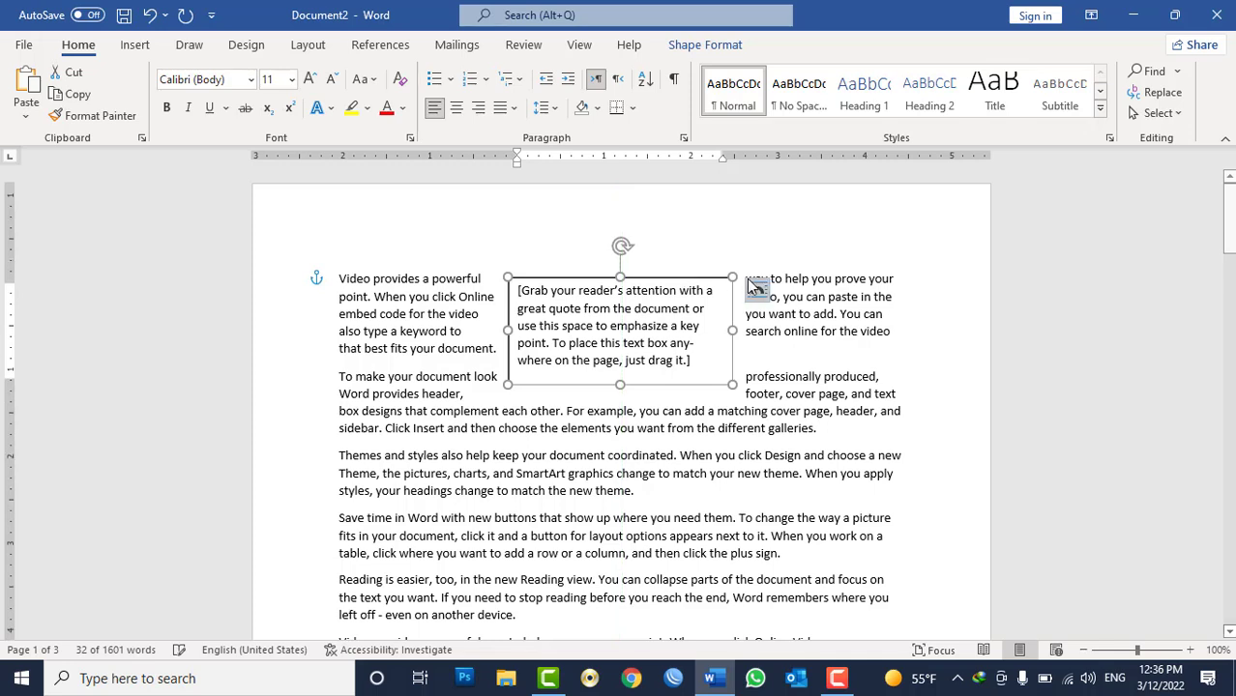
# Select the text box's text and set its paragraph Tight wrap option to None.
pyautogui.click(770, 316)
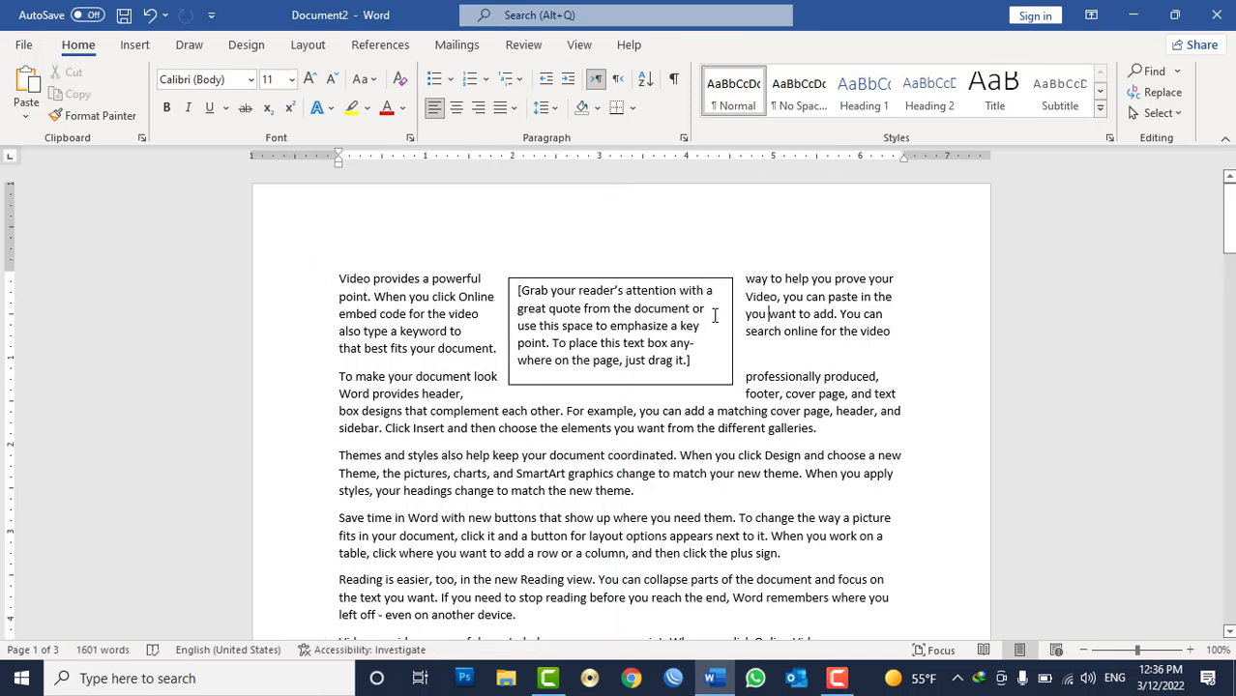
pyautogui.click(707, 311)
pyautogui.click(796, 339)
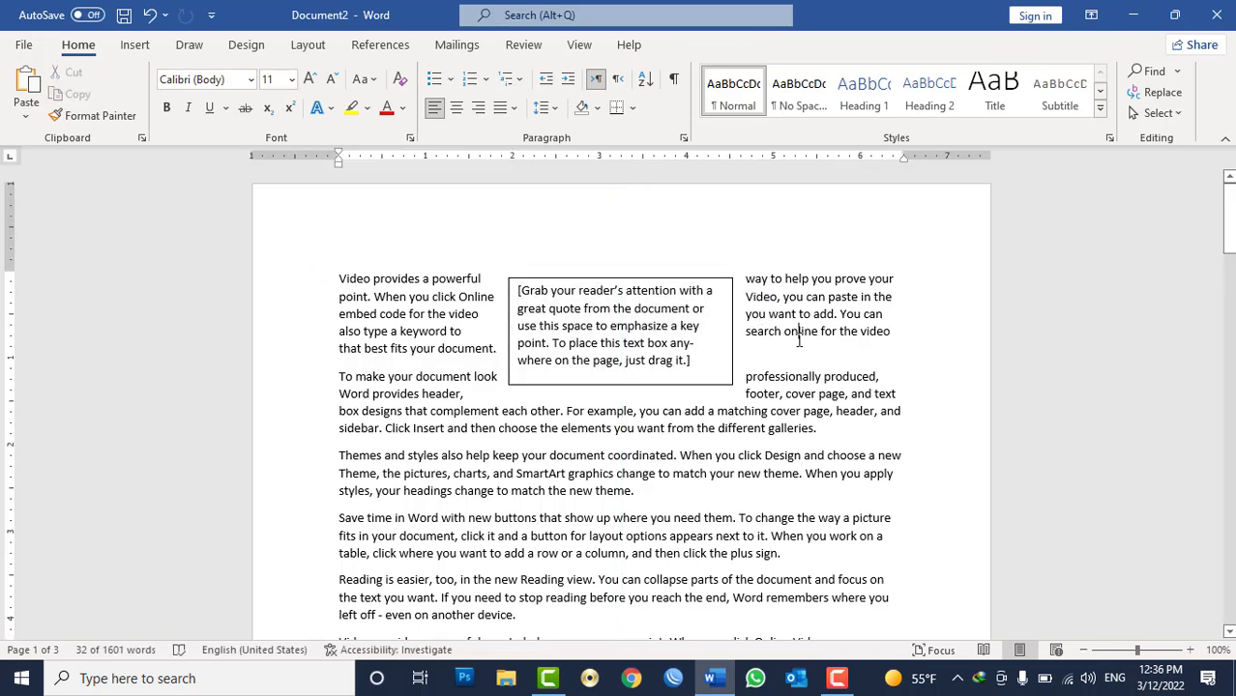
pyautogui.tripleClick(698, 358)
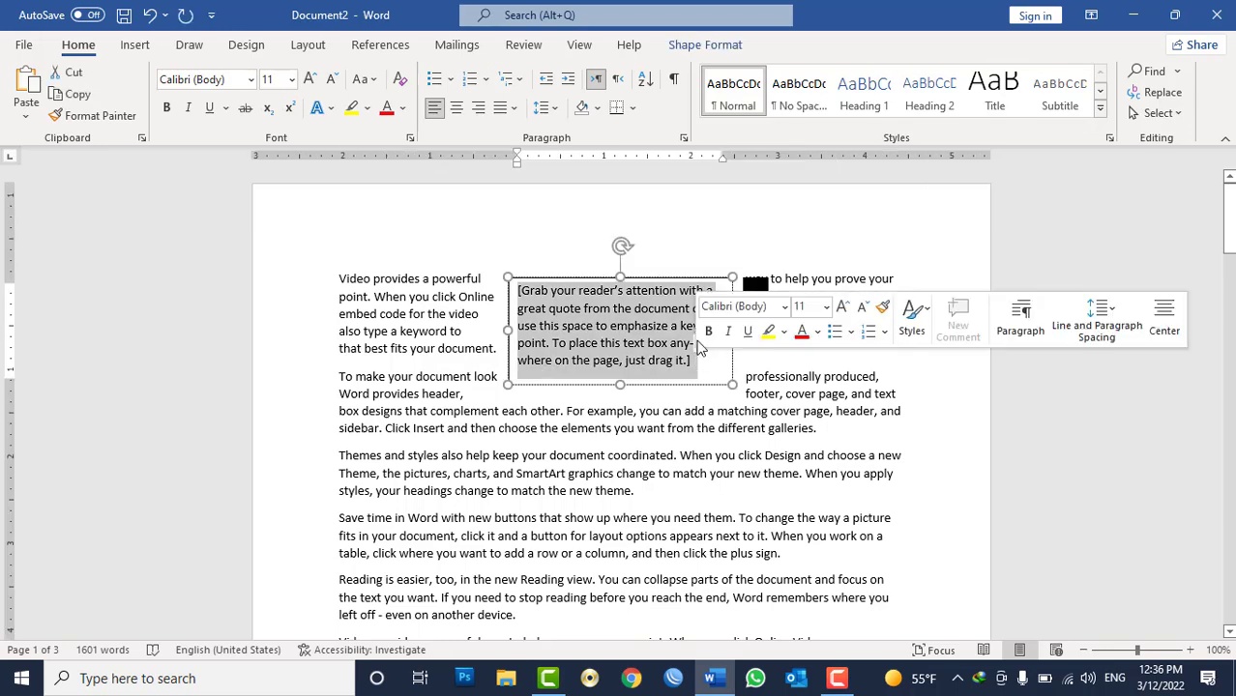
pyautogui.click(683, 139)
pyautogui.click(904, 285)
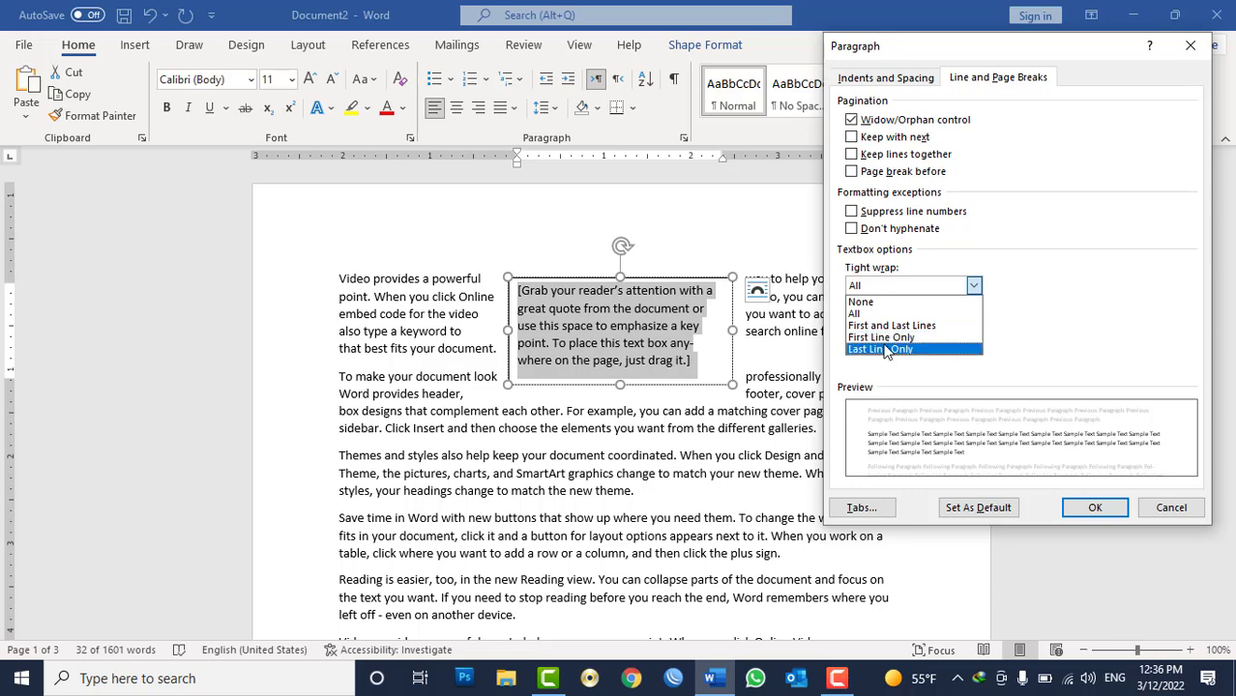
pyautogui.click(864, 302)
pyautogui.click(1095, 508)
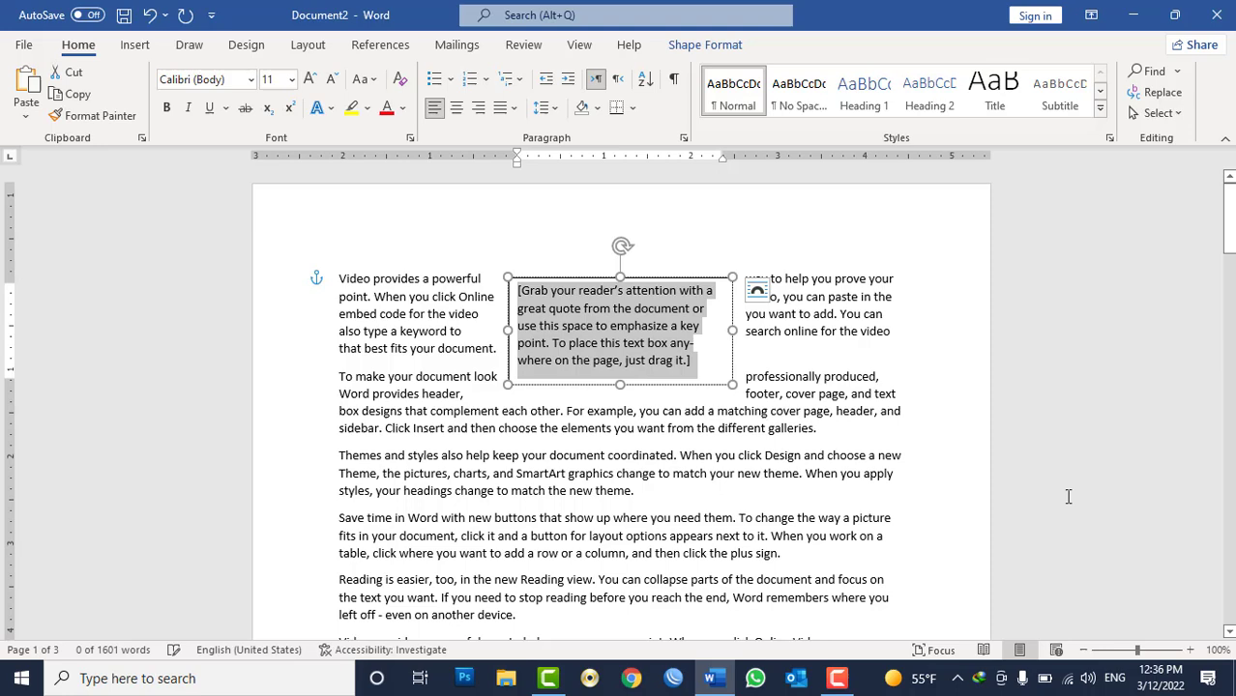
# Select the text box and change its text wrapping to Through.
pyautogui.click(759, 330)
pyautogui.click(667, 282)
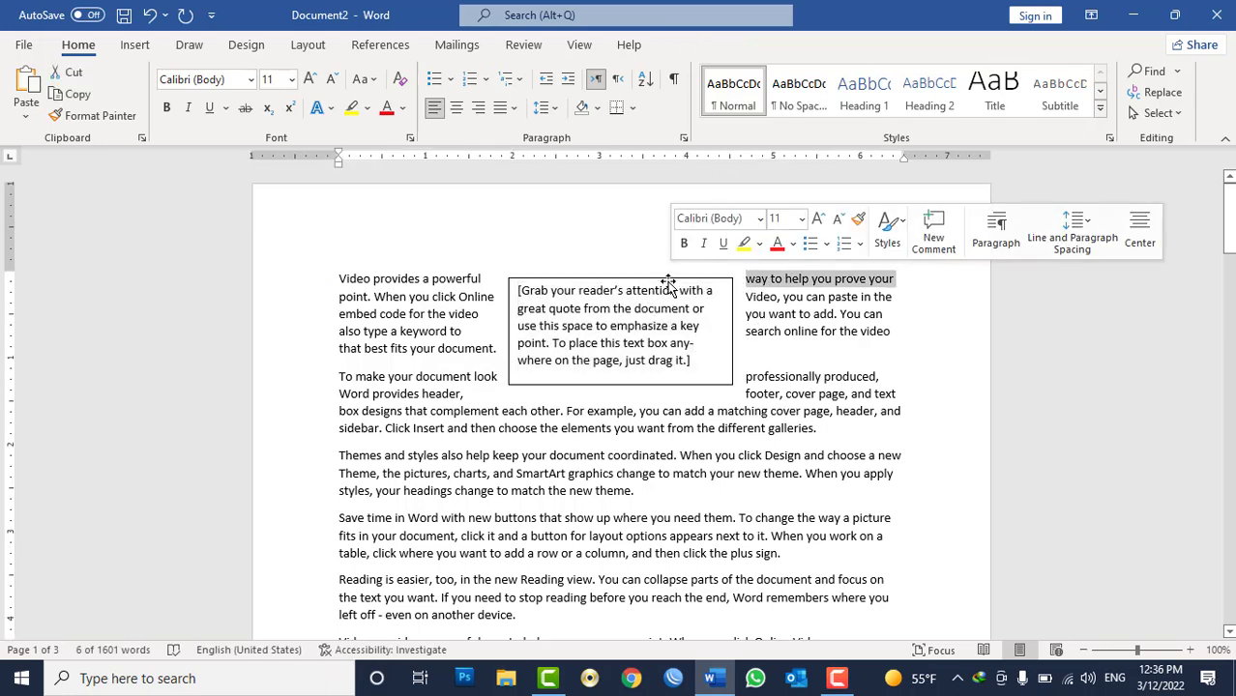
pyautogui.click(666, 281)
pyautogui.click(706, 45)
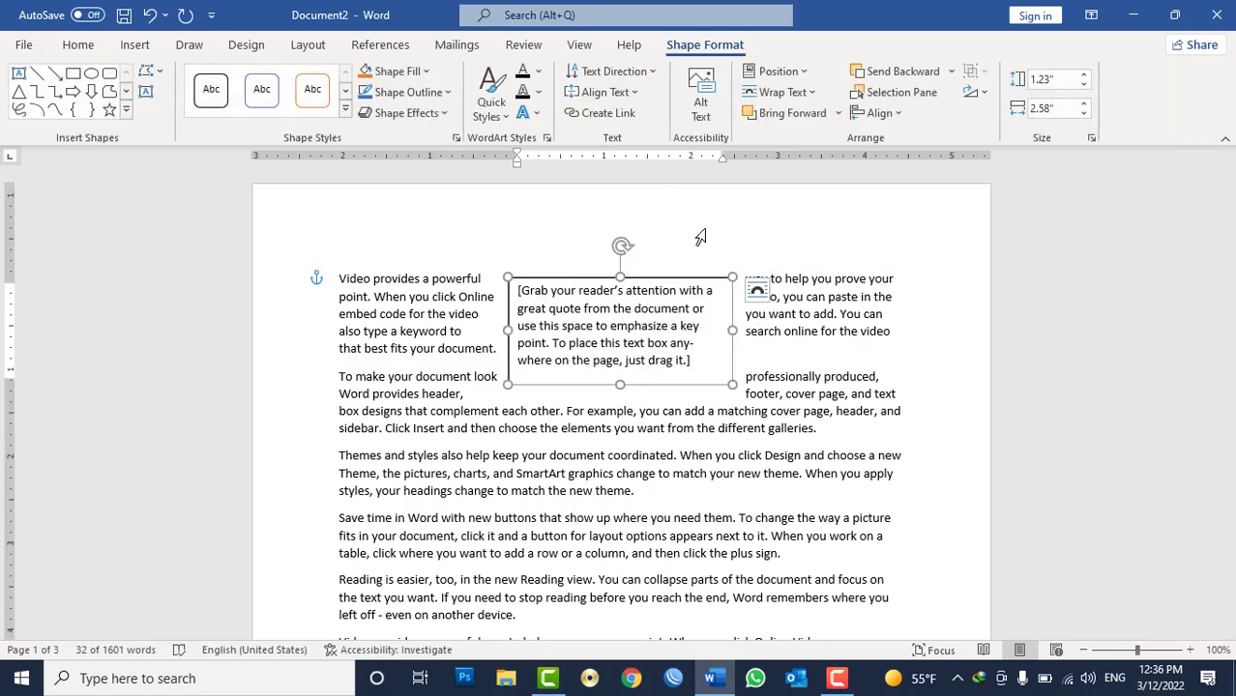
pyautogui.click(805, 93)
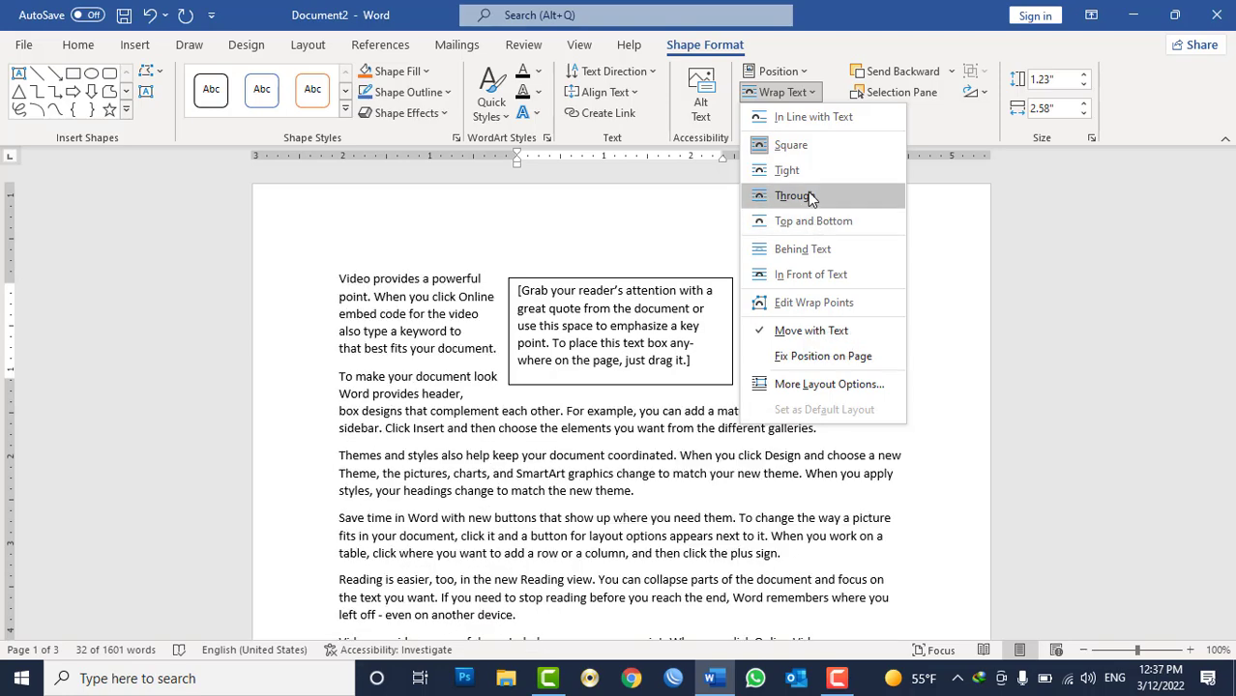
pyautogui.click(810, 196)
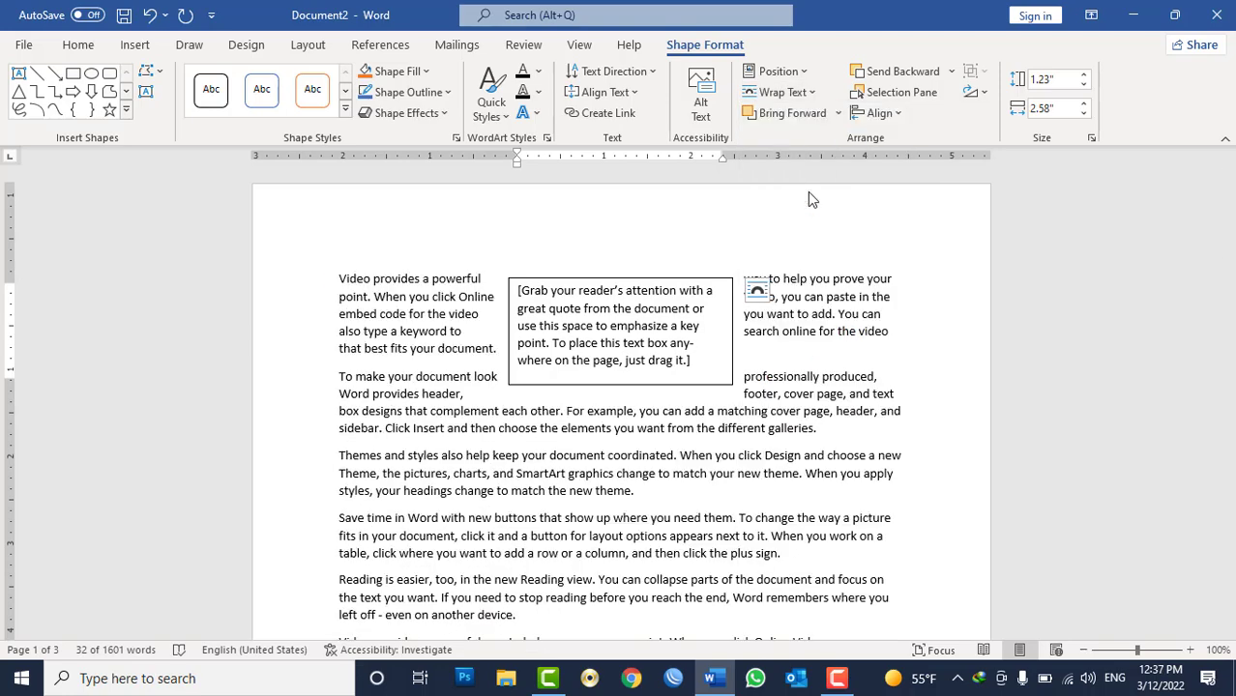
# Open the Paragraph settings of the first body paragraph to review its line and page break options, then close them.
pyautogui.click(881, 344)
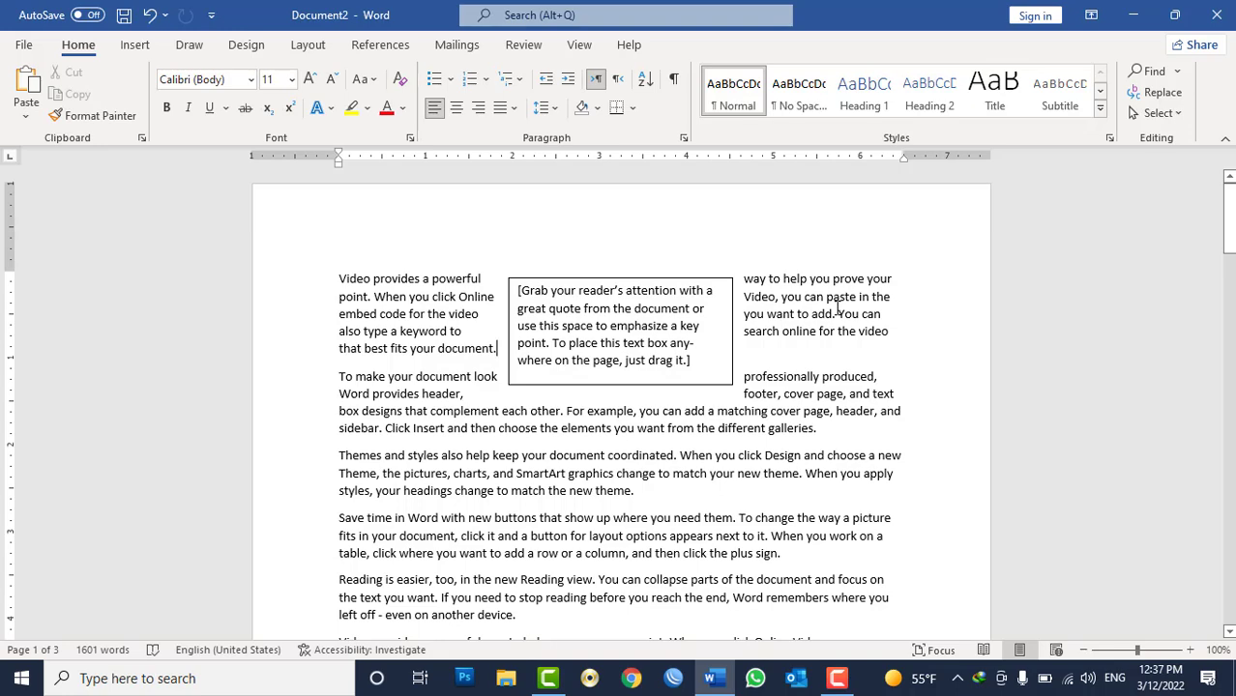
pyautogui.click(698, 325)
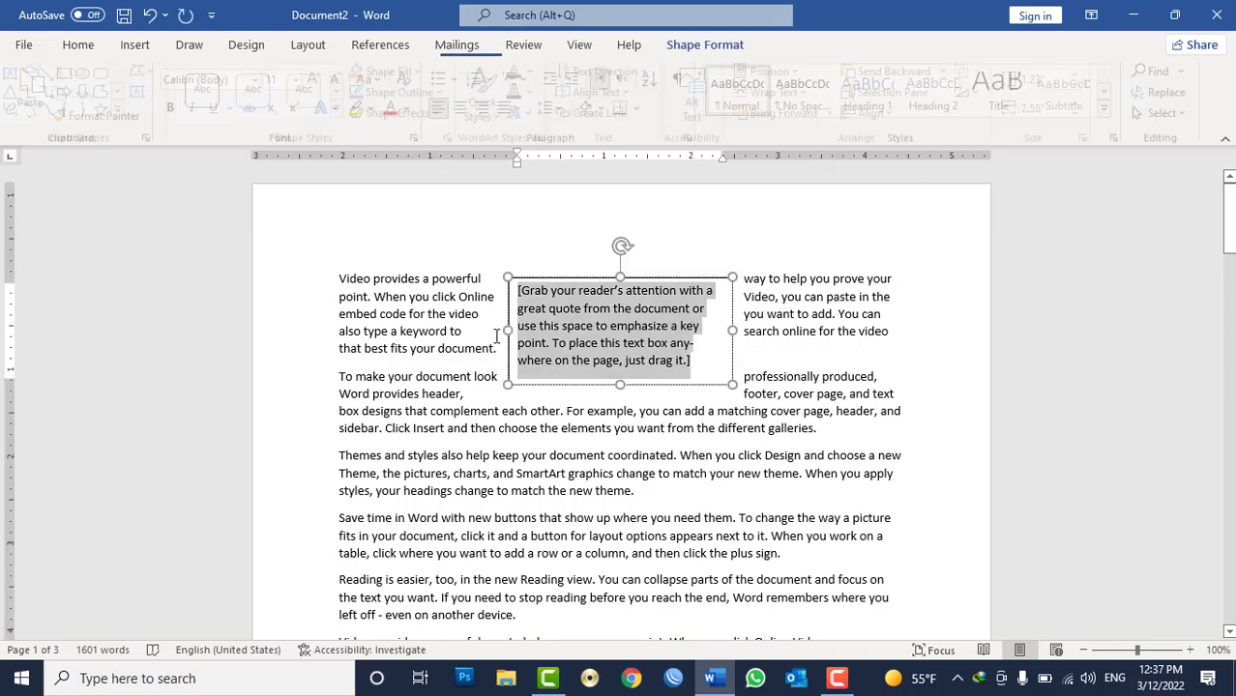
pyautogui.click(384, 330)
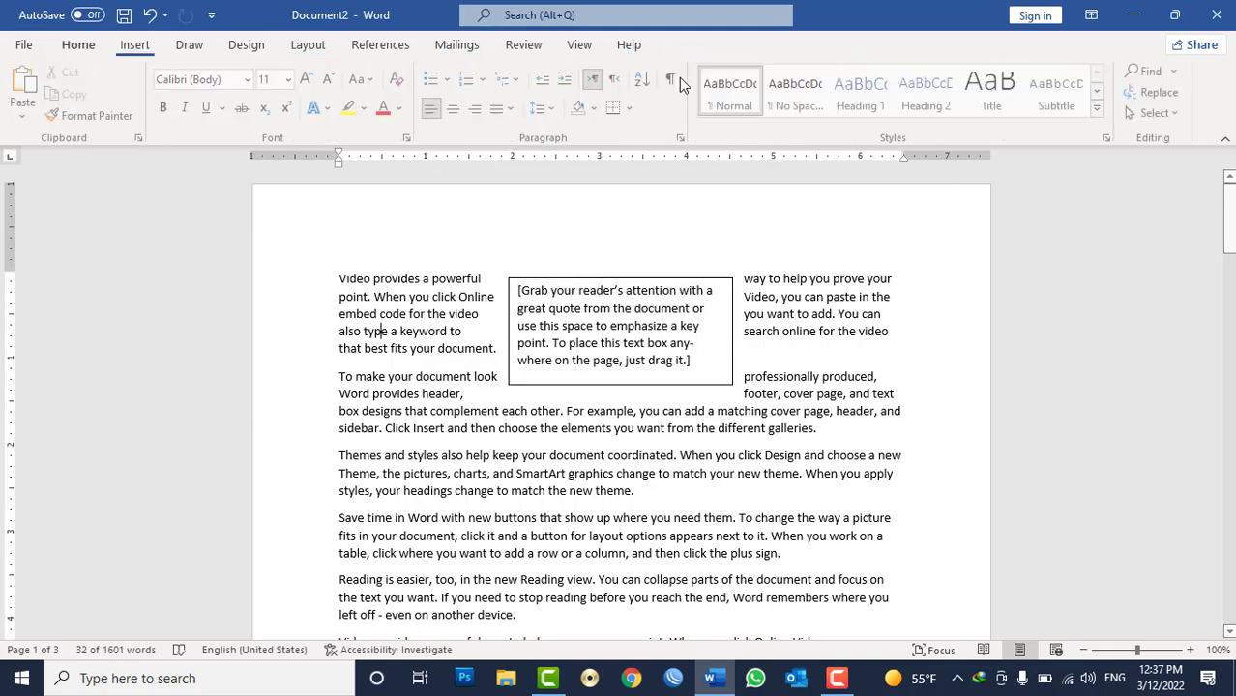
pyautogui.click(683, 137)
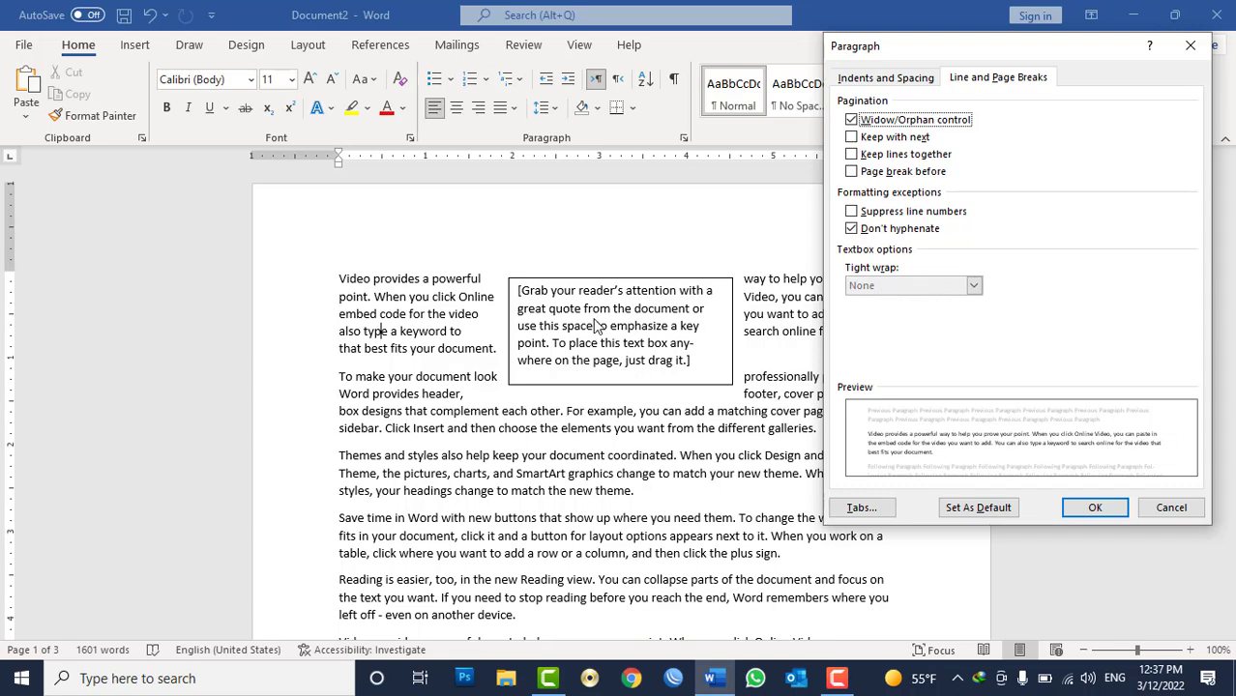
pyautogui.press('Escape')
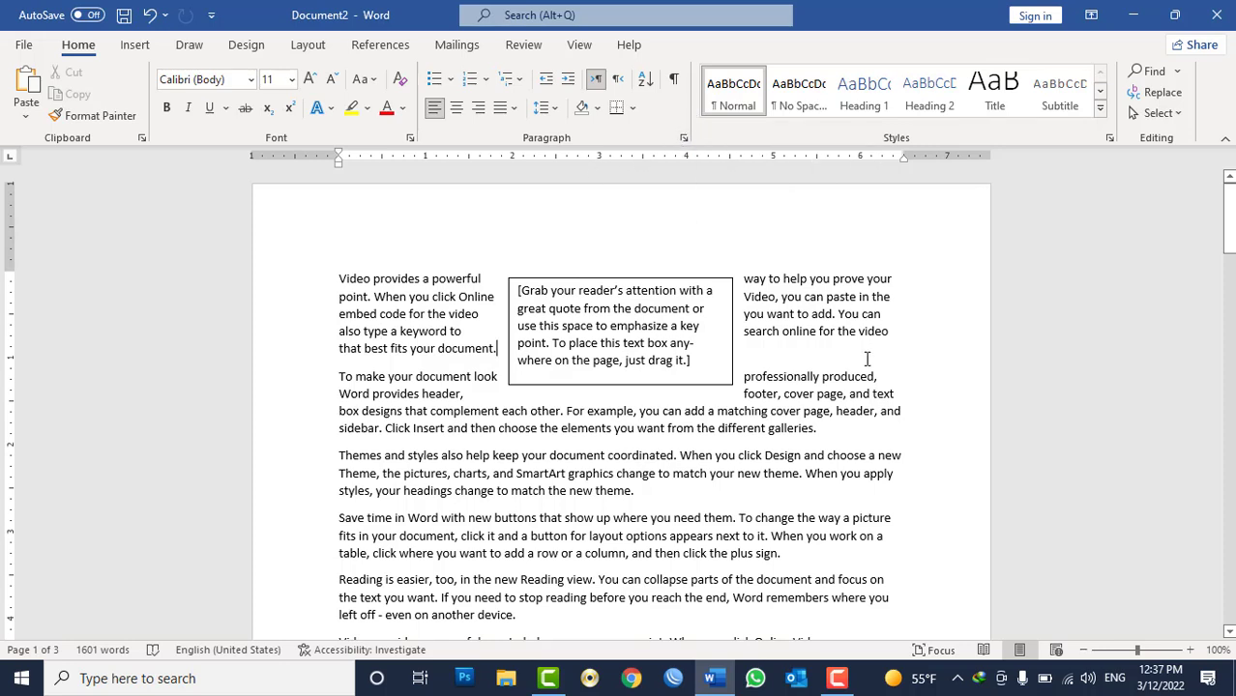
# Open the Styles pane and delete the text box from the document.
pyautogui.click(1113, 139)
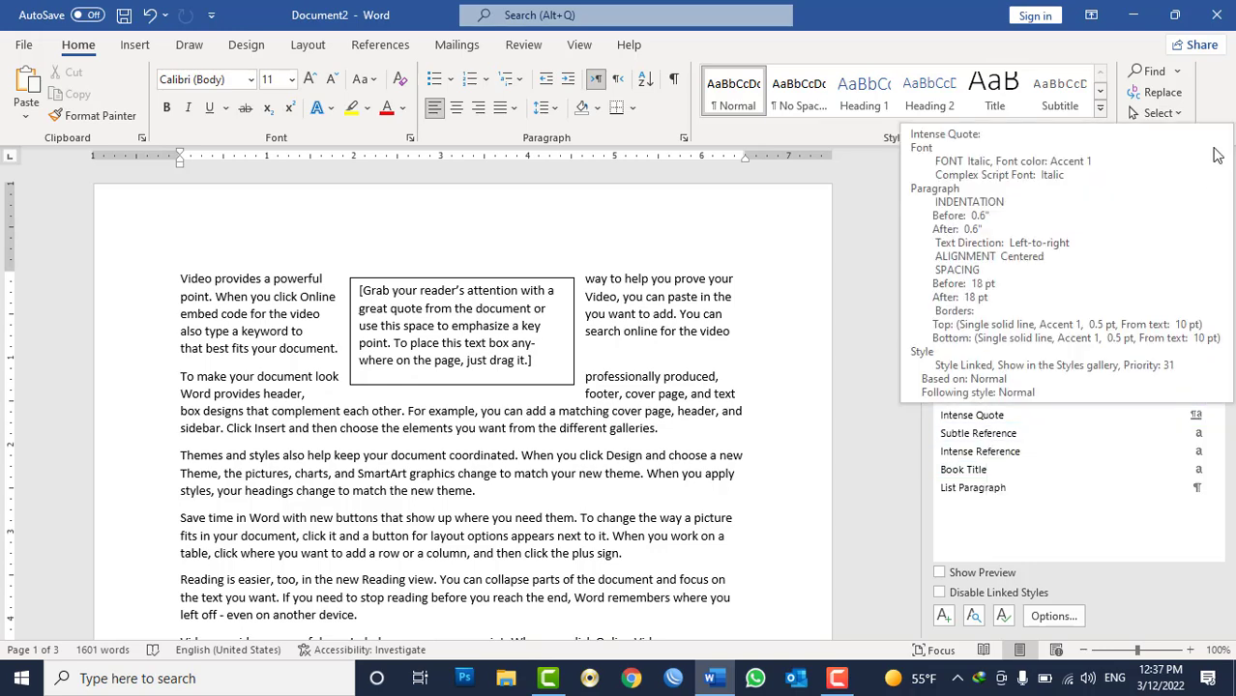
pyautogui.click(556, 279)
pyautogui.press('Delete')
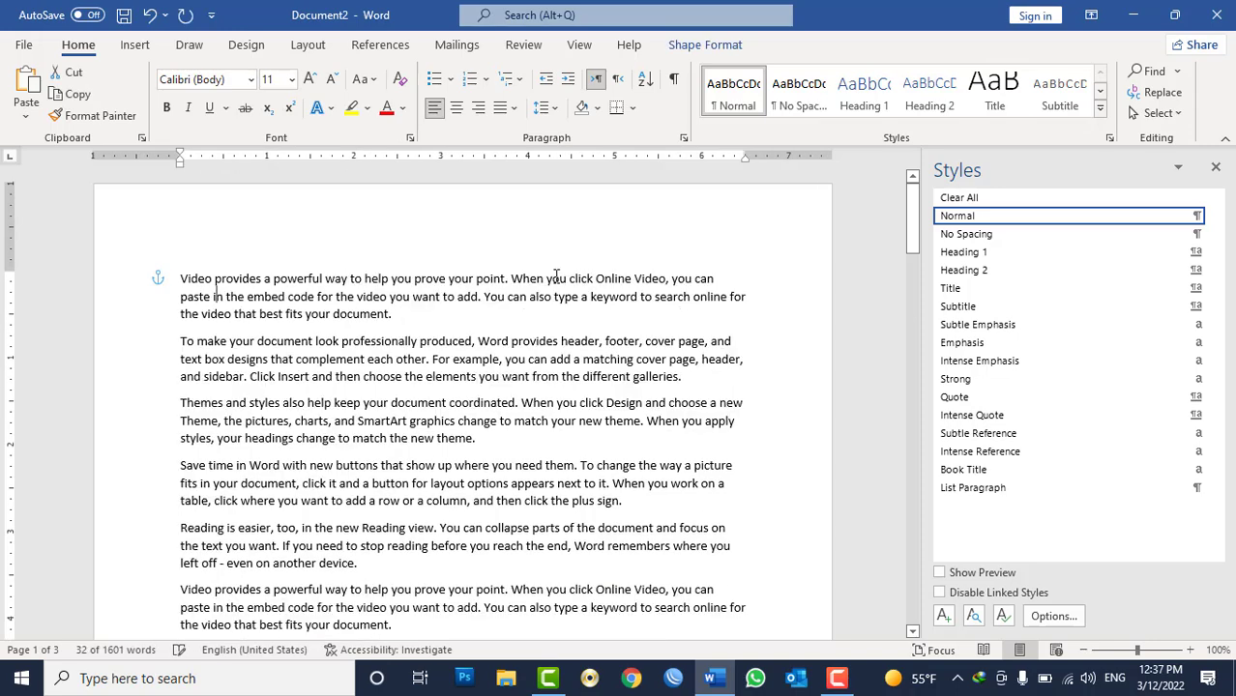
# Replace the whole document with one sample paragraph using =rand(1) and apply the Heading 1 style to it.
pyautogui.hotkey('ctrl', 'a')
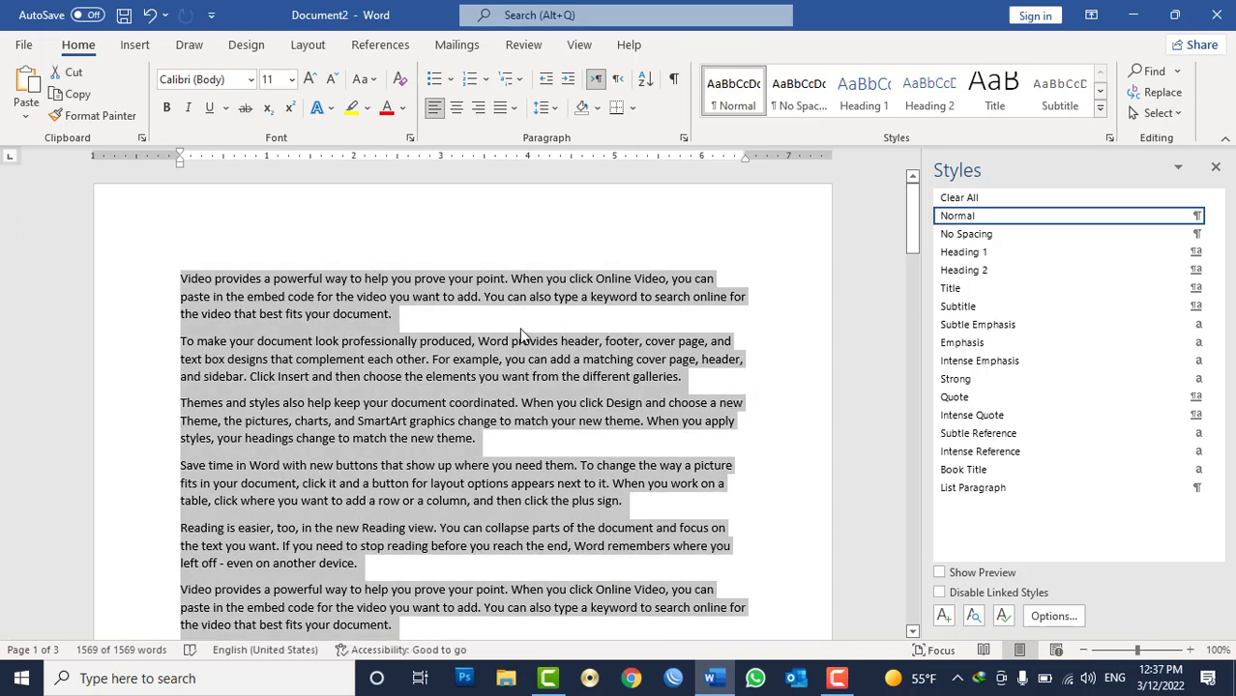
pyautogui.write('=rand)1')
pyautogui.press('BackSpace')
pyautogui.press('BackSpace')
pyautogui.write('(1)')
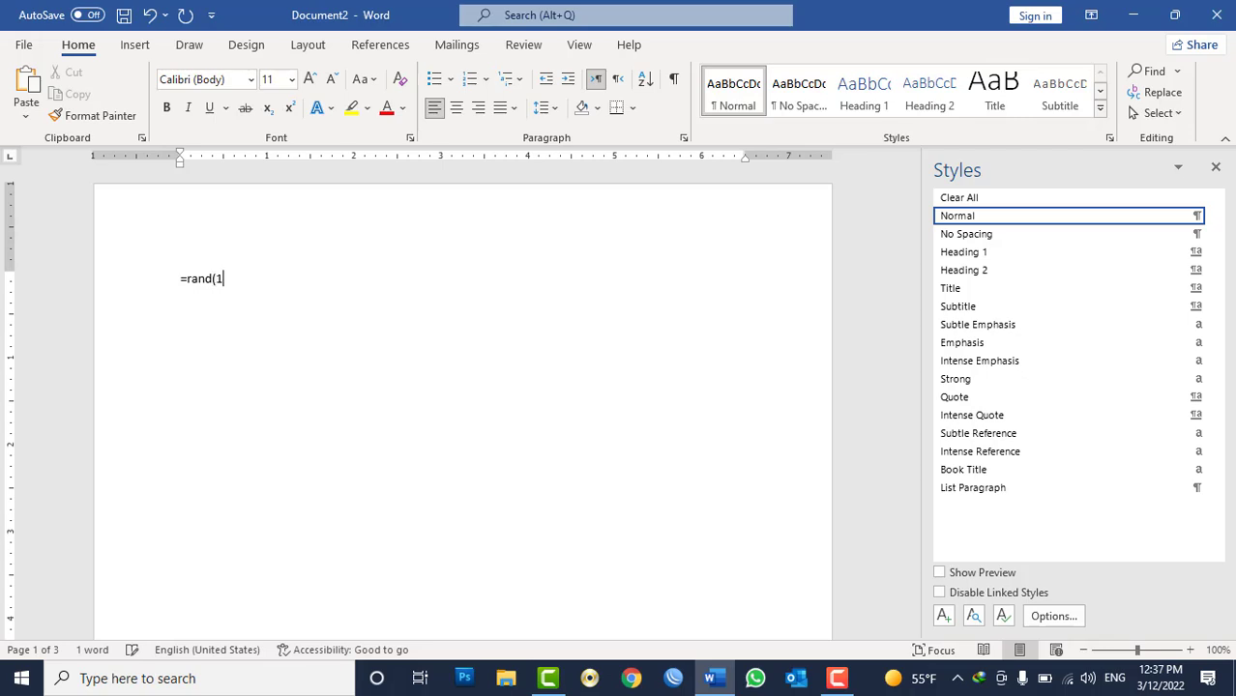
pyautogui.press('Return')
pyautogui.hotkey('ctrl', 'a')
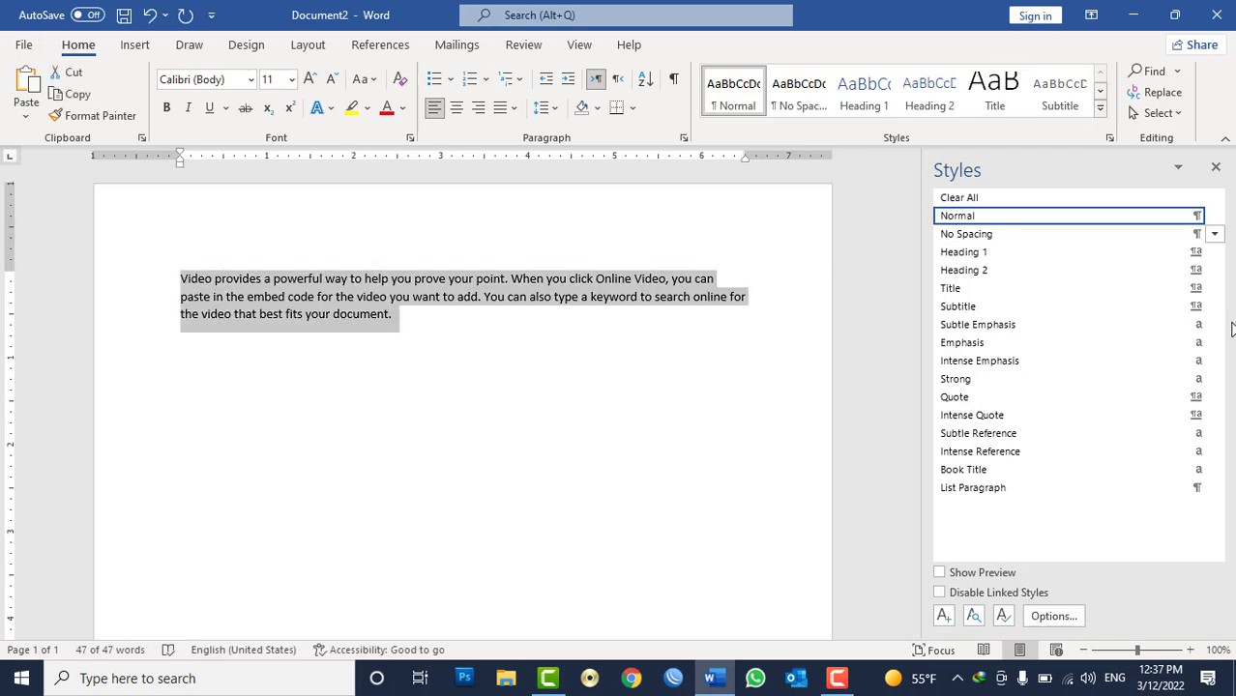
pyautogui.click(863, 94)
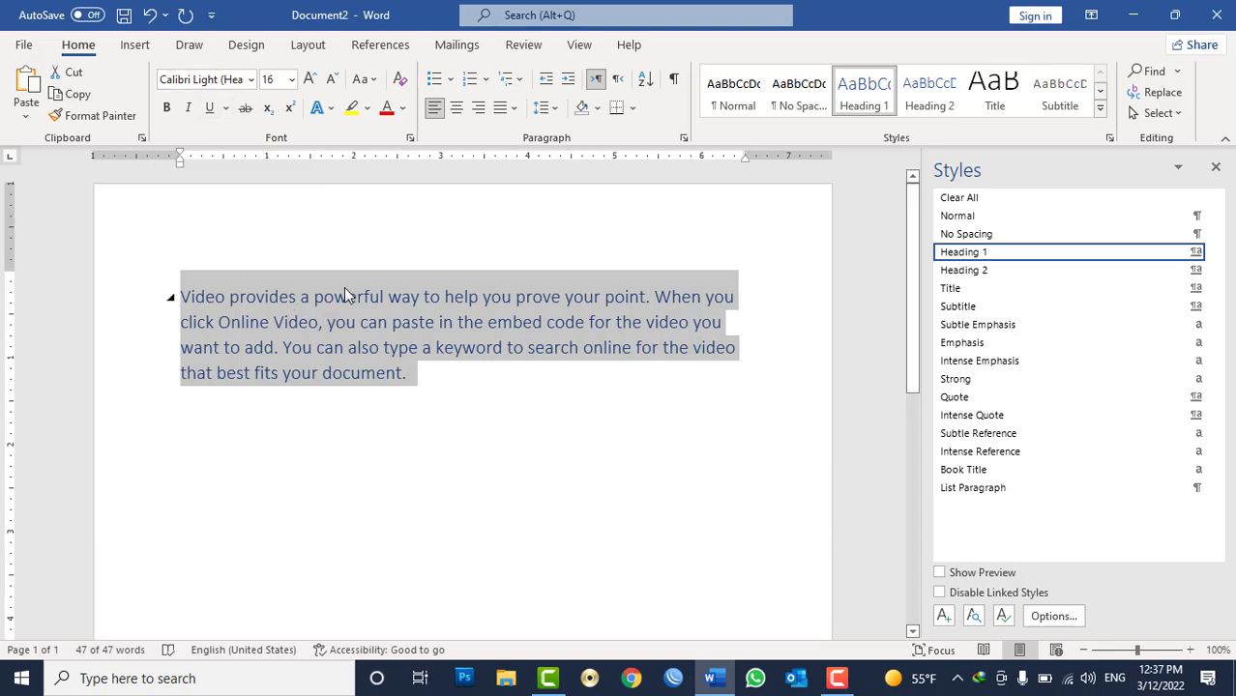
# Modify the Heading 1 style to use a dark green Accent 6 font colour, bold, and 18 pt size.
pyautogui.rightClick(963, 257)
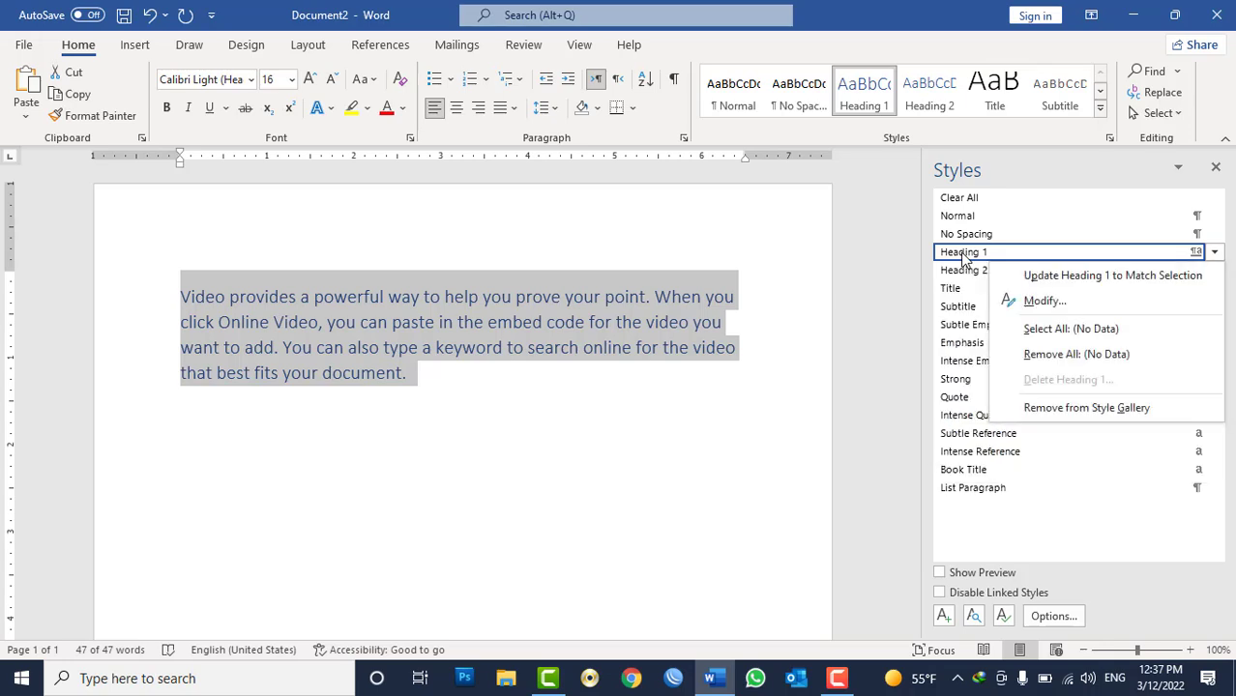
pyautogui.click(1033, 305)
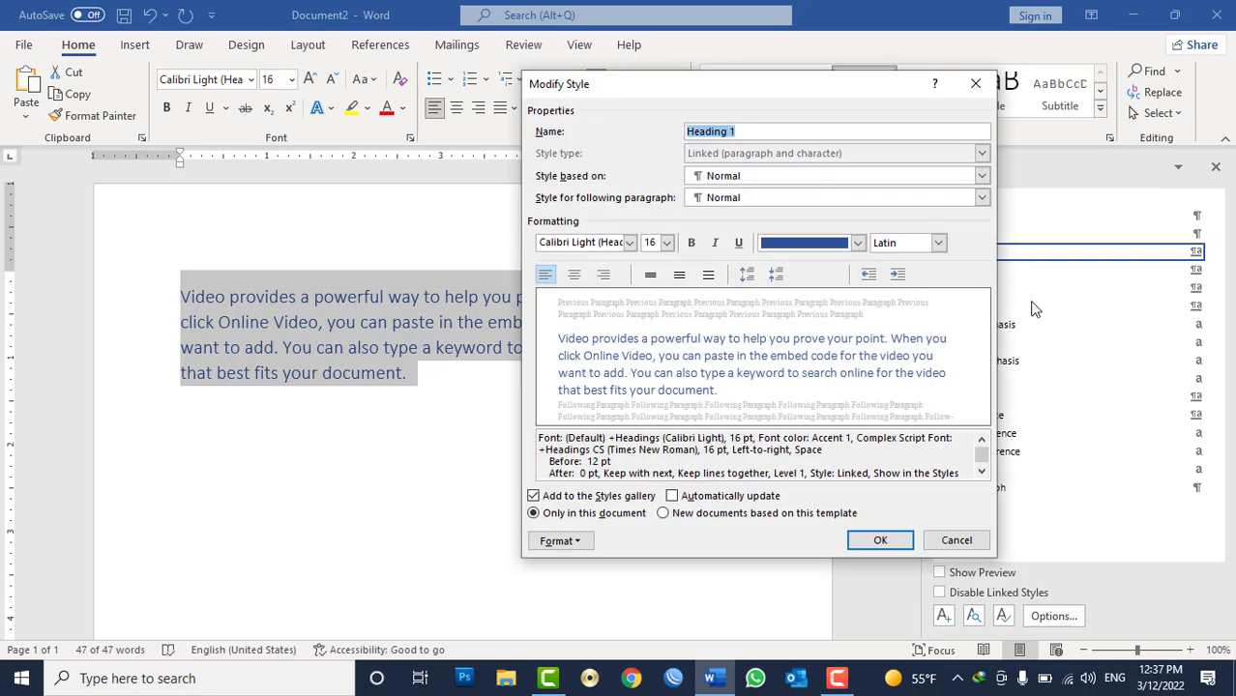
pyautogui.click(858, 243)
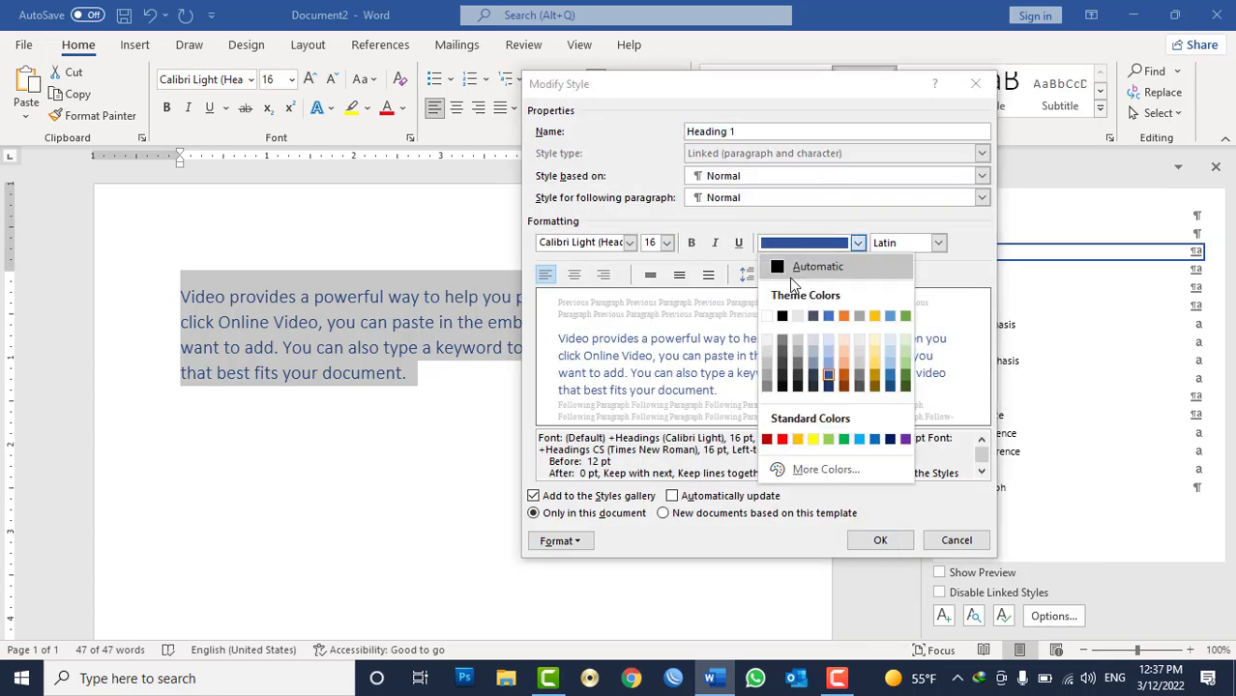
pyautogui.click(906, 386)
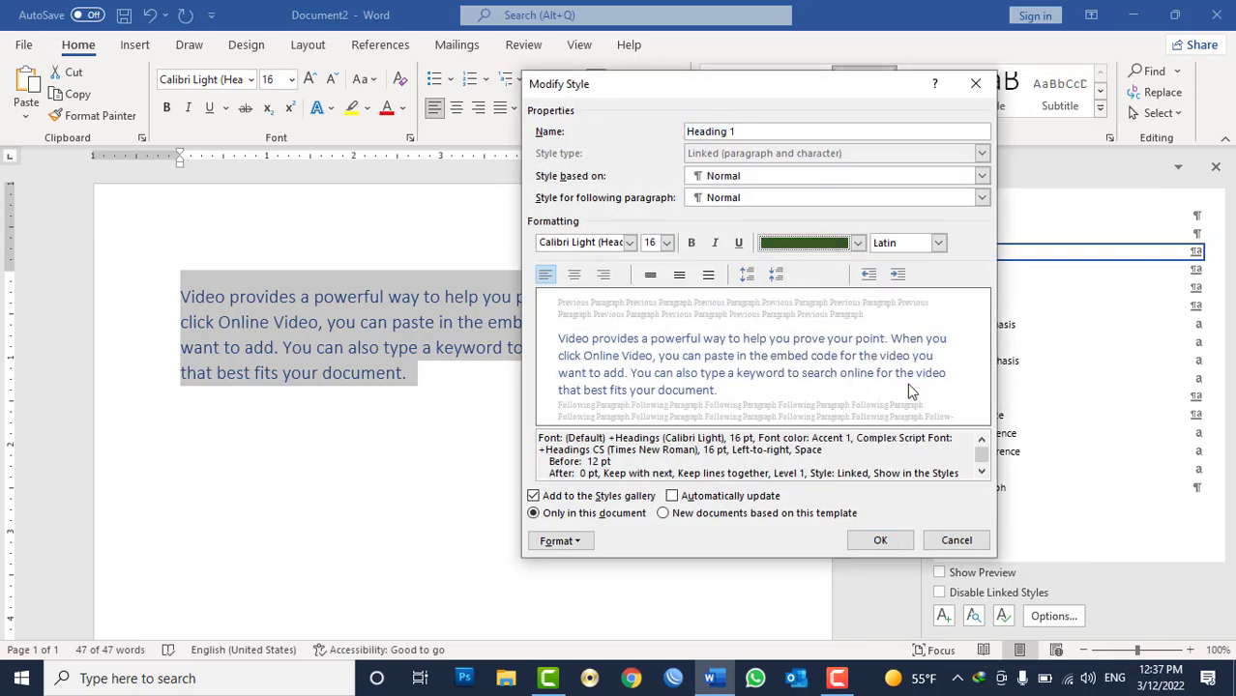
pyautogui.click(692, 243)
pyautogui.click(668, 243)
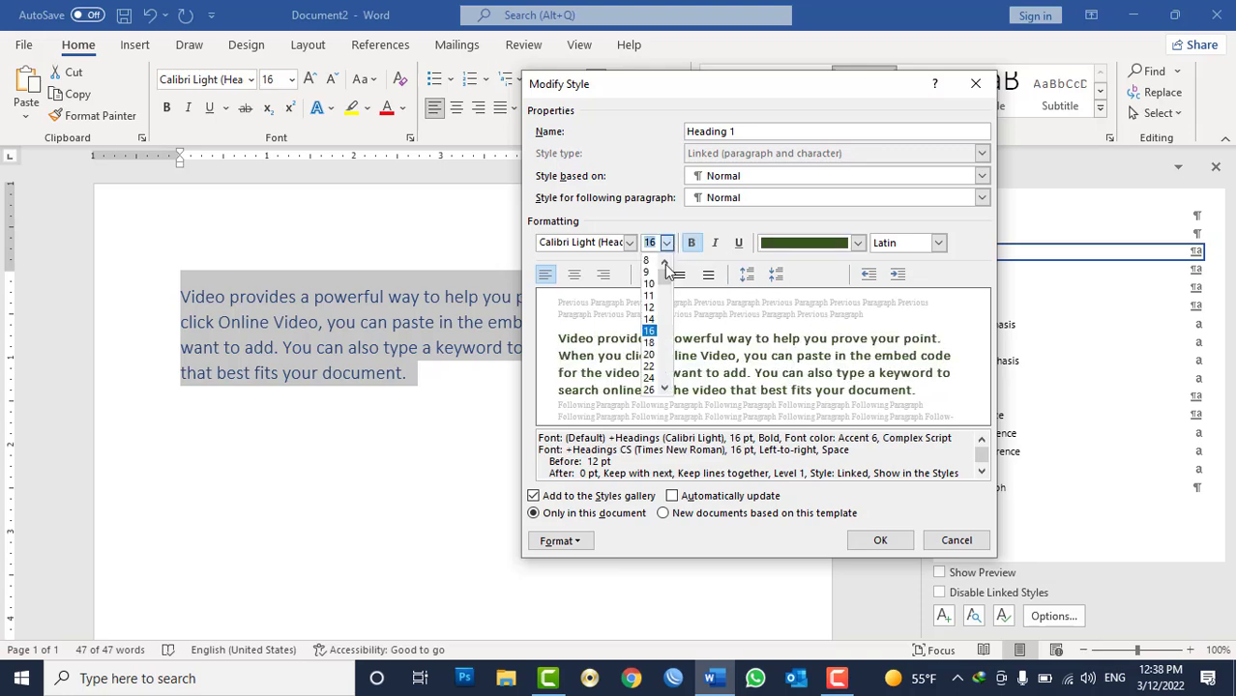
pyautogui.click(653, 355)
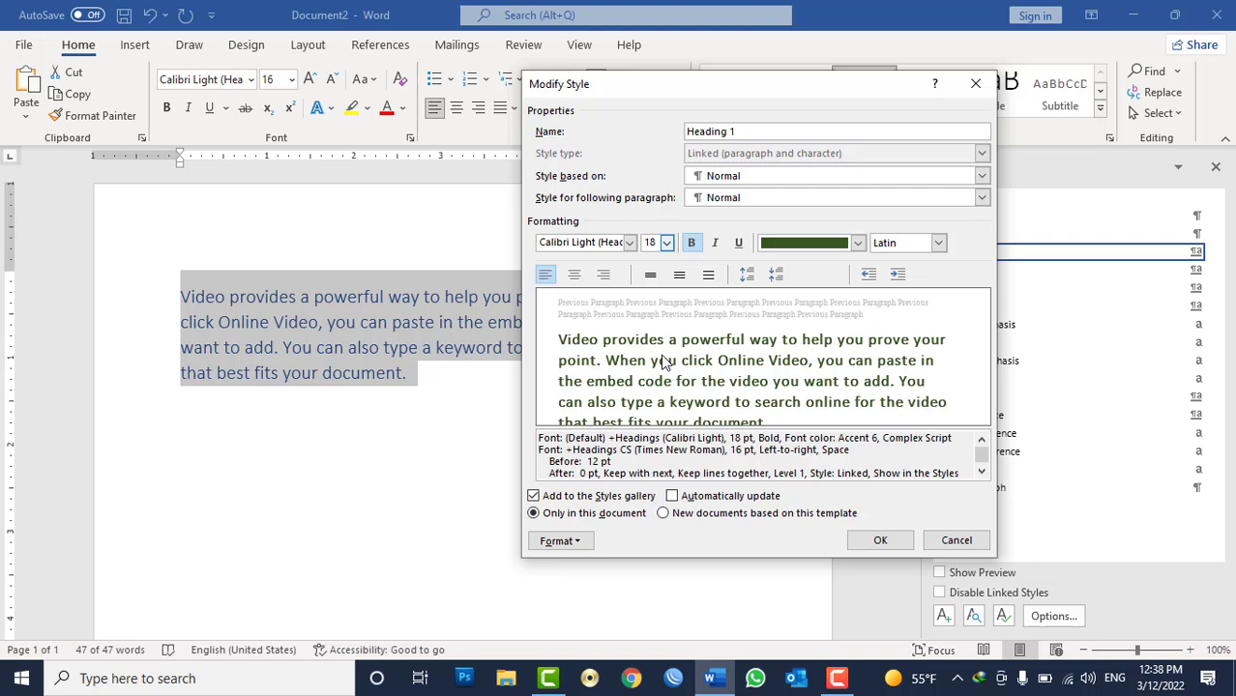
pyautogui.click(561, 542)
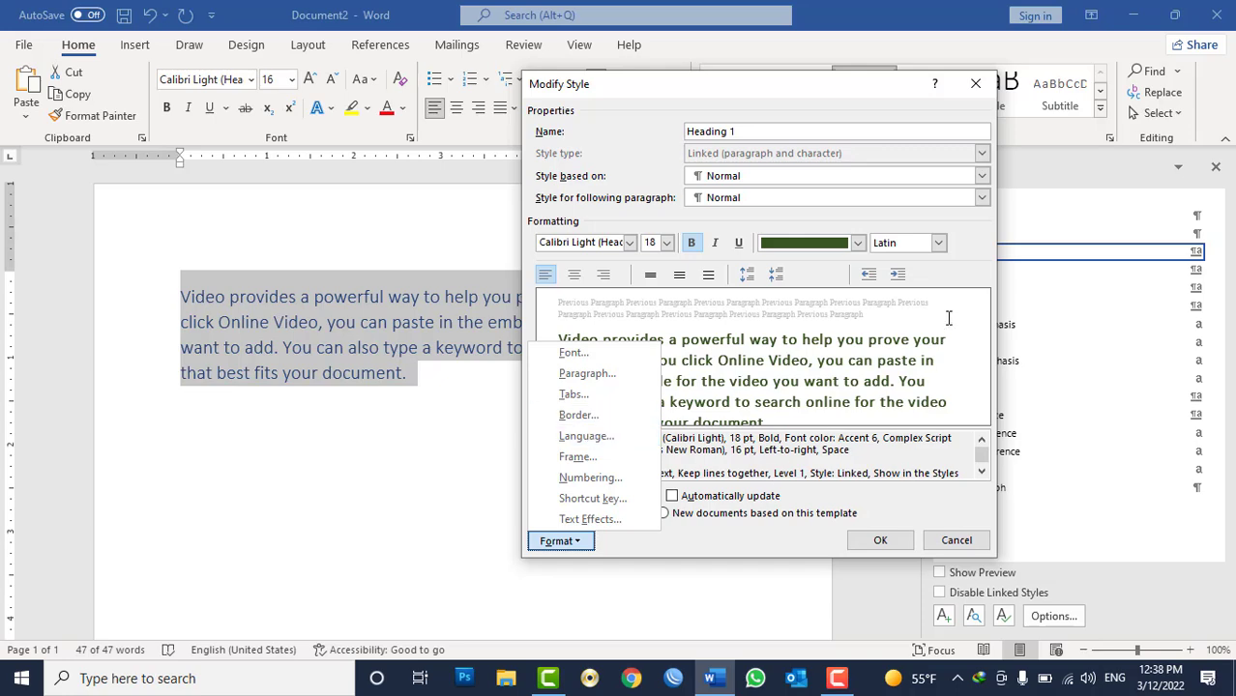
pyautogui.click(975, 288)
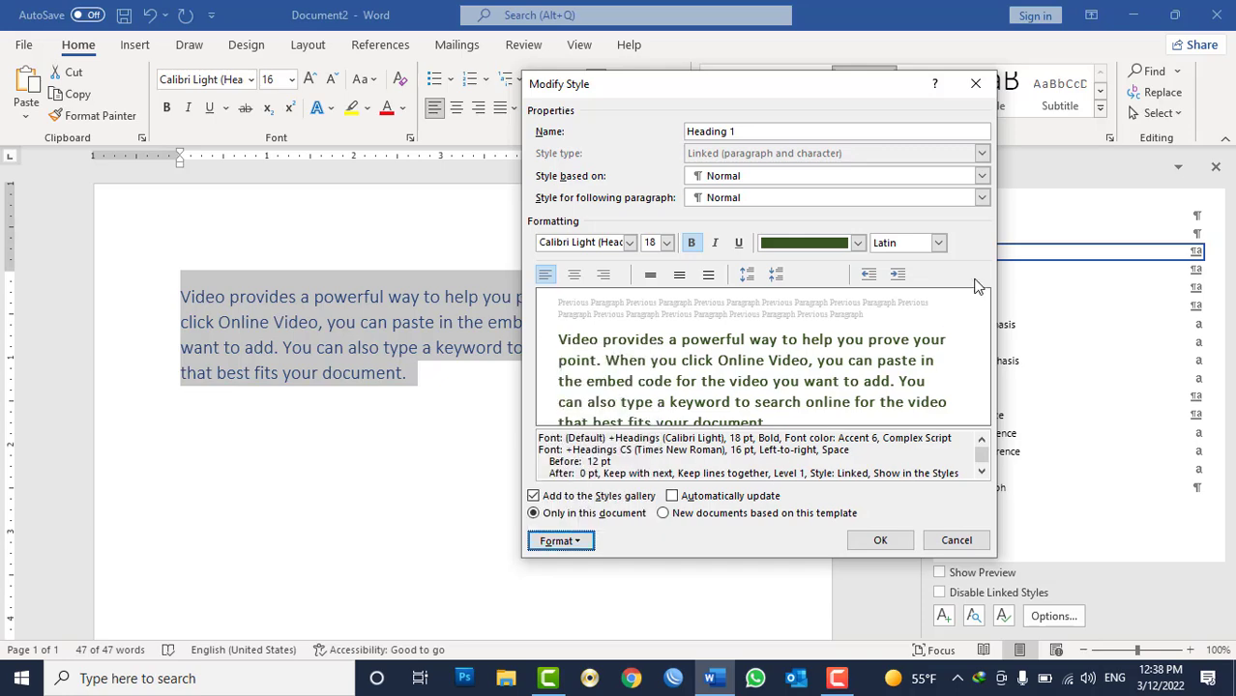
pyautogui.click(882, 542)
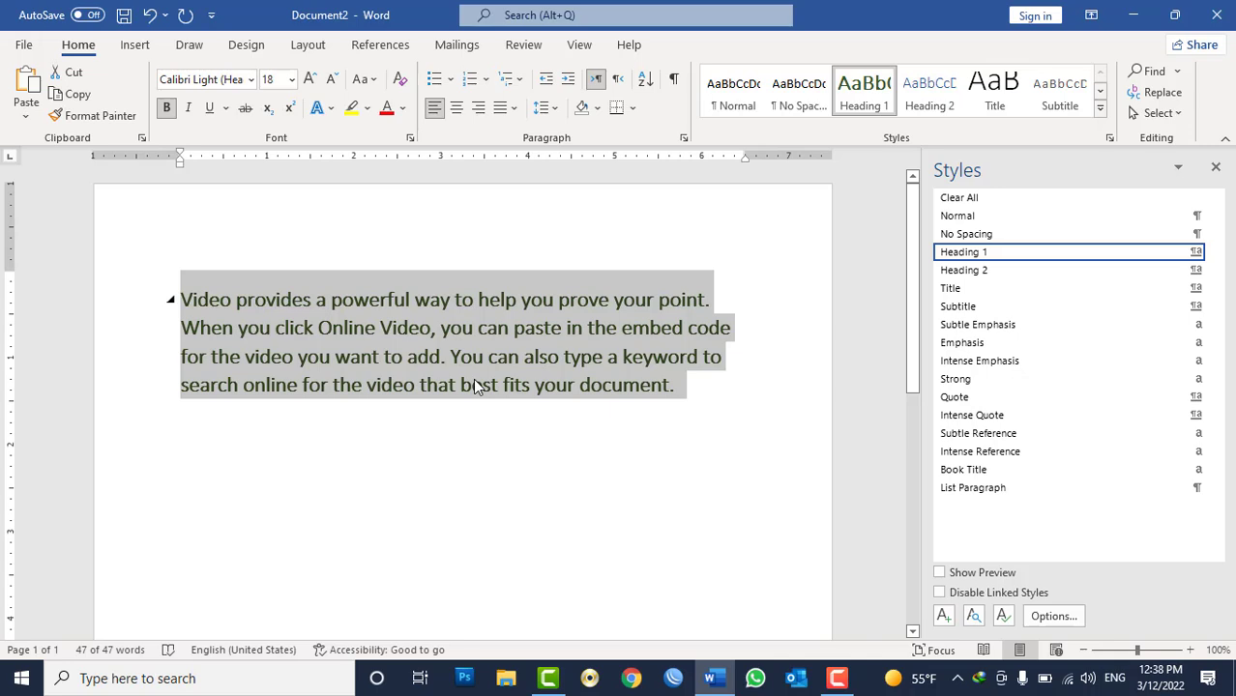
# Close the Styles pane and add a new sample paragraph below the heading with =rand().
pyautogui.click(1216, 168)
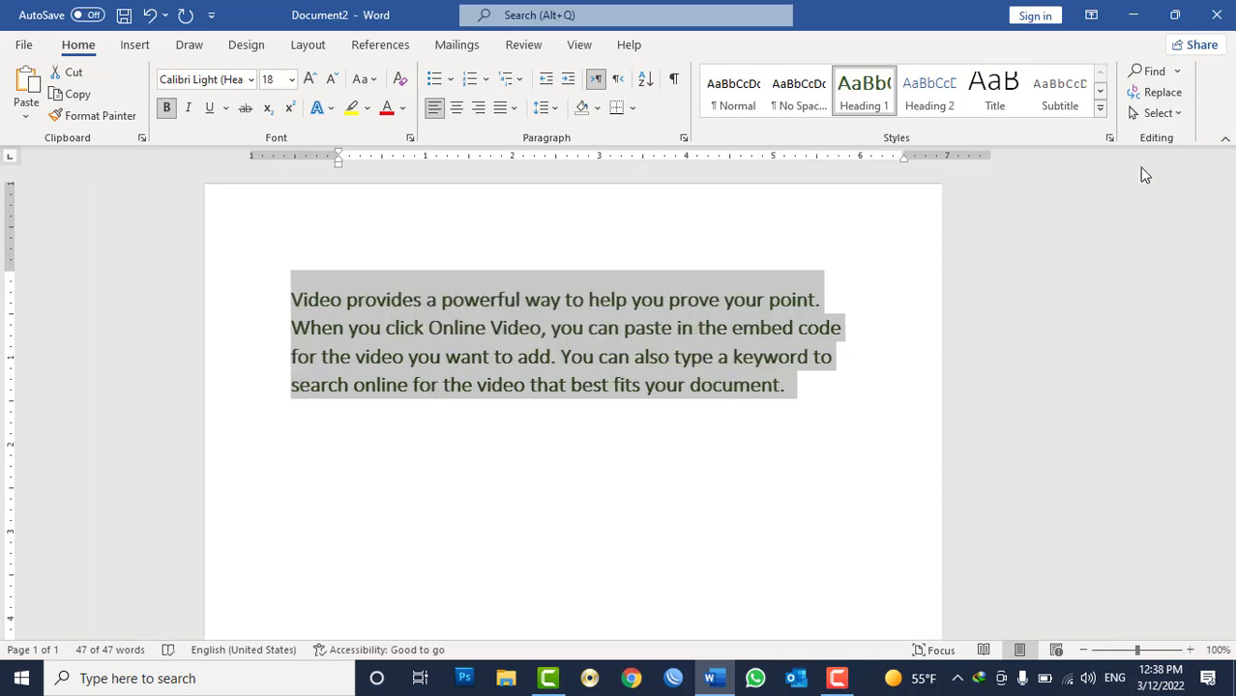
pyautogui.click(909, 447)
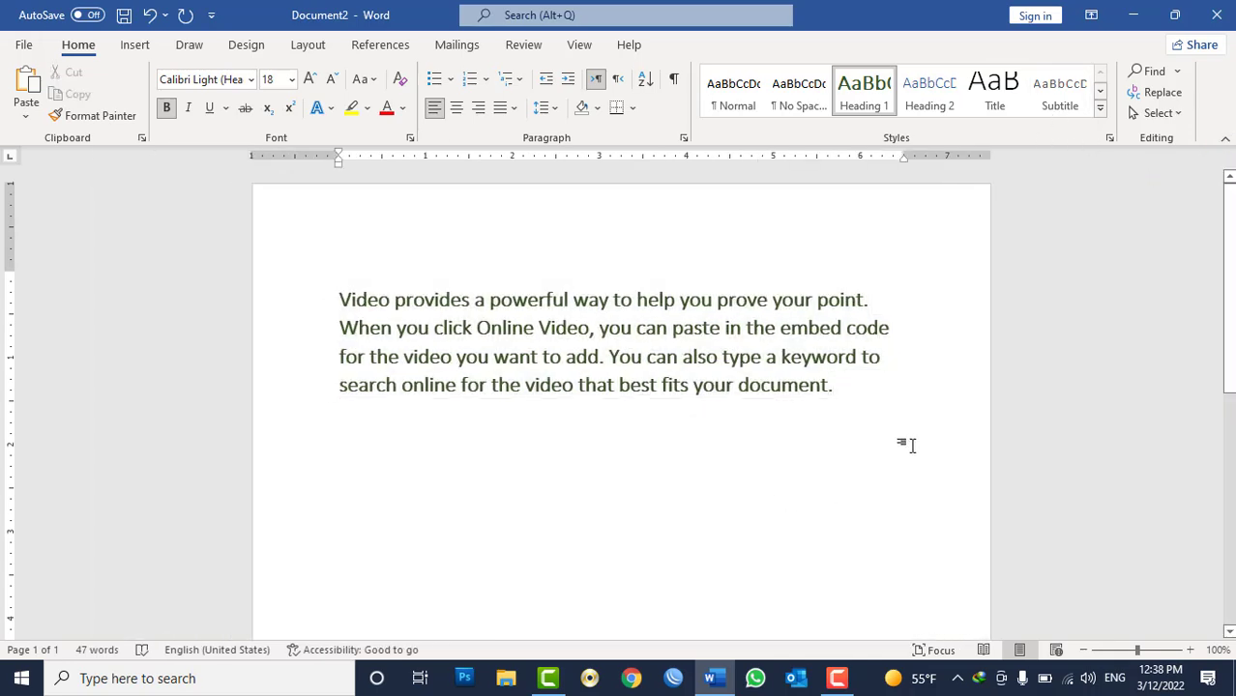
pyautogui.press('Return')
pyautogui.write('=rand(')
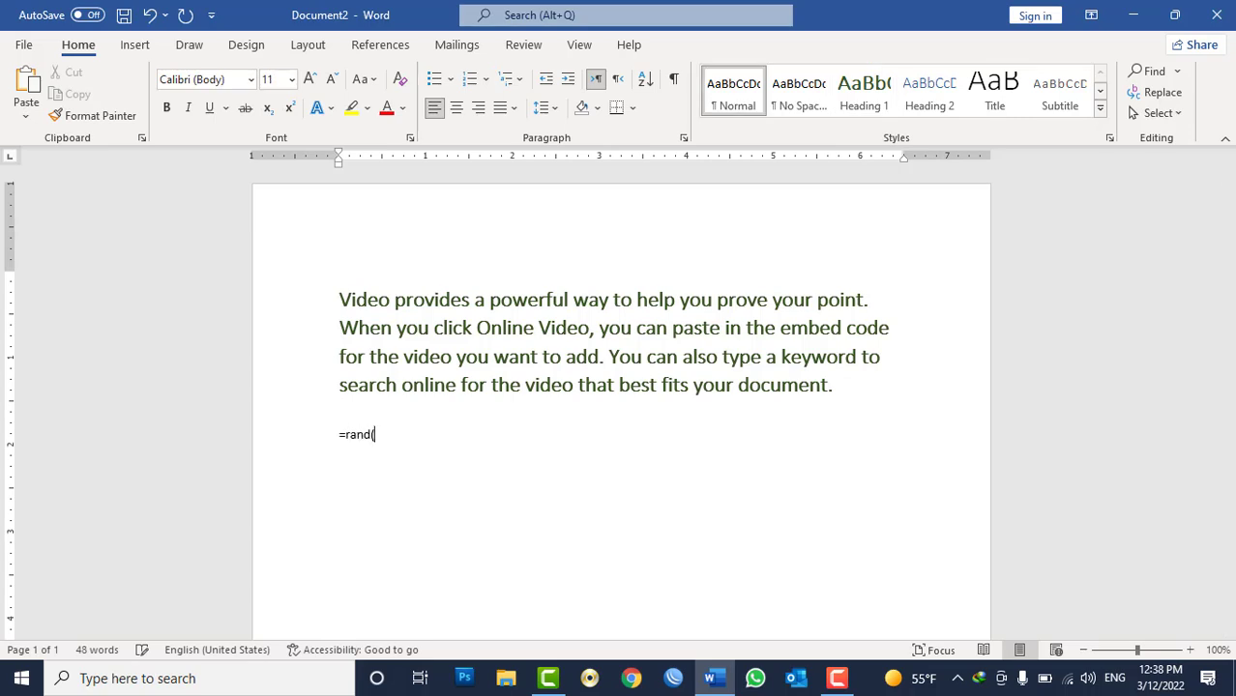
pyautogui.write(')')
pyautogui.press('Return')
# Select the new paragraph and apply the Heading 1 style to it.
pyautogui.doubleClick(756, 455)
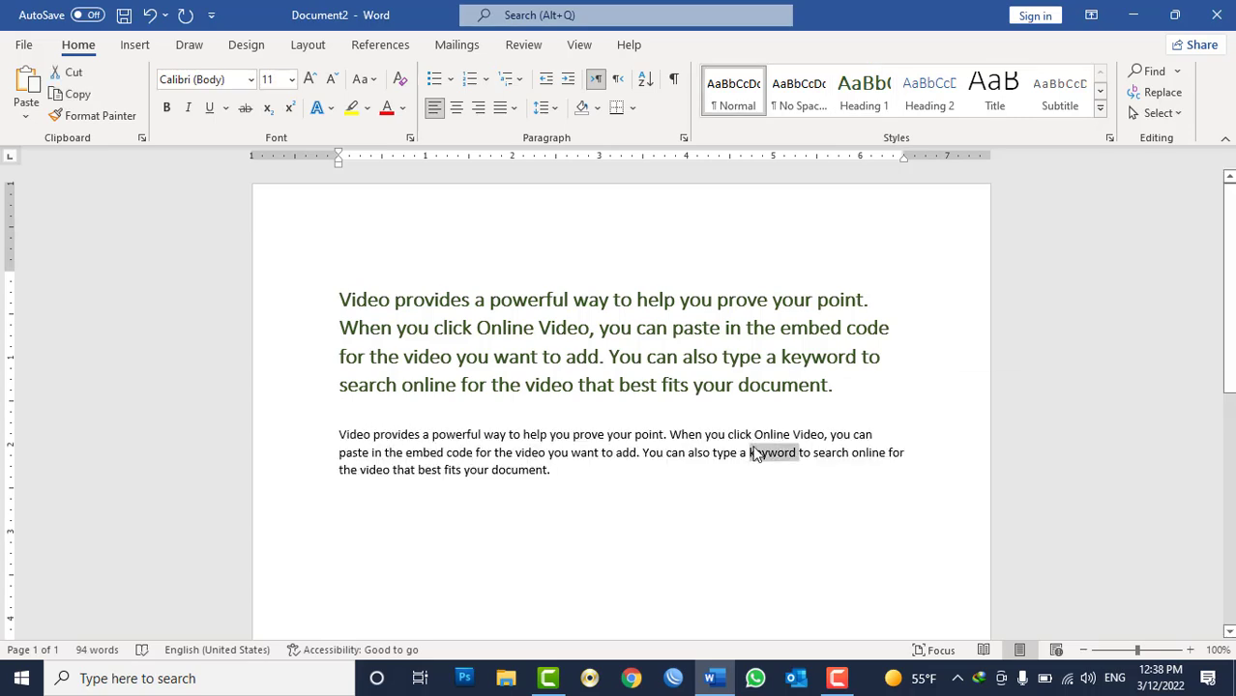
pyautogui.tripleClick(757, 454)
pyautogui.click(864, 97)
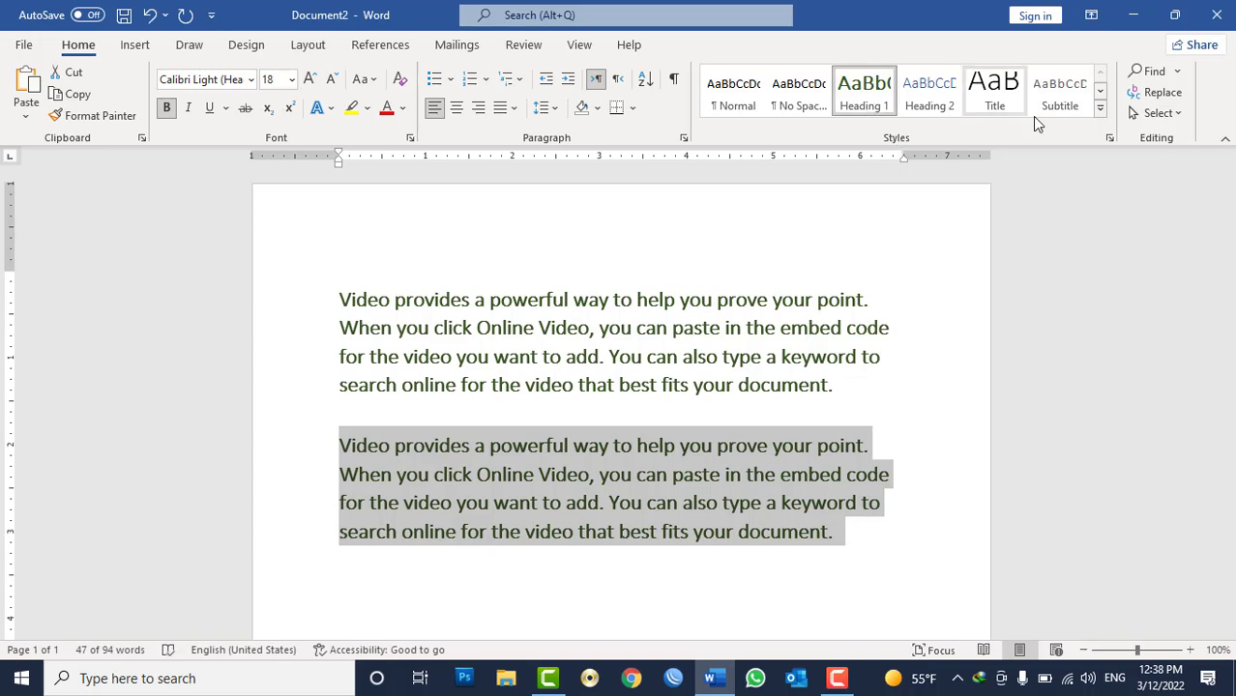
pyautogui.click(1101, 116)
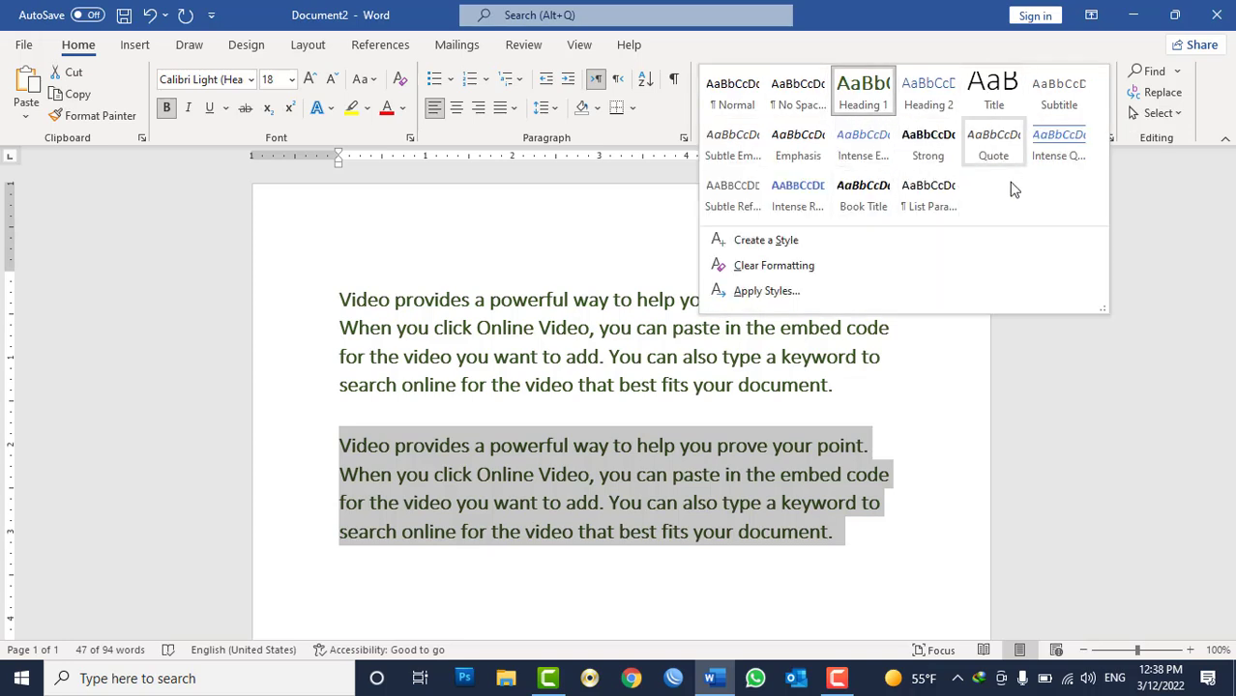
pyautogui.press('Escape')
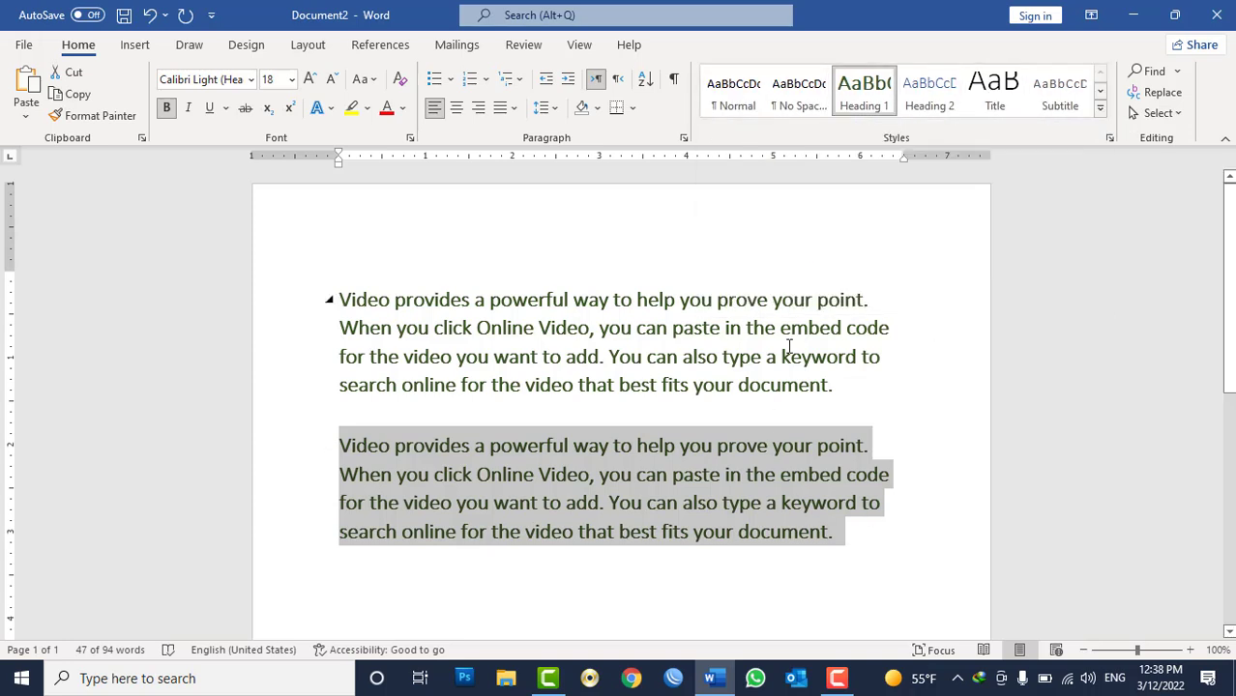
# Clear the formatting of the second paragraph so it returns to the Normal style.
pyautogui.click(1101, 110)
pyautogui.click(793, 265)
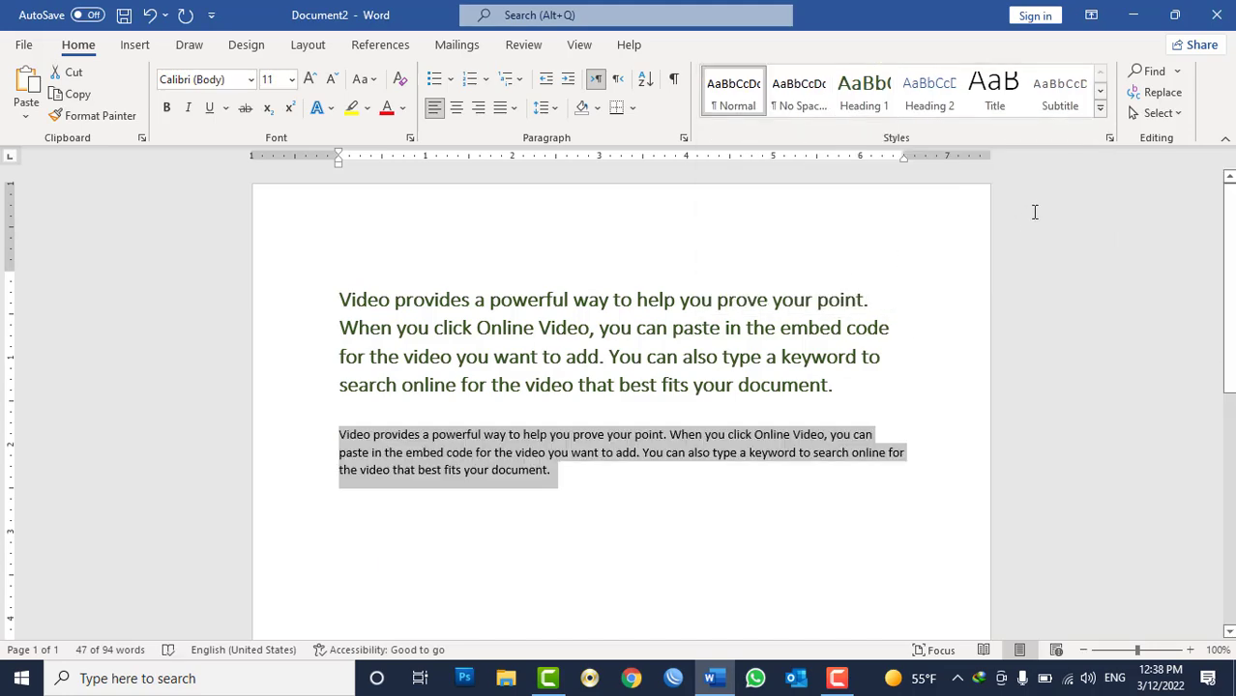
# Open the Apply Styles pane and apply Heading 1 to the second paragraph from the style name list.
pyautogui.click(1101, 110)
pyautogui.click(788, 292)
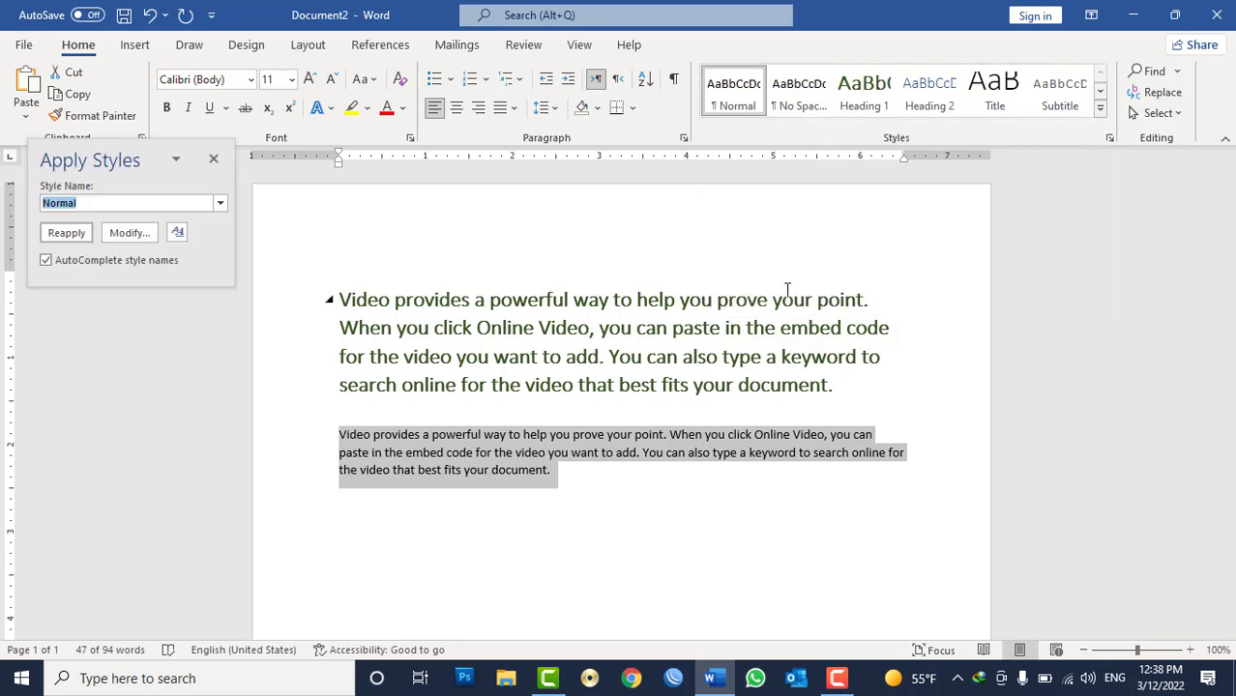
pyautogui.click(221, 204)
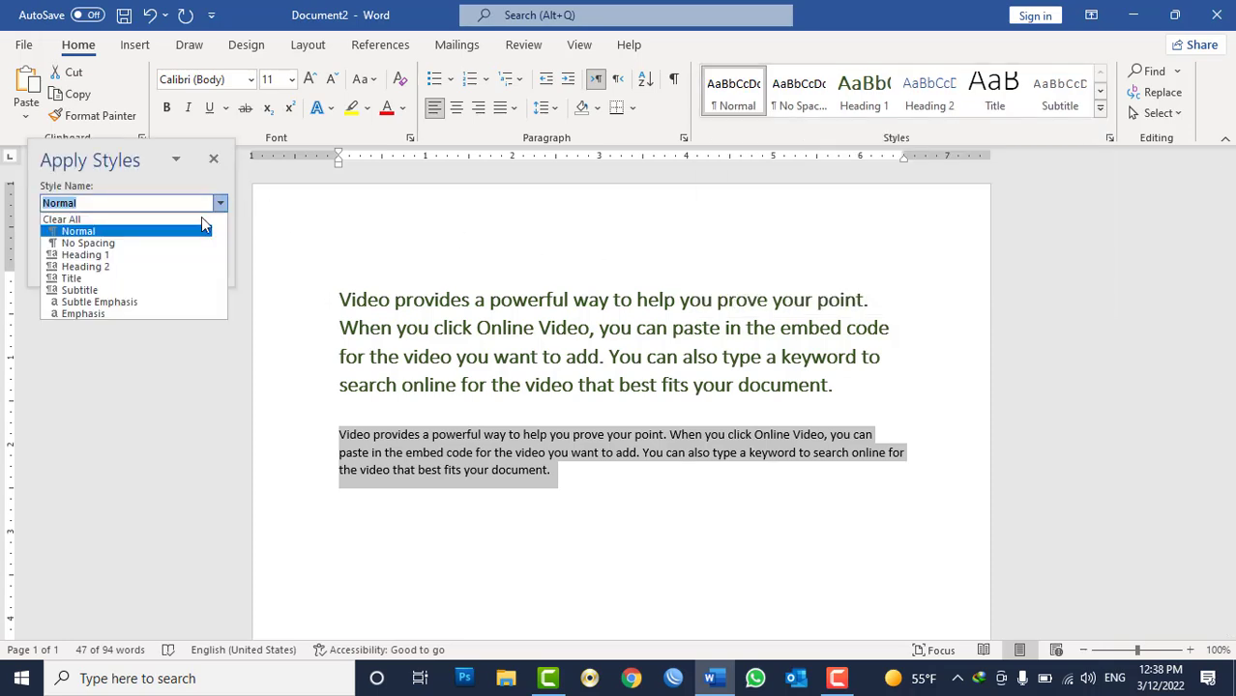
pyautogui.click(155, 256)
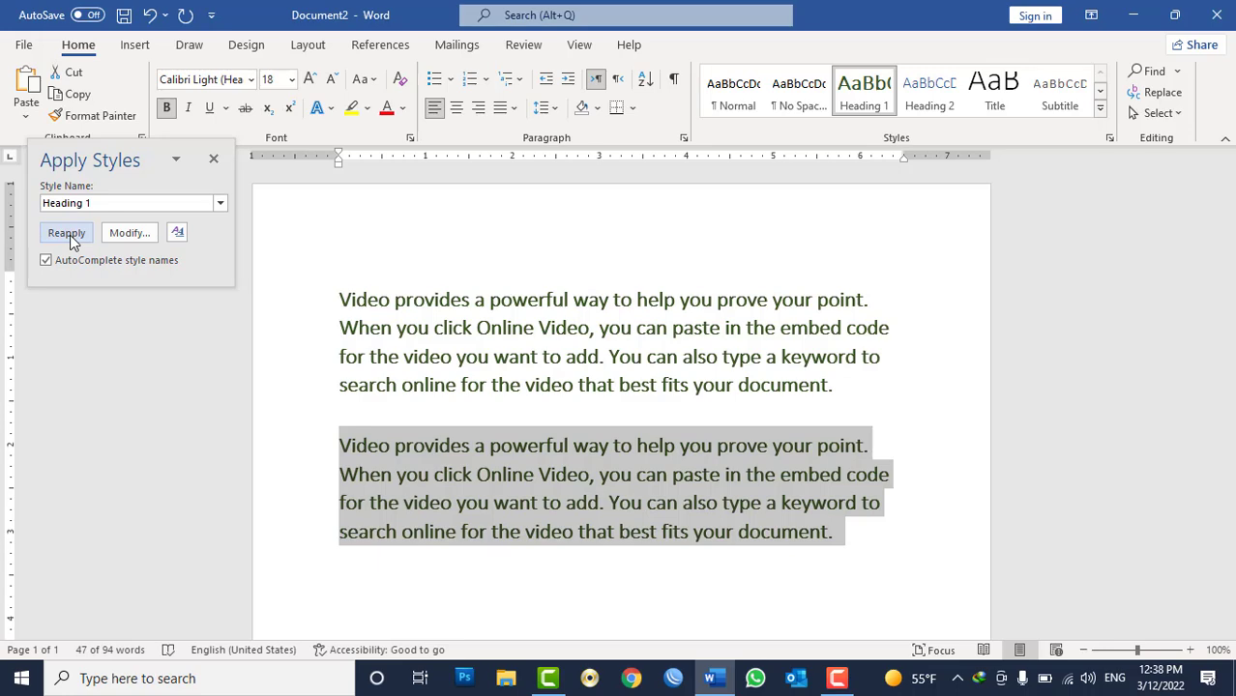
# Modify the Heading 1 style to an 8 pt font size and close the Apply Styles pane.
pyautogui.click(133, 233)
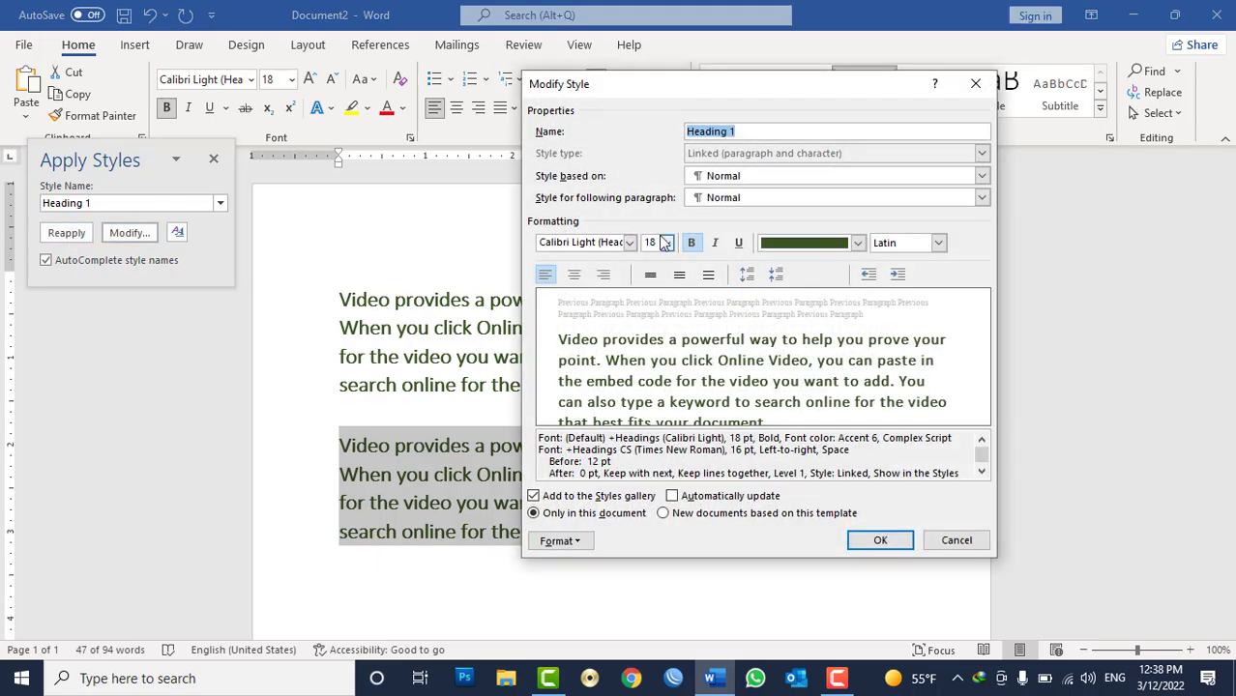
pyautogui.click(667, 243)
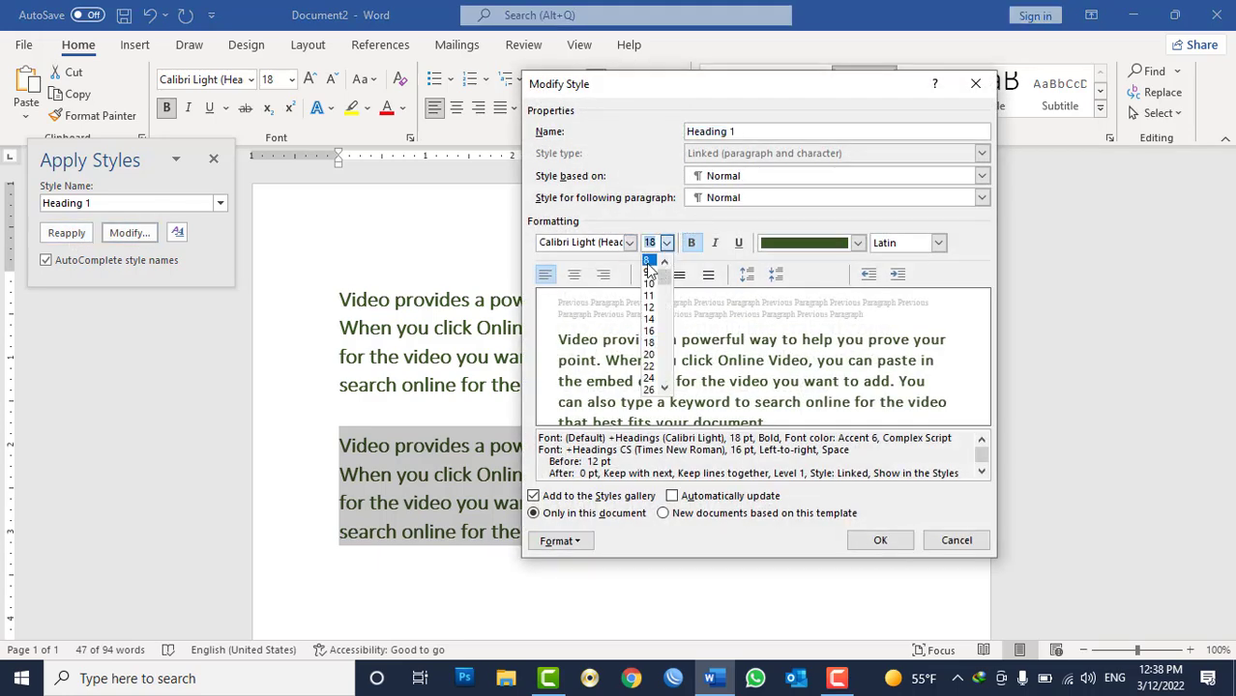
pyautogui.click(648, 263)
pyautogui.click(882, 539)
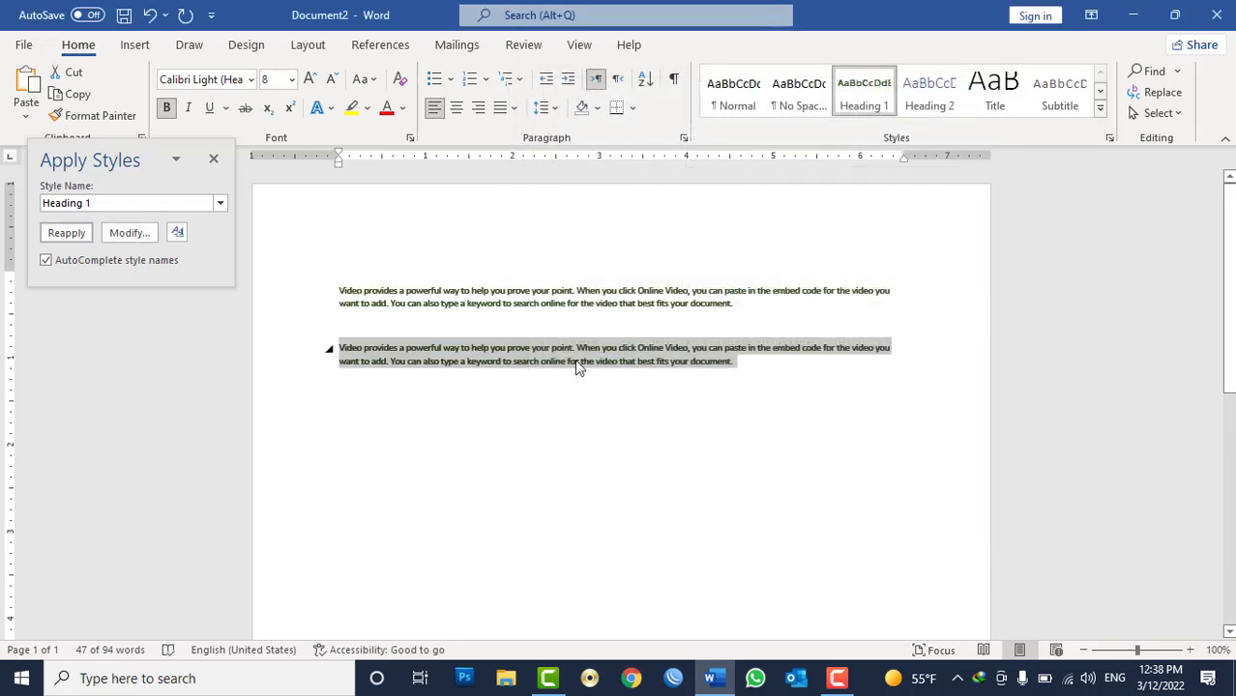
pyautogui.click(213, 159)
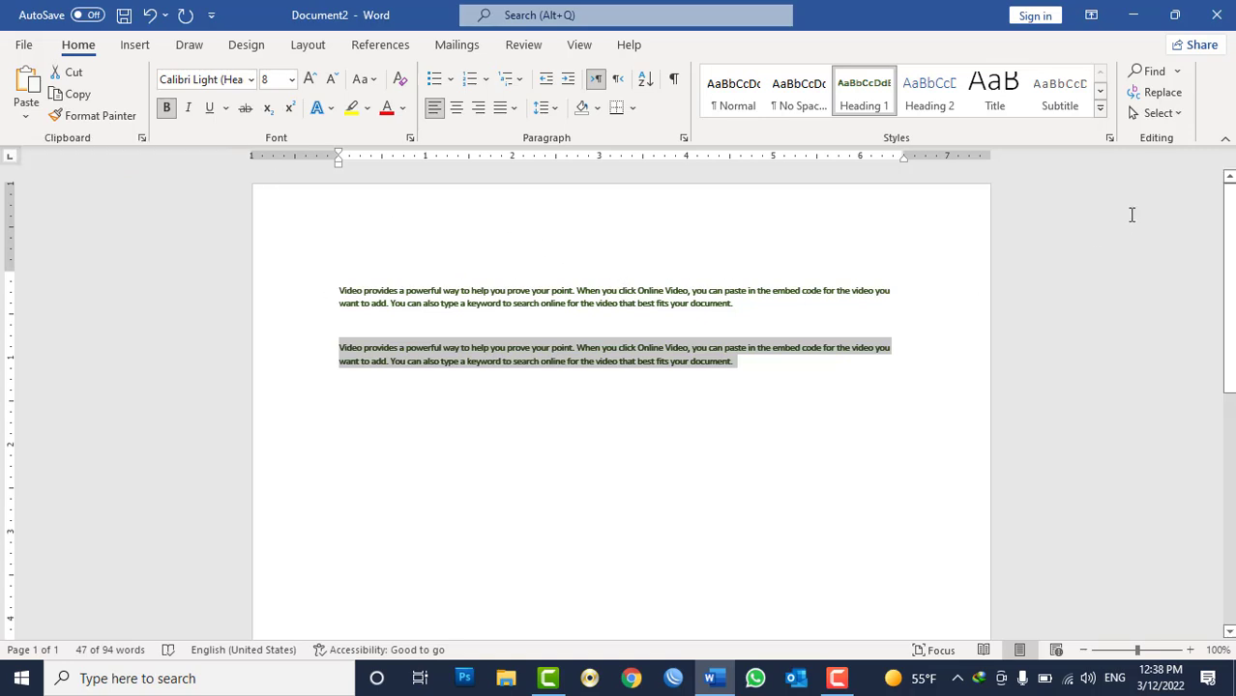
pyautogui.rightClick(859, 104)
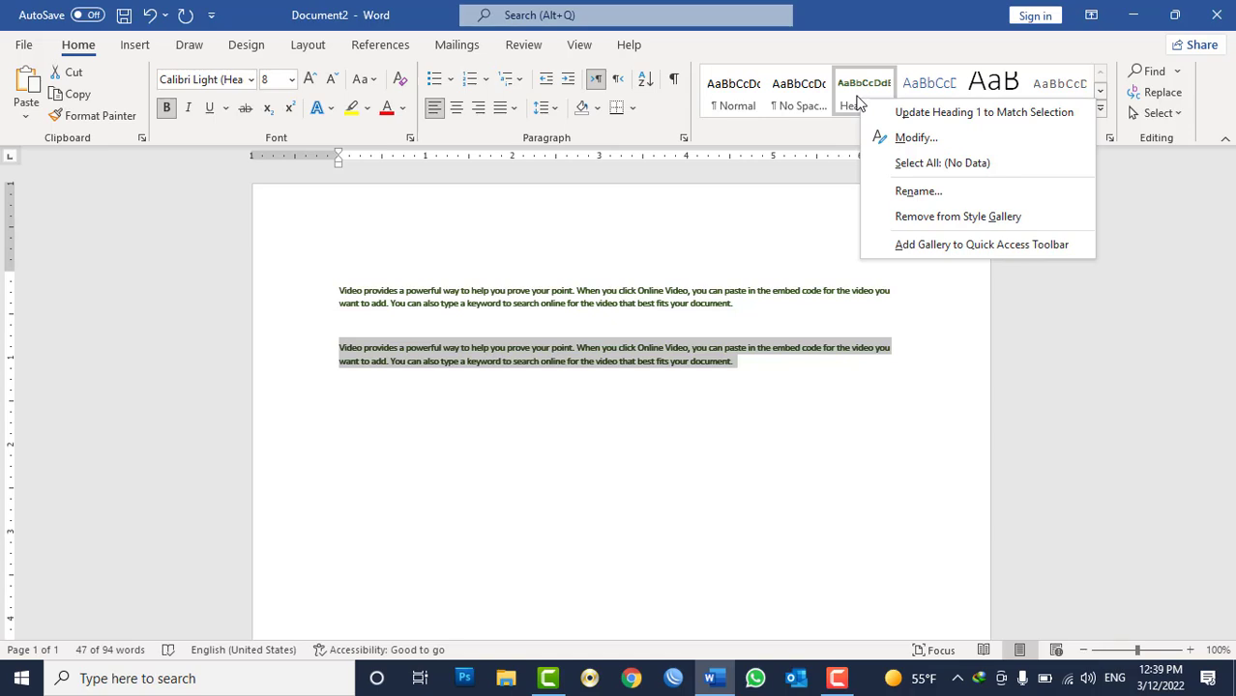
pyautogui.click(907, 137)
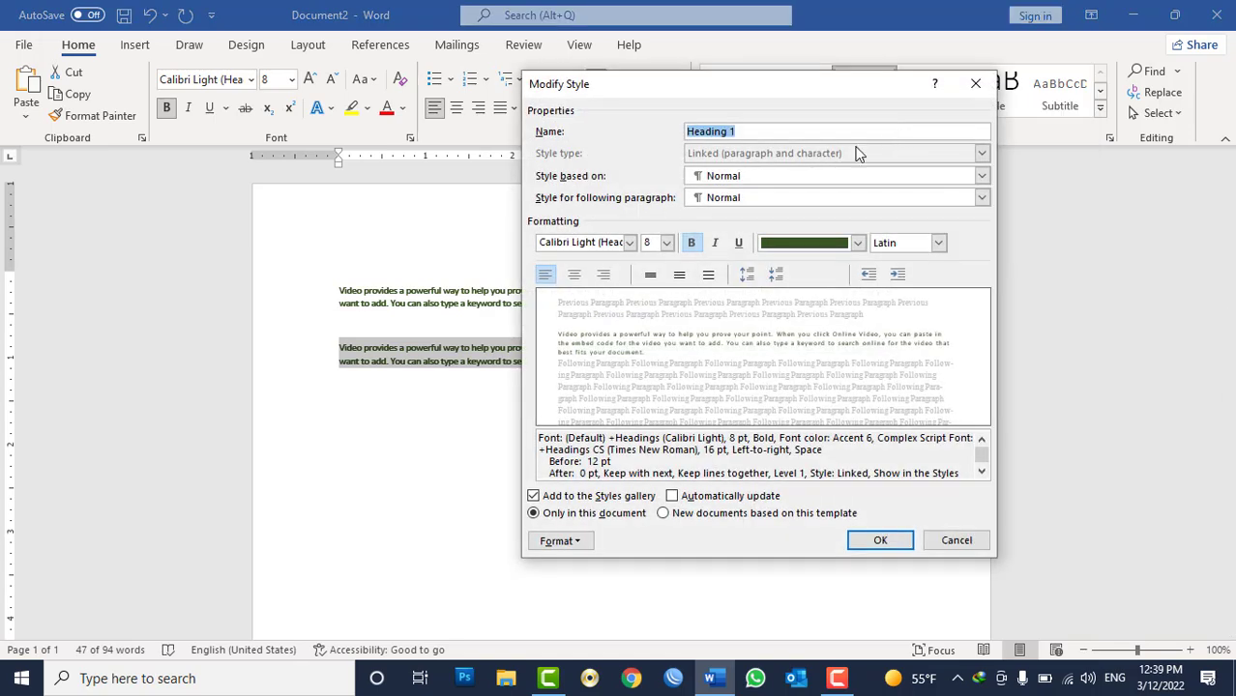
pyautogui.click(667, 243)
pyautogui.click(650, 331)
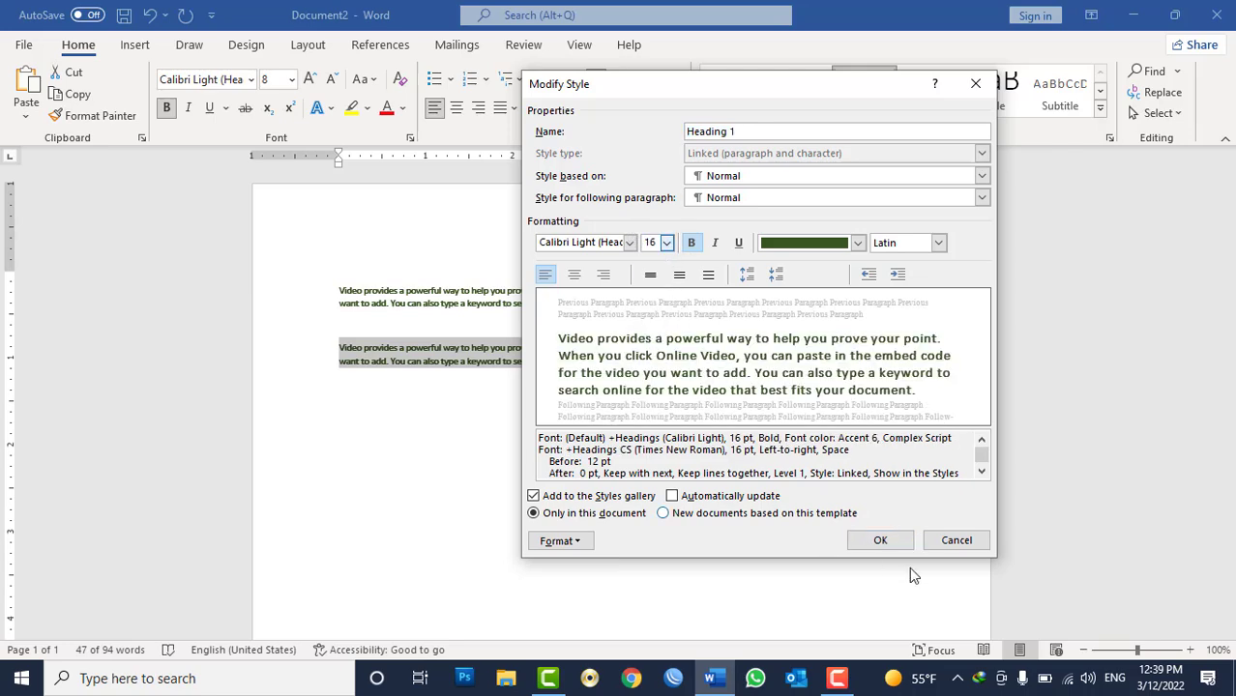
pyautogui.click(956, 542)
# Create a new blank document and generate one sample paragraph with =rand(1).
pyautogui.hotkey('ctrl', 'n')
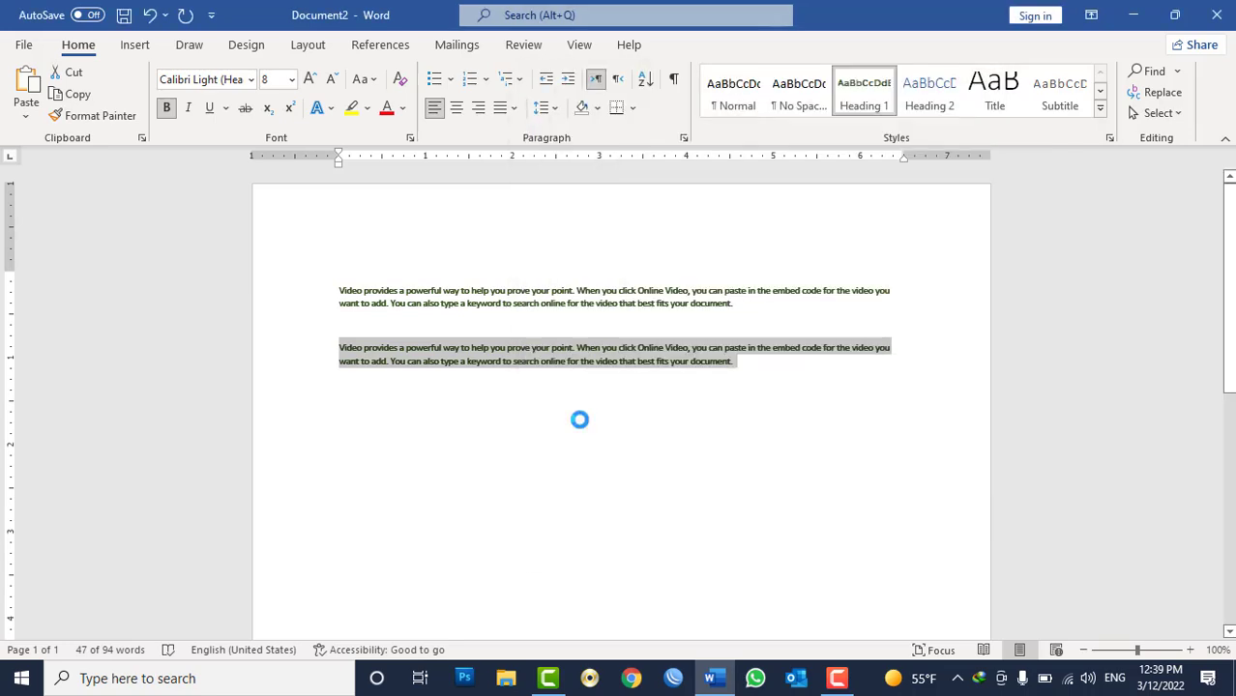
pyautogui.write('=rand(1)')
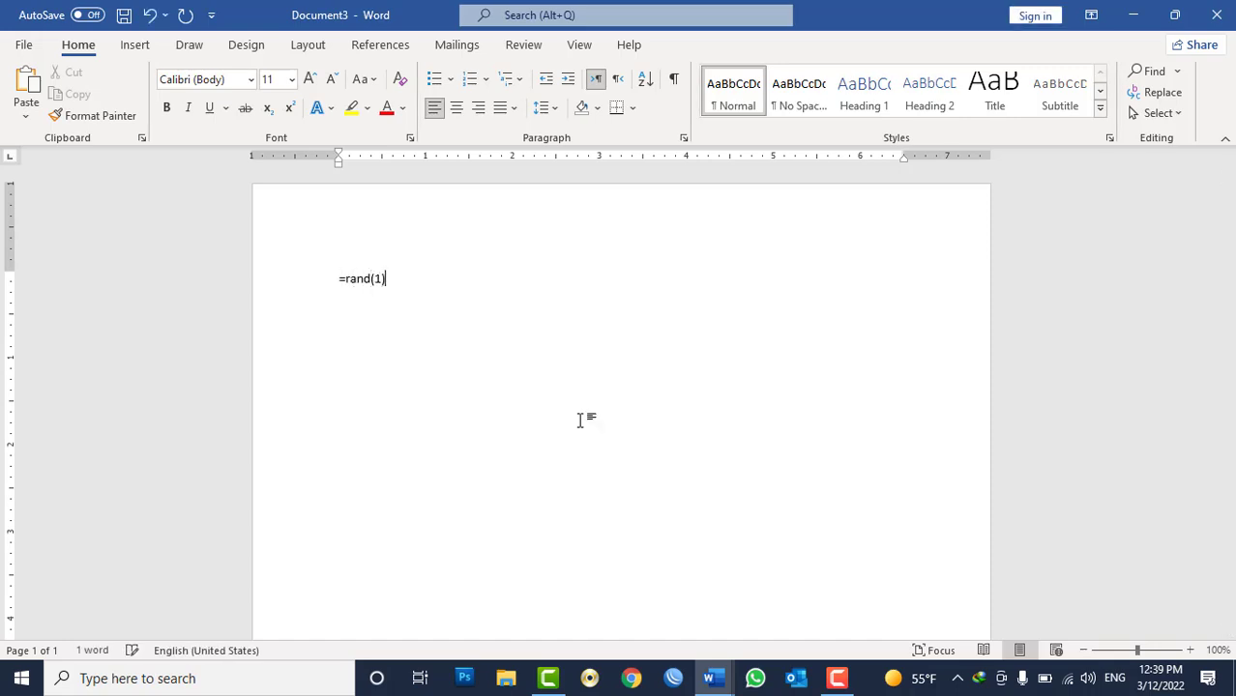
pyautogui.press('Return')
# Apply the Heading 1 style to the sample paragraph and deselect it.
pyautogui.tripleClick(433, 298)
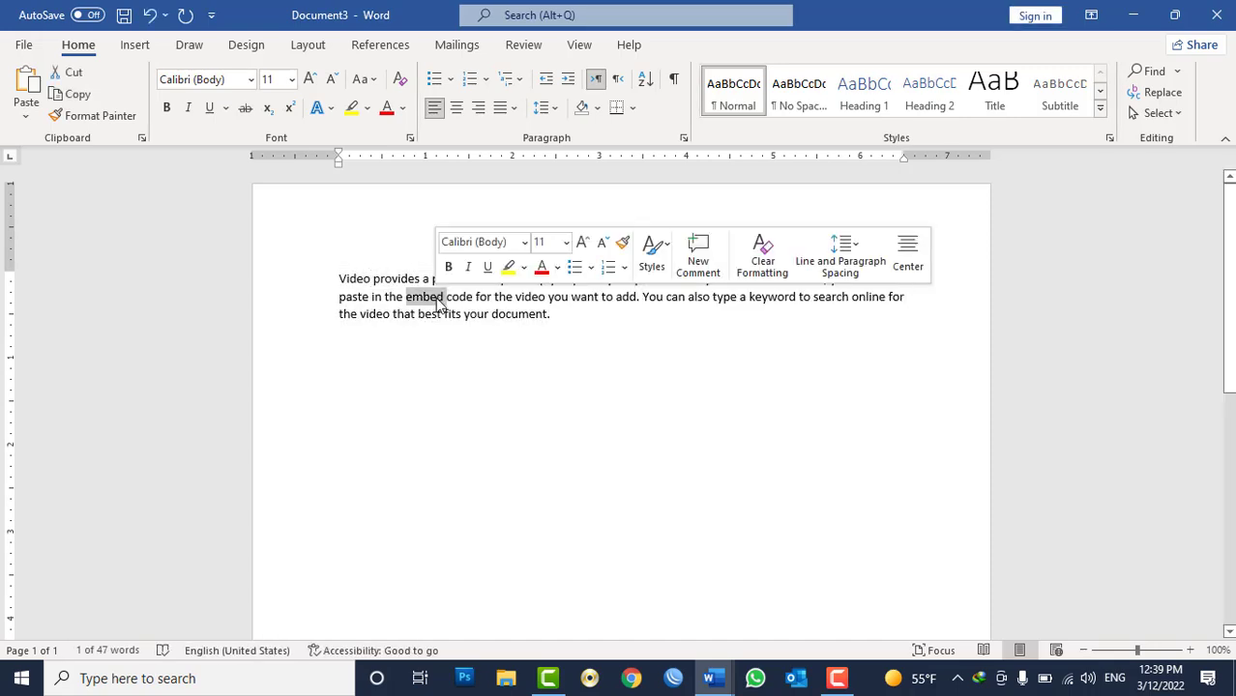
pyautogui.click(863, 96)
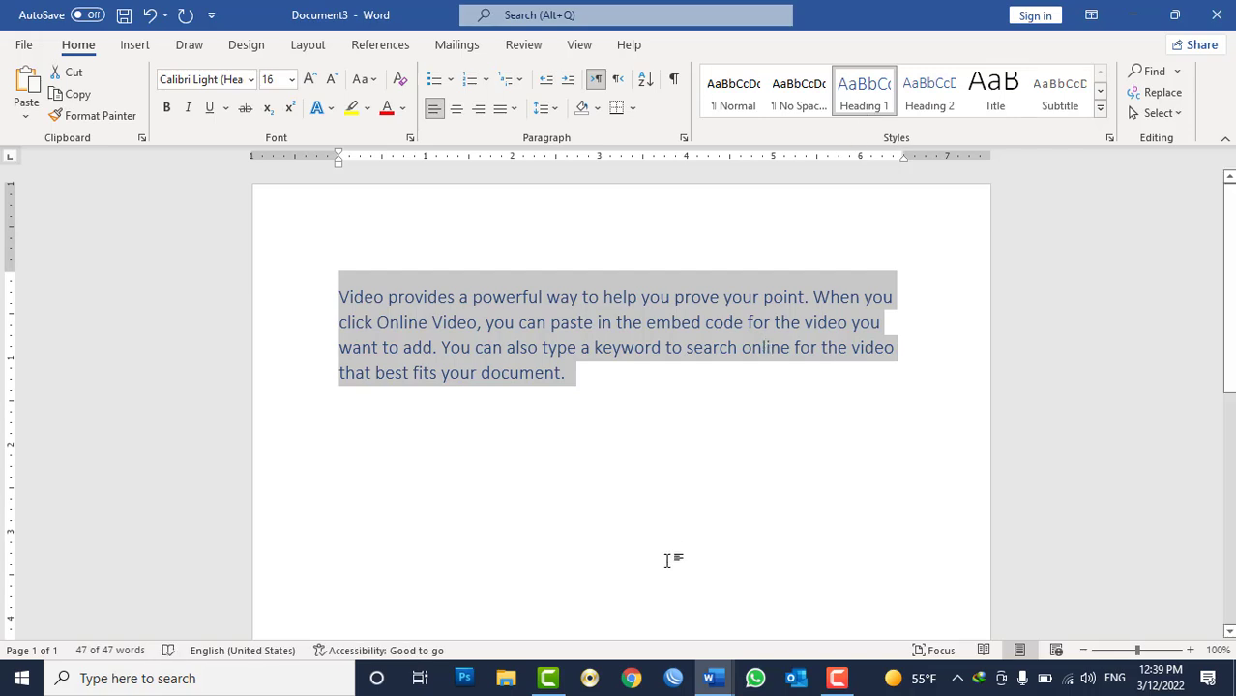
pyautogui.click(703, 511)
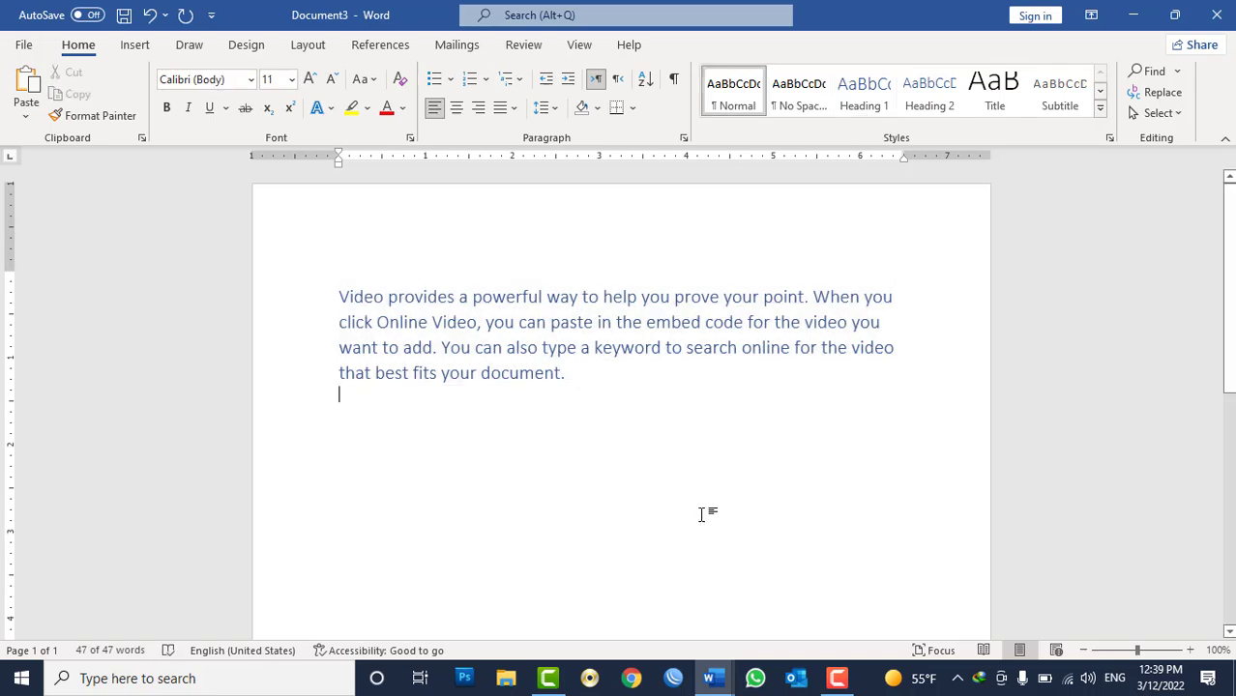
# Open the Styles pane and start a new Paragraph-type style, naming it with a person's full name.
pyautogui.click(1111, 138)
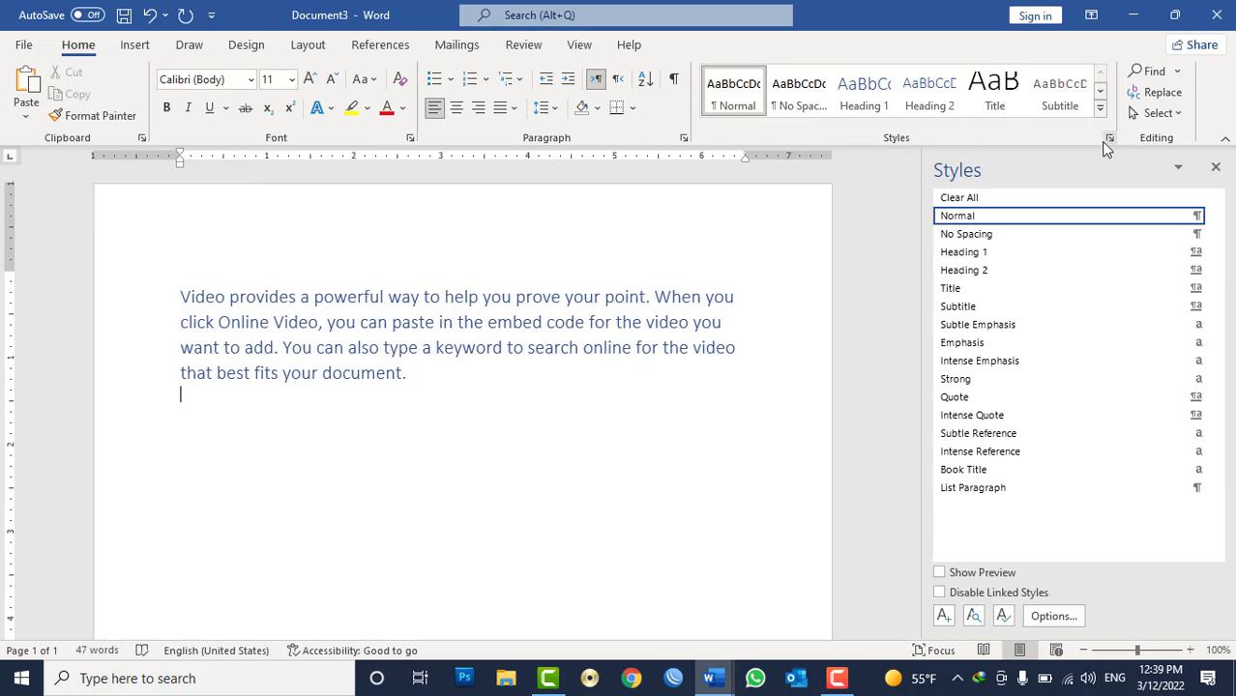
pyautogui.click(943, 617)
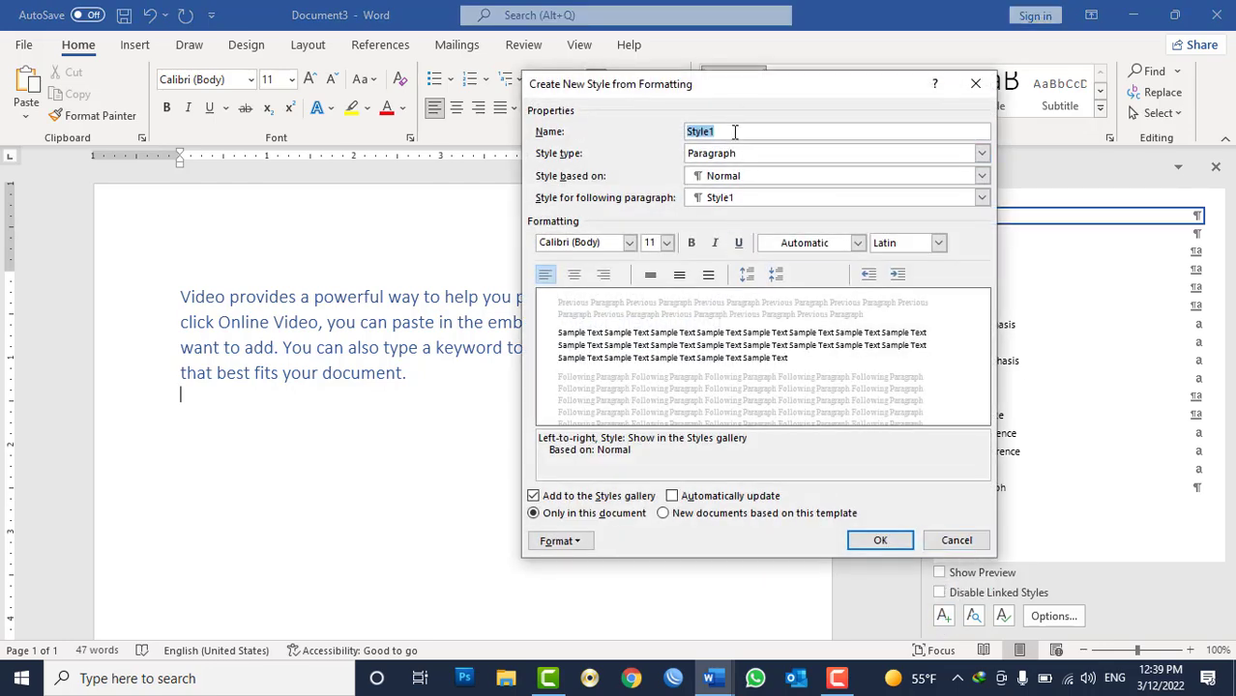
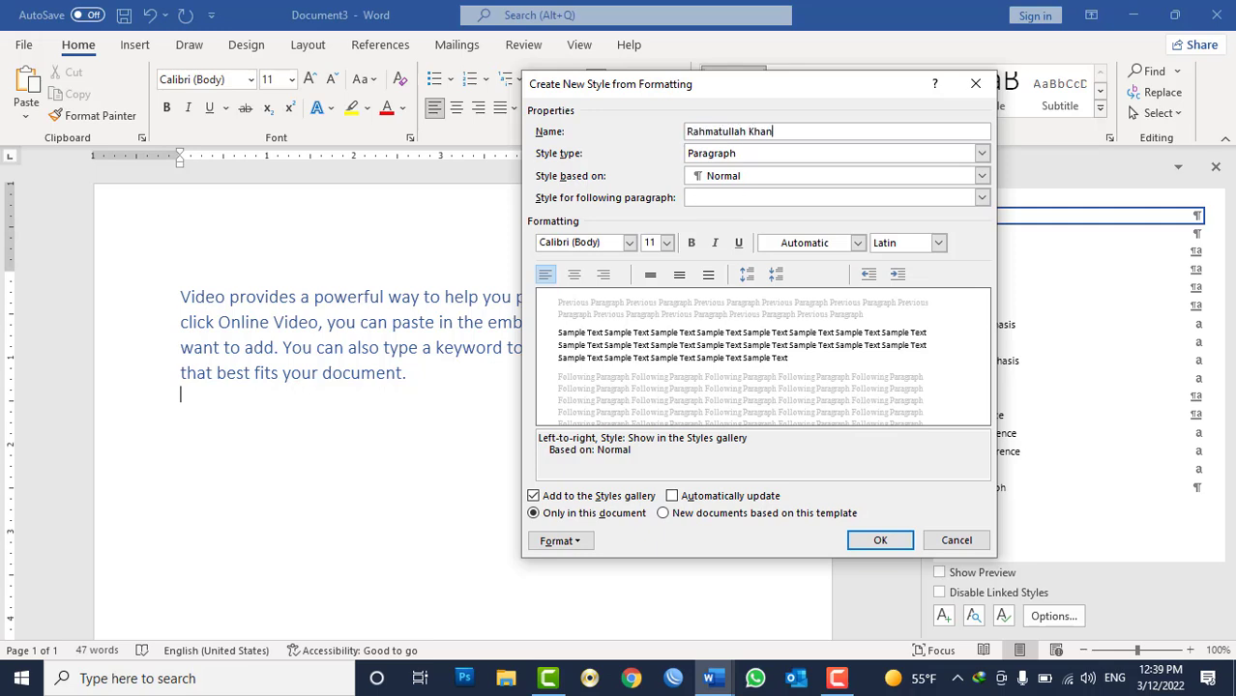
pyautogui.click(774, 155)
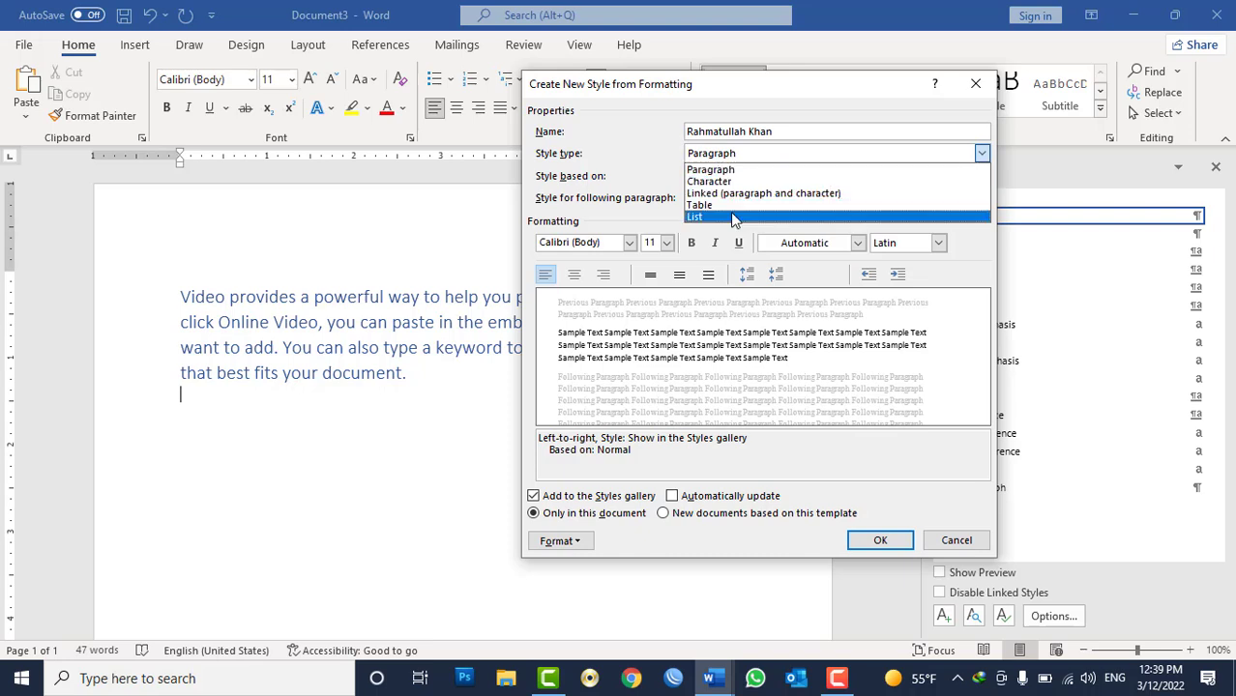
pyautogui.click(746, 170)
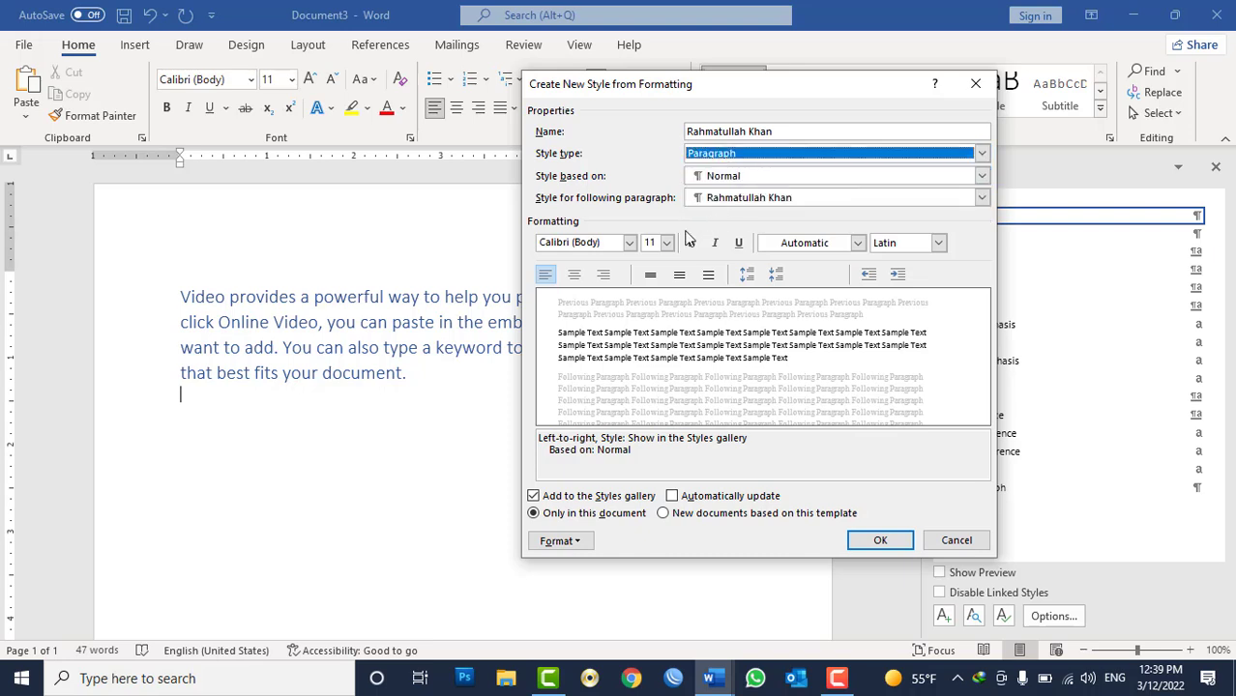
# Set the new style's font size to 12 pt and font to Times New Roman (Headings CS).
pyautogui.click(667, 245)
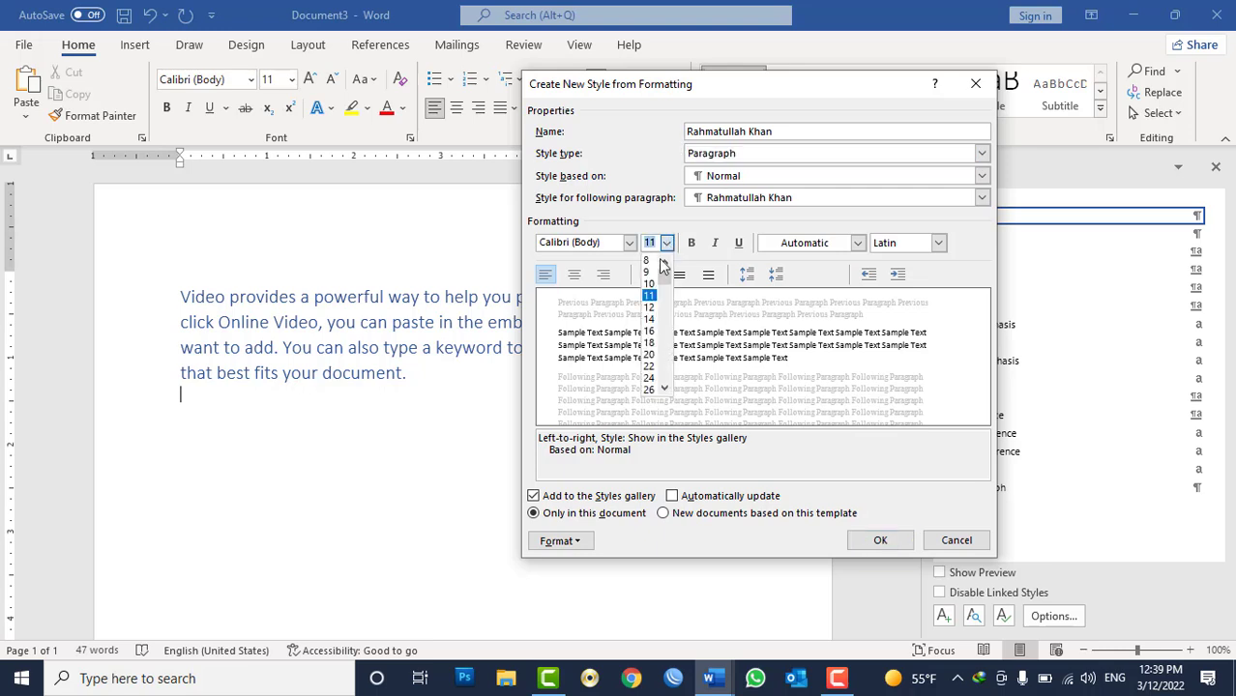
pyautogui.click(653, 309)
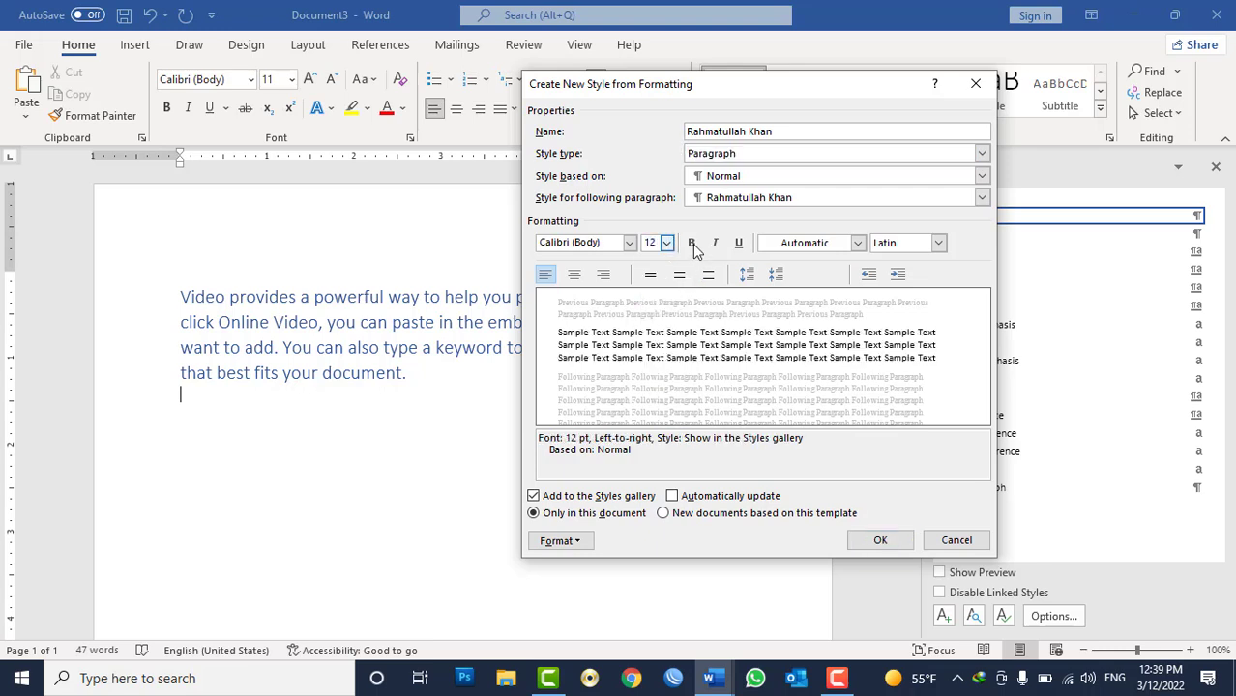
pyautogui.click(628, 244)
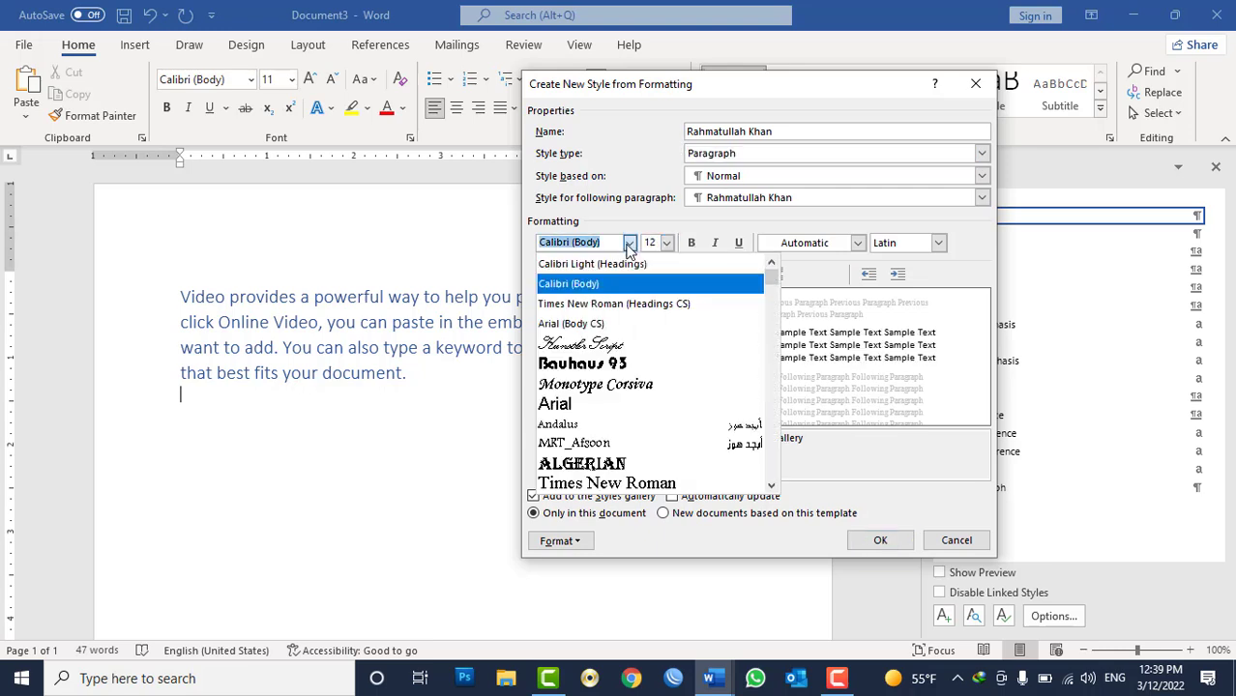
pyautogui.click(612, 305)
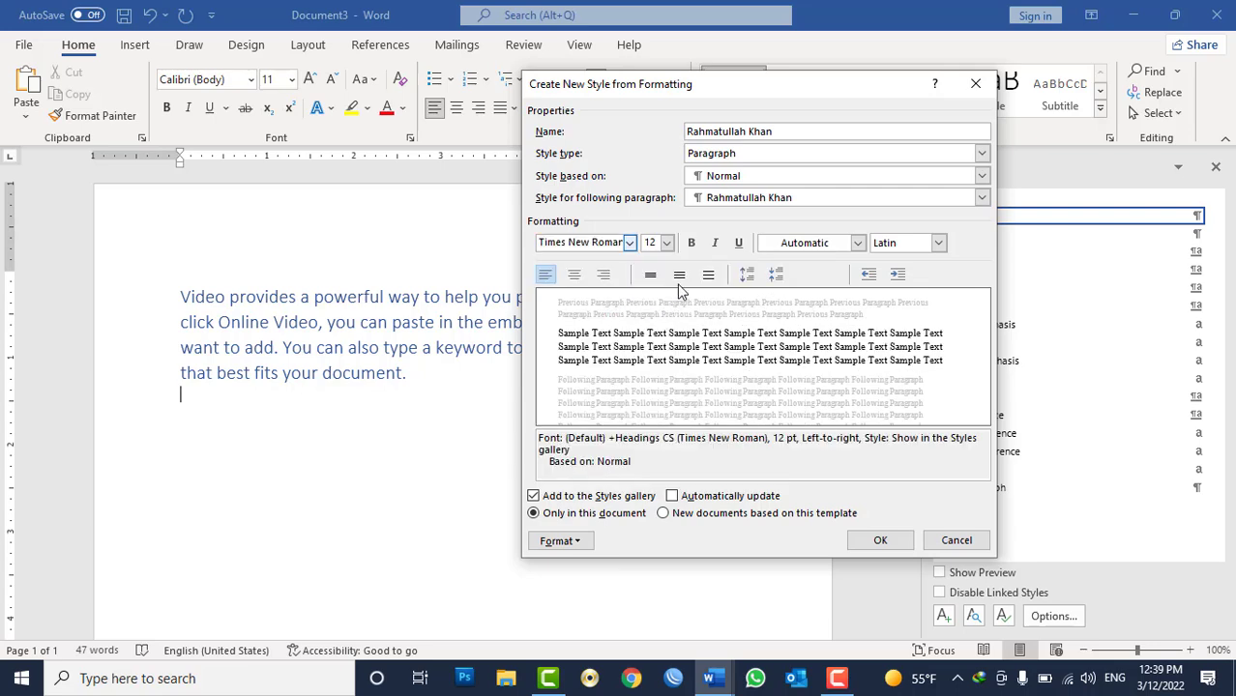
# Through the style's Font settings, set an Accent 1 blue colour, bold, and All caps, then save the new style.
pyautogui.click(559, 541)
pyautogui.click(596, 351)
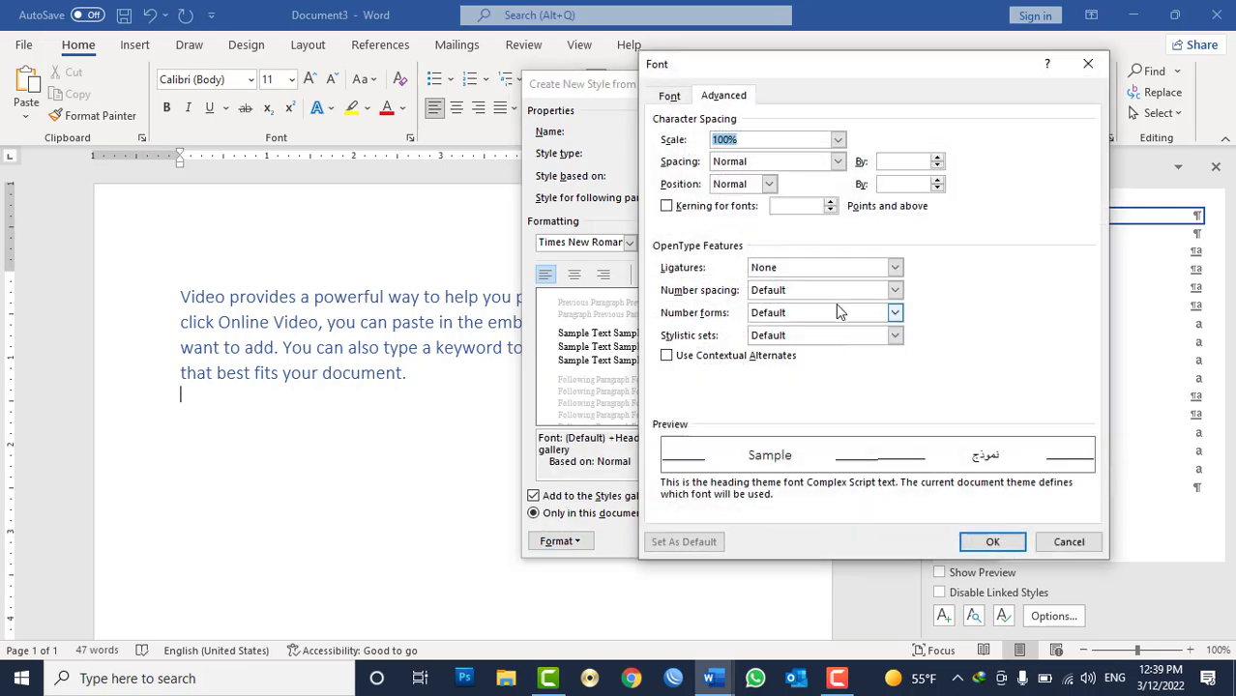
pyautogui.click(674, 98)
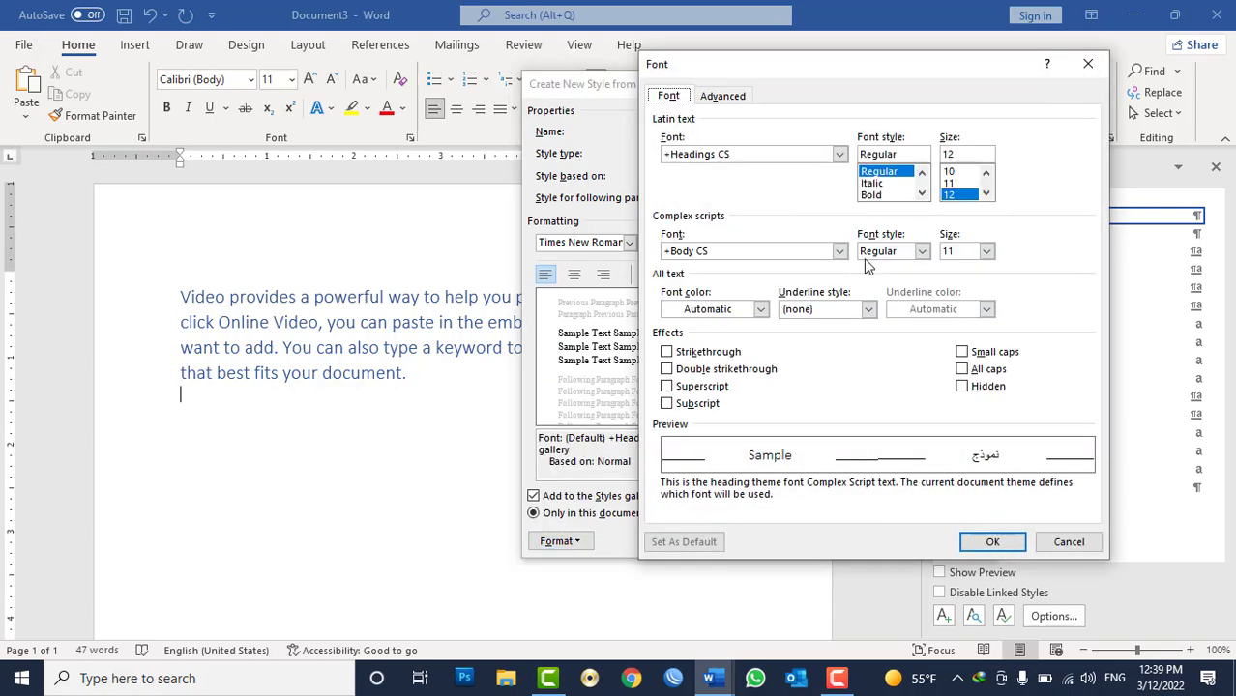
pyautogui.click(763, 310)
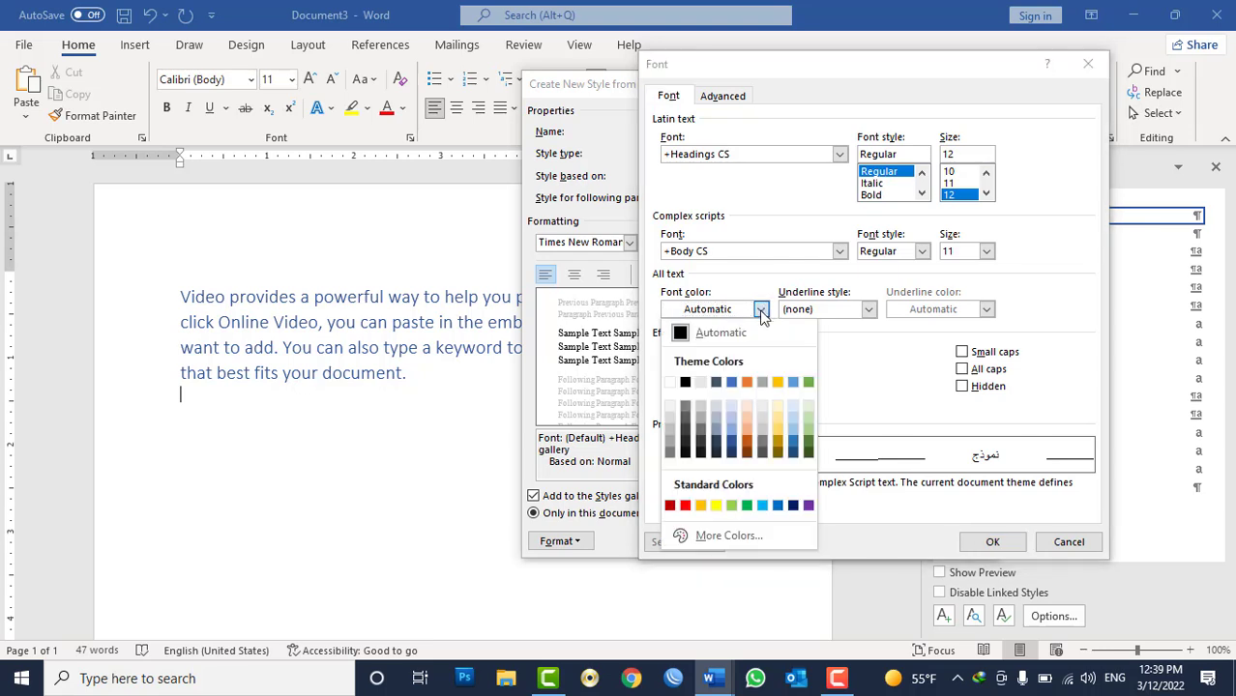
pyautogui.click(739, 385)
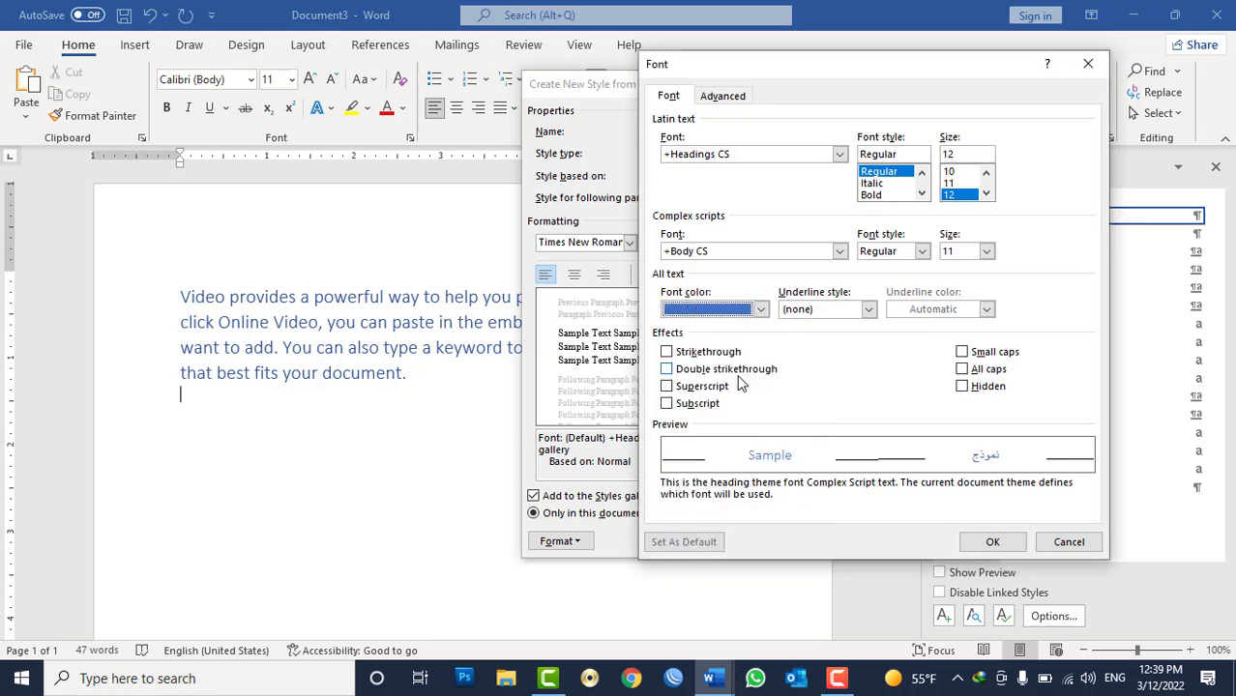
pyautogui.click(882, 195)
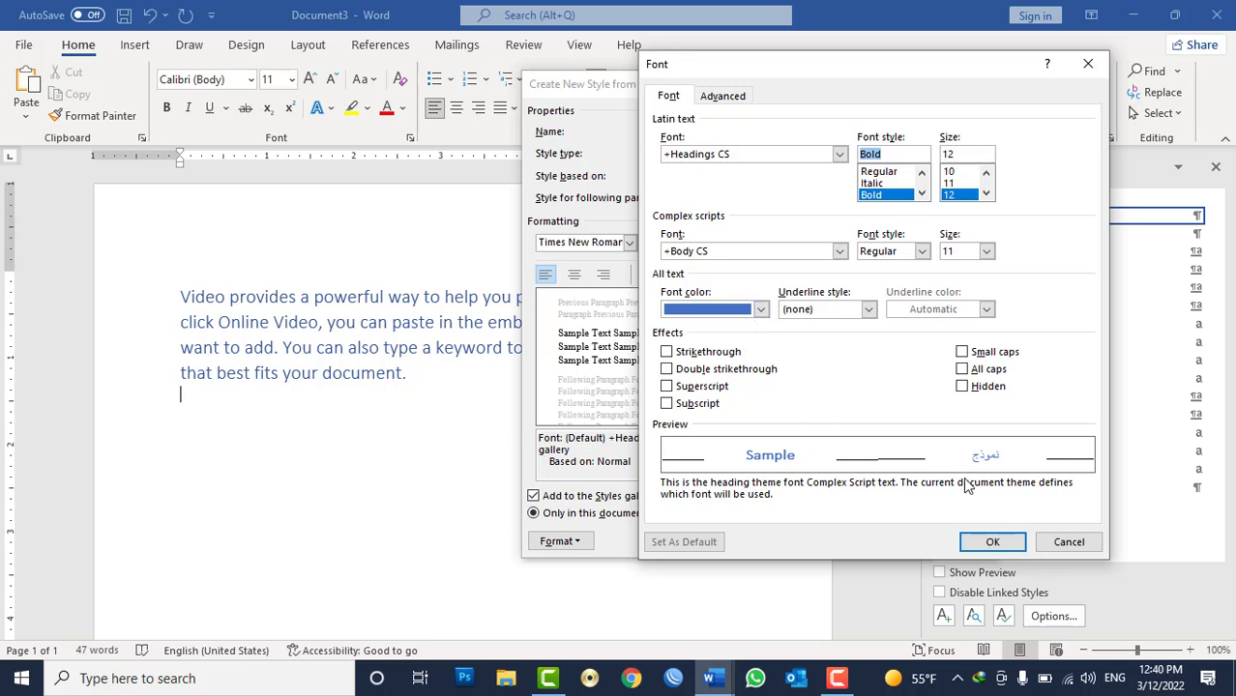
pyautogui.click(971, 372)
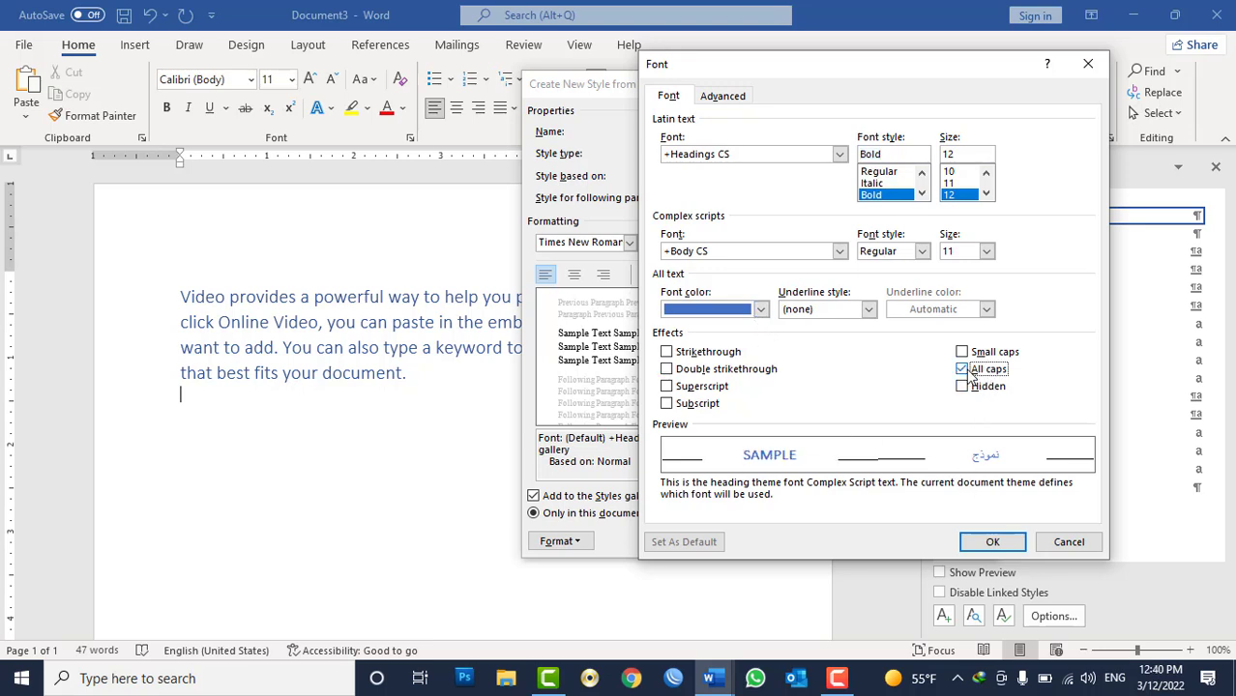
pyautogui.click(993, 541)
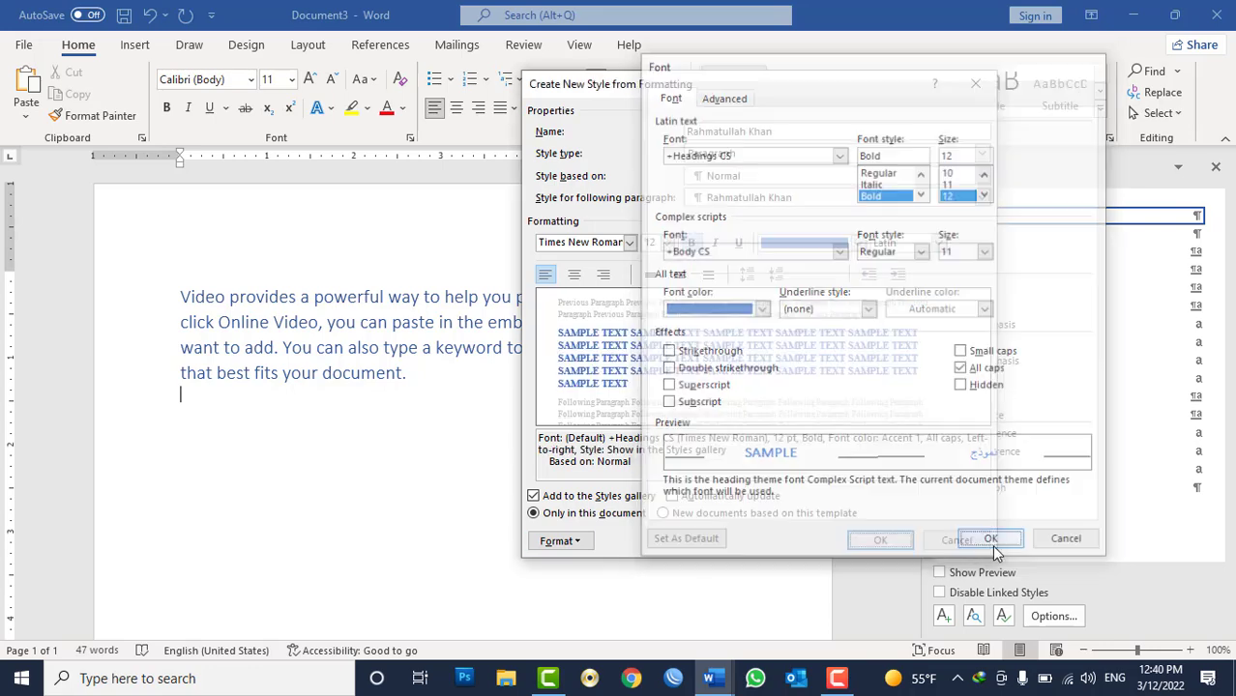
pyautogui.click(880, 539)
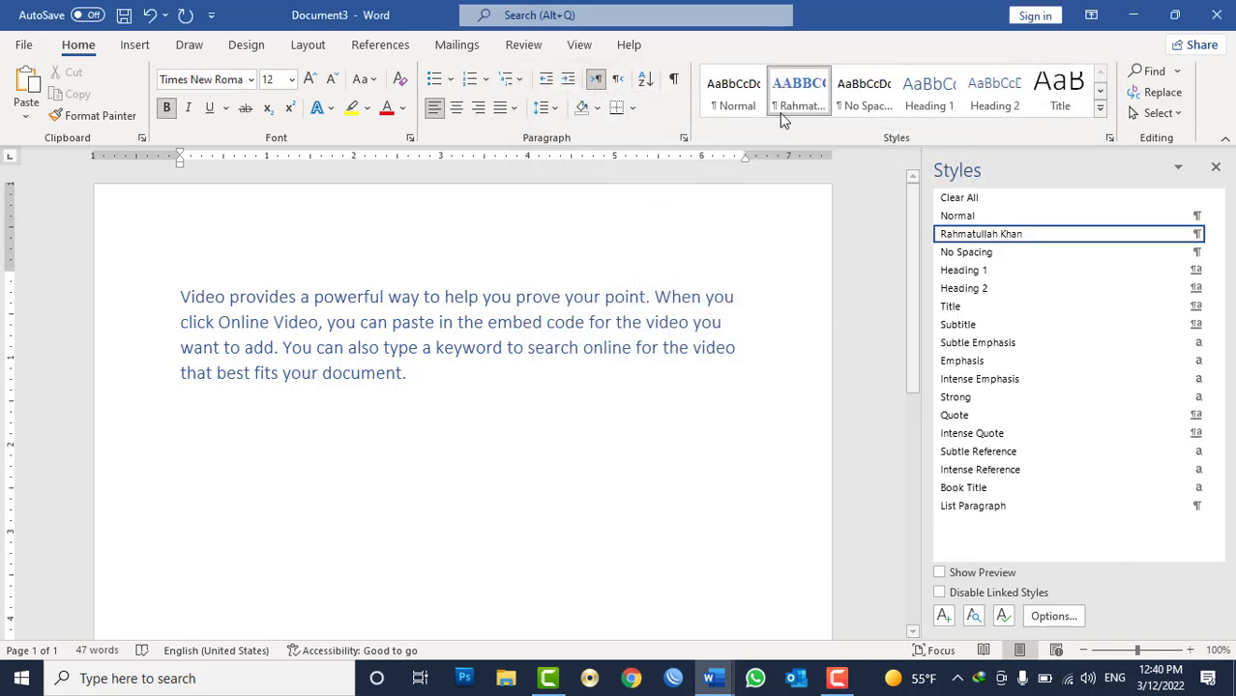
# Close the Styles pane and add two empty paragraphs below the sample text.
pyautogui.click(1217, 169)
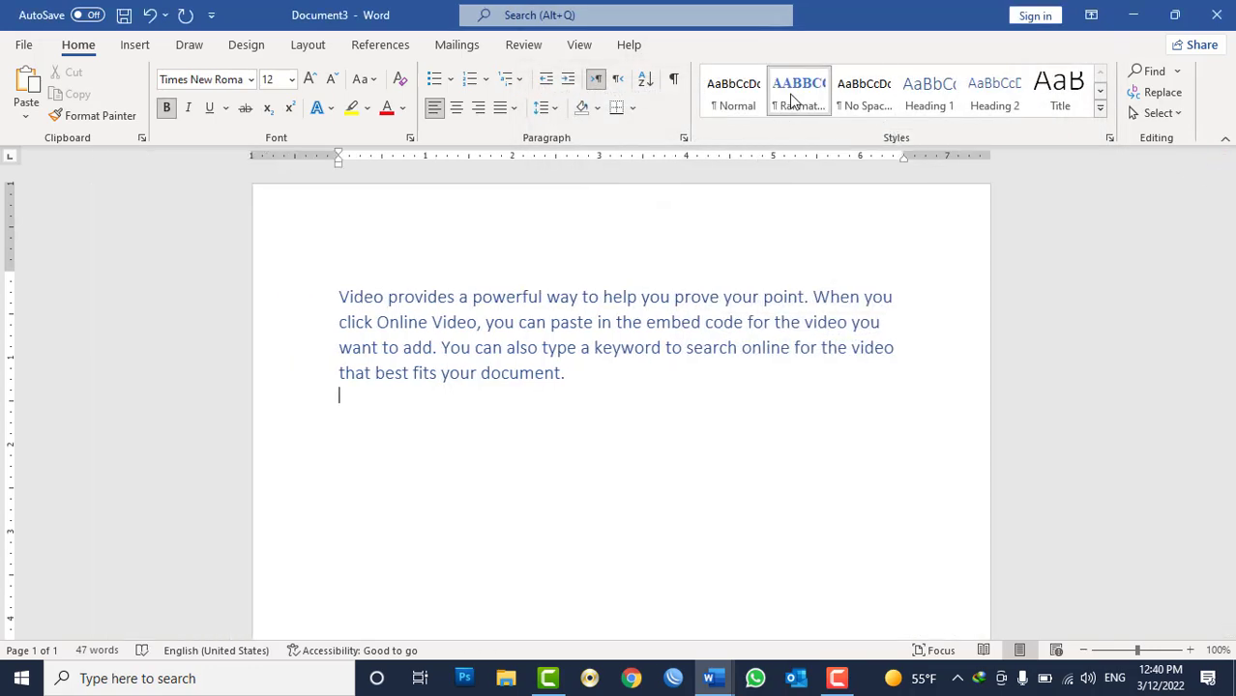
pyautogui.press('Return')
pyautogui.press('Return')
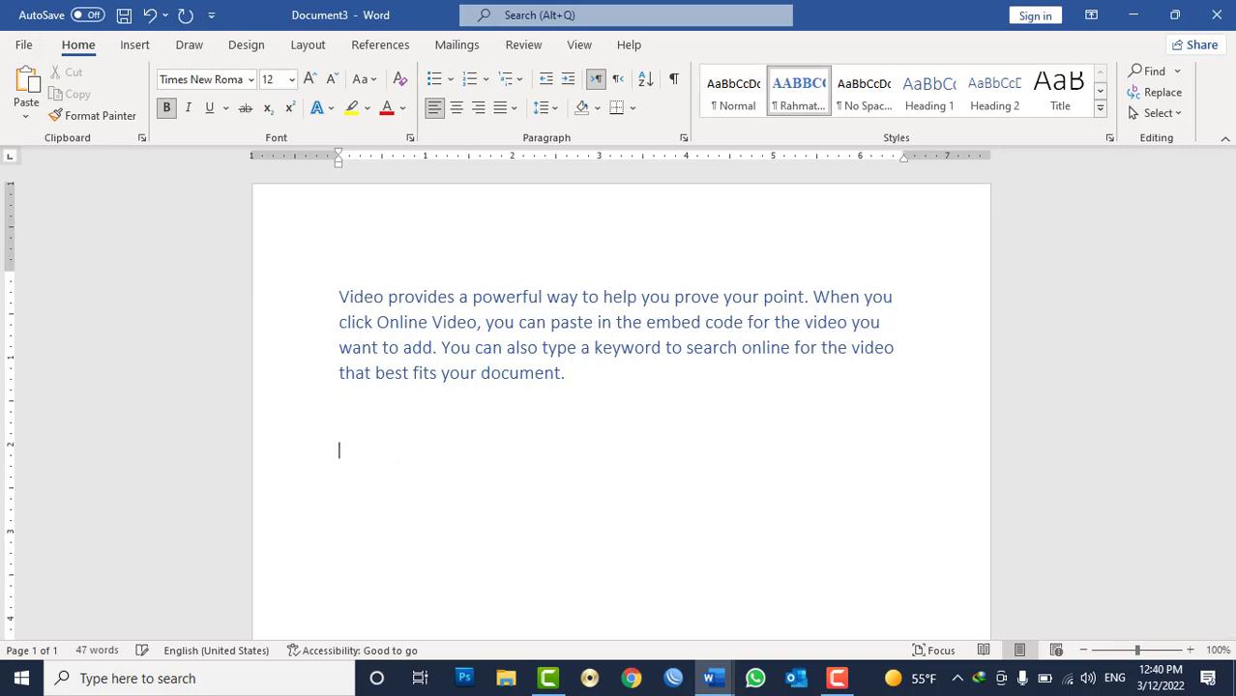
# Clear the formatting at the empty paragraph and generate one random sample paragraph with =rand(1).
pyautogui.click(399, 82)
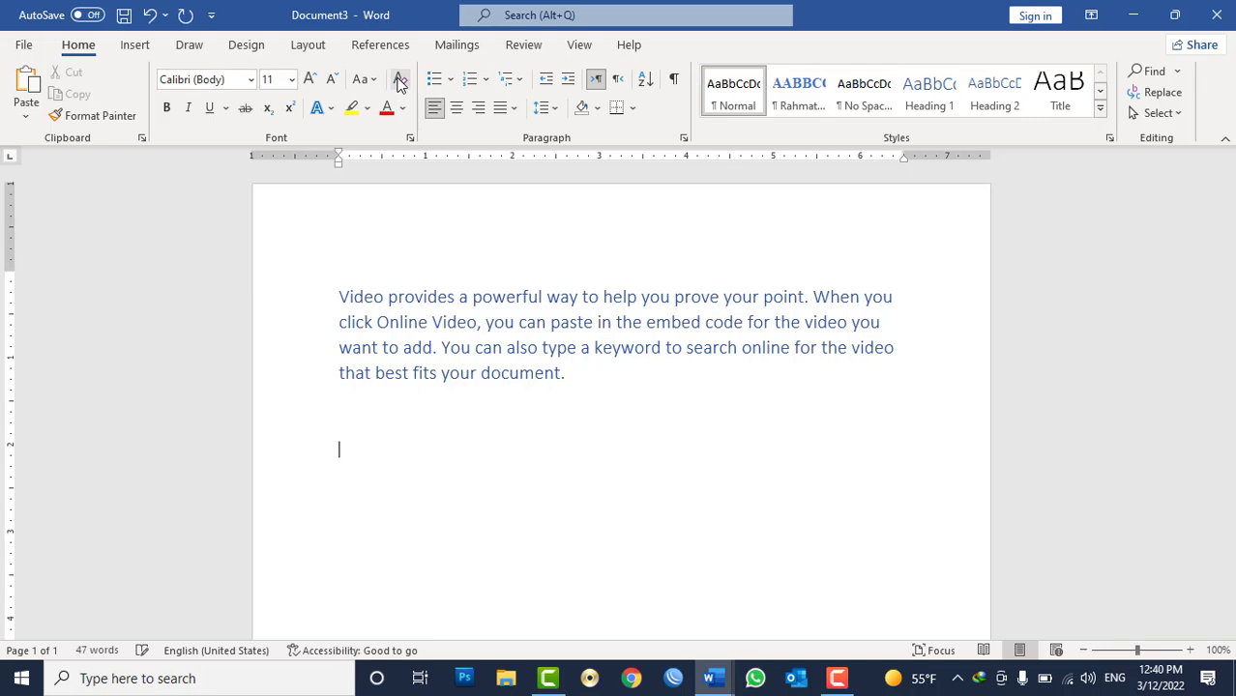
pyautogui.write('=rand(1)')
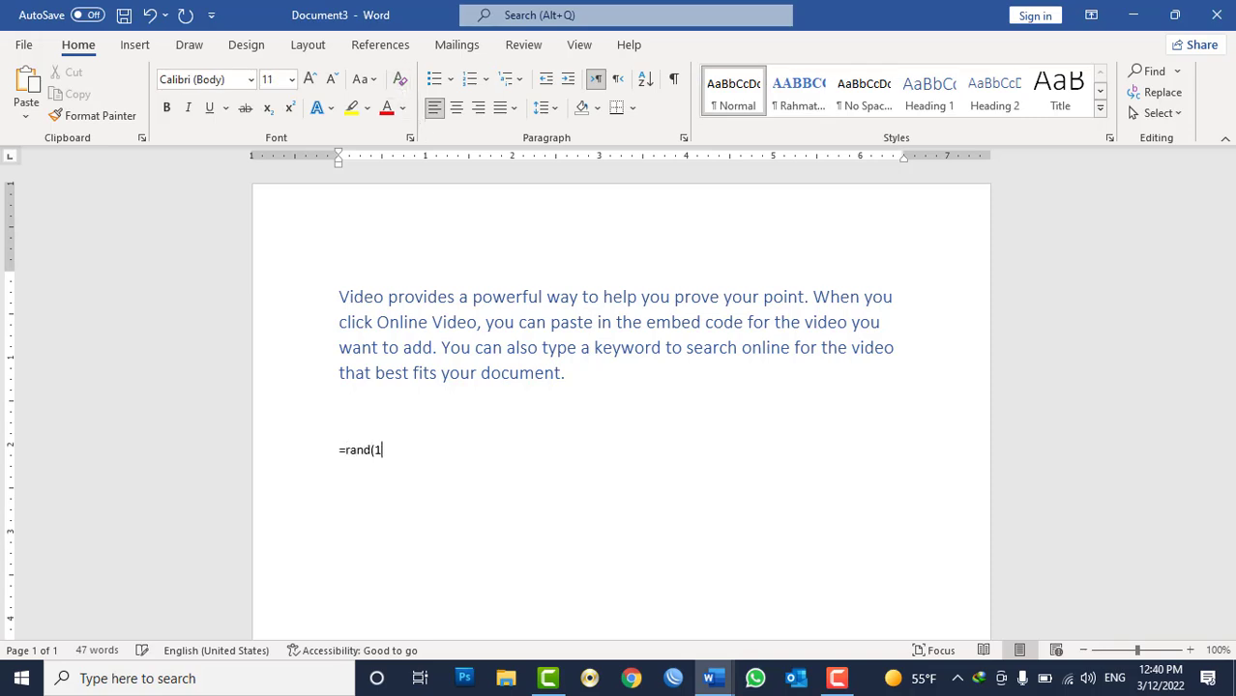
pyautogui.press('Return')
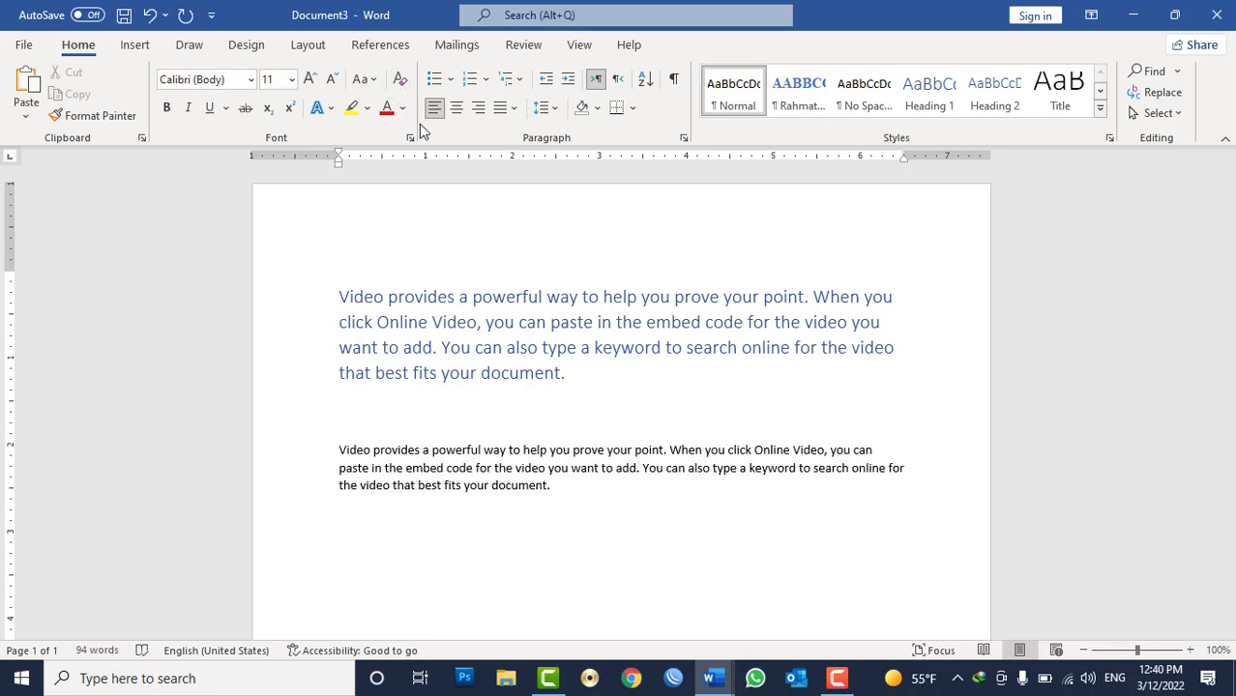
# Apply the new custom paragraph style to the generated sample paragraph.
pyautogui.tripleClick(446, 465)
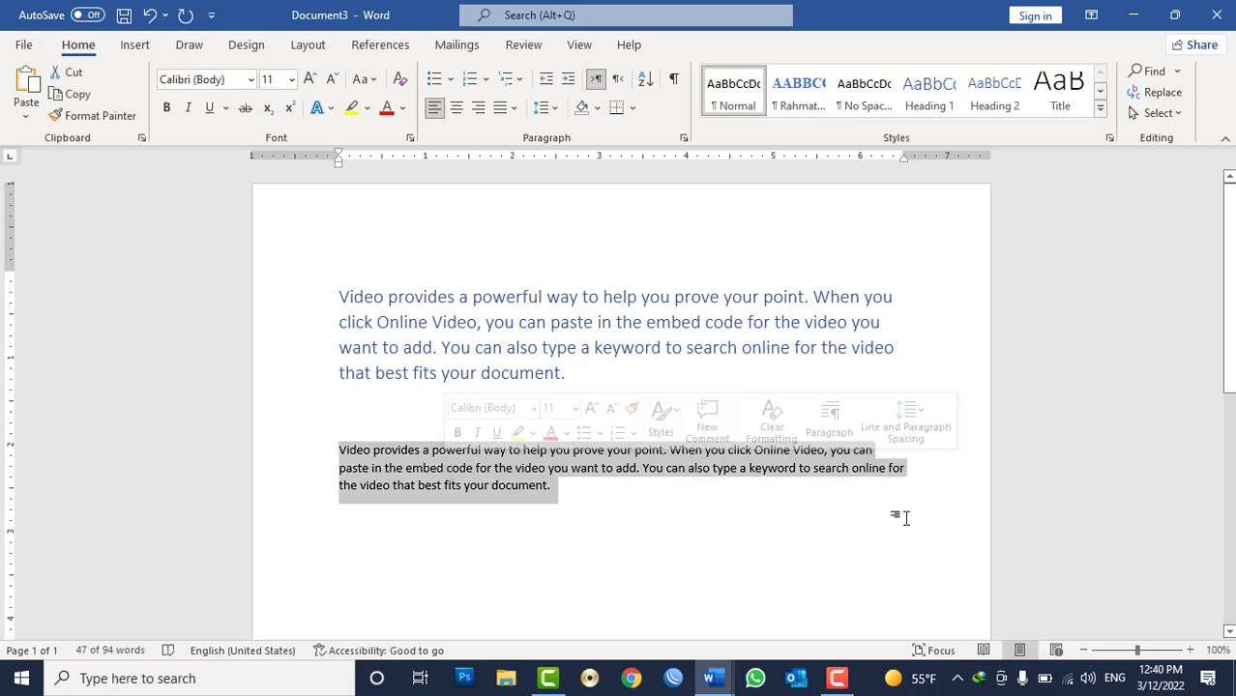
pyautogui.click(799, 92)
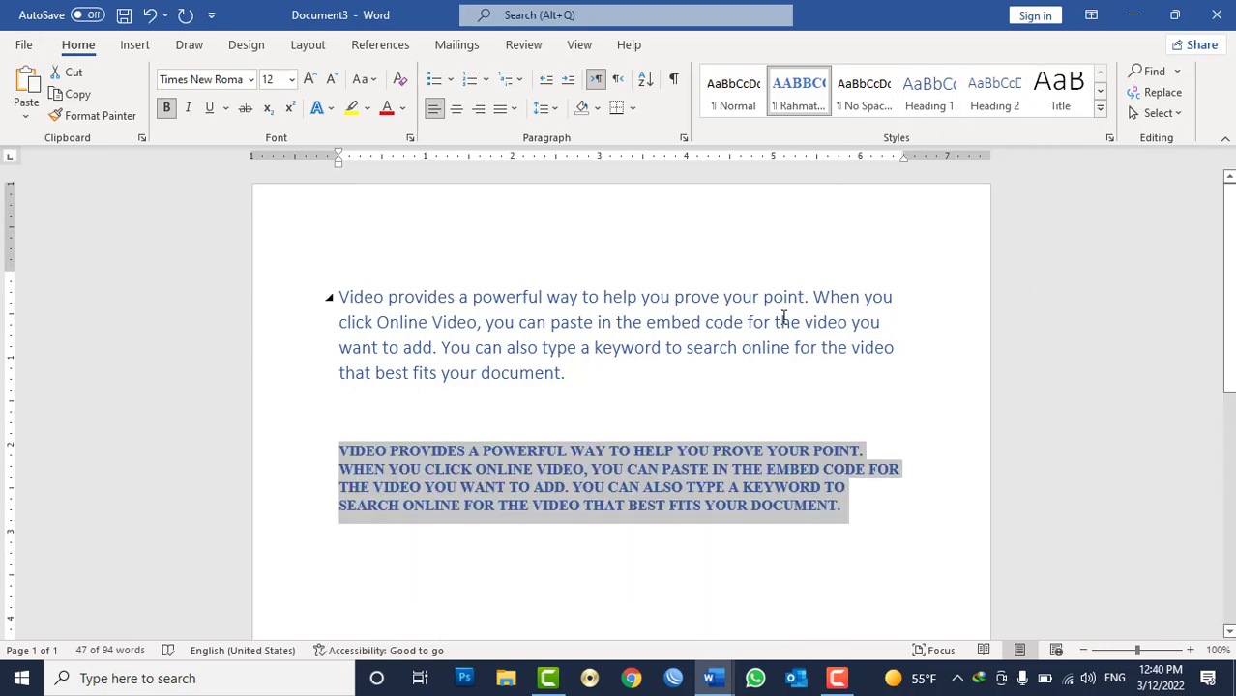
# Clear all formatting from the first sample paragraph using the styles gallery.
pyautogui.click(790, 346)
pyautogui.click(1100, 113)
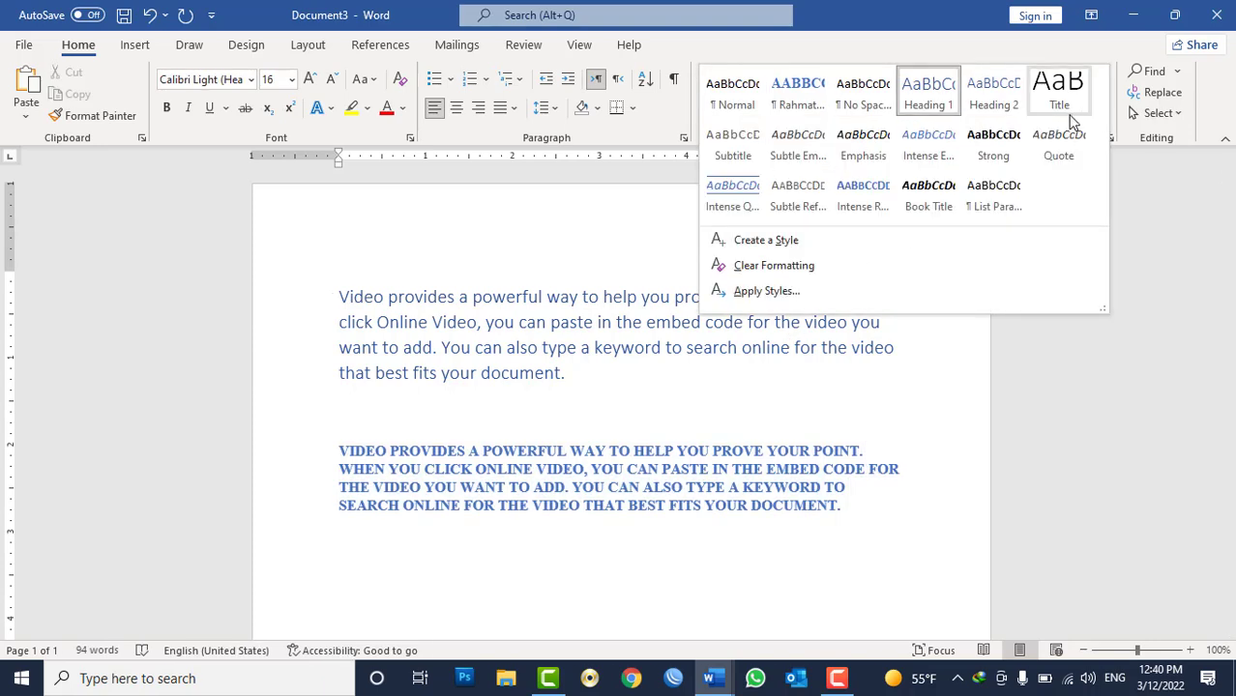
pyautogui.click(771, 269)
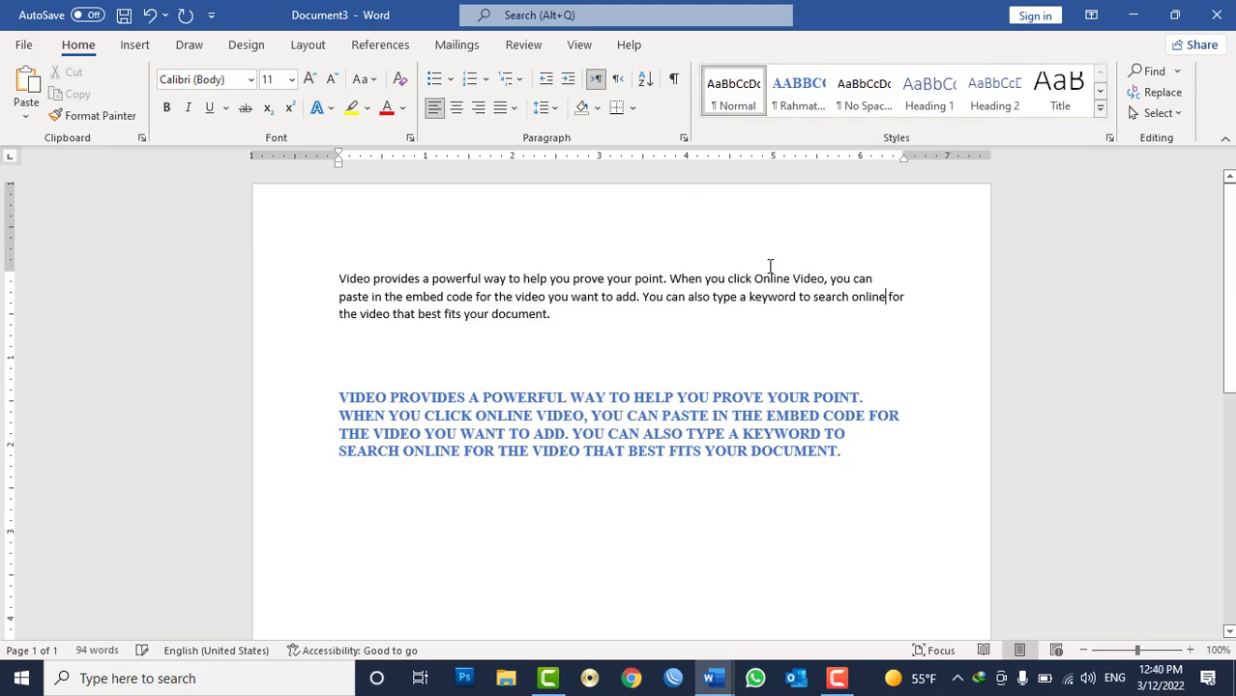
# Select the second paragraph and clear its custom style formatting.
pyautogui.click(614, 380)
pyautogui.tripleClick(605, 416)
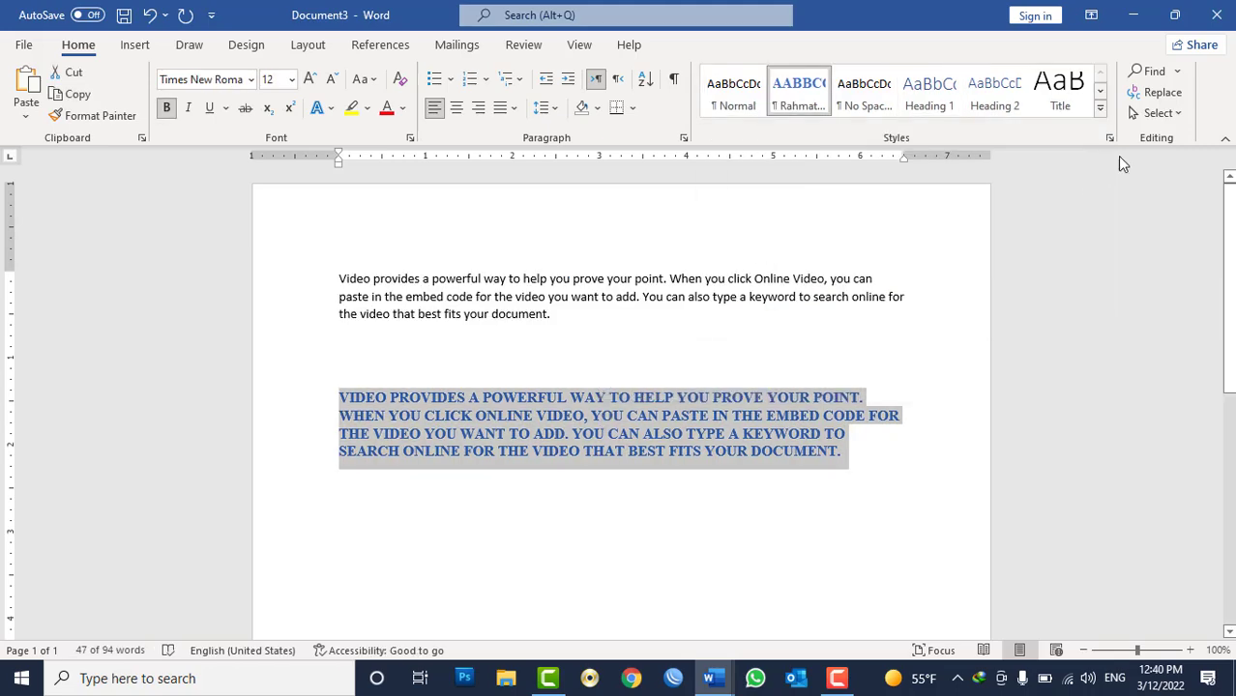
pyautogui.click(1104, 111)
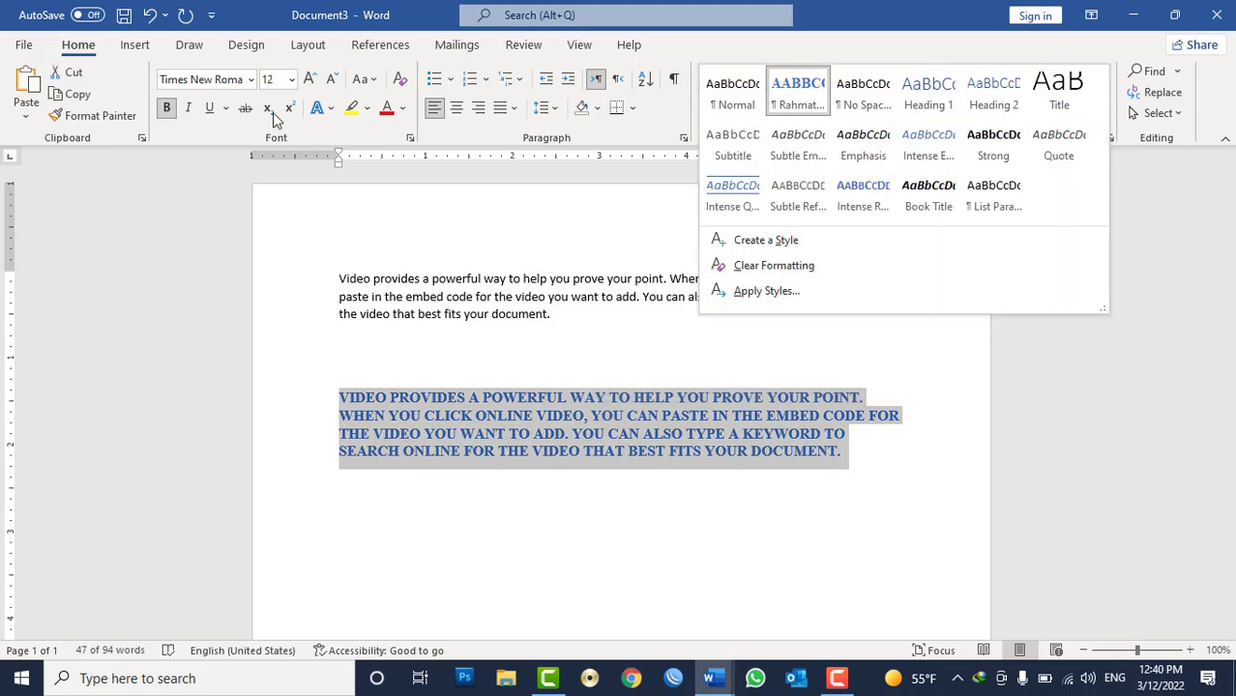
pyautogui.click(400, 82)
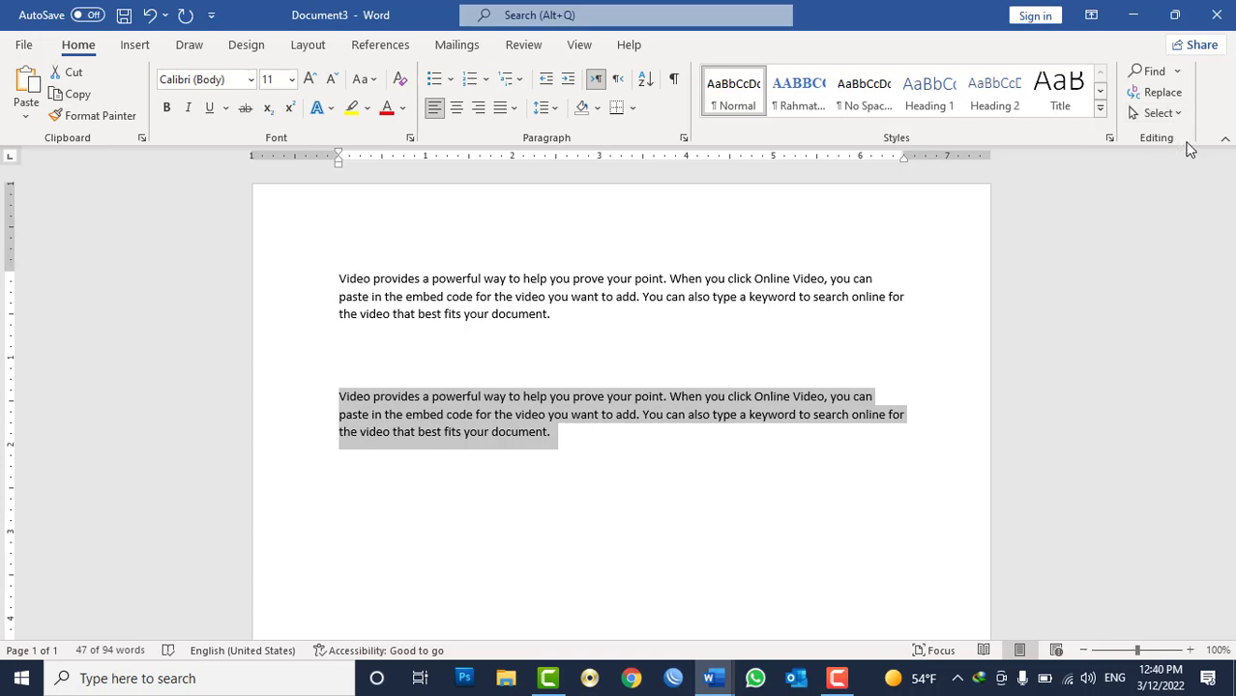
pyautogui.click(135, 46)
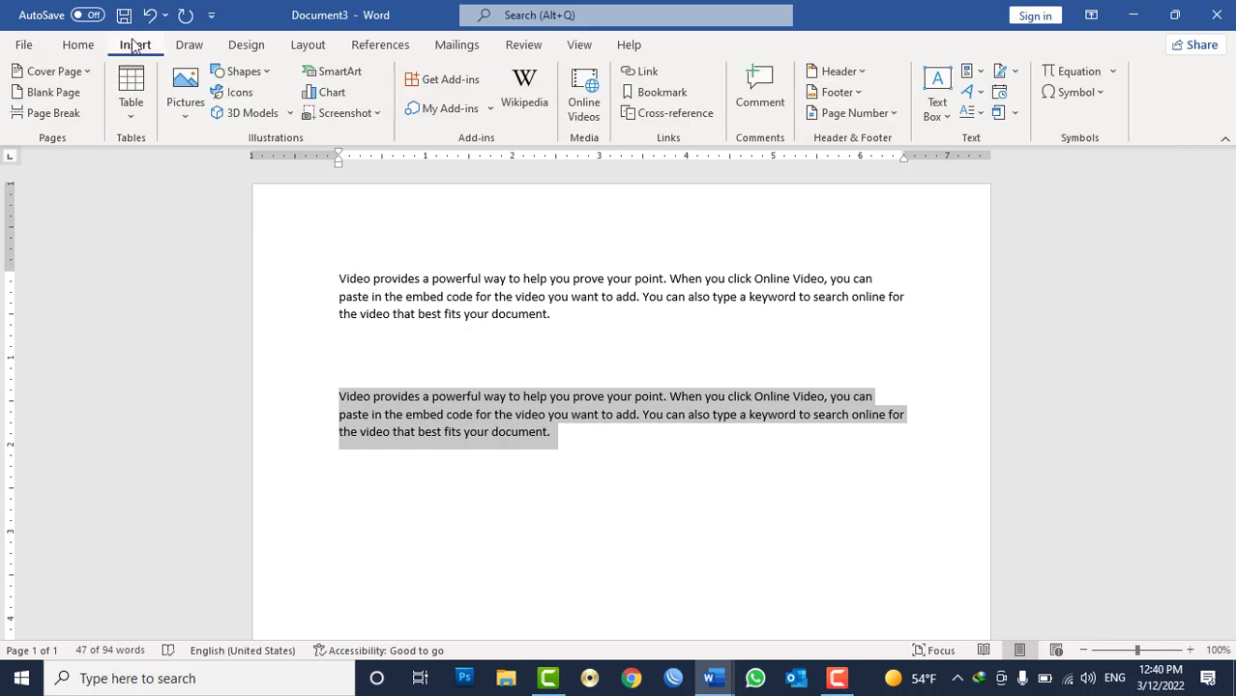
pyautogui.click(588, 322)
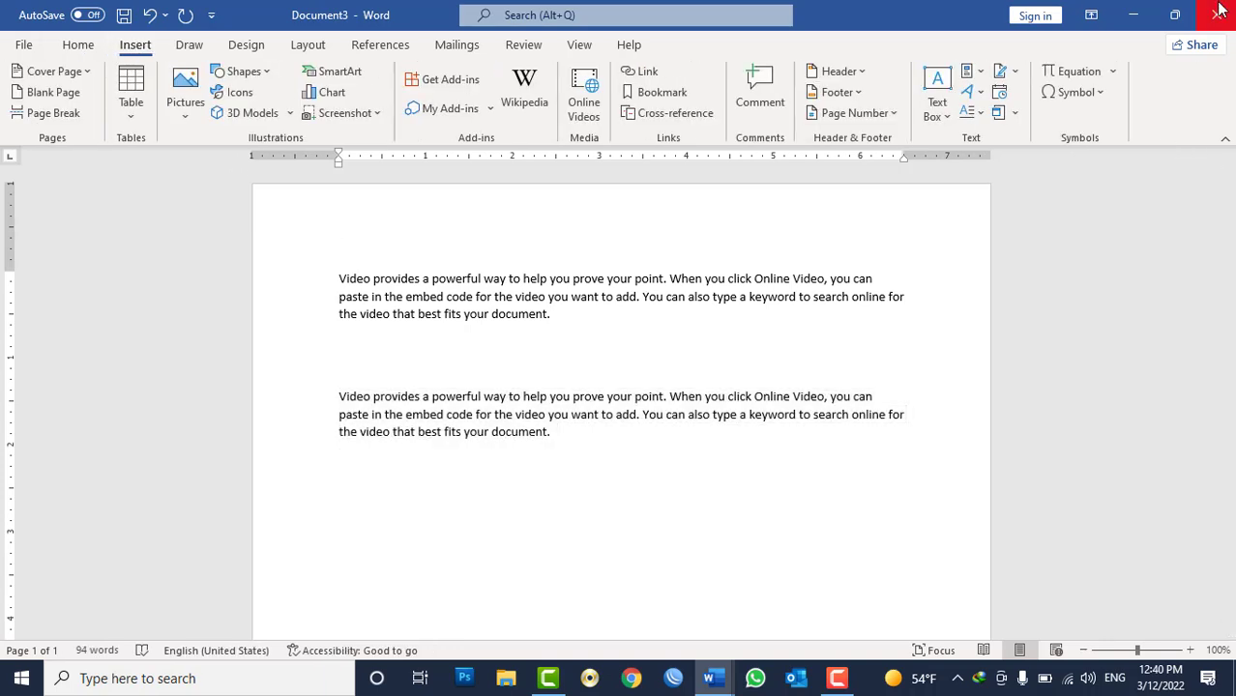
pyautogui.click(621, 373)
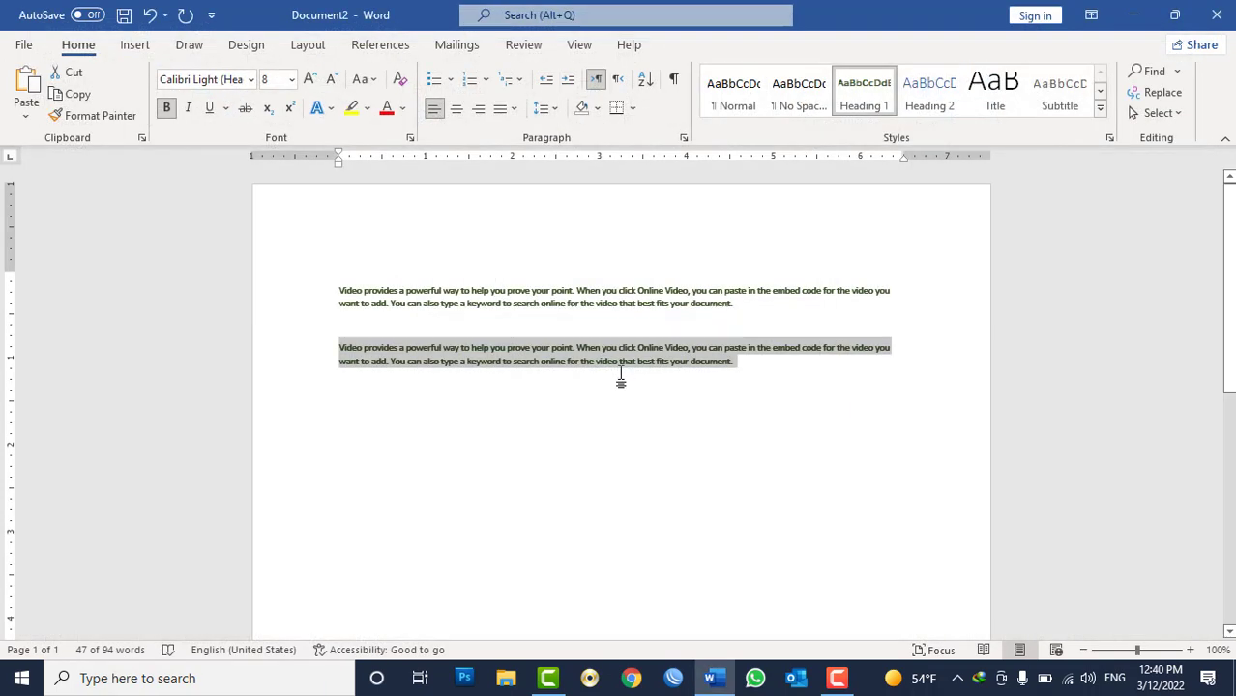